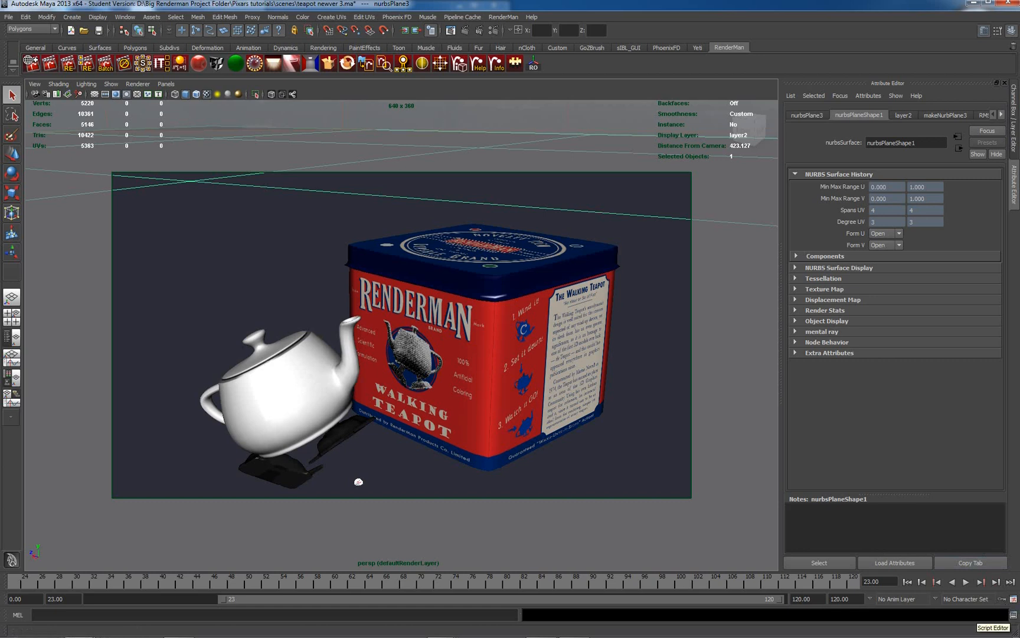
Reverse the polygon normals on both of the teapot's feet.
left_click(1014, 131)
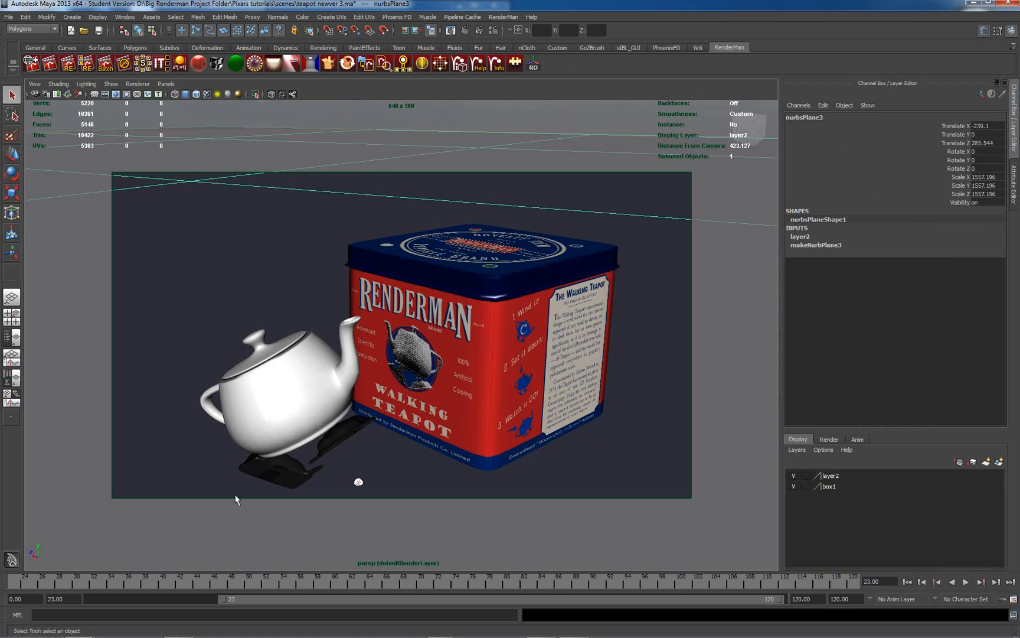
left_click(267, 474)
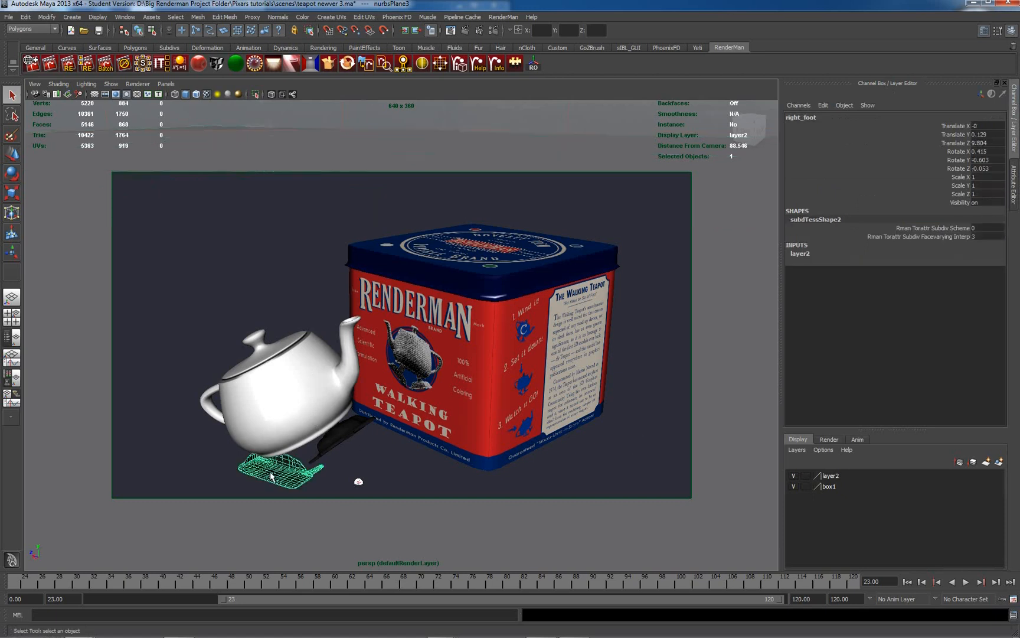
left_click(344, 429, "shift")
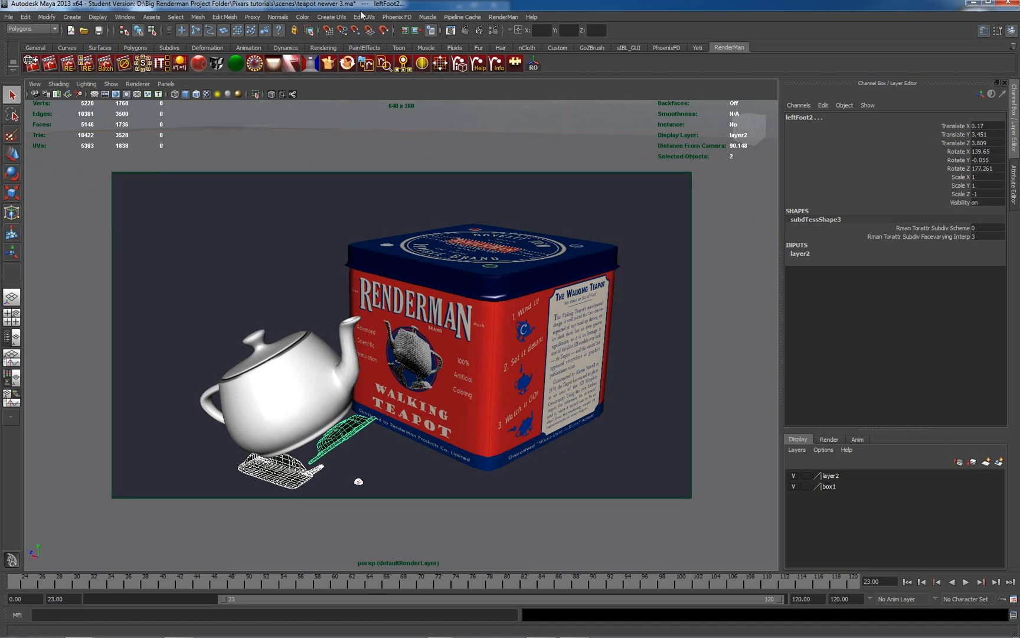
left_click(280, 17)
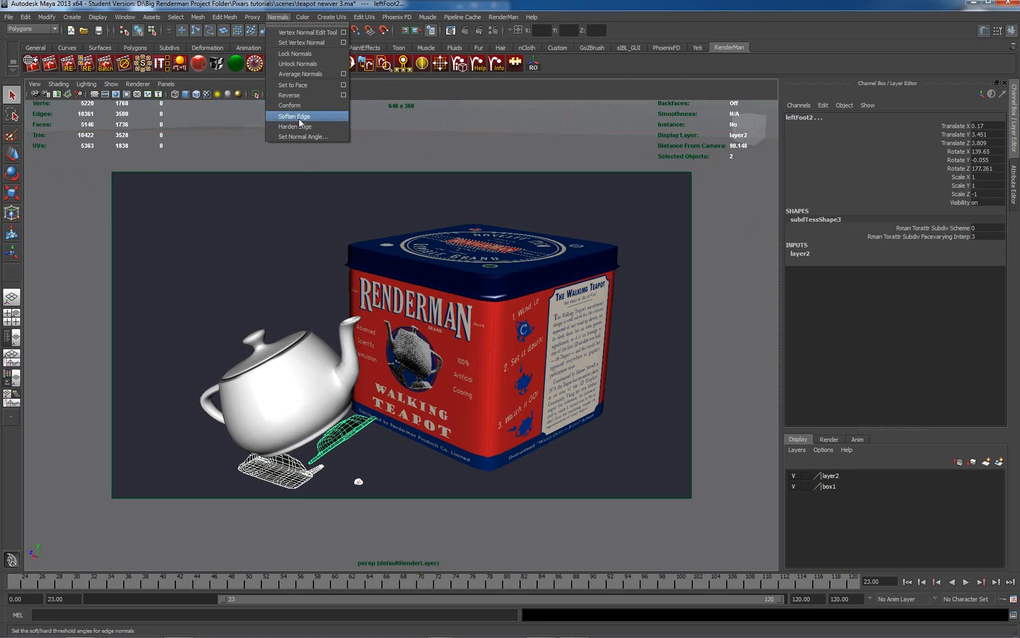
left_click(295, 96)
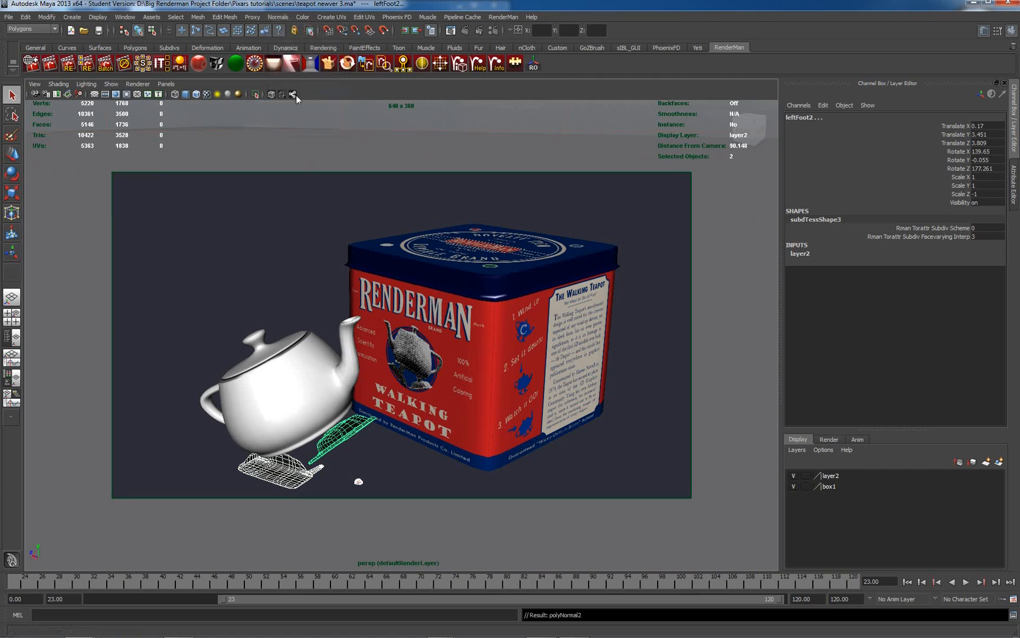
left_click(361, 247)
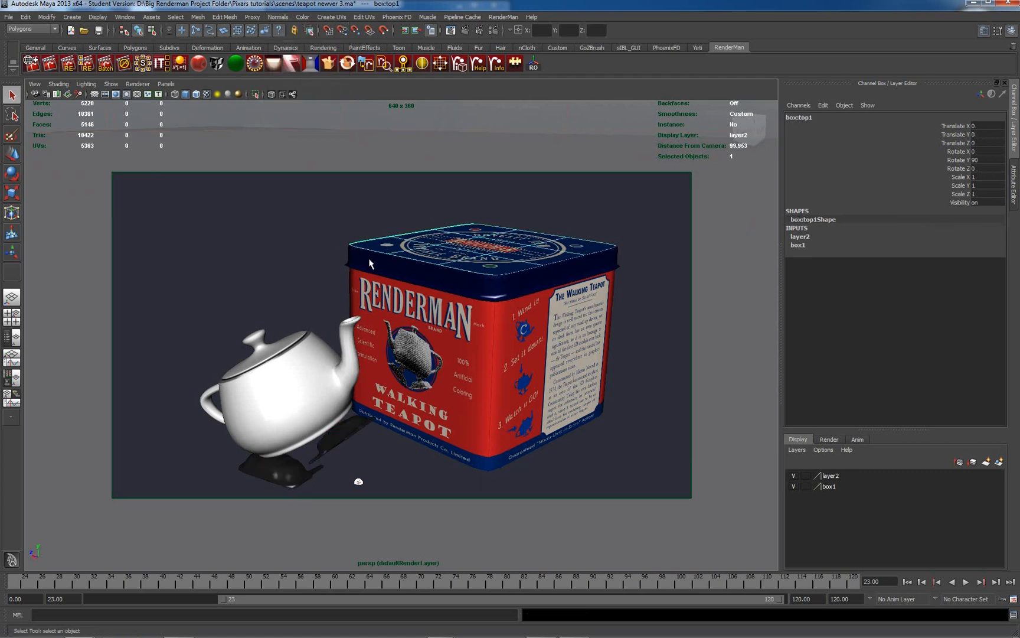
left_click(324, 239)
Put the teapot body and its lid into a new display layer named teapots.
left_click(308, 404)
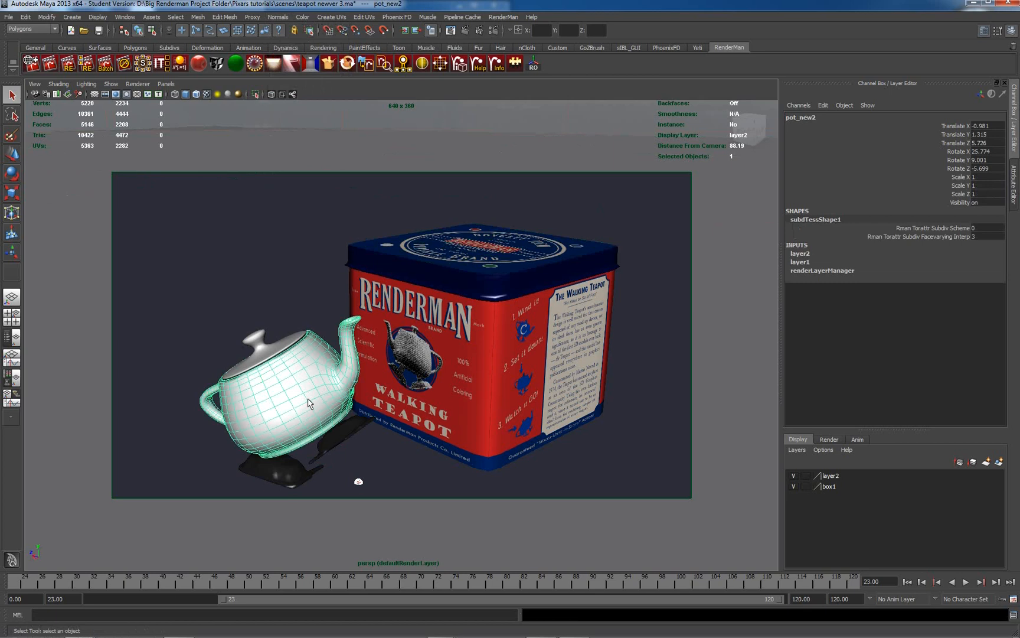
left_click(276, 350, "shift")
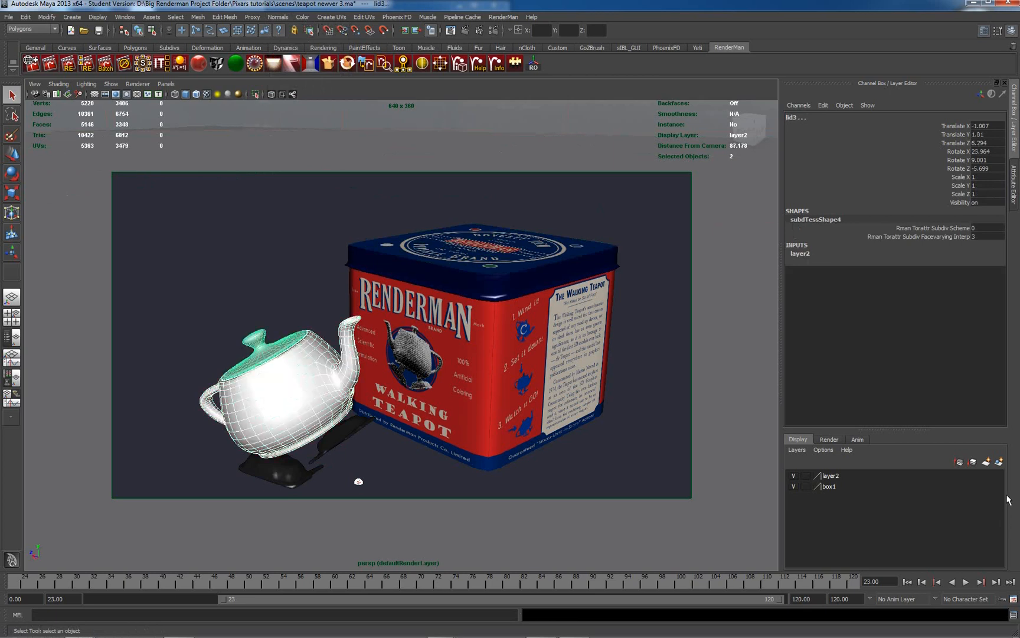
left_click(1001, 463)
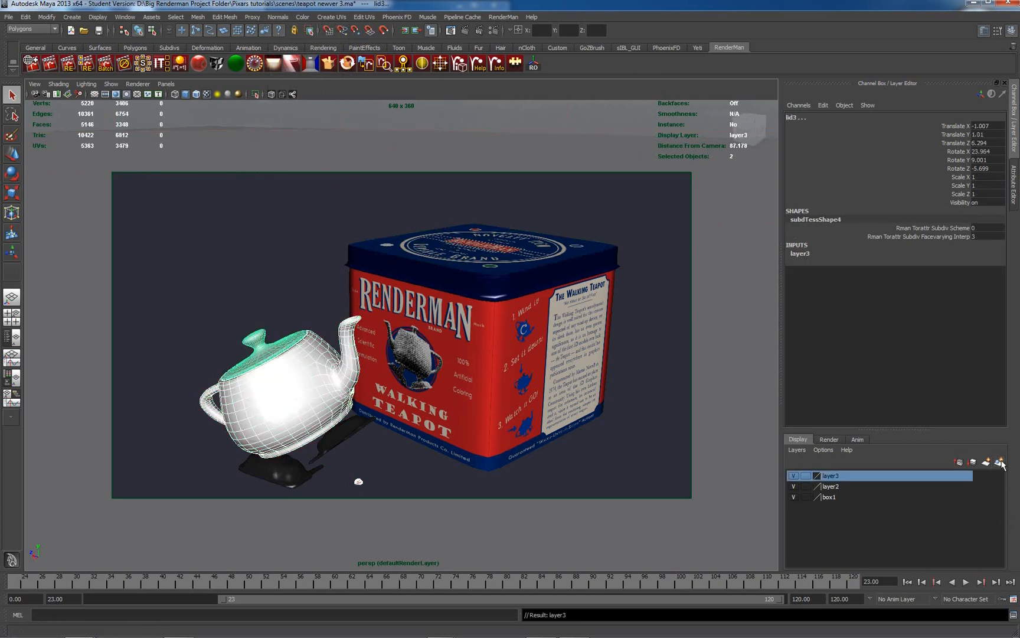
double_click(840, 476)
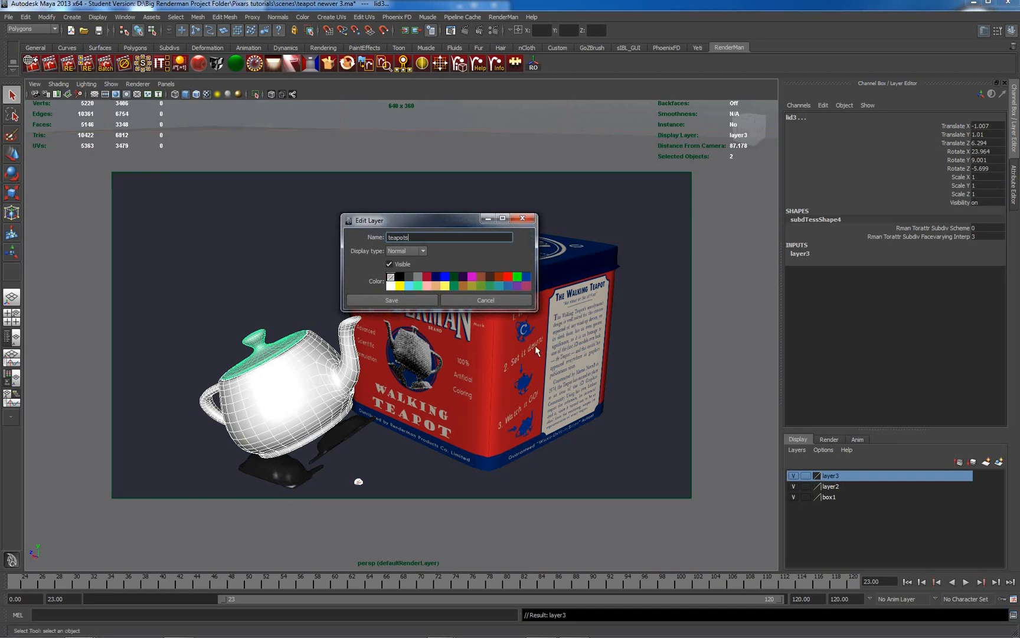
left_click(369, 300)
Hide the box1 and layer2 display layers, and add the remaining environment sphere and RMSGILight1 to layer2.
left_click(793, 496)
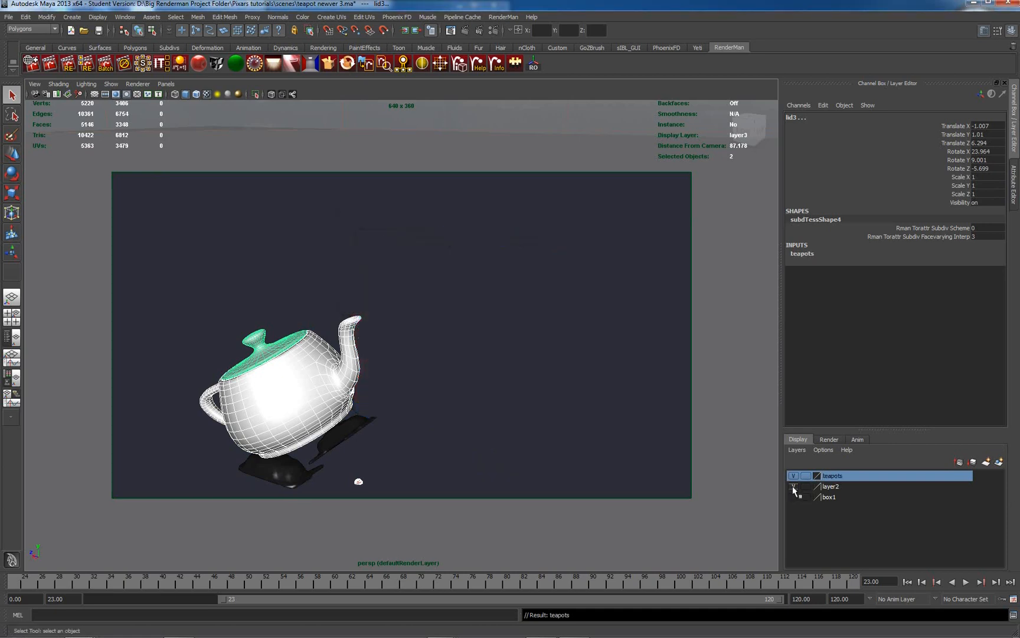
left_click(794, 486)
left_click_drag(581, 257, 457, 397)
left_click(359, 483, "shift")
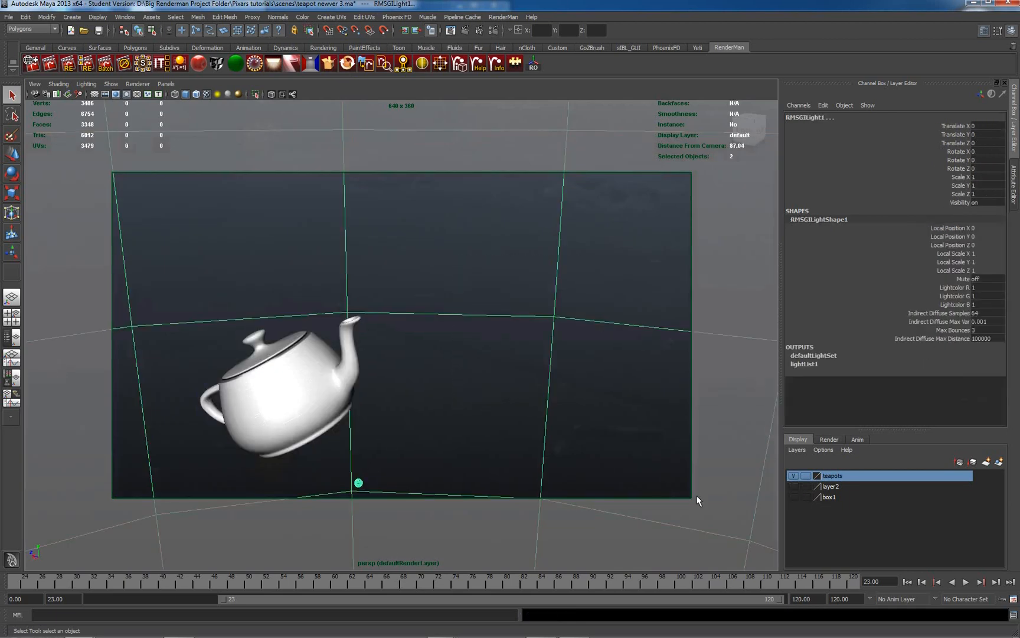
left_click(831, 487)
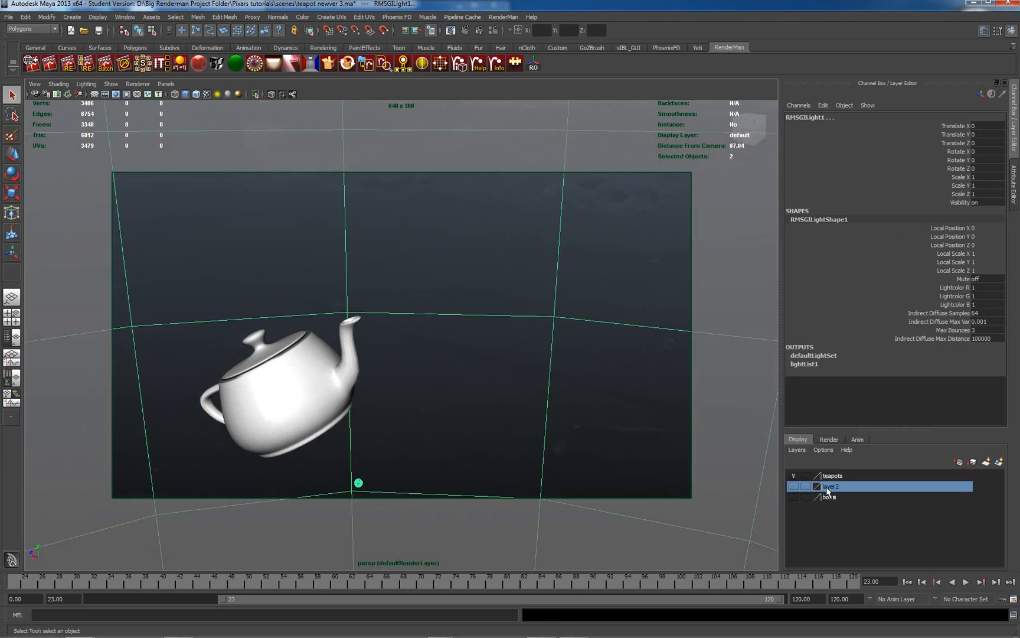
right_click(828, 490)
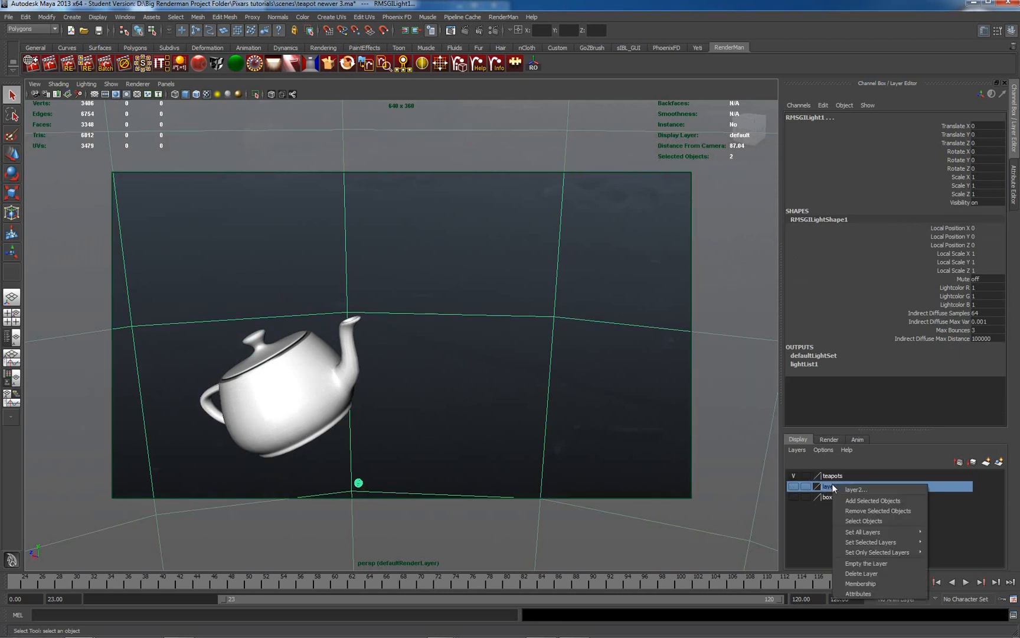
left_click(857, 501)
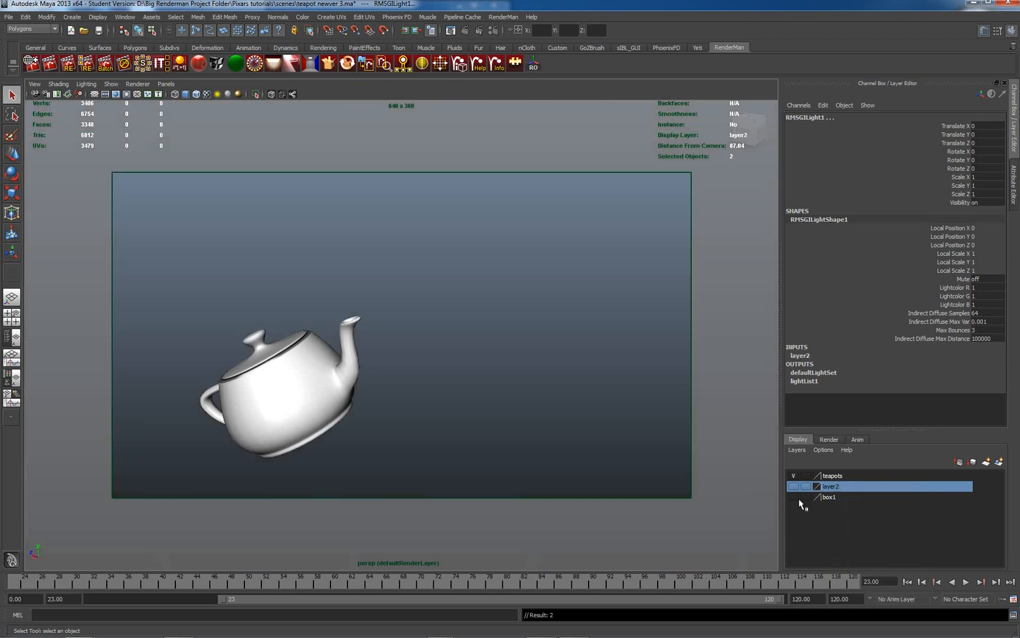
Delete the teapot body mesh, keeping only the lid in the teapots layer.
left_click(260, 355)
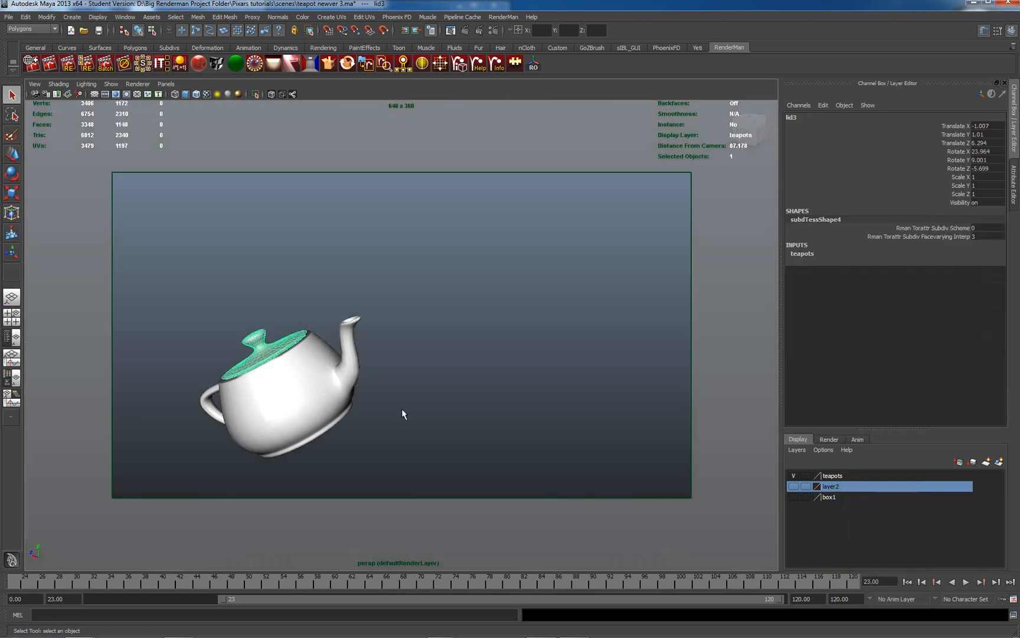
right_click_drag(402, 414, 505, 335, "alt")
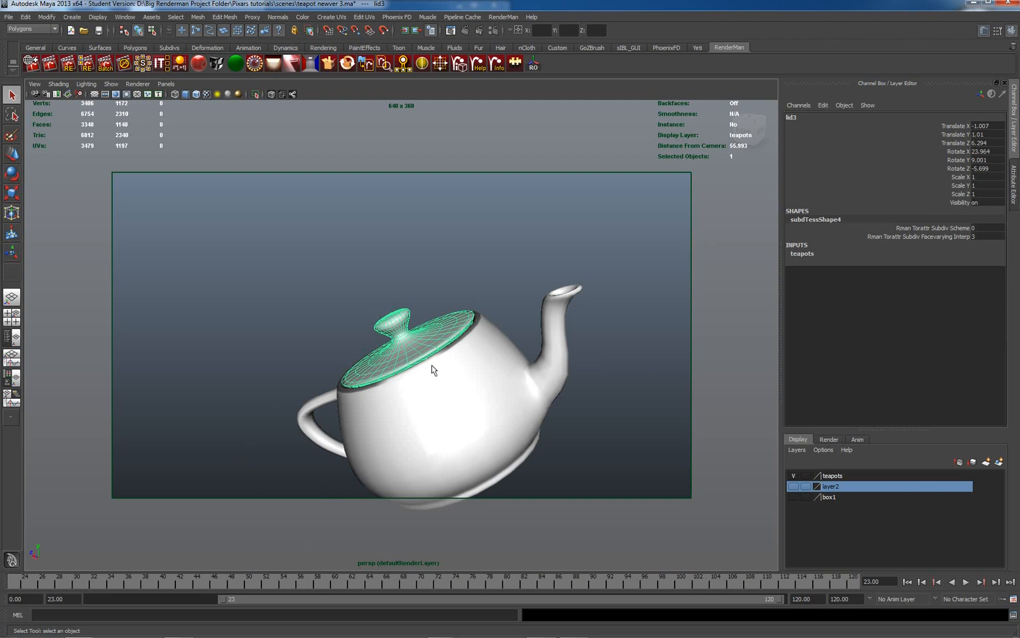
left_click(455, 390)
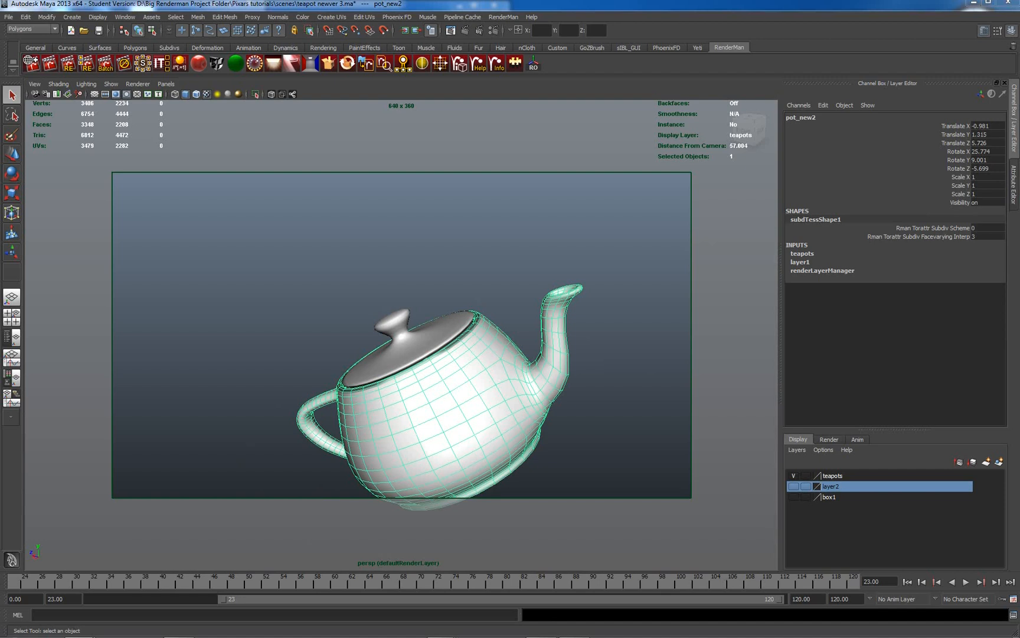
key("Delete")
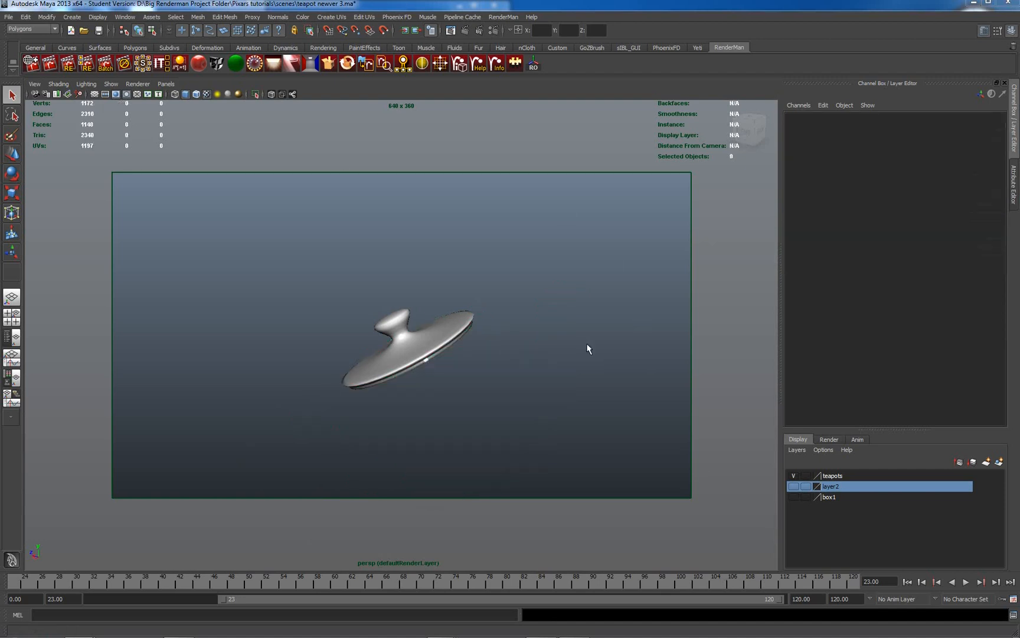
Convert the edge loop inside the rim of the lid's underside to faces and delete that ring of faces.
left_click(383, 336)
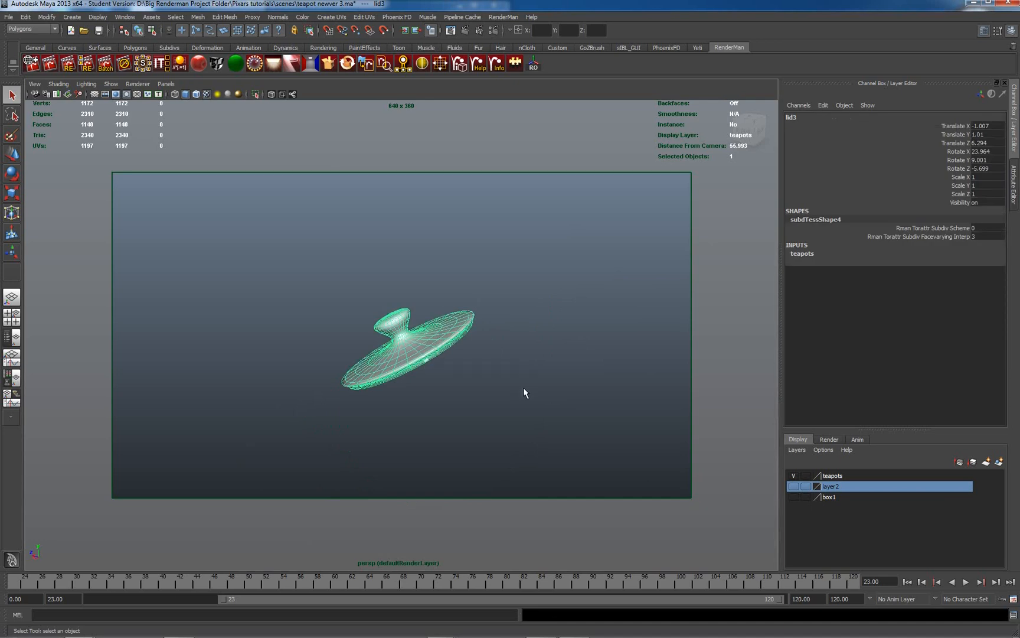
left_click_drag(524, 389, 481, 354, "alt")
right_click_drag(481, 354, 643, 455, "alt")
mouse_move(494, 357)
left_mouse_down("alt")
mouse_move(485, 375)
mouse_move(511, 347)
left_mouse_up("alt")
right_click_drag(511, 348, 567, 341, "alt")
left_click_drag(566, 341, 519, 359, "alt")
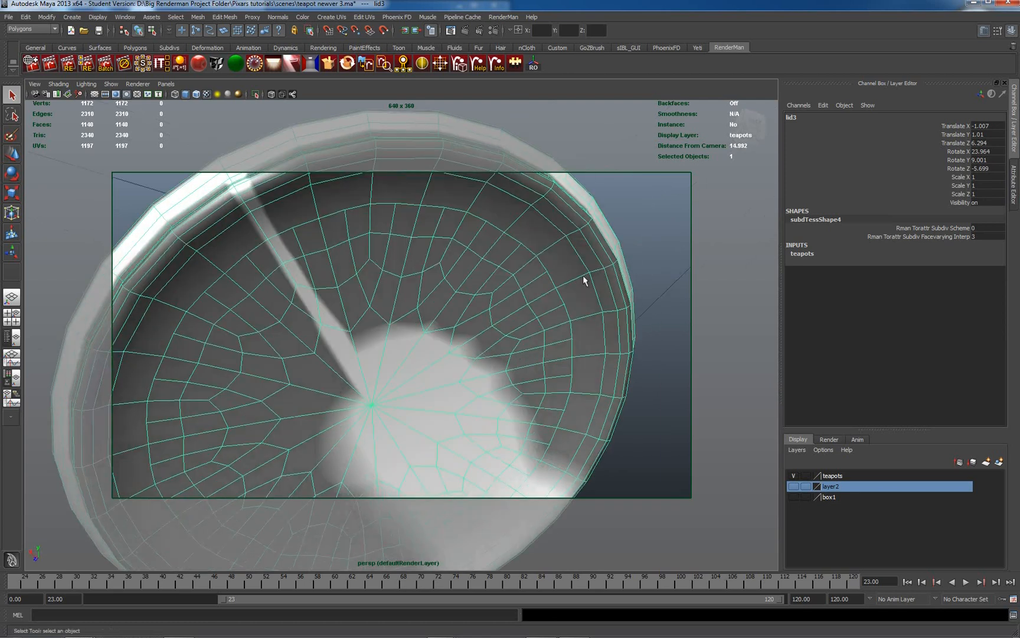
right_click_drag(607, 250, 604, 226)
left_click(602, 244)
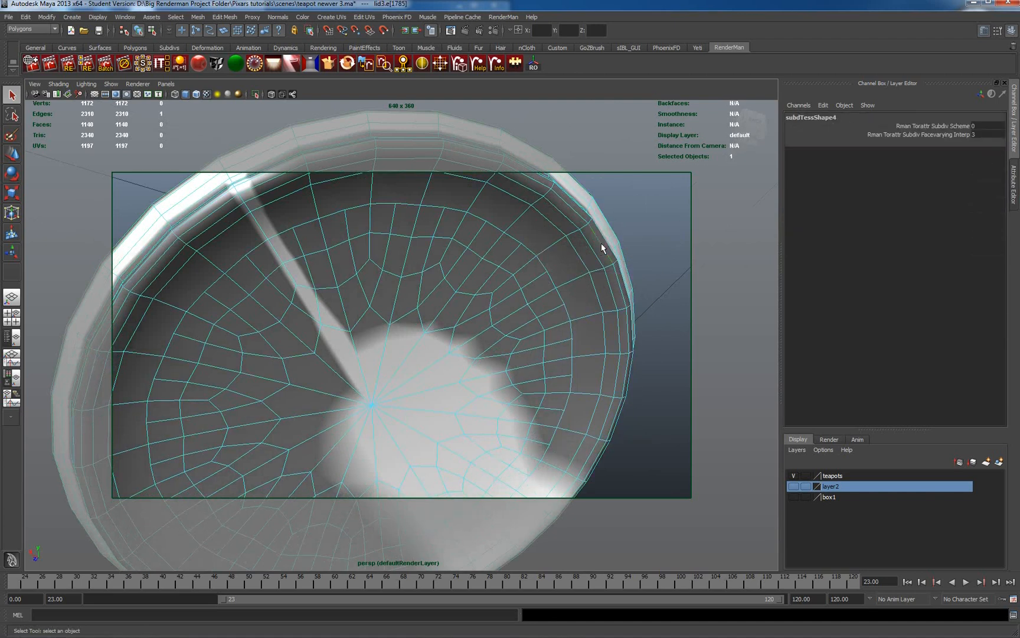
double_click(602, 242)
right_click(599, 248, "ctrl")
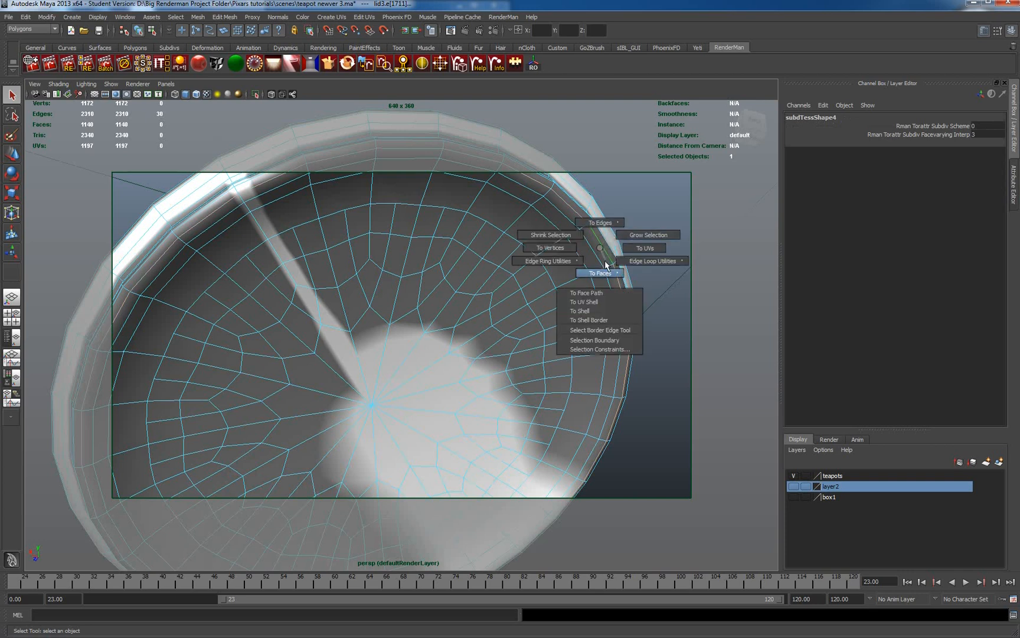
left_click(601, 273)
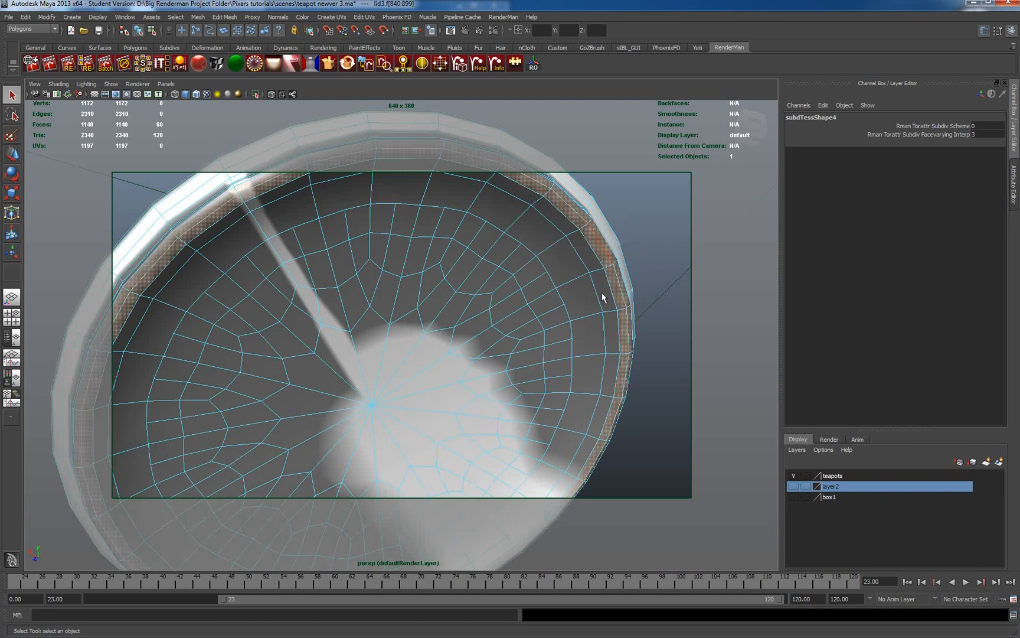
key("Delete")
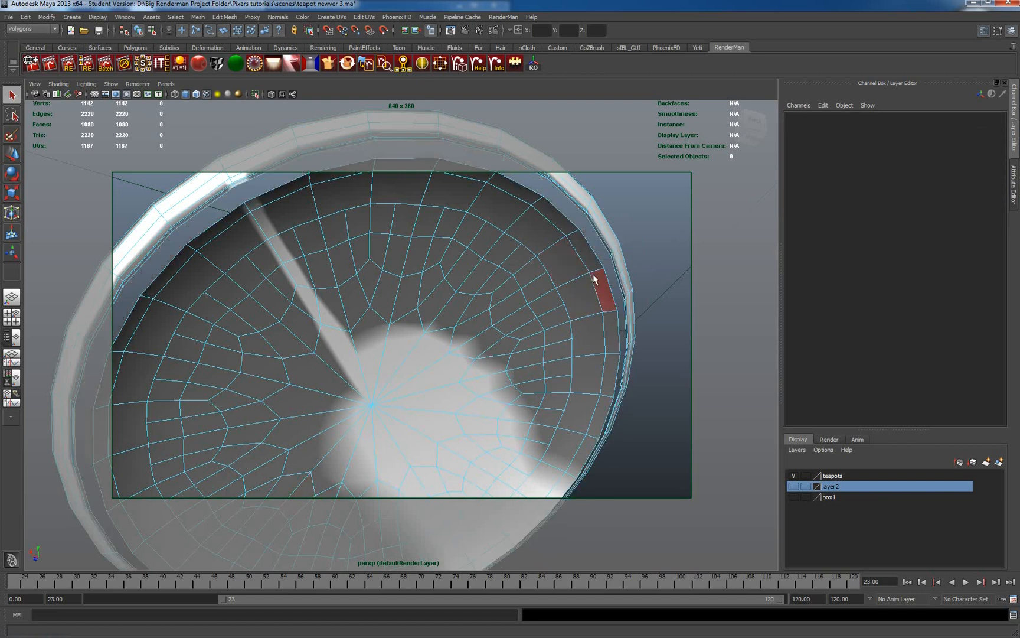
Select the whole detached inner shell on the lid's underside and delete it.
left_click(598, 282)
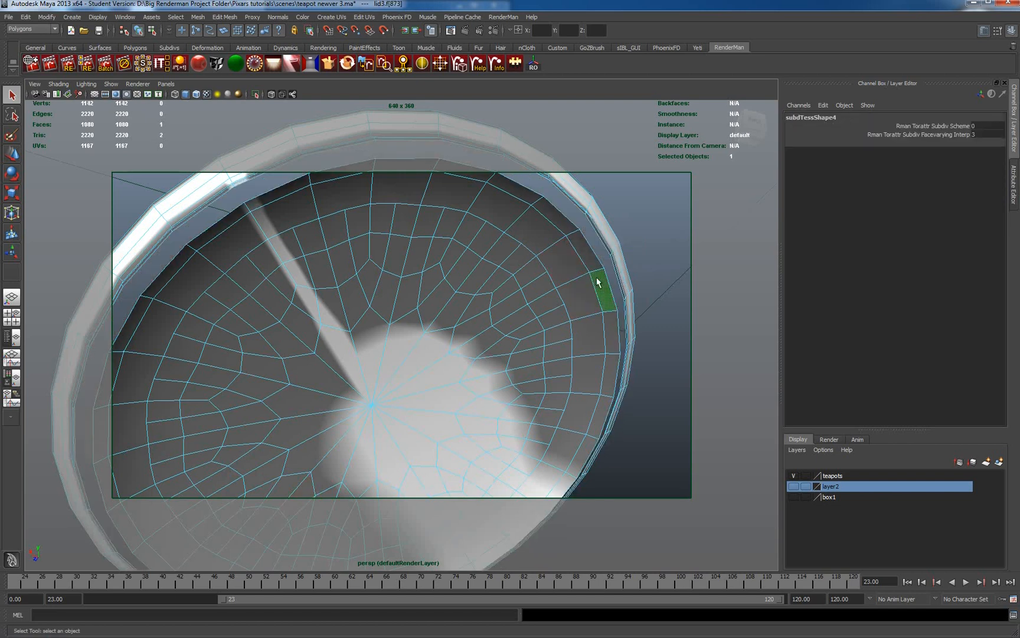
right_click(598, 282, "ctrl")
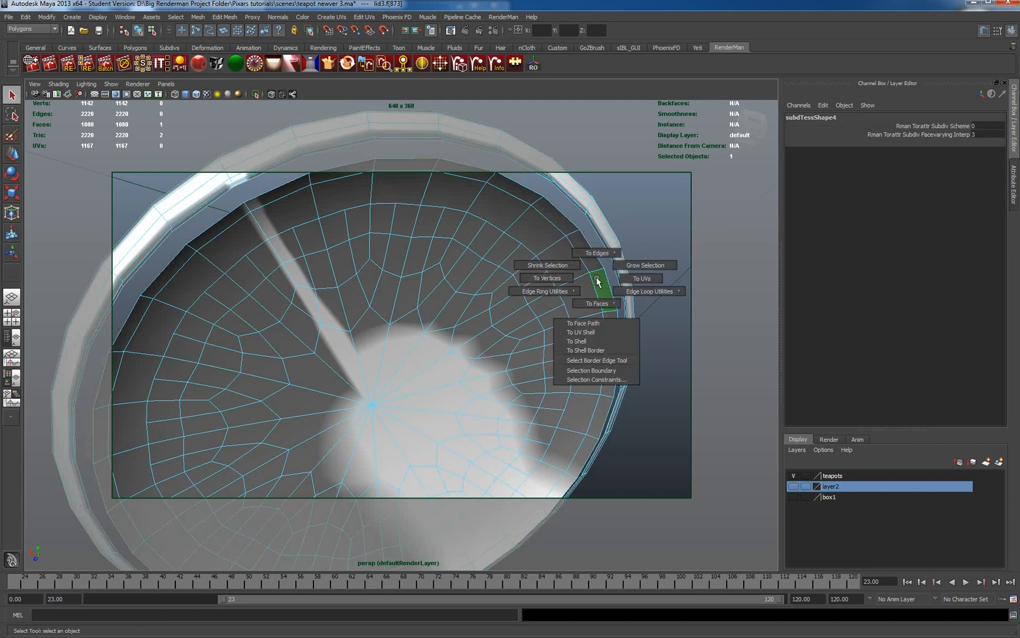
left_click(586, 340)
key("Delete")
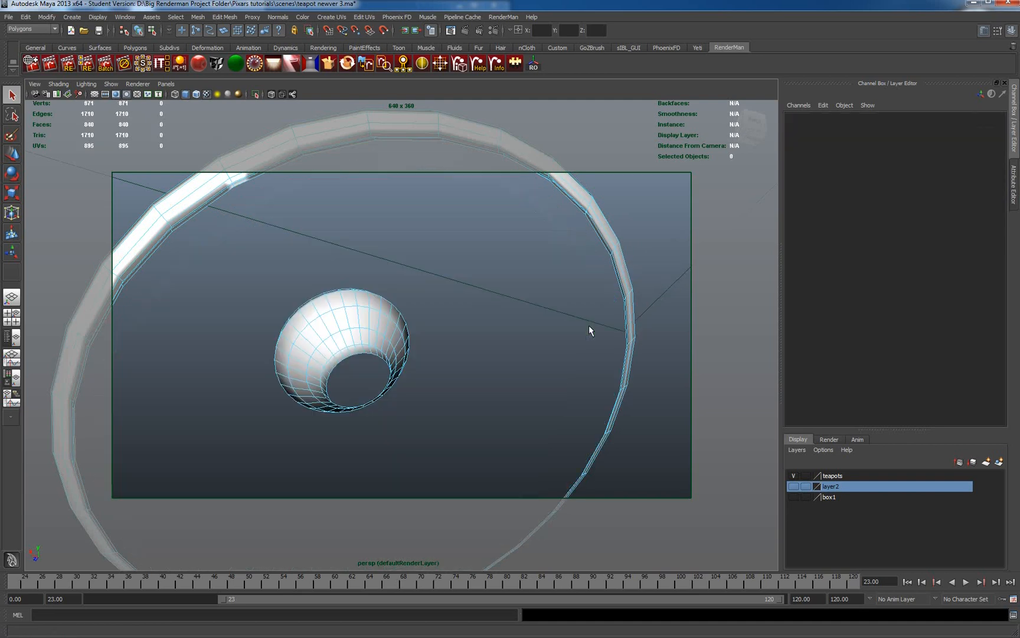
Return the lid to object mode and show its UVs in the UV Texture Editor with the background image dimmed.
right_click_drag(571, 292, 483, 297, "alt")
left_click_drag(483, 298, 481, 359, "alt")
scroll(480, 365, "up", 3)
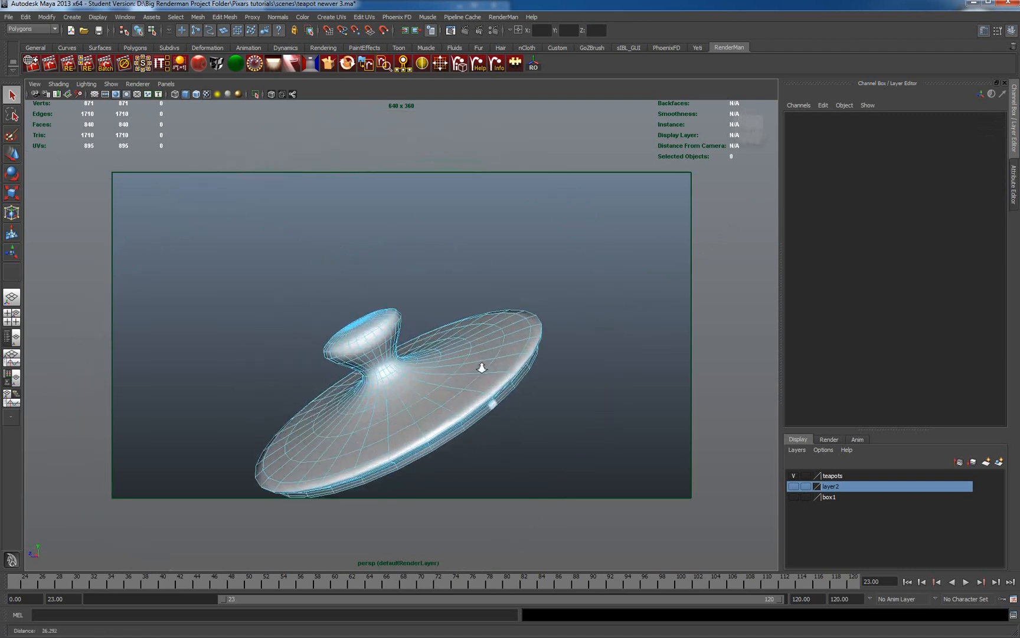
middle_click_drag(466, 349, 505, 314, "alt")
left_click_drag(505, 314, 519, 317, "alt")
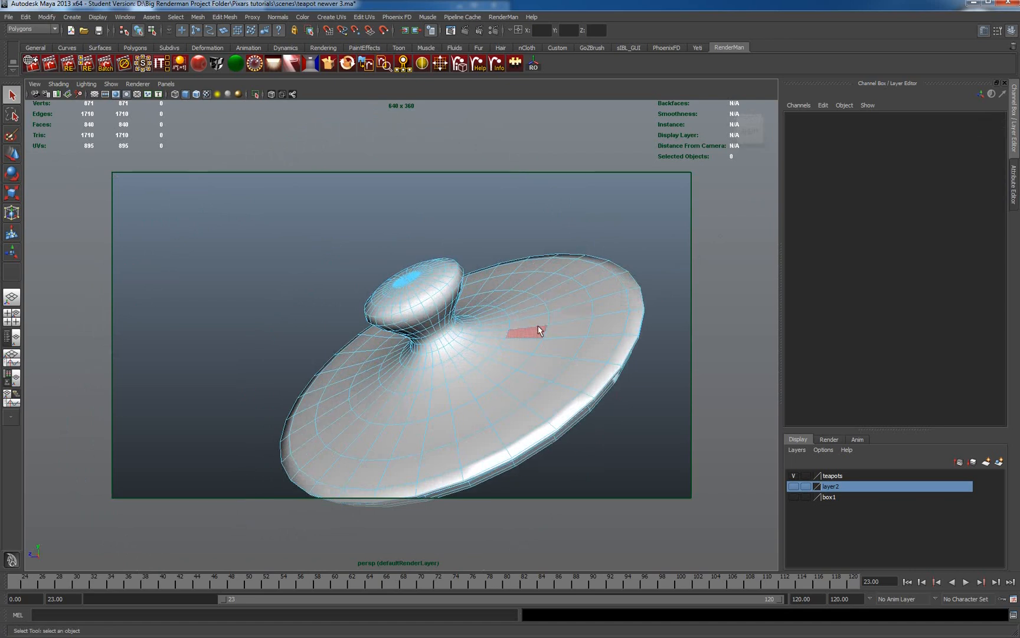
right_click_drag(522, 333, 559, 331)
left_click(558, 332)
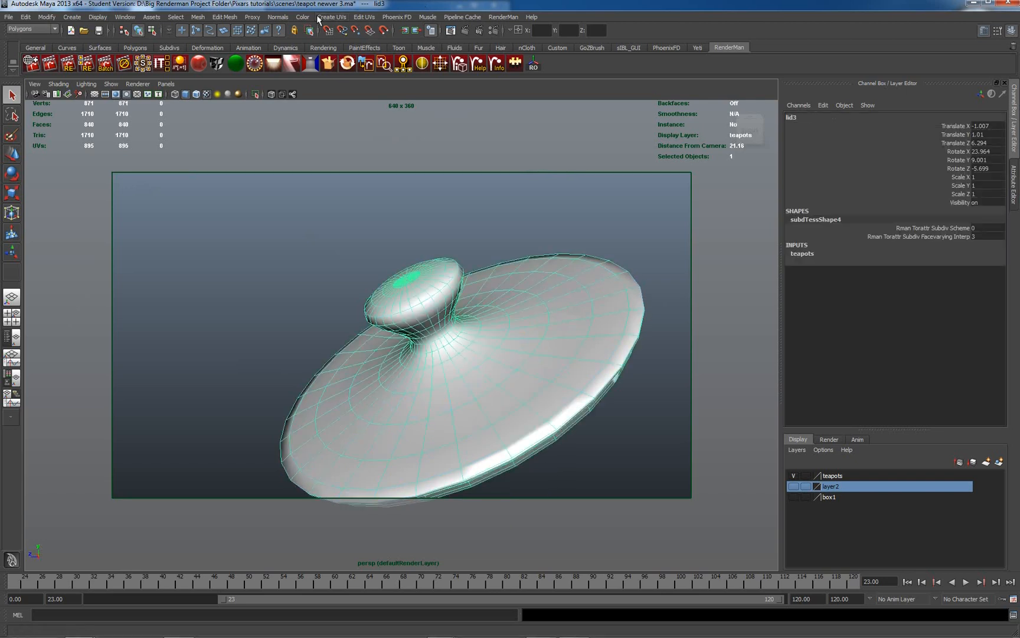
left_click(368, 17)
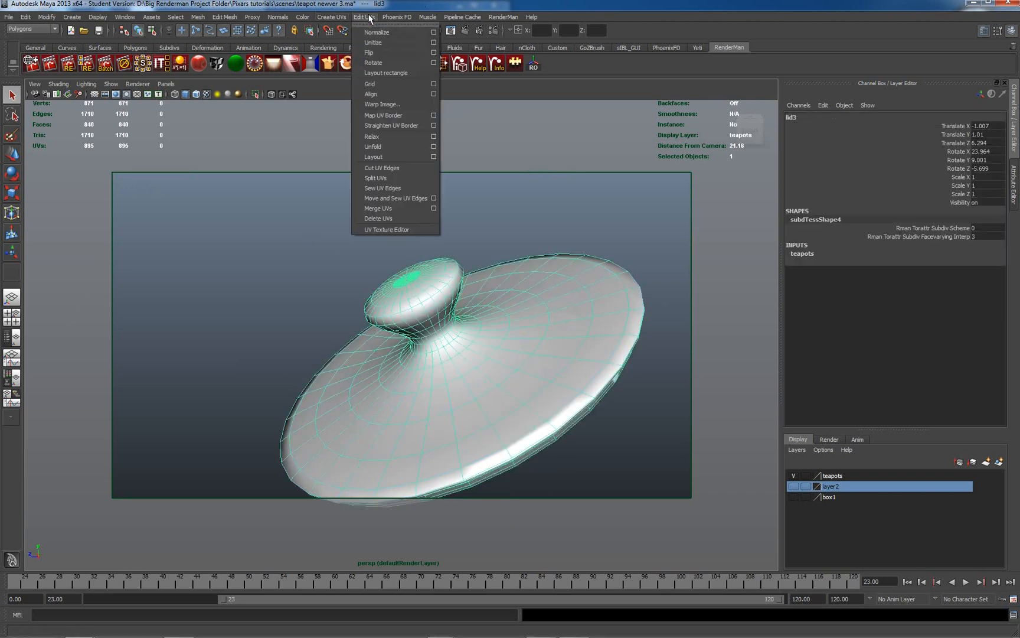
left_click(380, 230)
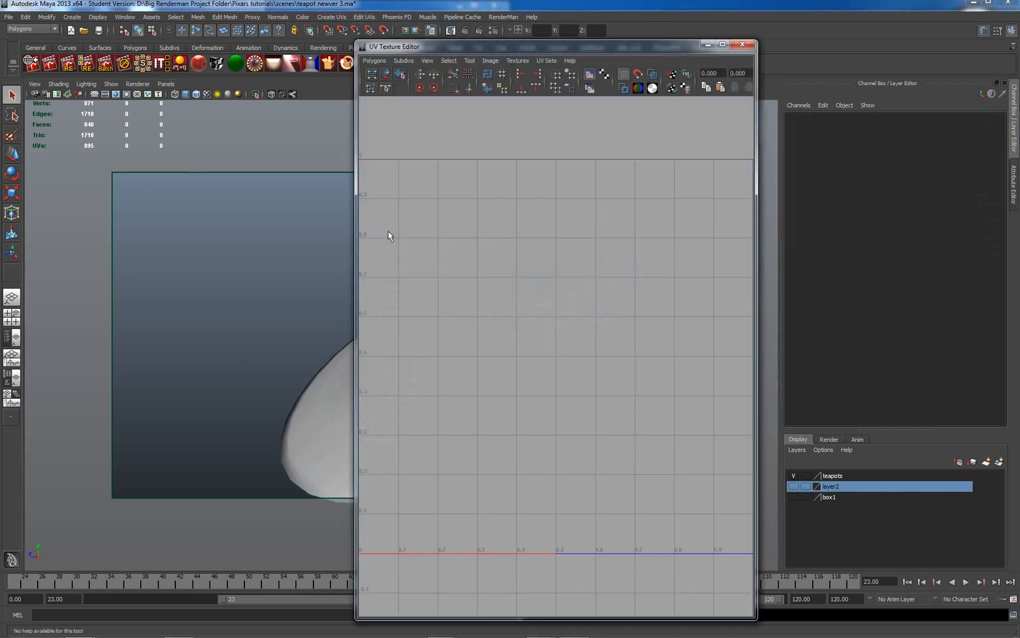
left_click(327, 397)
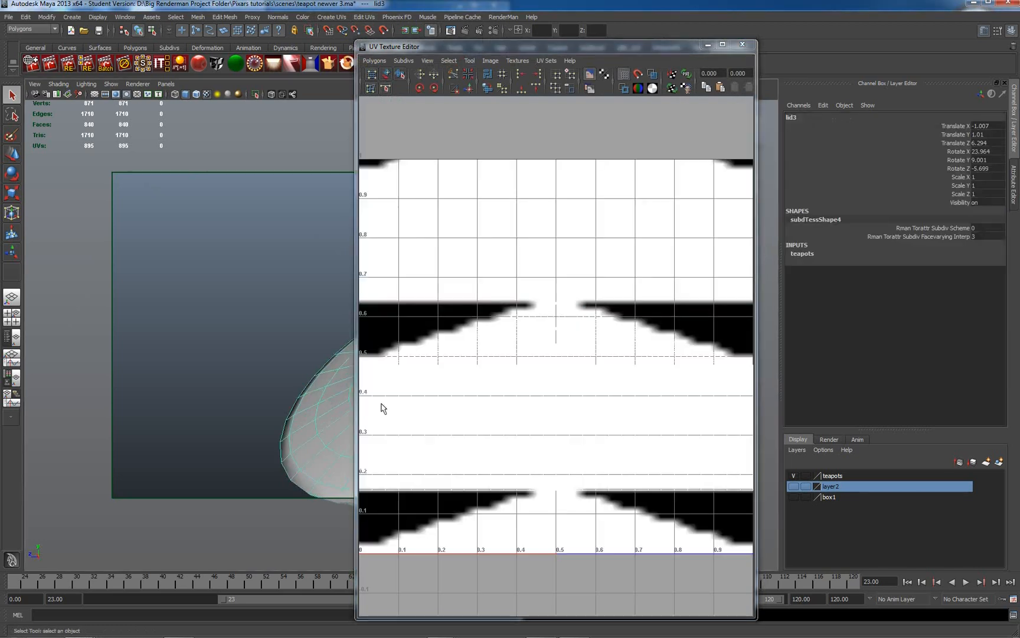
left_click(591, 89)
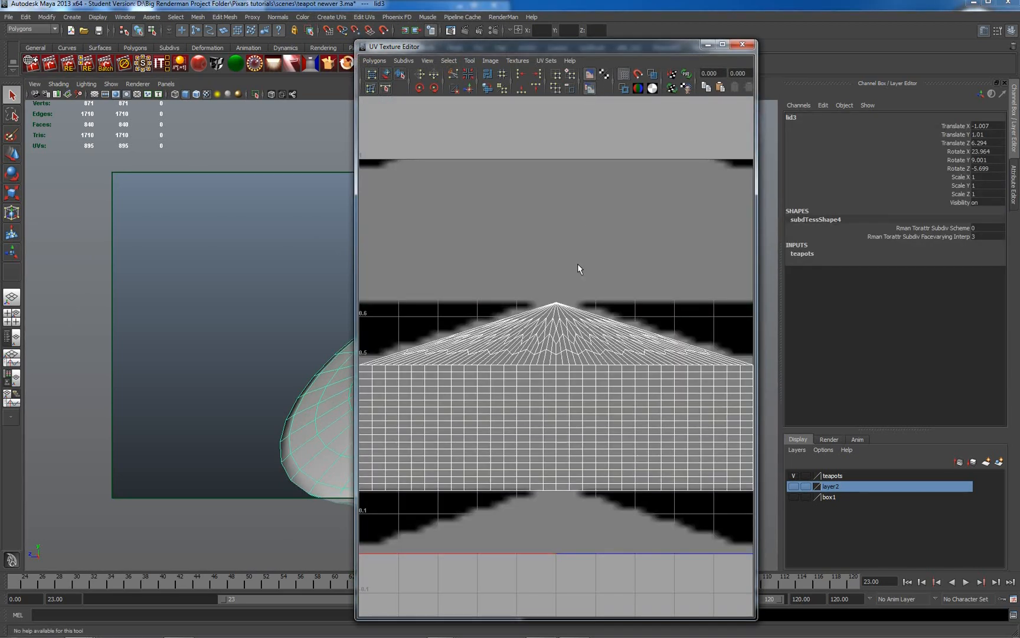
Place the UV Texture Editor beside the viewport and highlight the selected lid's texture borders through the custom polygon display options.
scroll(577, 264, "down", 3)
scroll(577, 263, "up", 1)
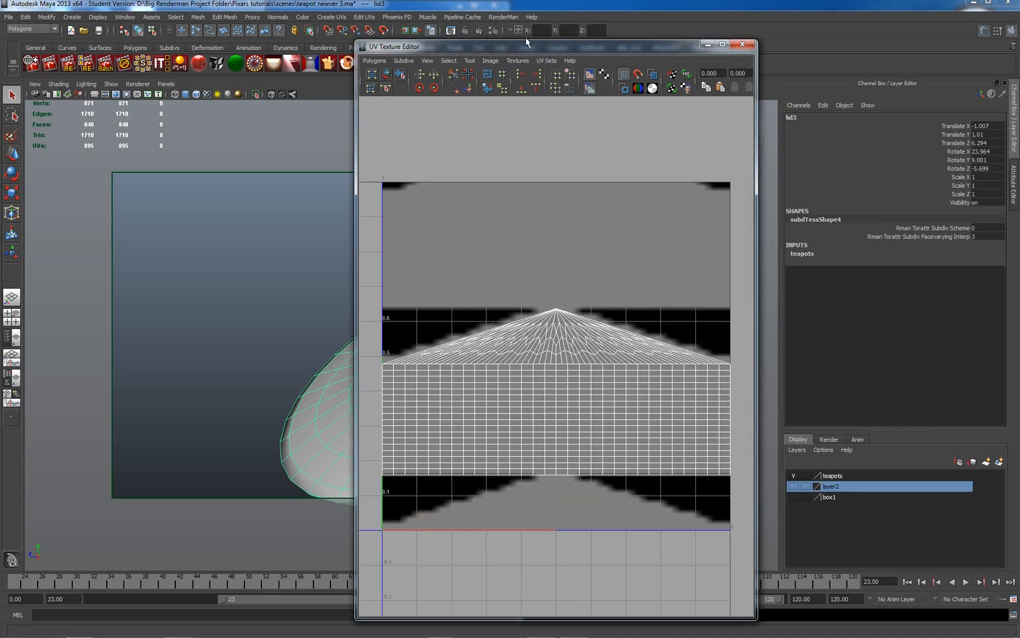
left_click_drag(531, 46, 786, 29)
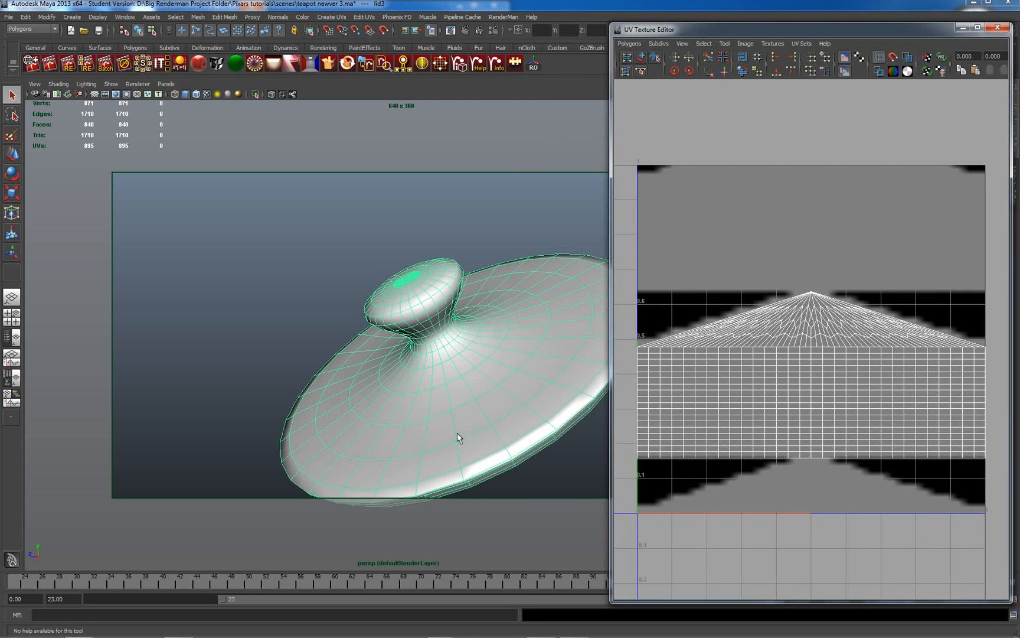
left_click_drag(562, 462, 540, 444, "alt")
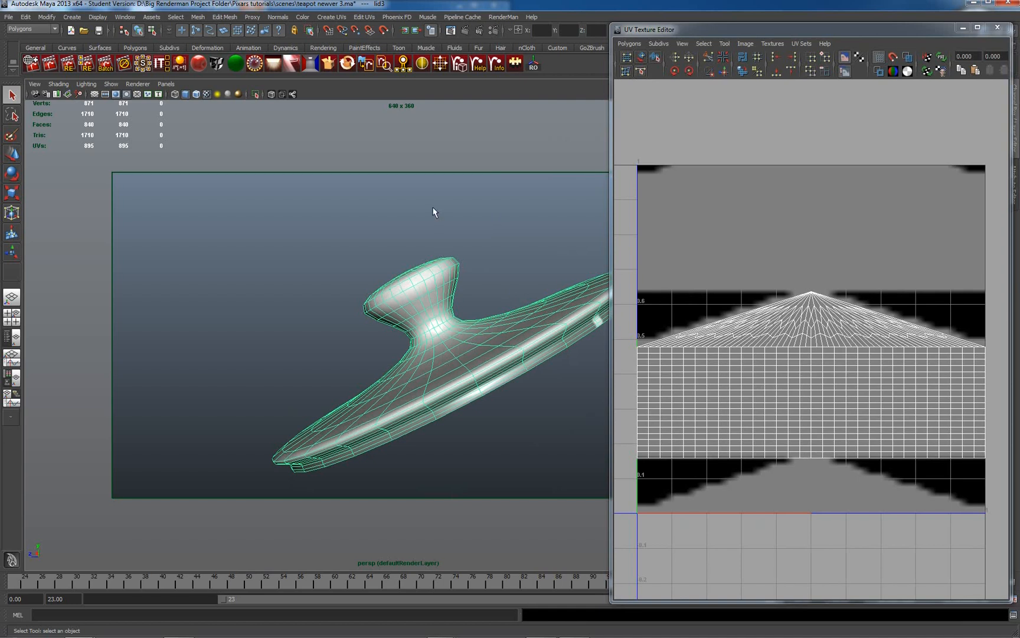
left_click_drag(433, 342, 467, 331, "alt")
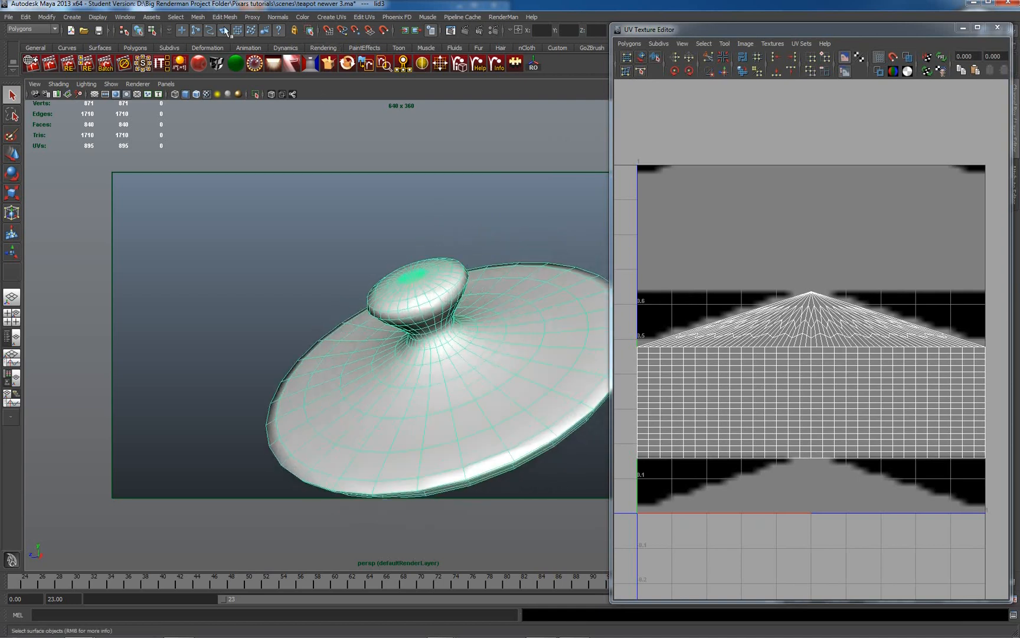
left_click(106, 18)
mouse_move(120, 116)
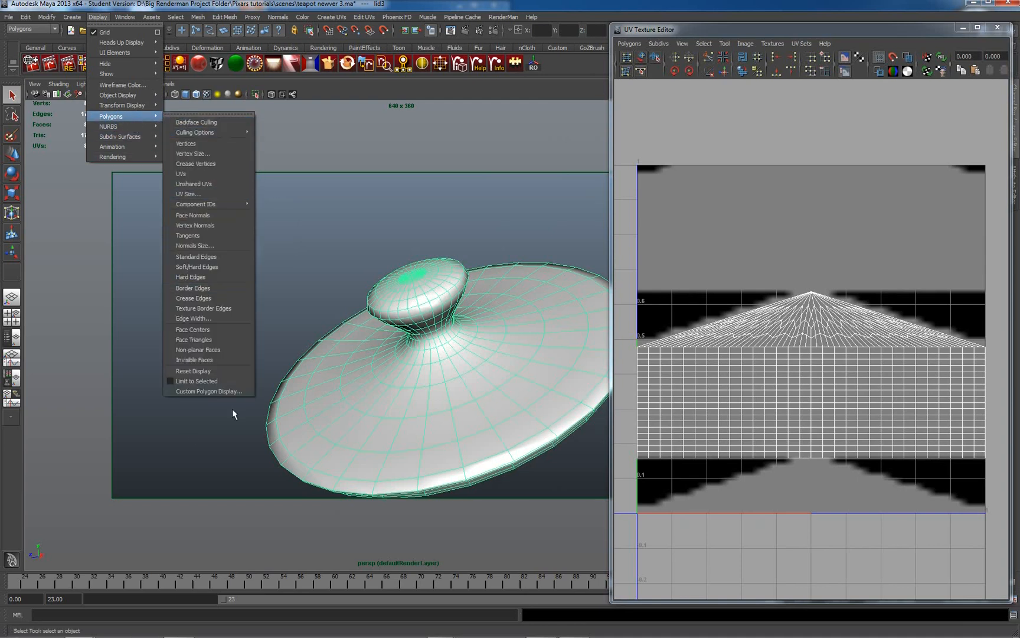
left_click(226, 391)
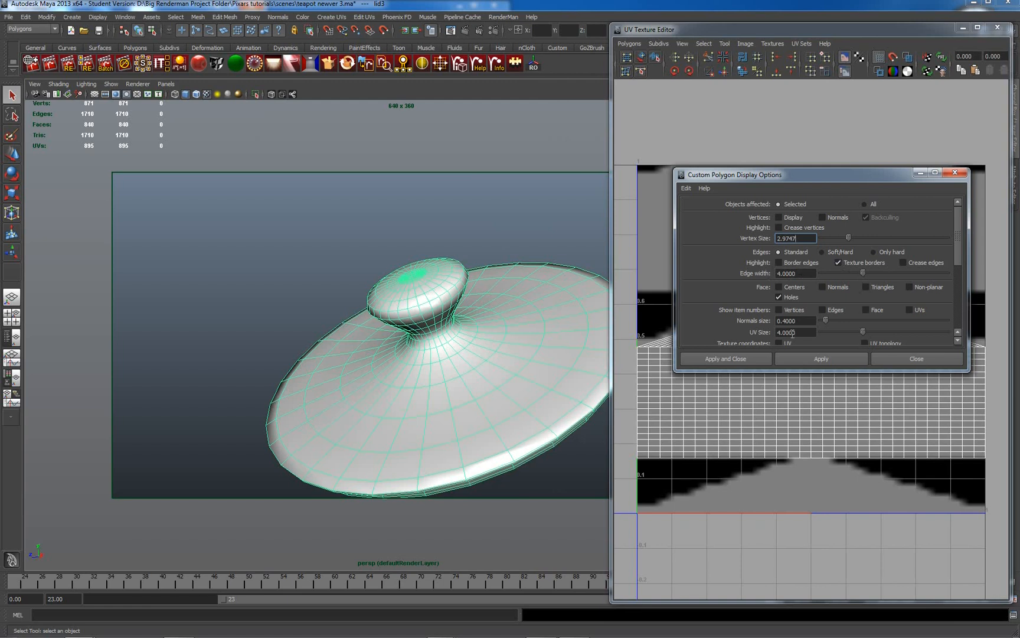
left_click(752, 359)
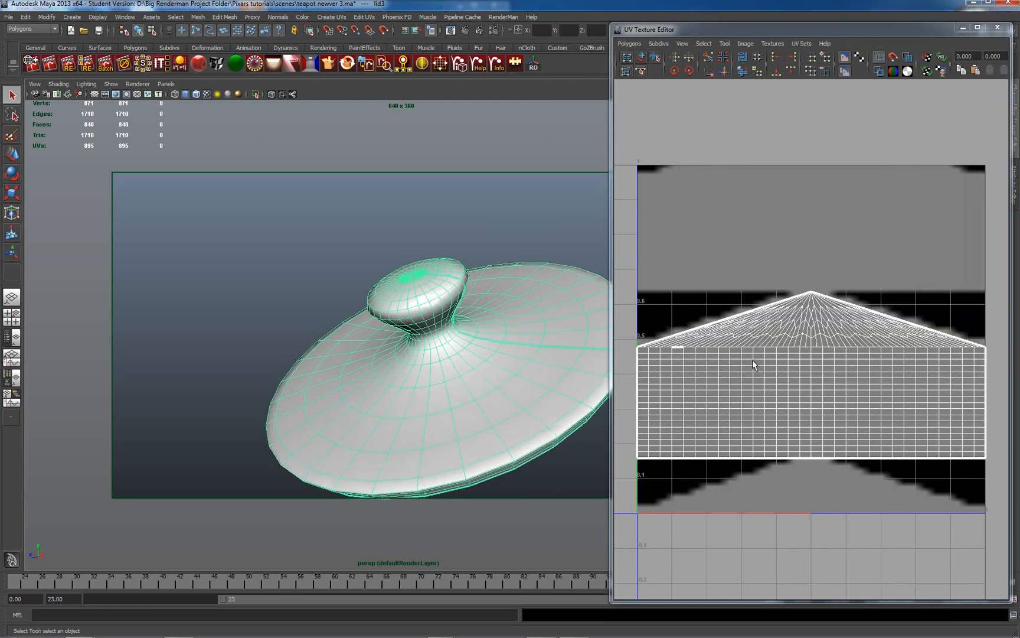
Cut the lid's UVs along the edge loop around the widest part of the knob, just below its top.
left_click(514, 246)
left_click(480, 317)
left_click_drag(512, 267, 467, 277, "alt")
right_click_drag(525, 276, 524, 347, "alt")
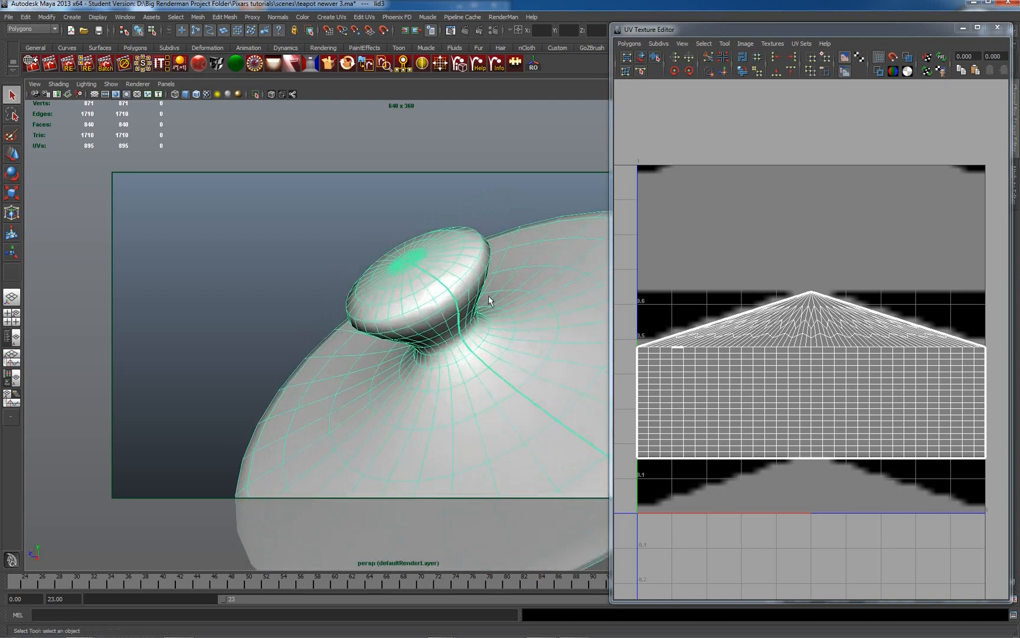
left_click_drag(489, 300, 411, 311, "alt")
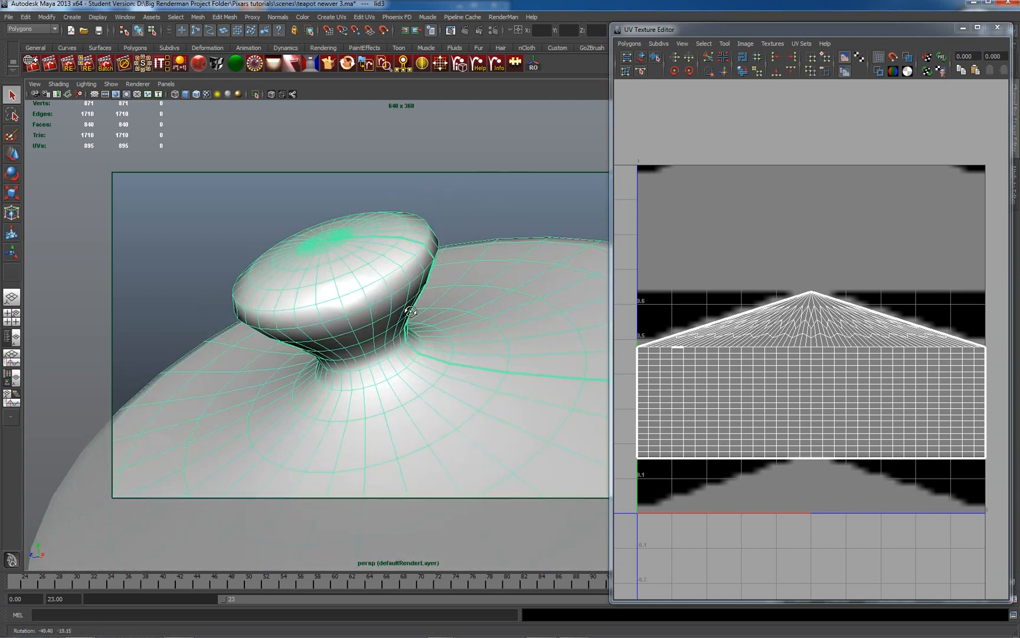
right_click_drag(384, 306, 383, 275)
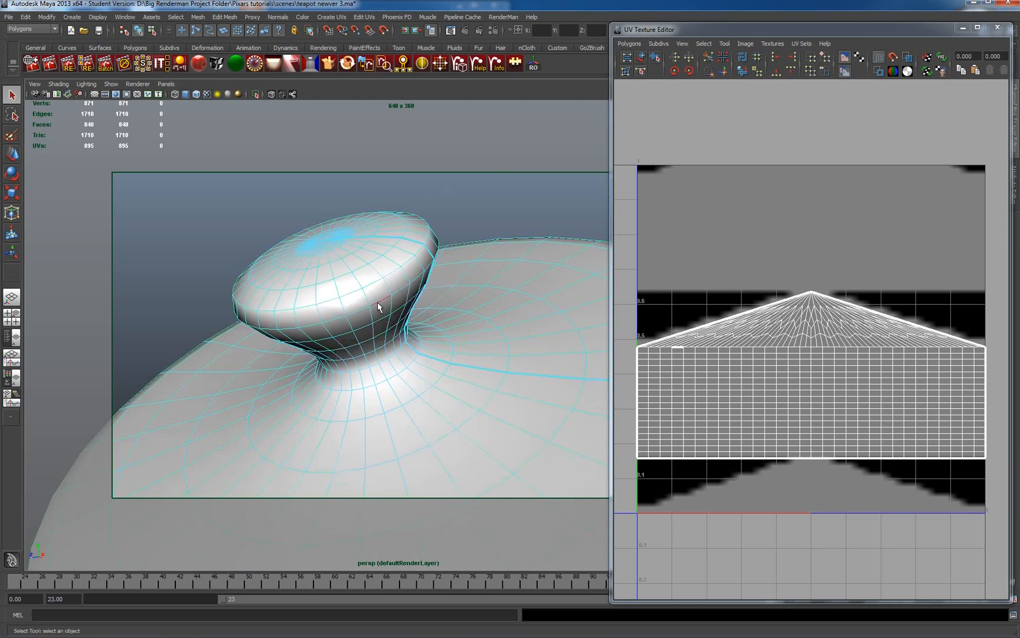
double_click(378, 306)
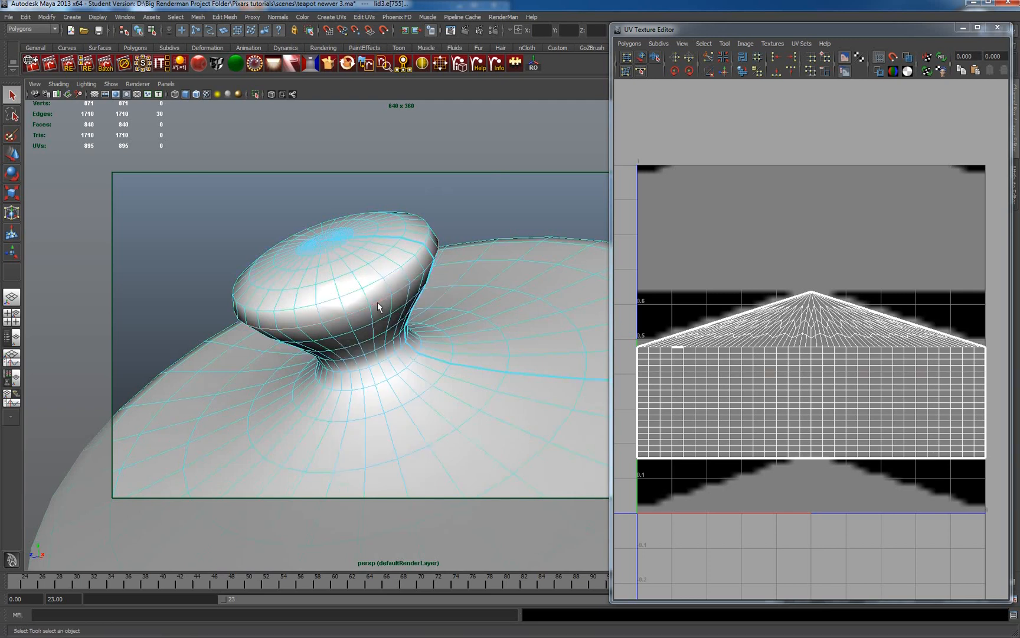
left_click(363, 16)
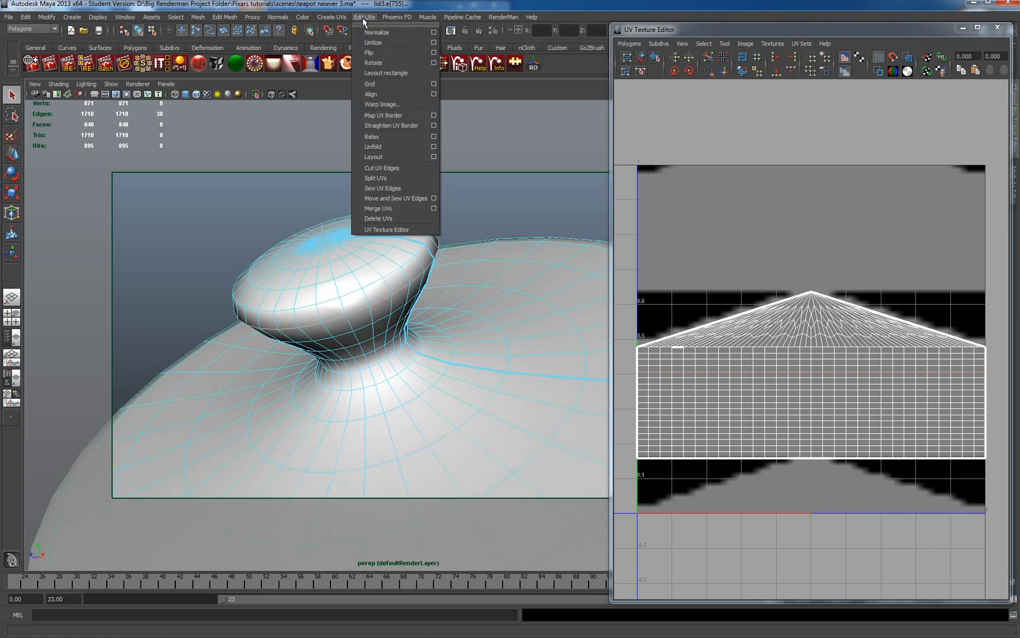
left_click(395, 169)
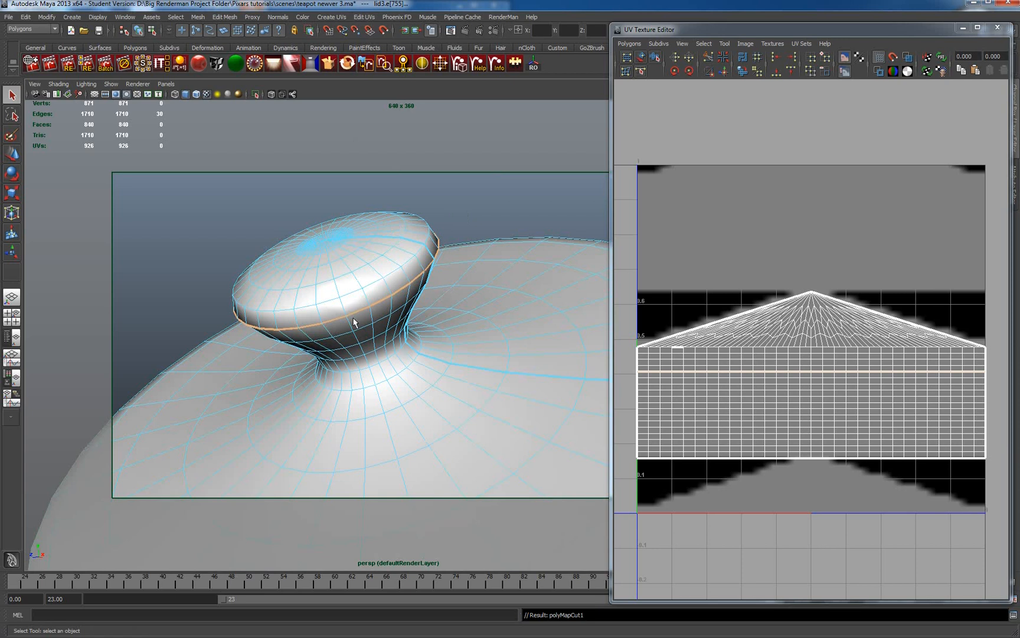
Cut the UVs along the edge loop where the knob's neck meets the lid's top surface.
left_click_drag(455, 223, 449, 200, "alt")
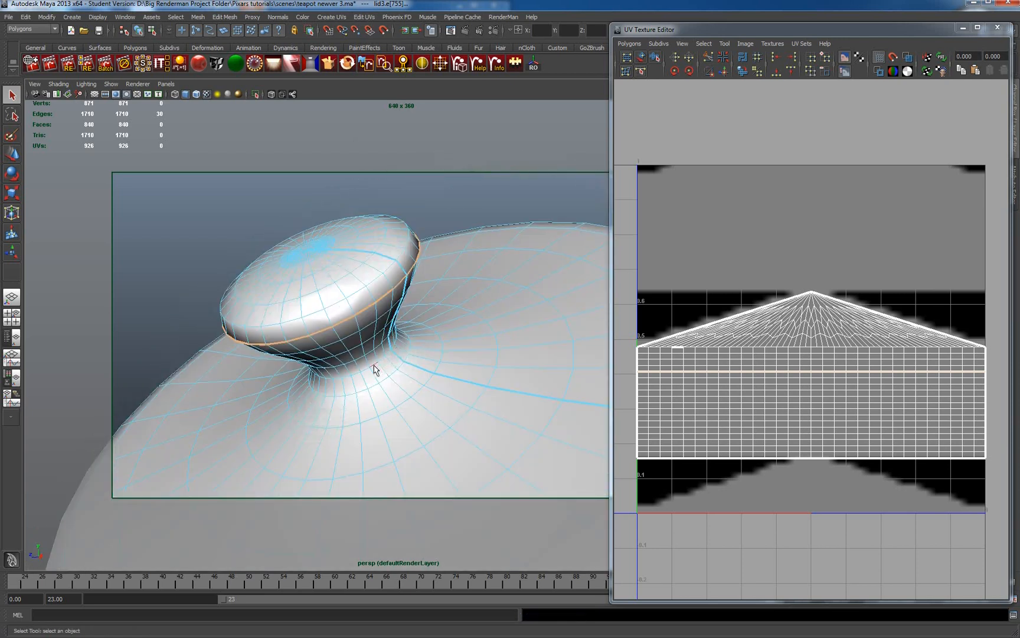
double_click(384, 381)
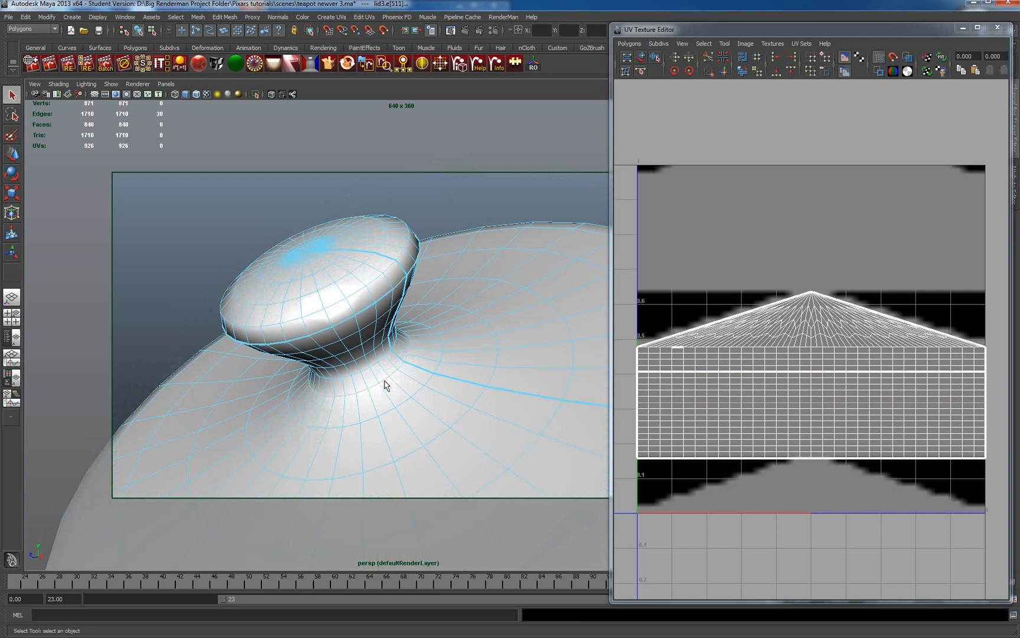
left_click(420, 64)
Cut the UVs along the edge loop around the lid's outer rim.
mouse_move(445, 300)
left_mouse_down("alt")
mouse_move(353, 220)
mouse_move(474, 330)
mouse_move(438, 281)
mouse_move(440, 289)
left_mouse_up("alt")
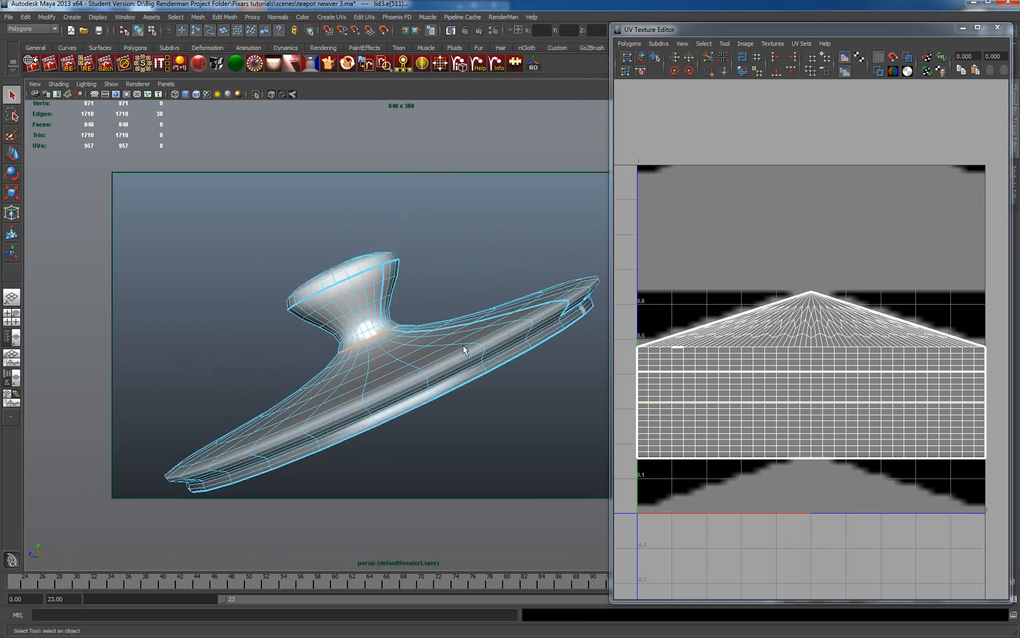
double_click(458, 356)
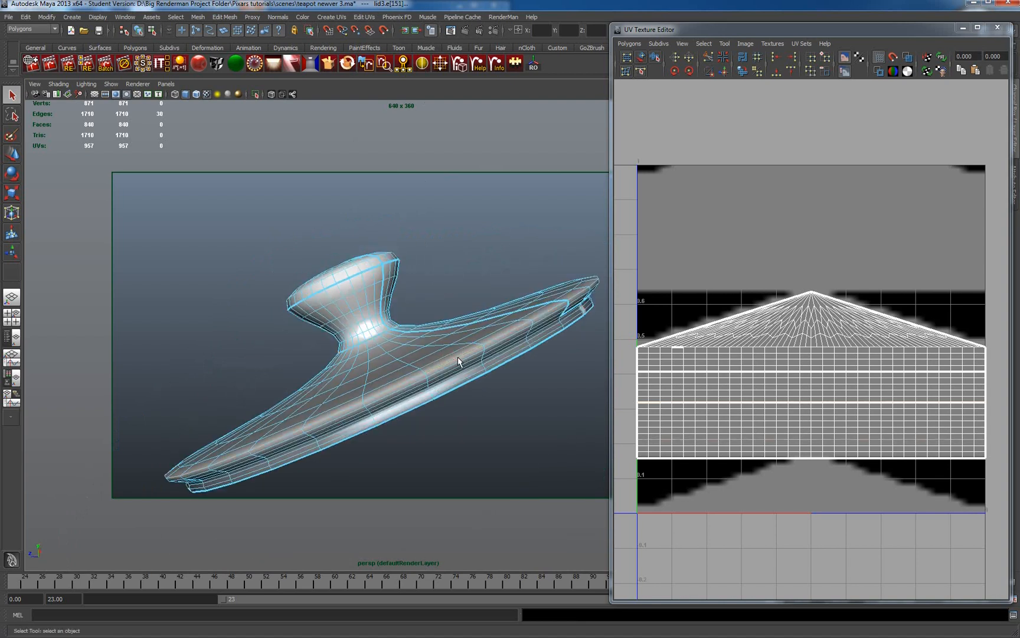
key("g")
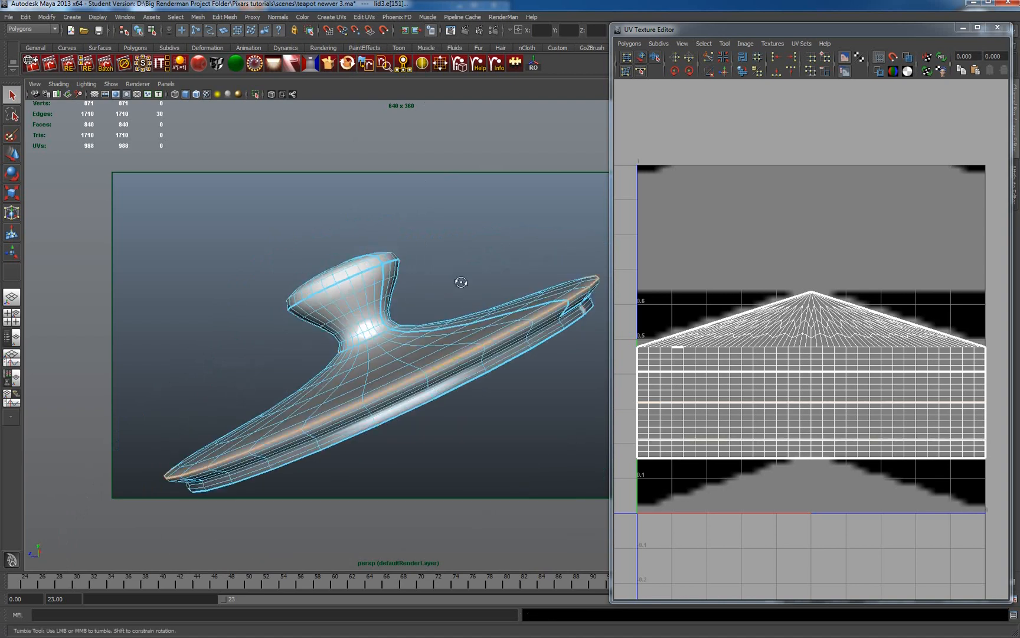
Sew the UV seam running across the lid's top surface from the outer rim to the knob's base.
left_click_drag(460, 282, 449, 357, "alt")
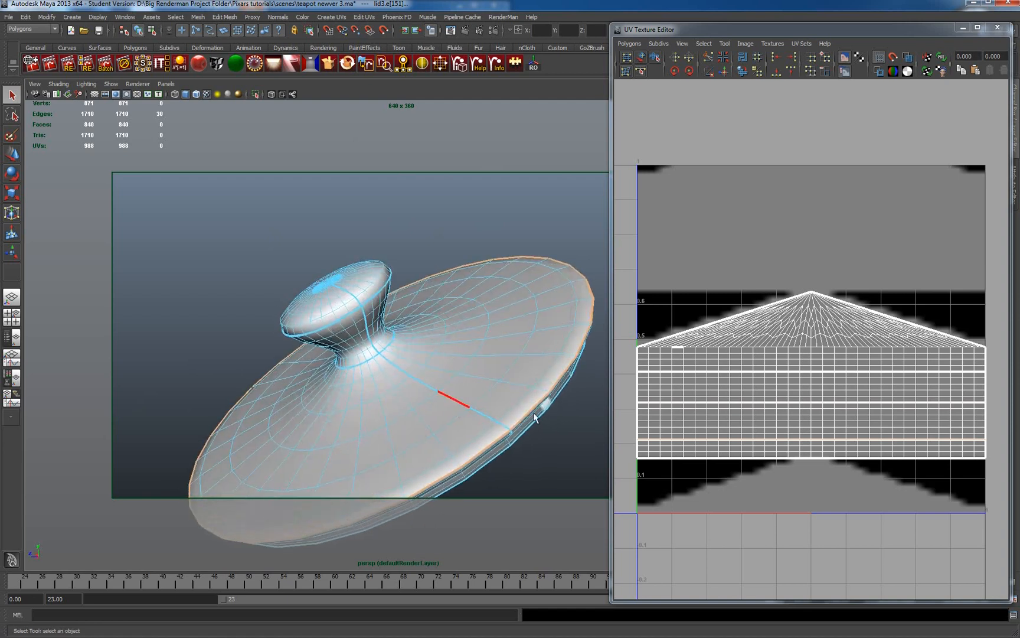
left_click(503, 426)
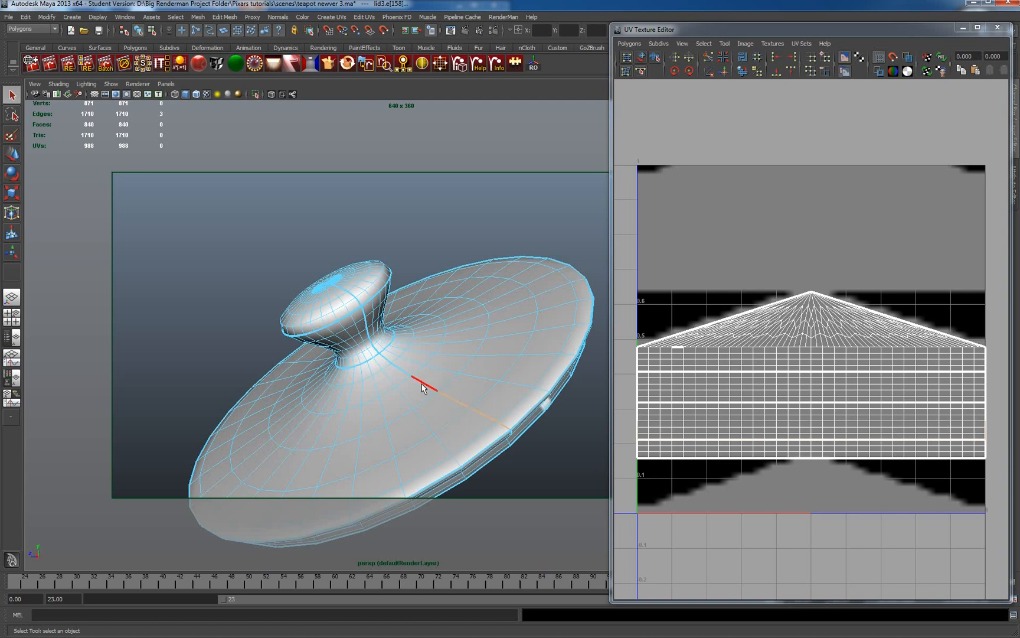
left_click(385, 361, "shift")
left_click(364, 16)
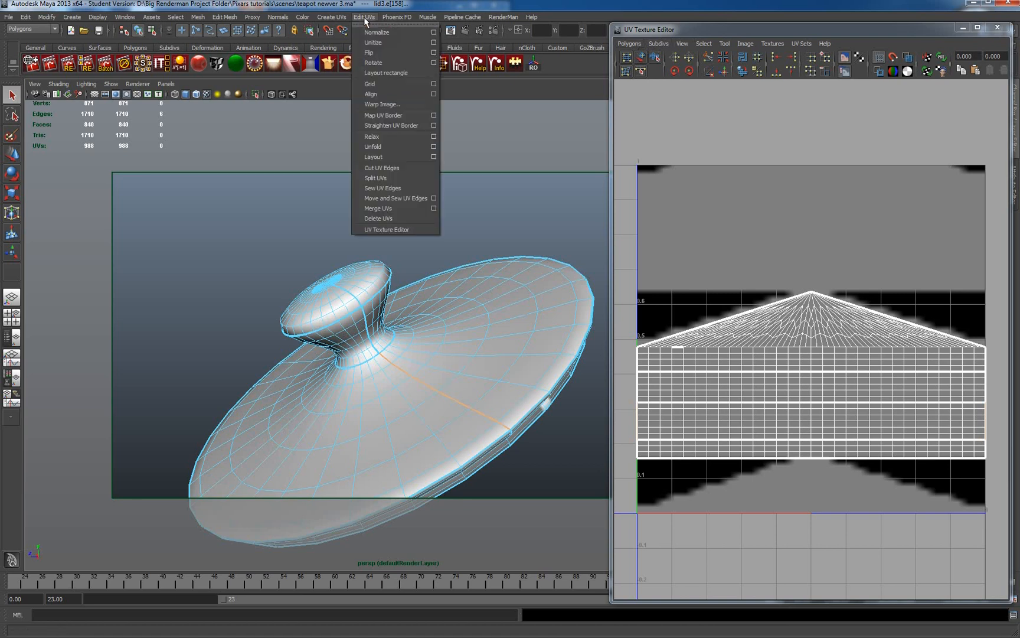
left_click(383, 188)
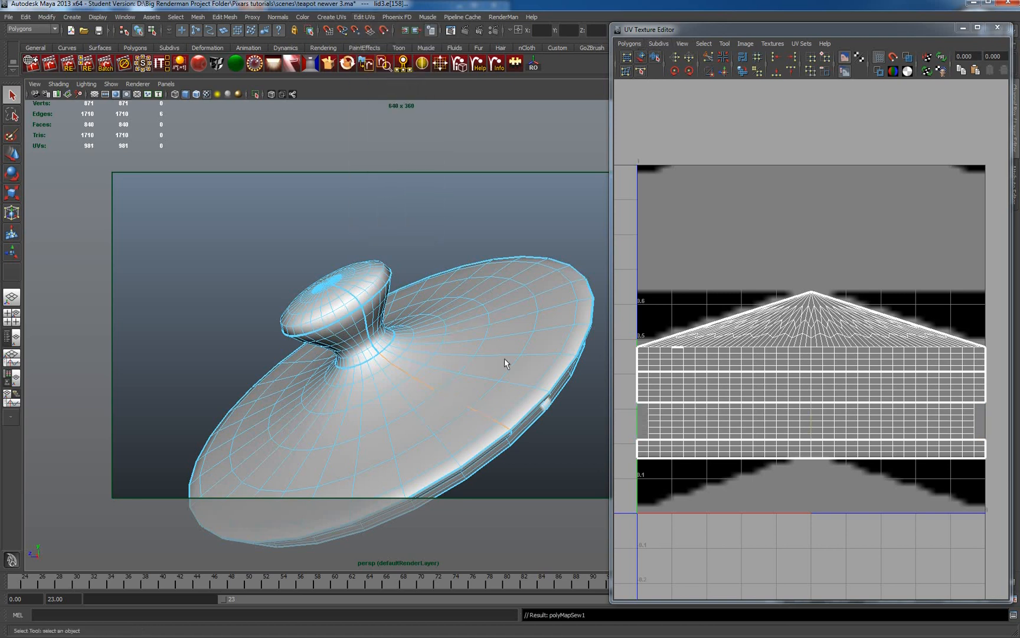
Select the whole UV shell of the lid's top surface and unfold it.
right_click_drag(518, 355, 556, 351)
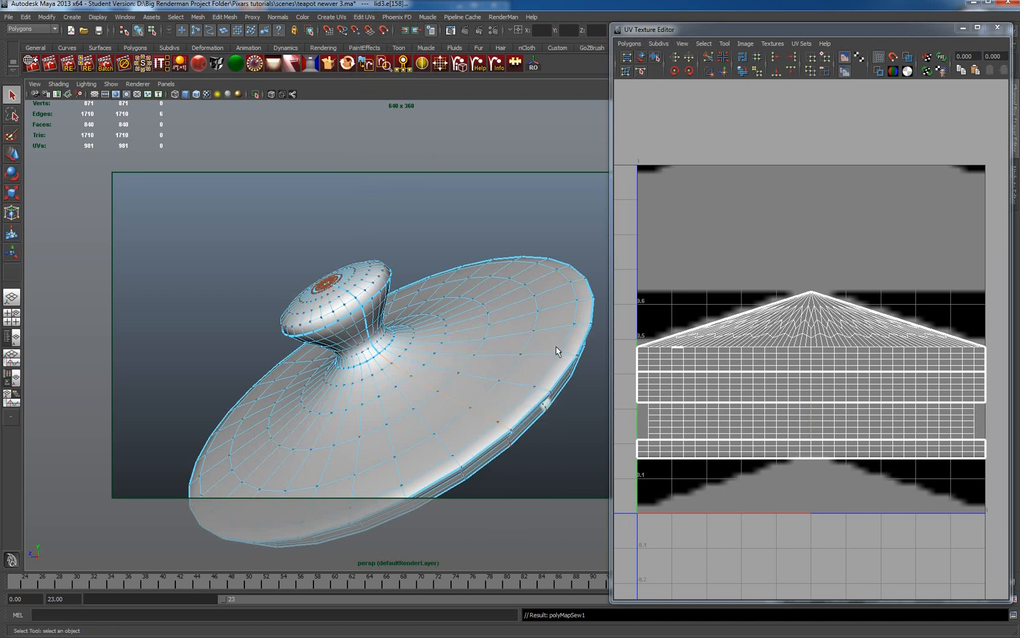
left_click(521, 354)
right_click_drag(522, 356, 522, 408, "ctrl")
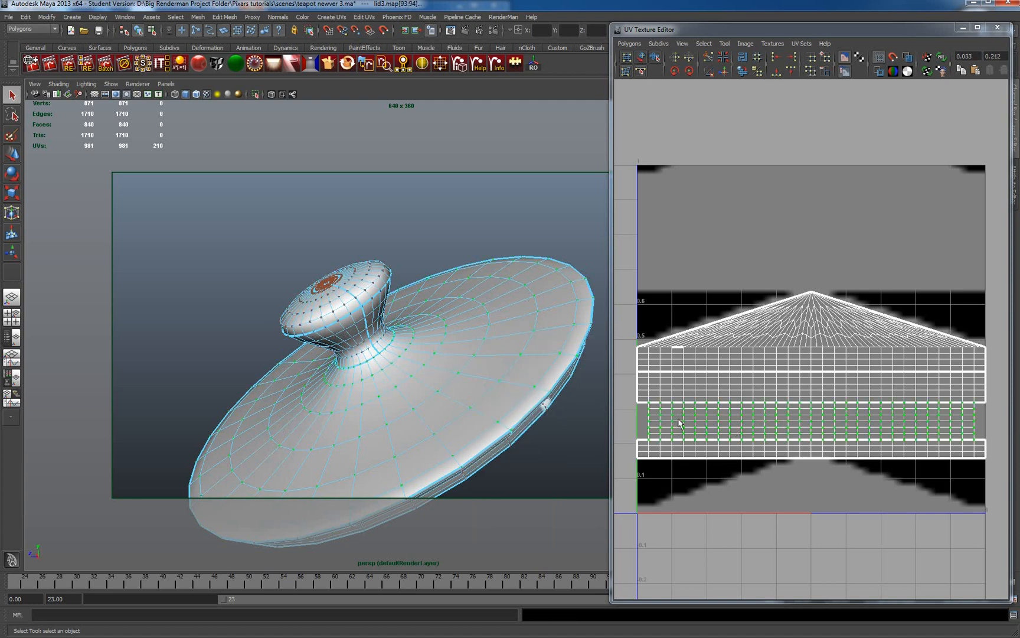
left_click(627, 42)
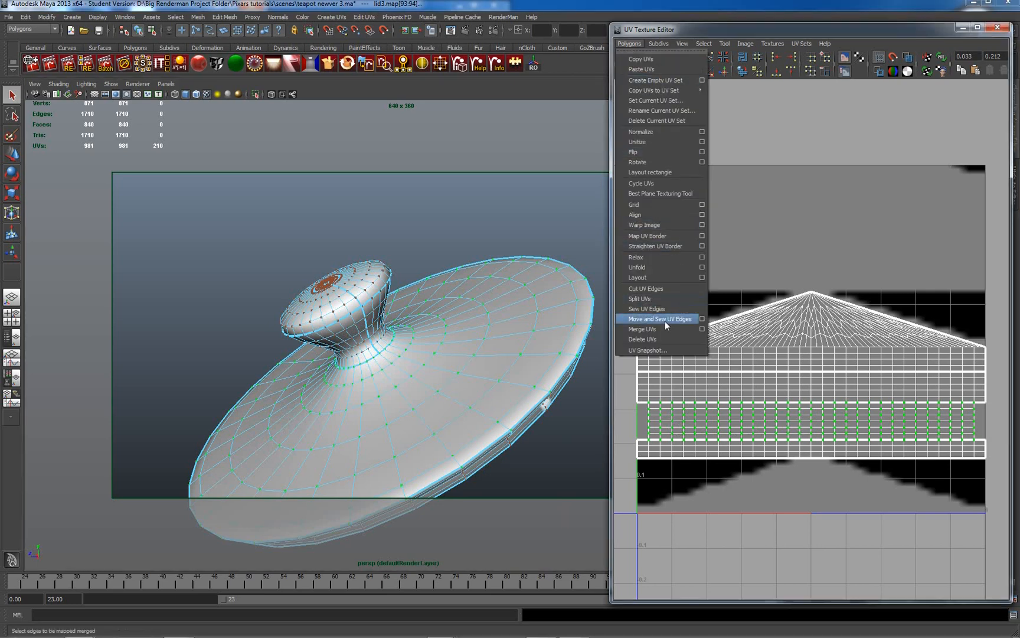
left_click(656, 268)
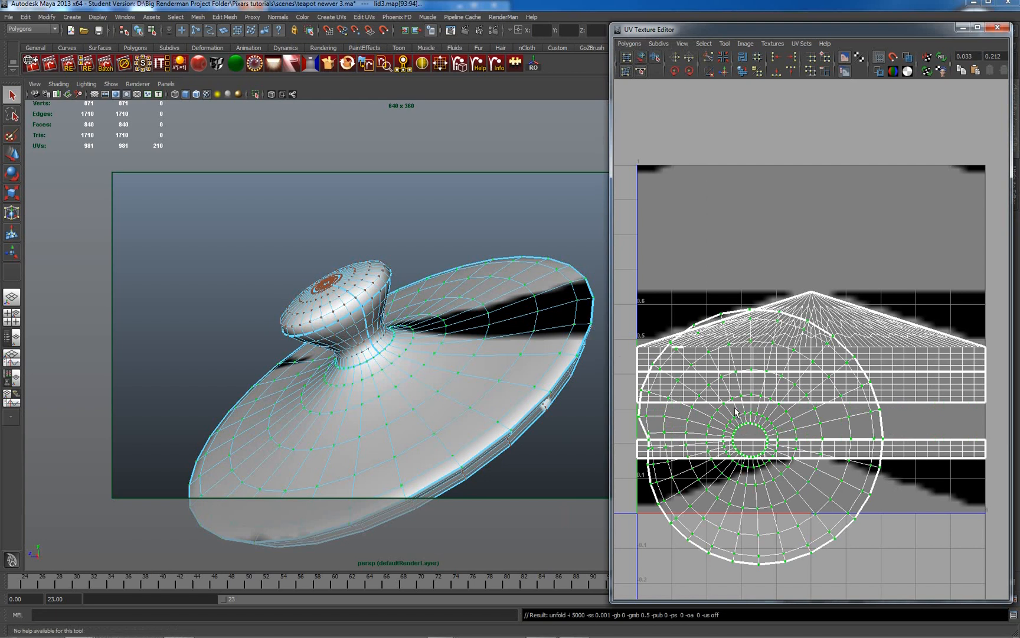
Move the unfolded lid-top shell above the other UV shells and run Unfold on it again.
key("w")
left_click_drag(762, 440, 869, 171)
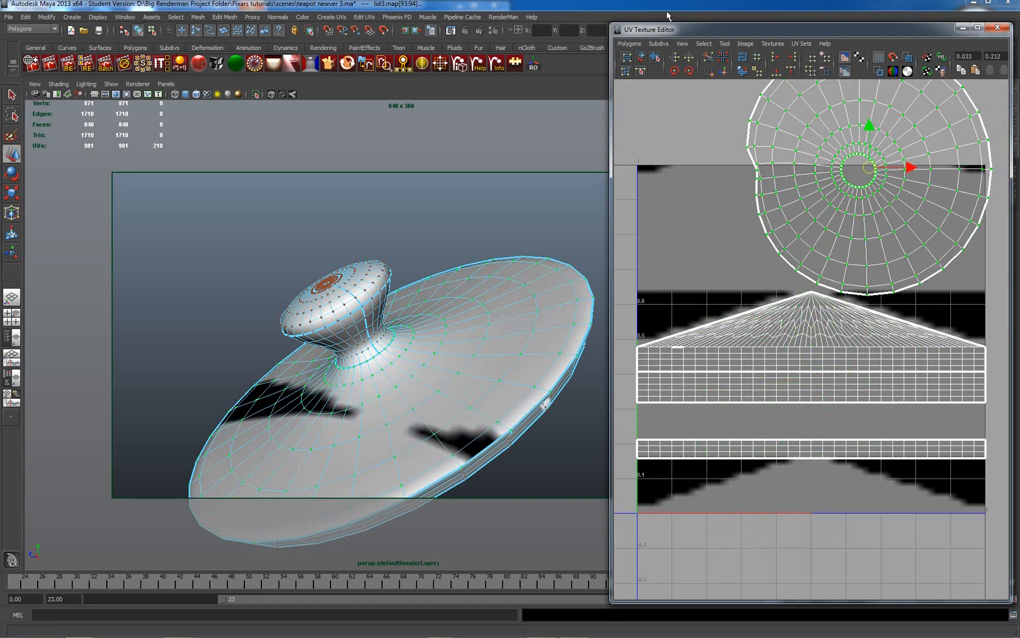
left_click(629, 44)
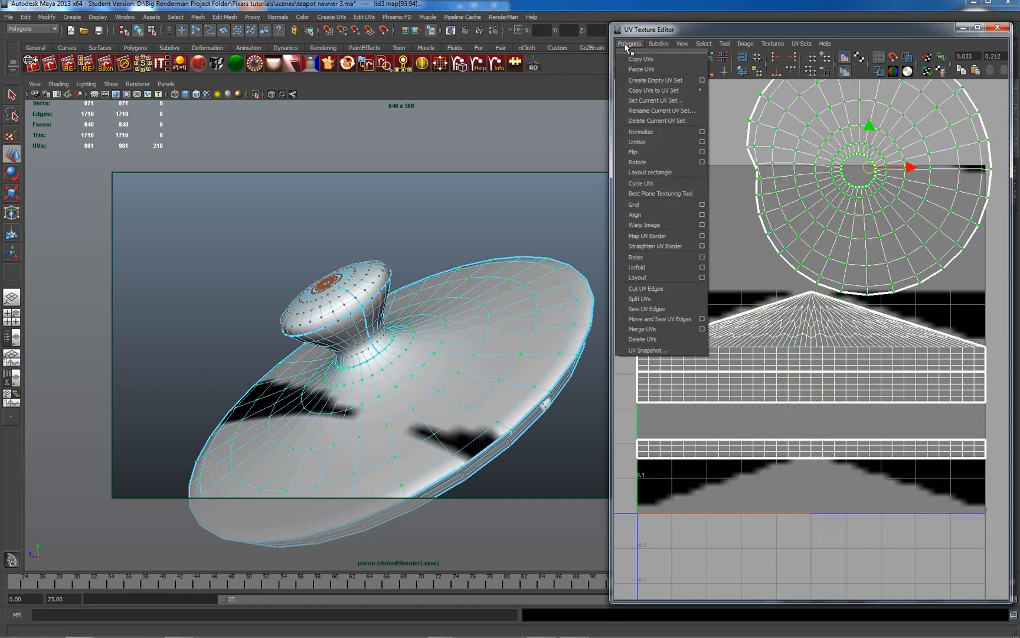
left_click(651, 268)
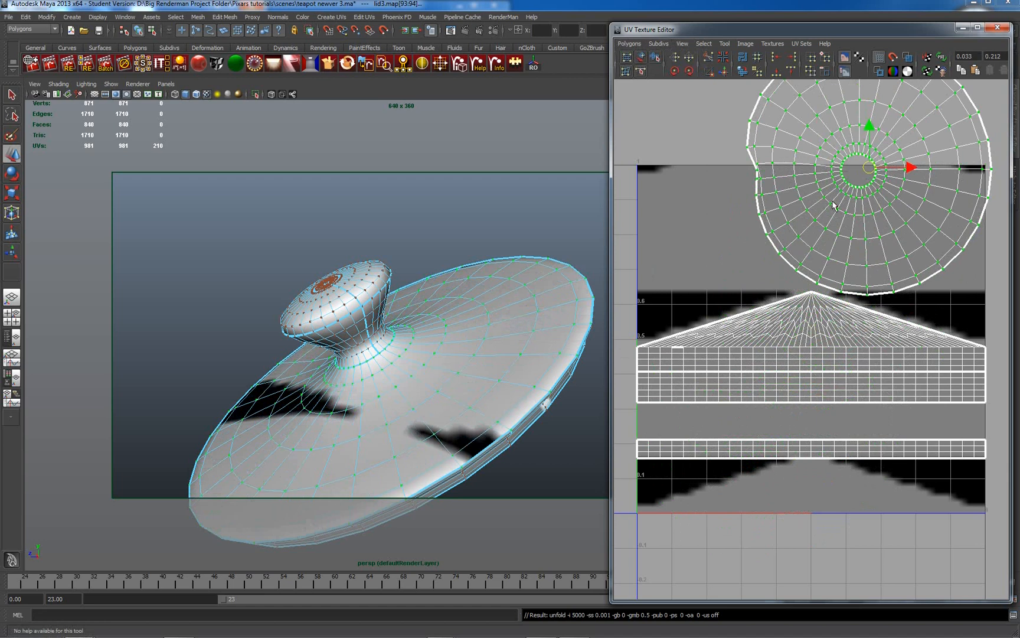
Unfold the lid-top shell into an even disc with the Smooth UV Tool and move it beyond the upper-left corner of the texture space.
scroll(829, 187, "up", 4)
scroll(829, 186, "down", 9)
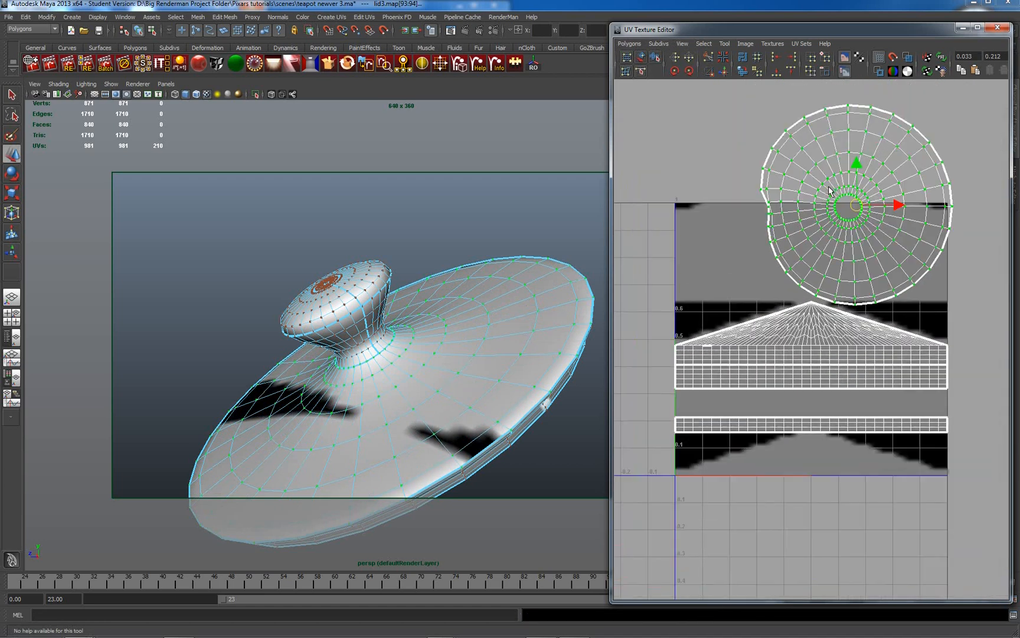
left_click(723, 44)
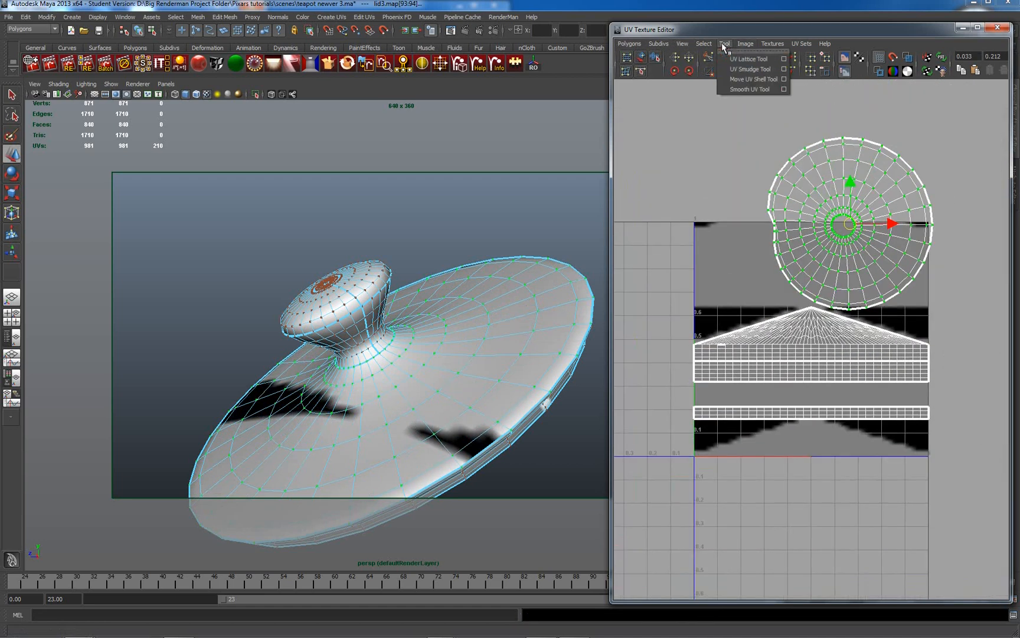
left_click(744, 89)
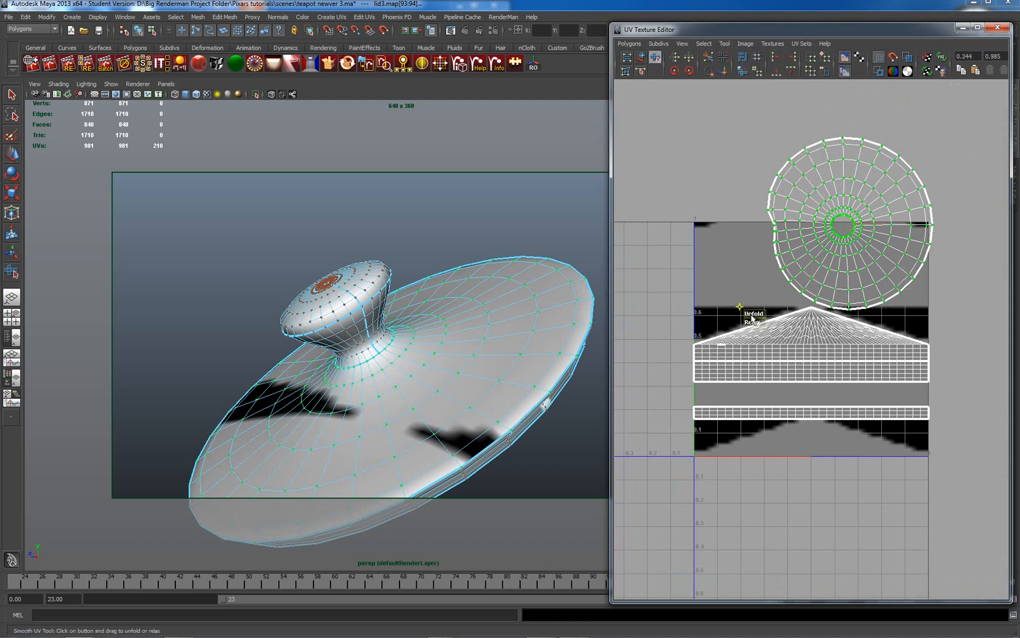
left_click_drag(752, 317, 880, 250)
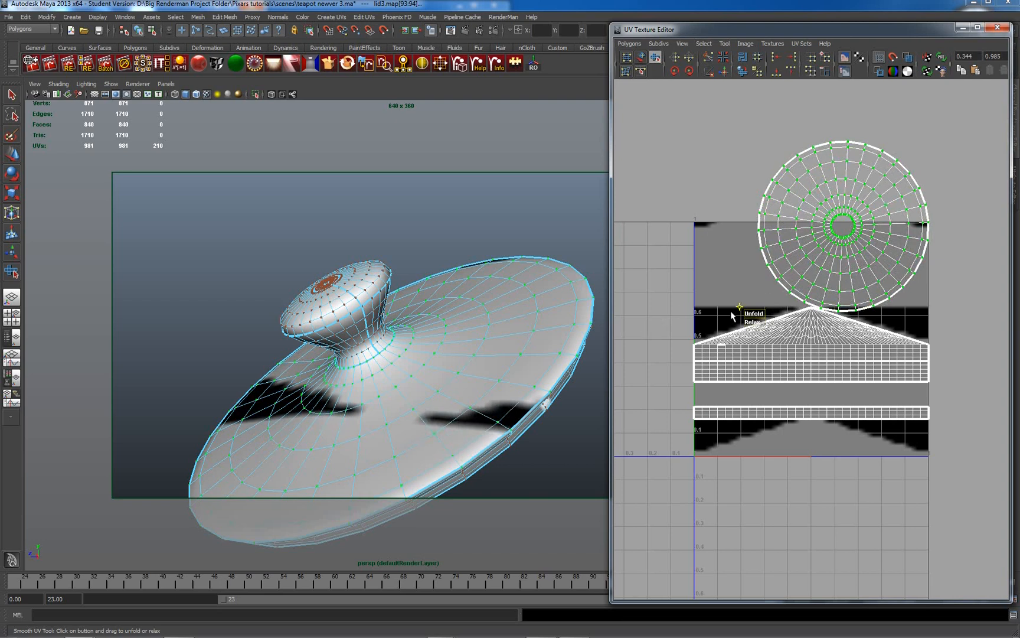
key("w")
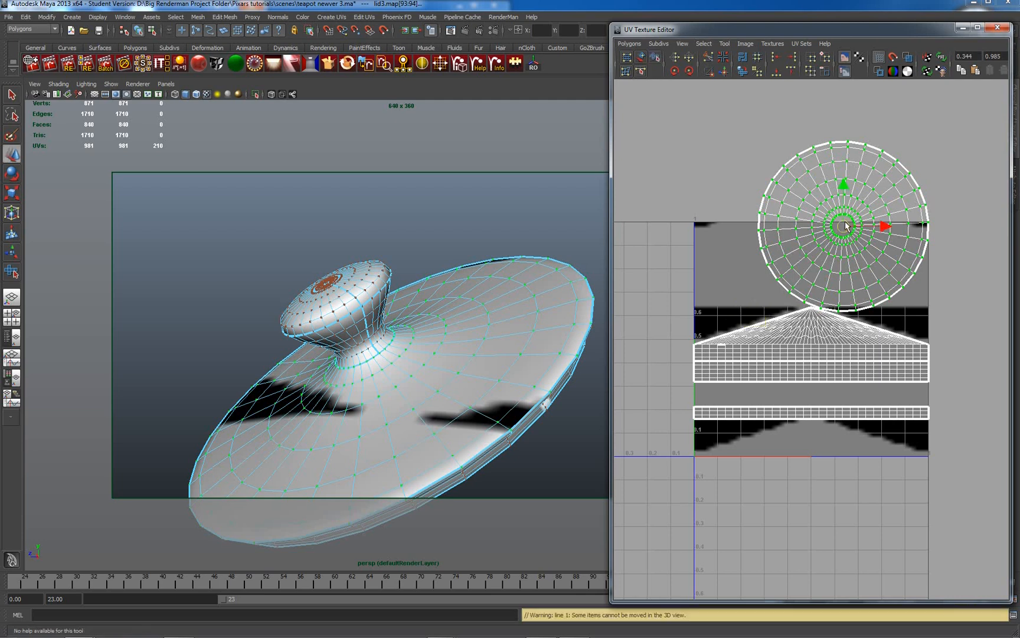
left_click_drag(846, 225, 677, 110)
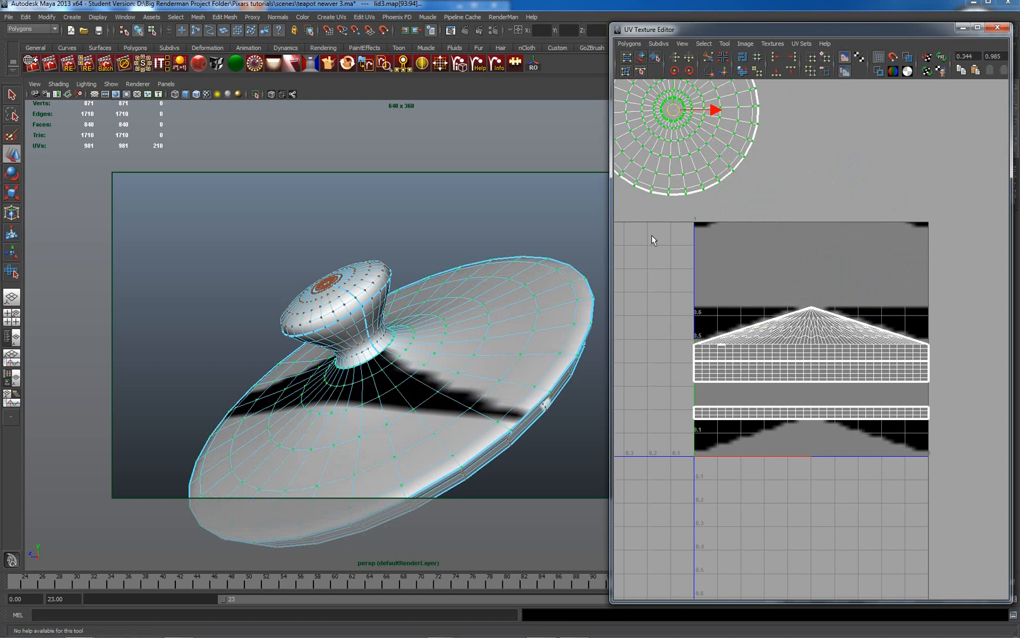
Sew the UV seam running across the top of the lid's knob from the cap's outer edge to its centre point.
right_click_drag(384, 326, 402, 341, "alt")
left_click_drag(403, 341, 440, 348, "alt")
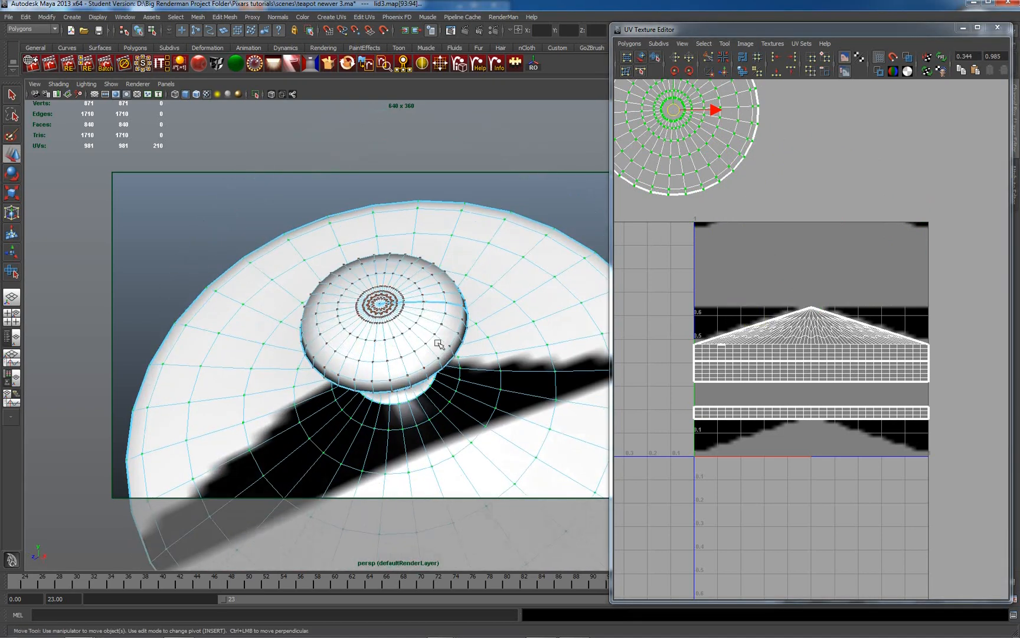
right_click_drag(440, 348, 529, 383, "alt")
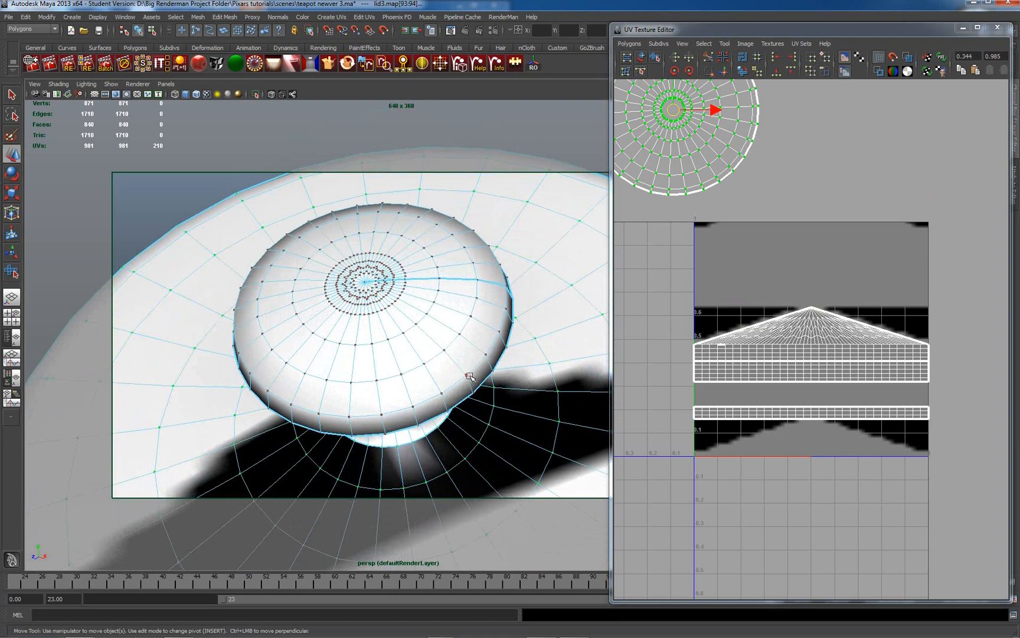
left_click_drag(491, 317, 419, 314, "alt")
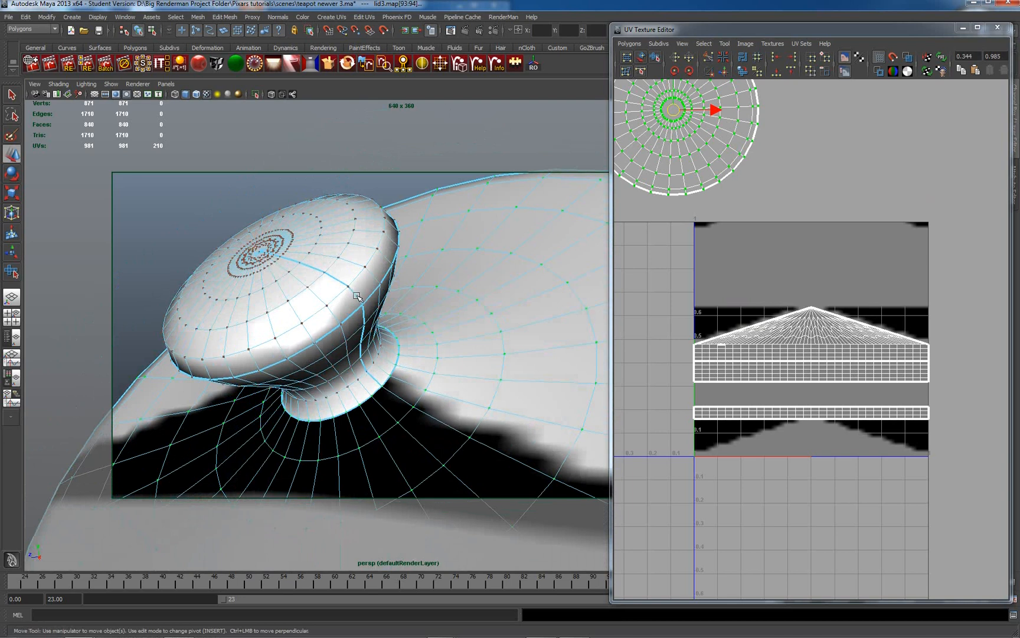
right_click_drag(357, 295, 360, 263)
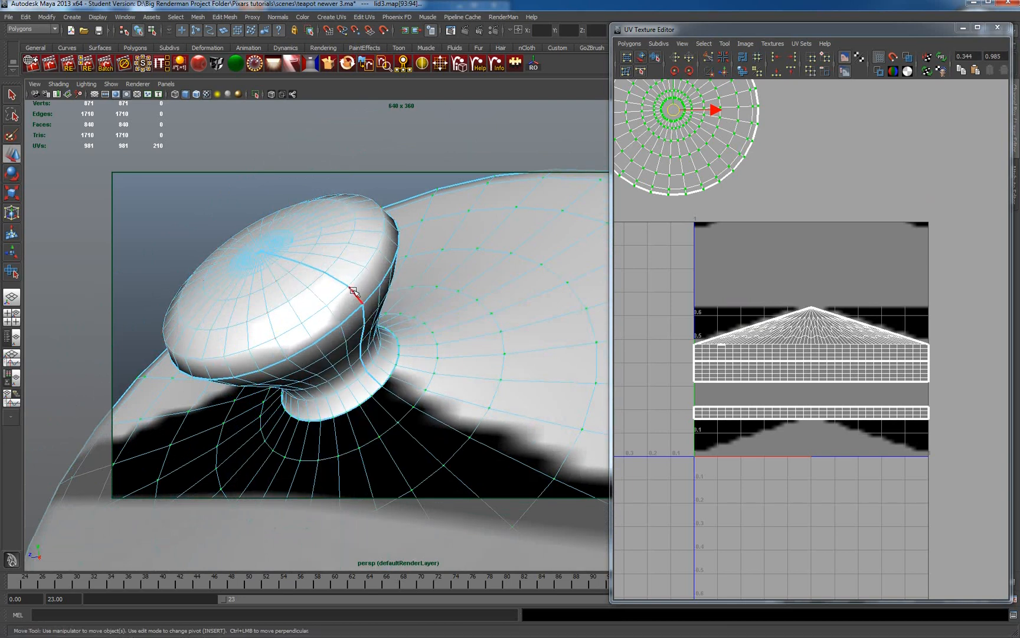
left_click(354, 291)
left_click_drag(340, 283, 421, 340, "alt")
left_click(470, 330, "shift")
left_click(425, 330, "shift")
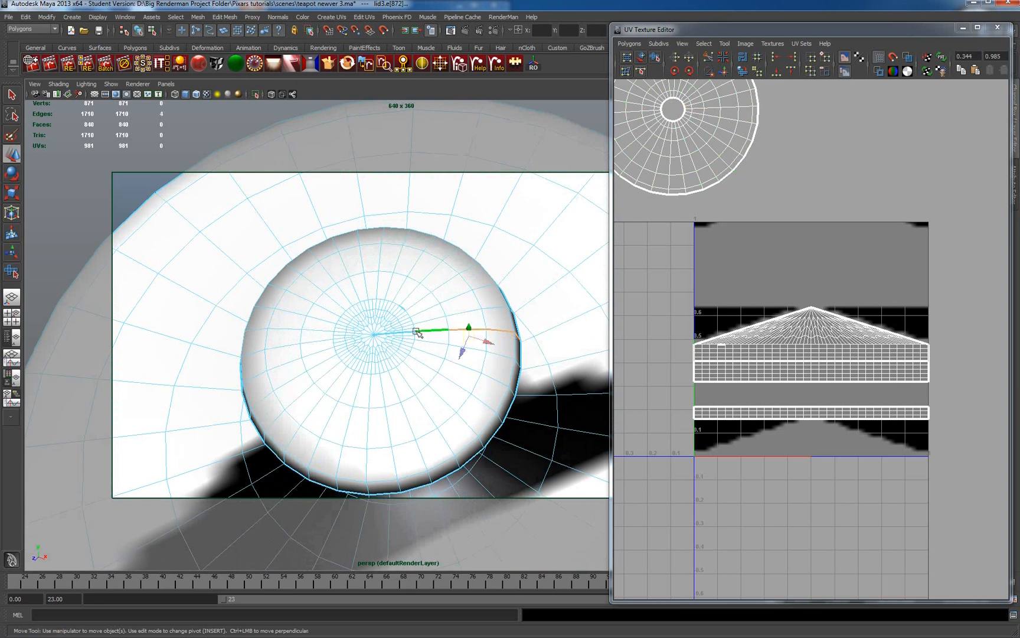
right_click_drag(406, 361, 454, 379, "alt")
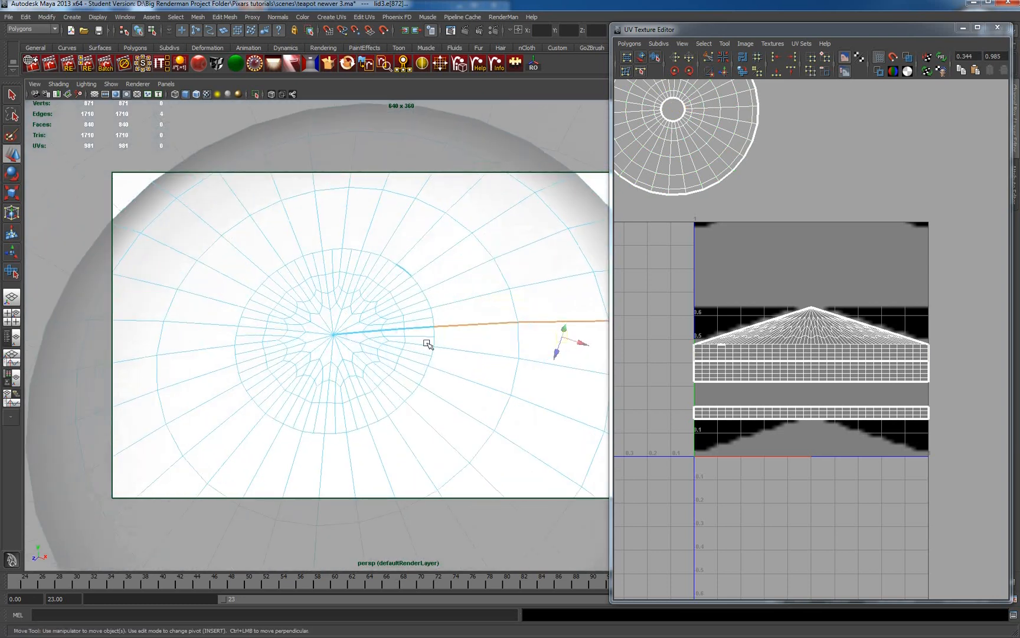
left_click(407, 328, "shift")
left_click(387, 331, "shift")
left_click(369, 332, "shift")
left_click(353, 333, "shift")
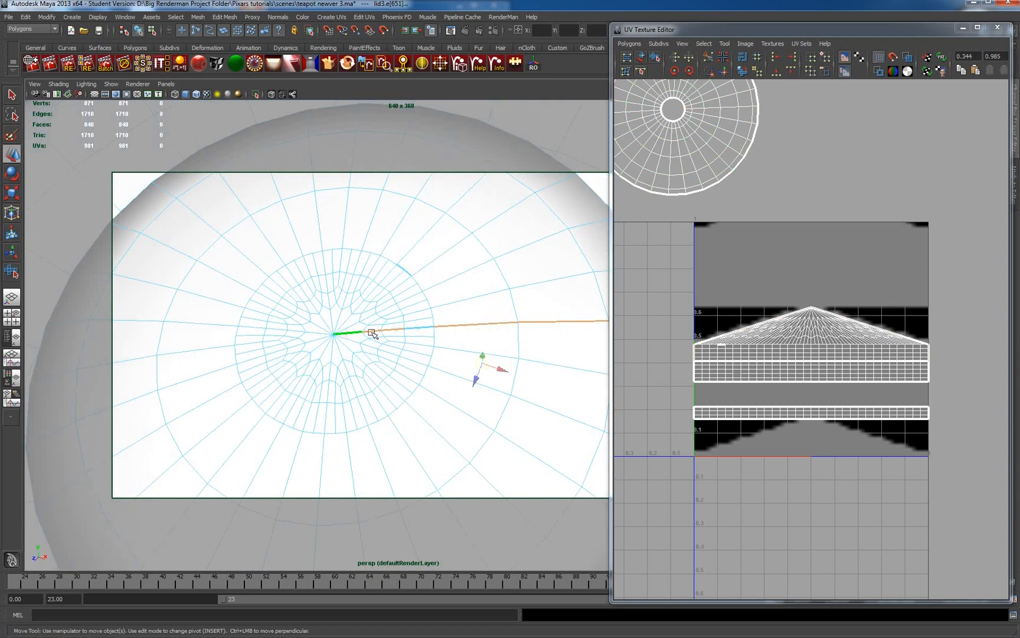
left_click(419, 328, "shift")
left_click(418, 328, "shift")
right_click_drag(492, 345, 359, 308, "alt")
left_click_drag(391, 332, 380, 178, "alt")
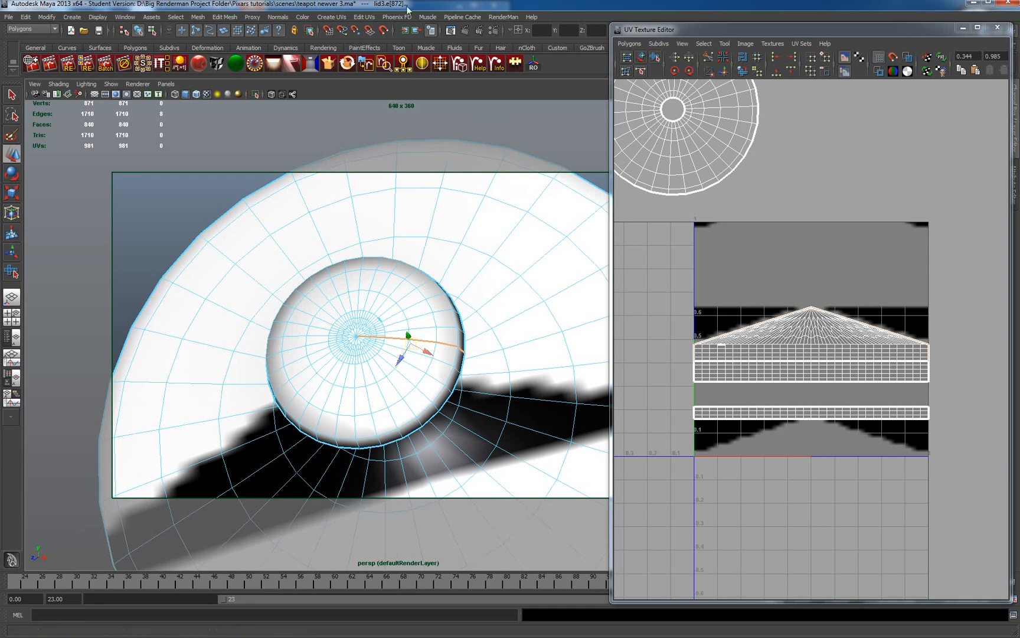
left_click(359, 18)
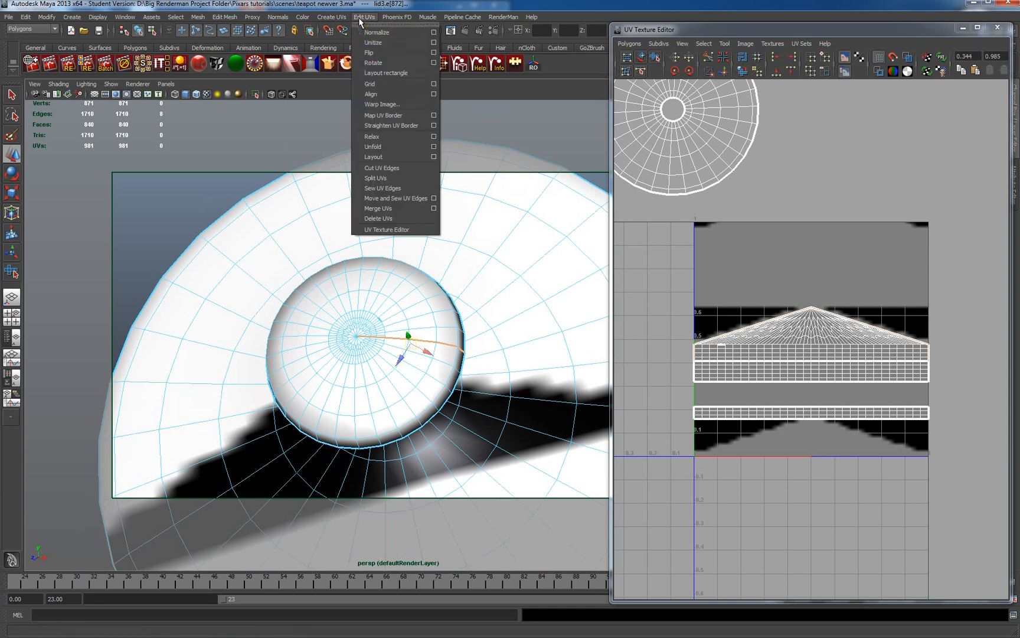
left_click(390, 188)
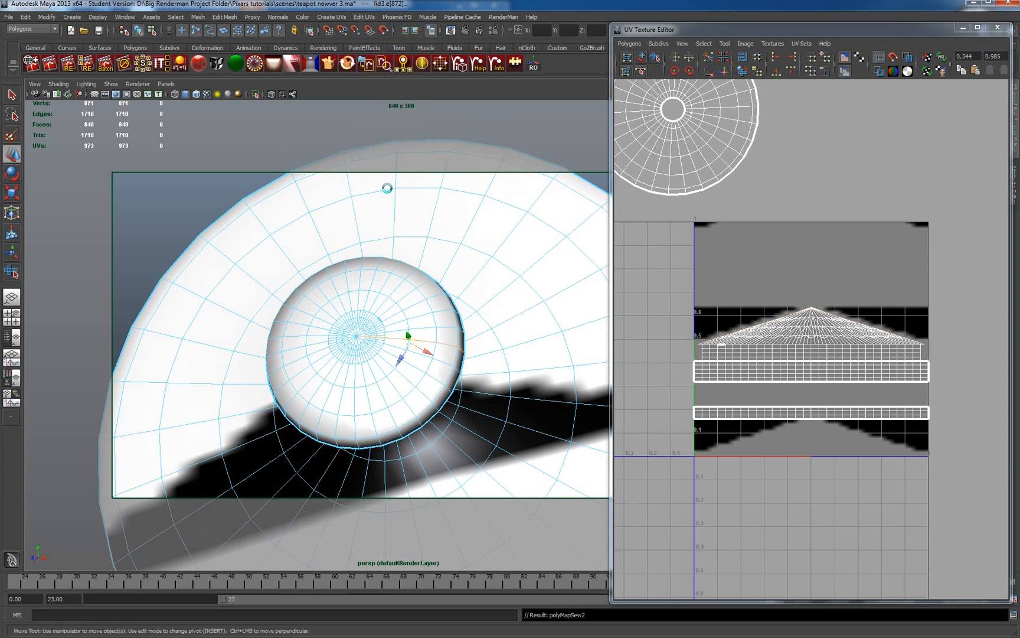
Select the whole UV shell of the knob's cap and unfold it.
right_click_drag(414, 357, 385, 363)
right_click_drag(387, 365, 451, 362)
left_click(426, 372)
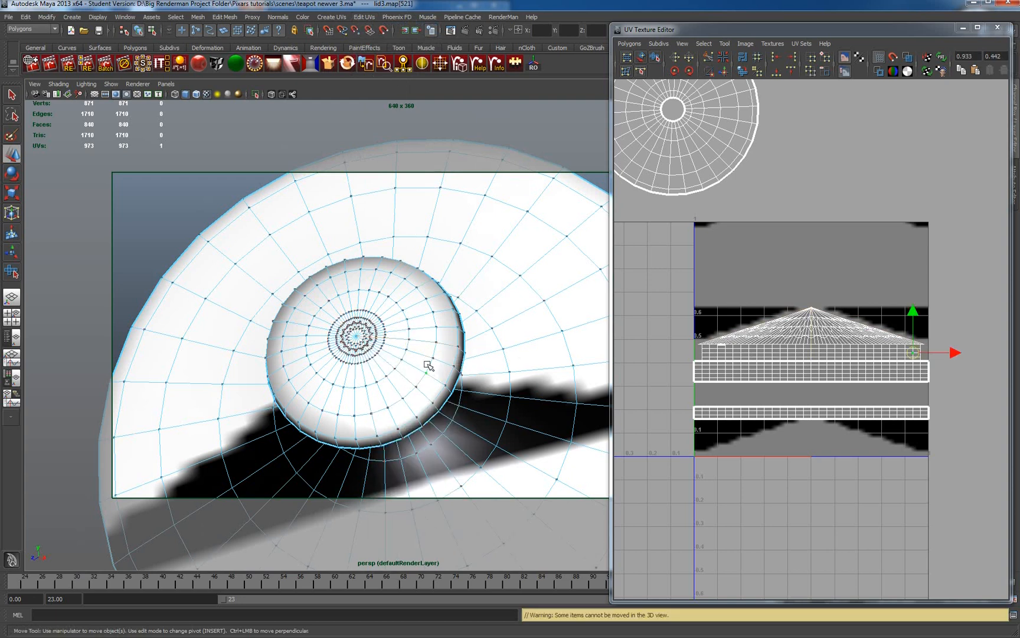
right_click(418, 363, "ctrl")
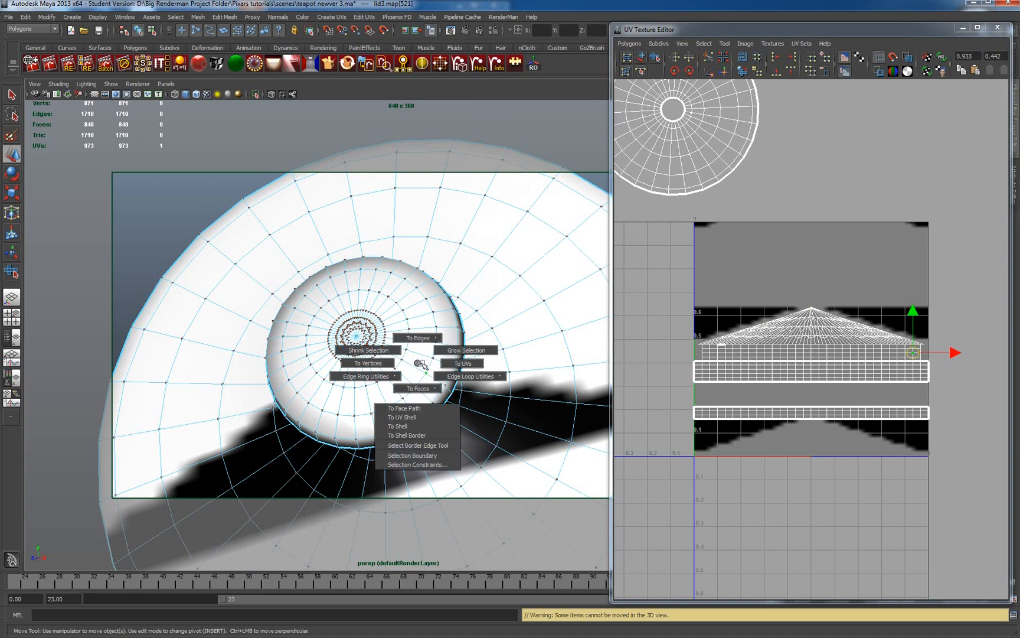
right_click_drag(421, 363, 415, 417, "ctrl")
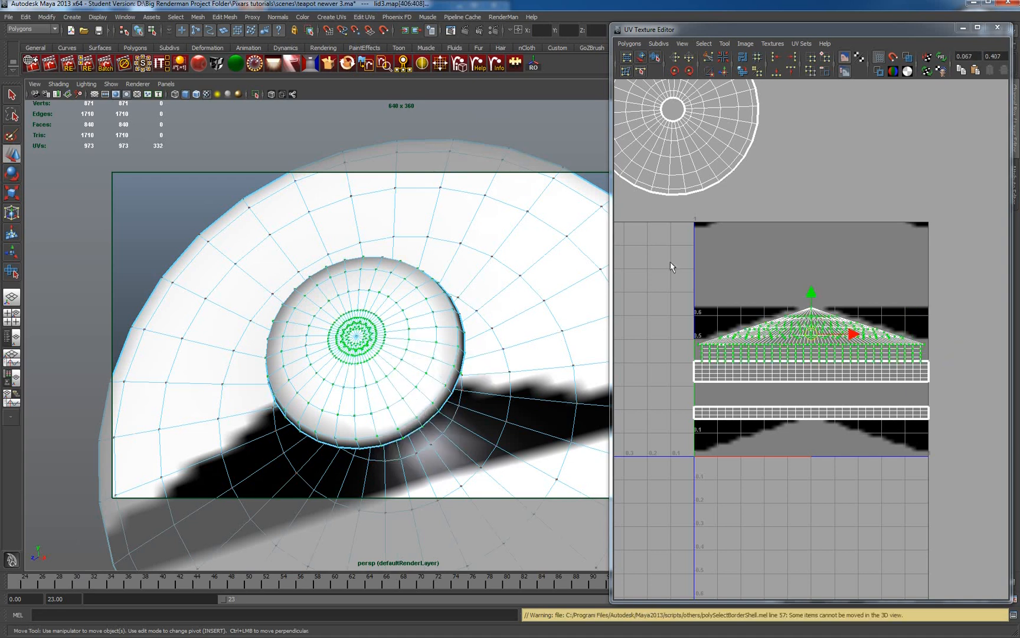
left_click(629, 43)
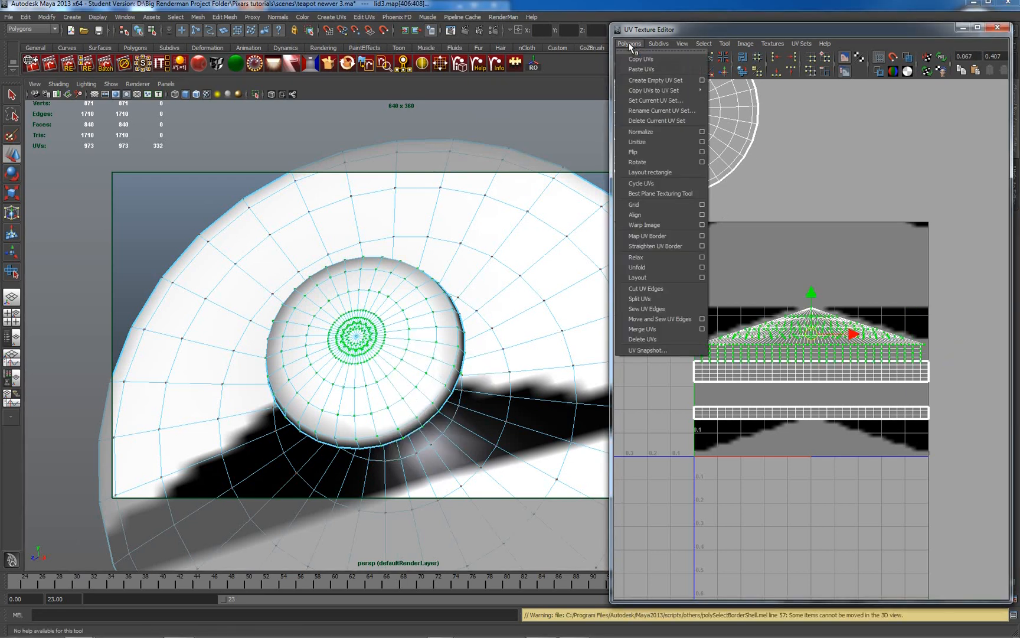
left_click(647, 267)
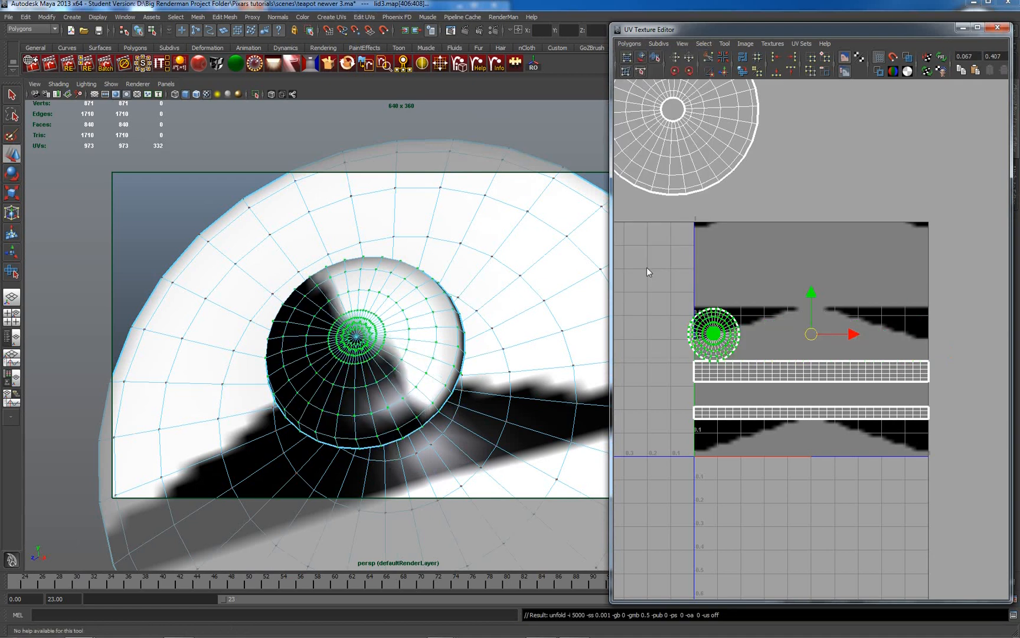
Move the knob-cap shell just above the texture space and unfold it further with the Smooth UV Tool.
scroll(721, 359, "up", 3)
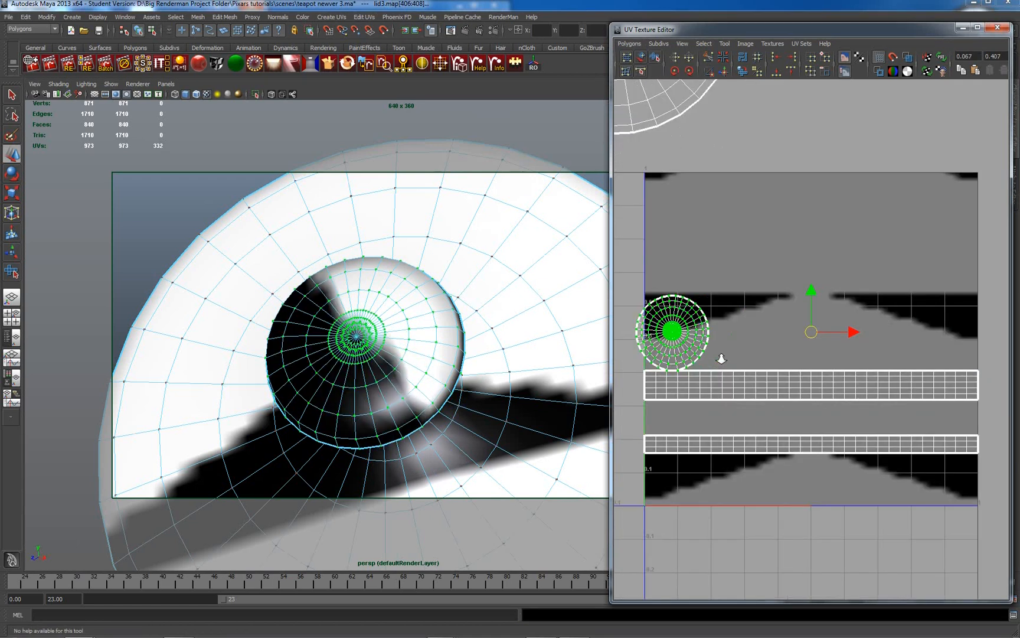
scroll(727, 336, "down", 2)
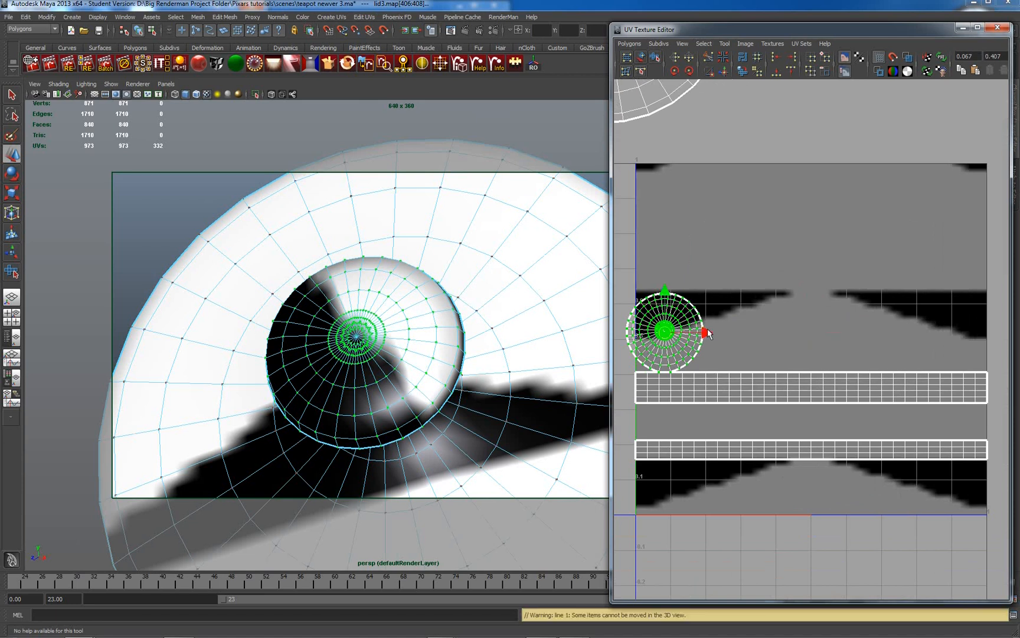
left_click_drag(668, 333, 816, 114)
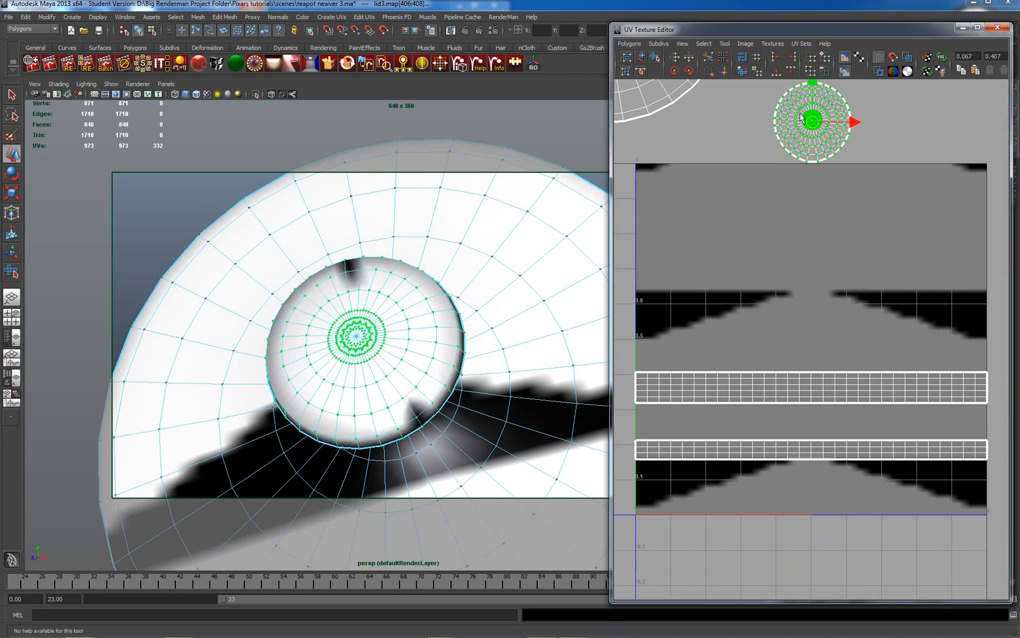
left_click(725, 44)
left_click(748, 89)
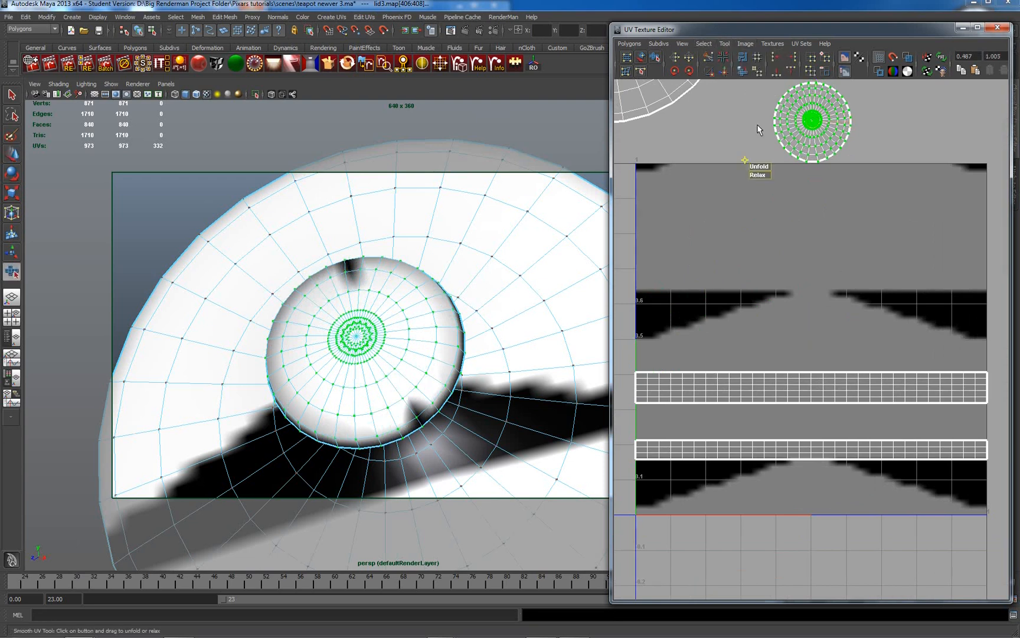
left_click_drag(760, 167, 857, 134)
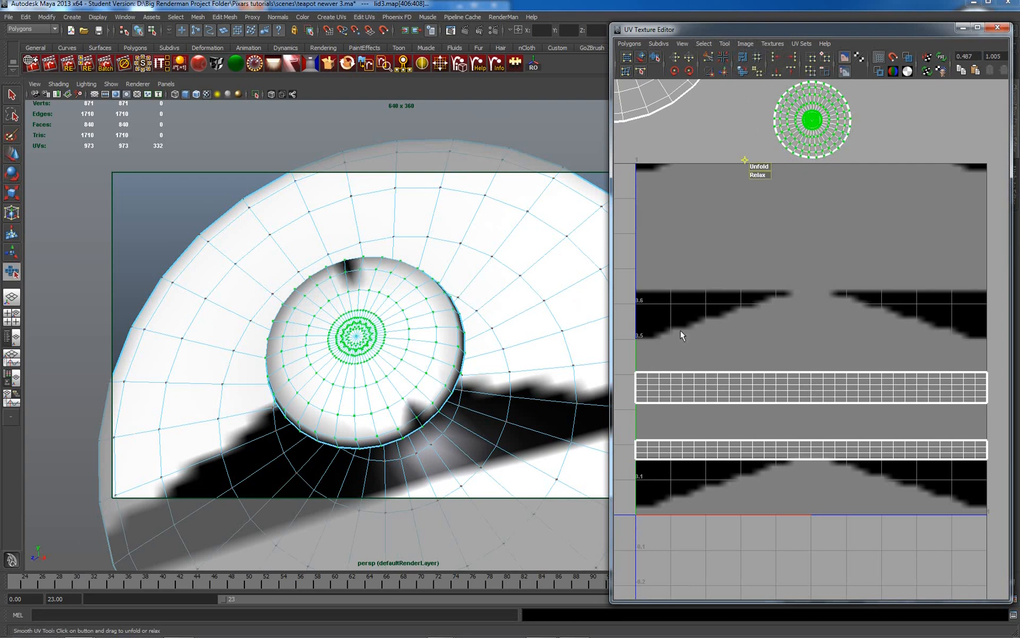
Move the lid-rim UV strip down to the bottom edge of the texture space and the knob-stem strip directly above it.
right_click_drag(521, 330, 444, 251, "alt")
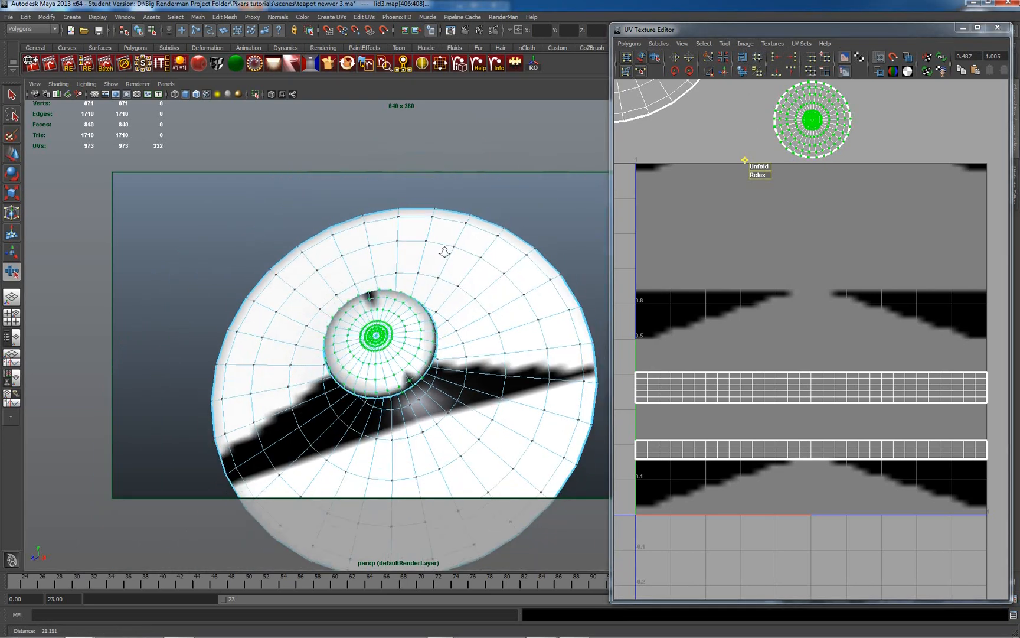
left_click_drag(541, 369, 533, 320, "alt")
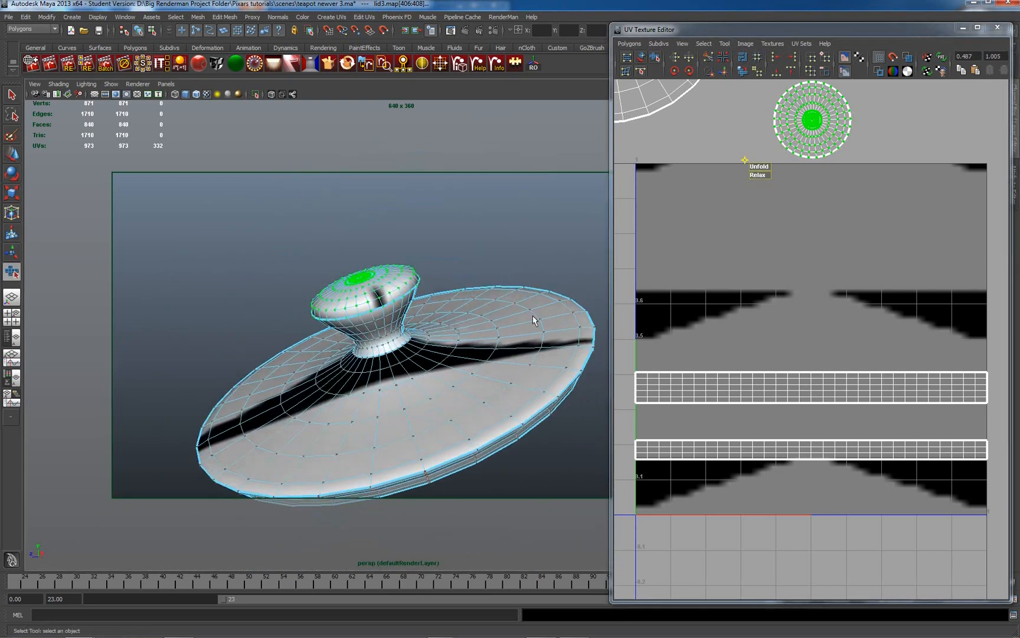
right_click_drag(748, 395, 670, 380, "shift")
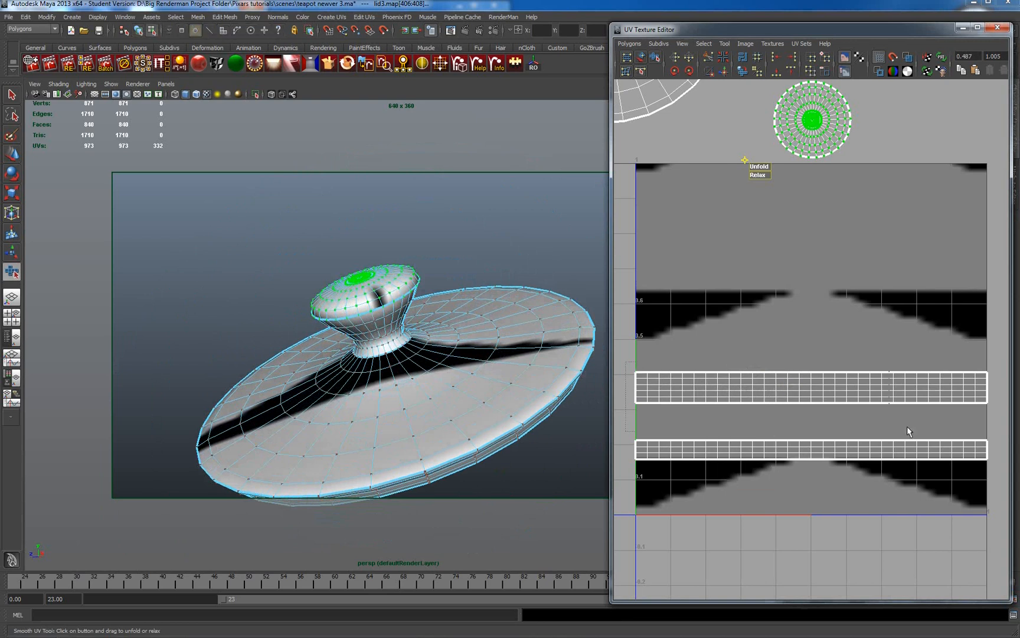
left_click_drag(988, 410, 1008, 417)
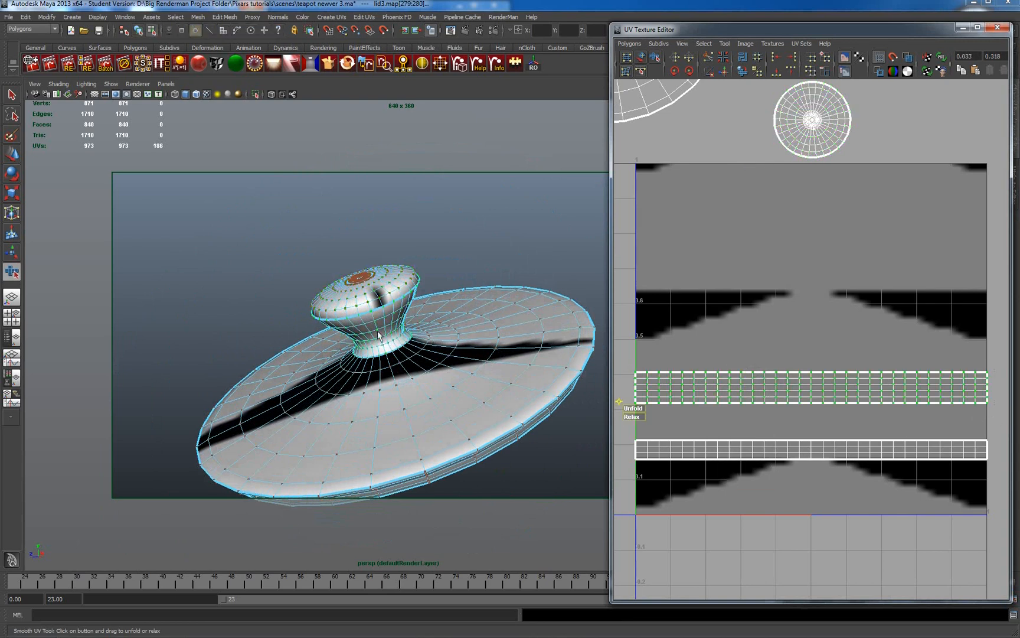
left_click_drag(632, 434, 980, 479)
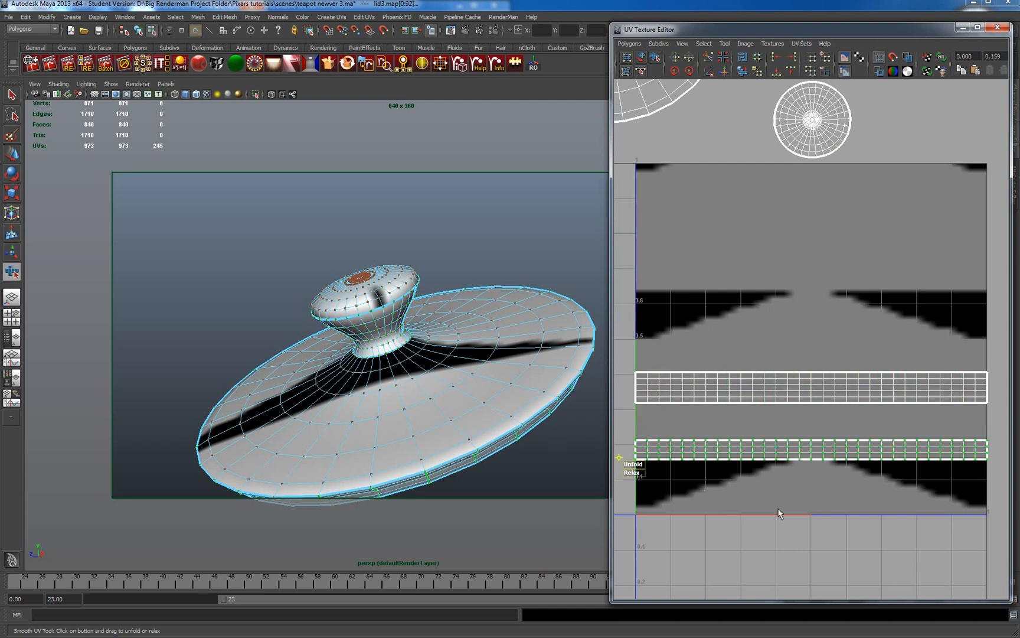
key("w")
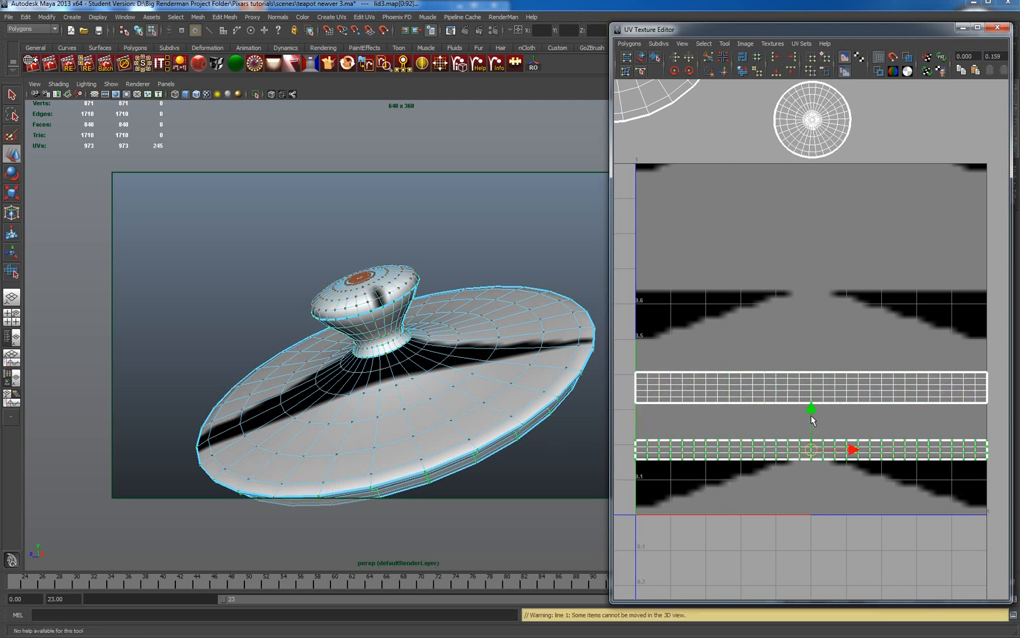
left_click_drag(812, 410, 819, 467)
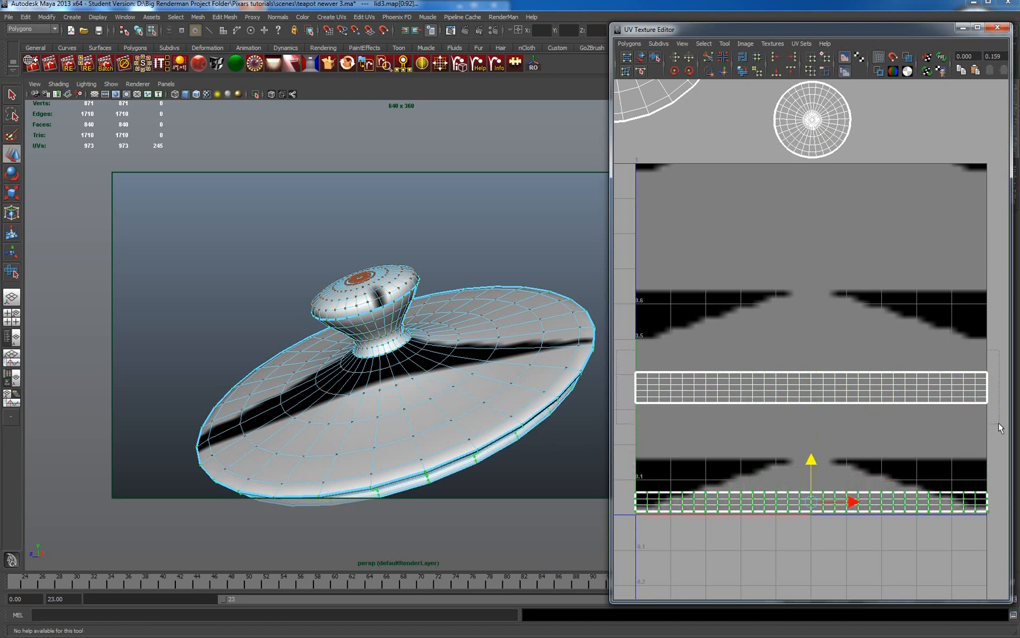
left_click_drag(1000, 427, 998, 425)
left_click_drag(813, 352, 824, 425)
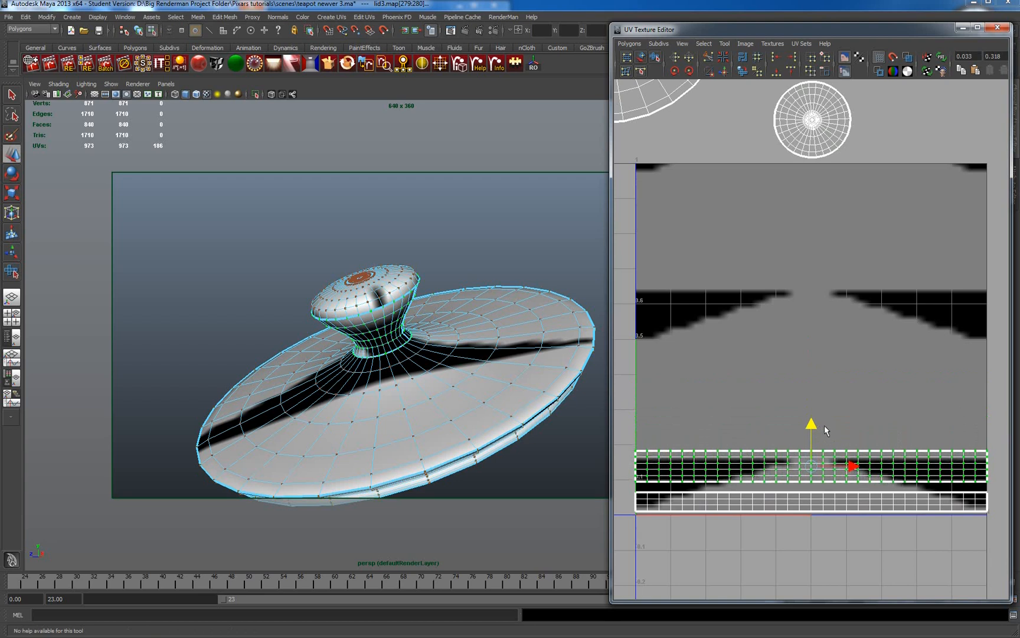
Move the knob-cap disc above the strips' right end and the large lid-top disc beside it, inside the texture space.
scroll(809, 355, "up", 2)
scroll(793, 308, "down", 3)
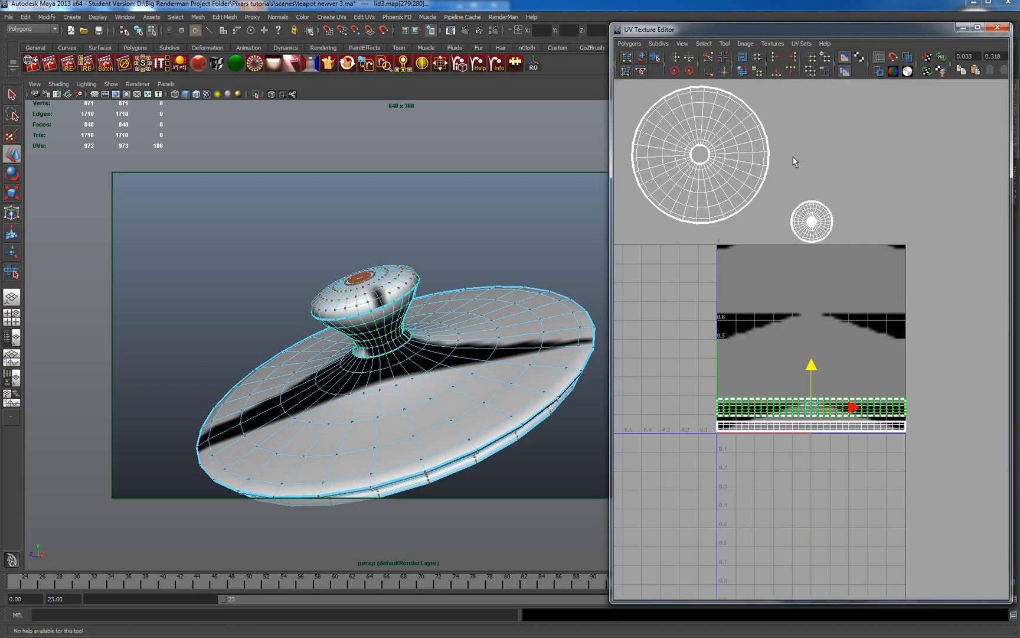
left_click_drag(855, 181, 888, 377)
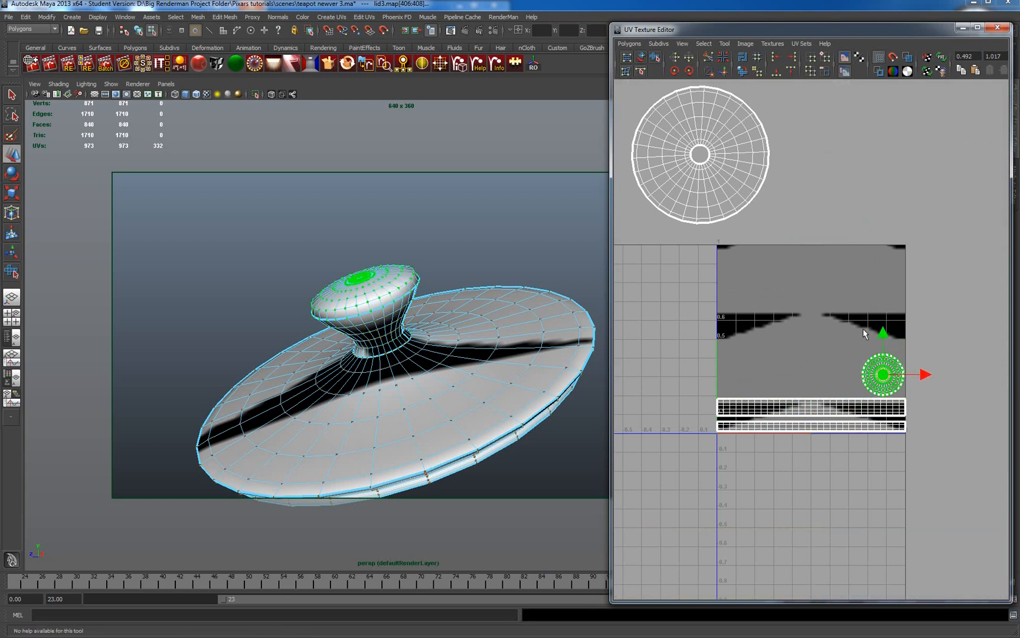
left_click_drag(794, 84, 795, 84)
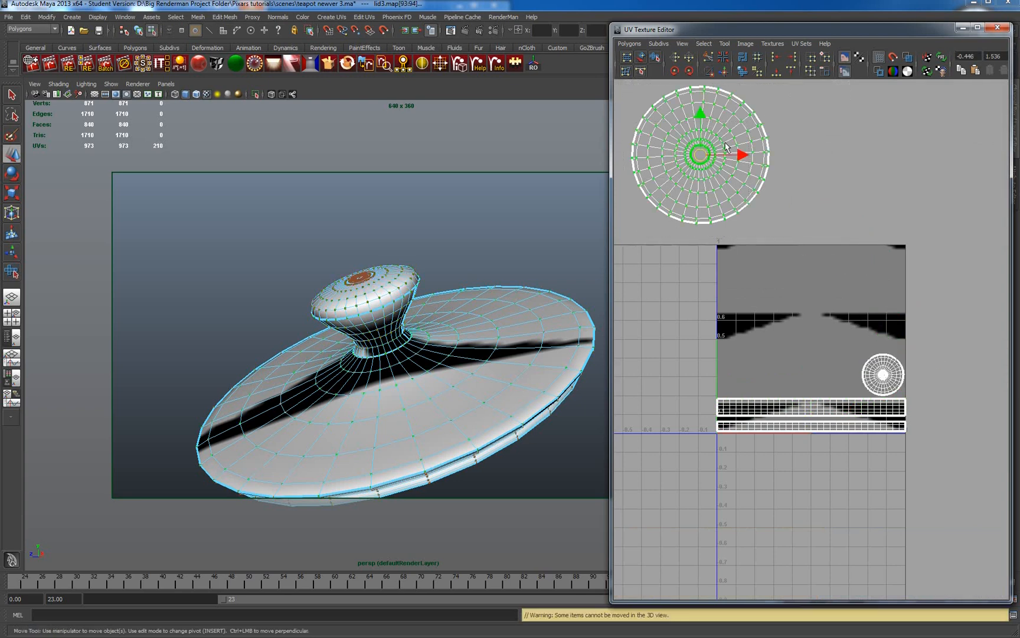
left_click_drag(697, 158, 791, 329)
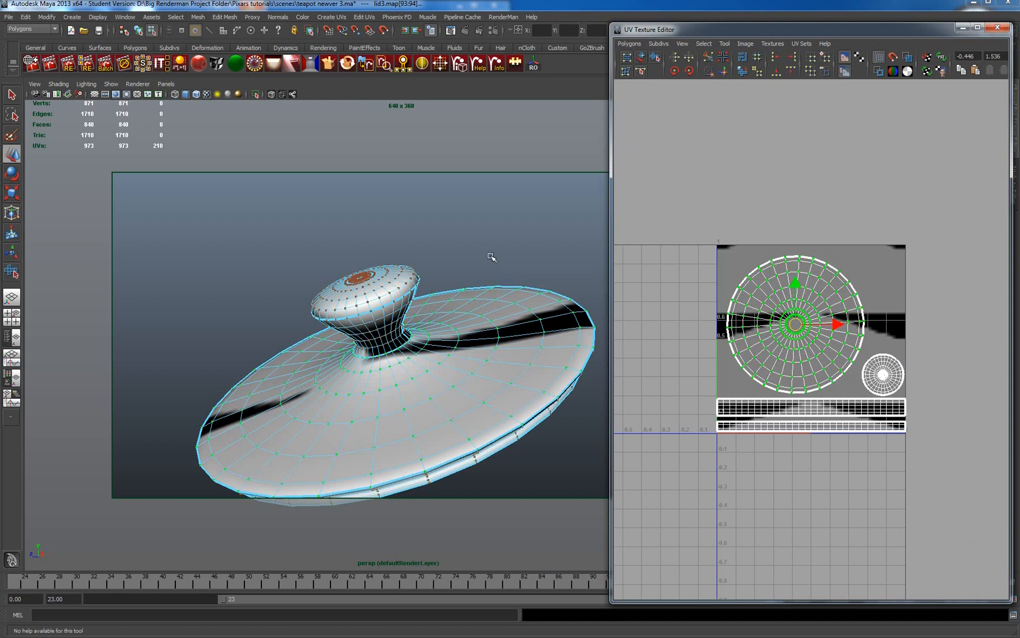
Show all hidden objects in the scene again so the pot body accompanies the lid.
scroll(491, 257, "down", 5)
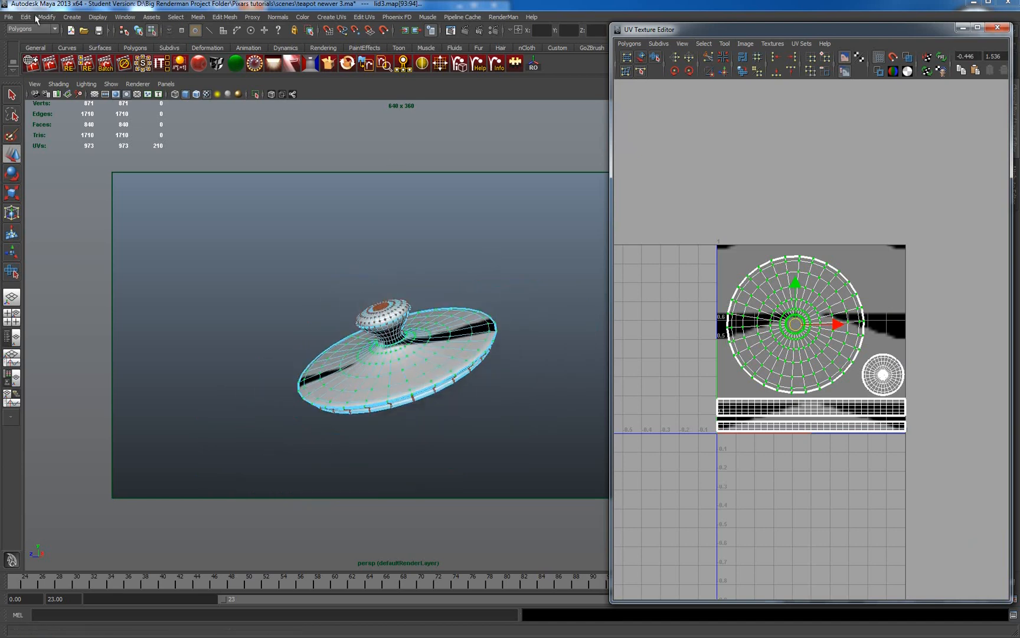
left_click(98, 17)
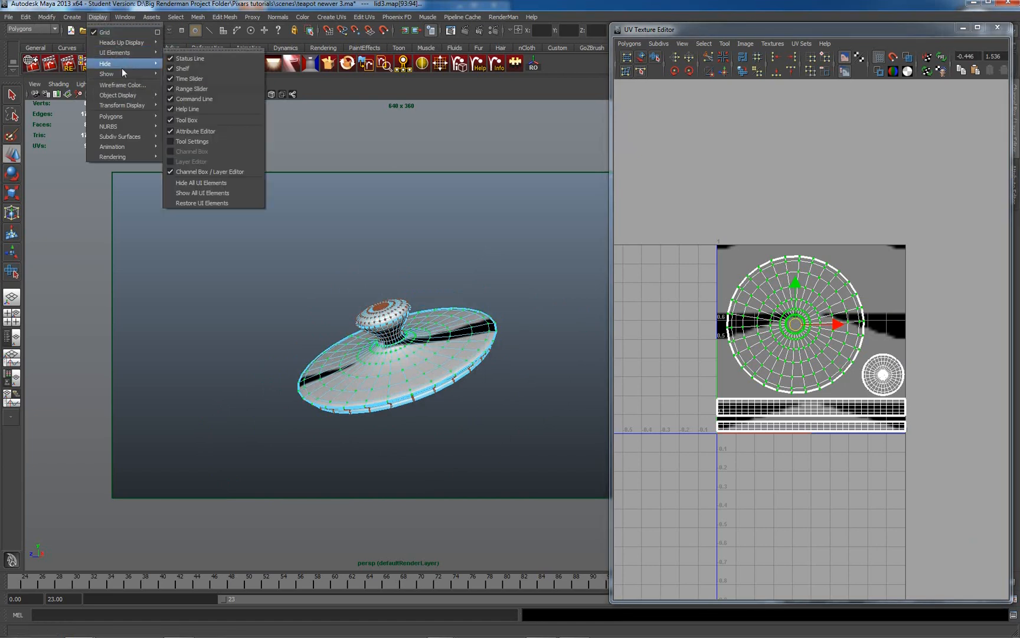
mouse_move(123, 68)
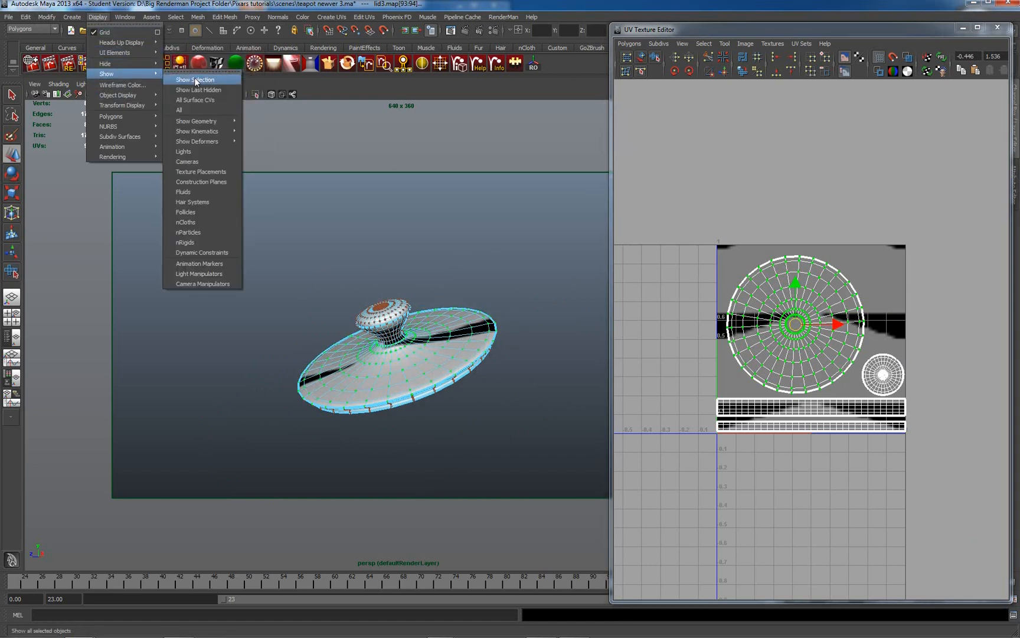
left_click(188, 109)
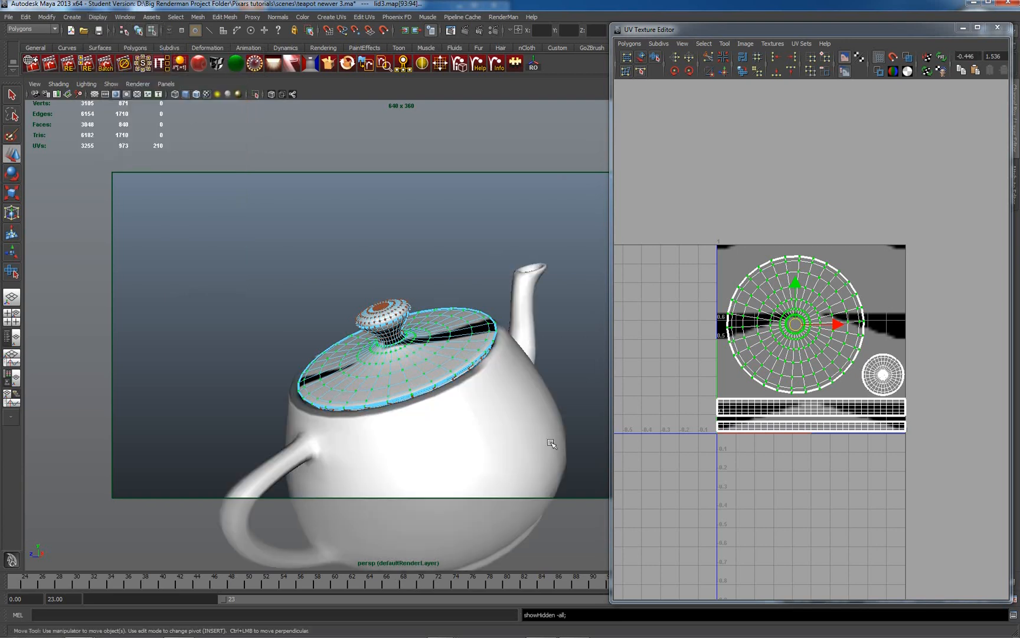
Return to object mode and remove the lid from the viewport, leaving only the pot body.
left_click(490, 426)
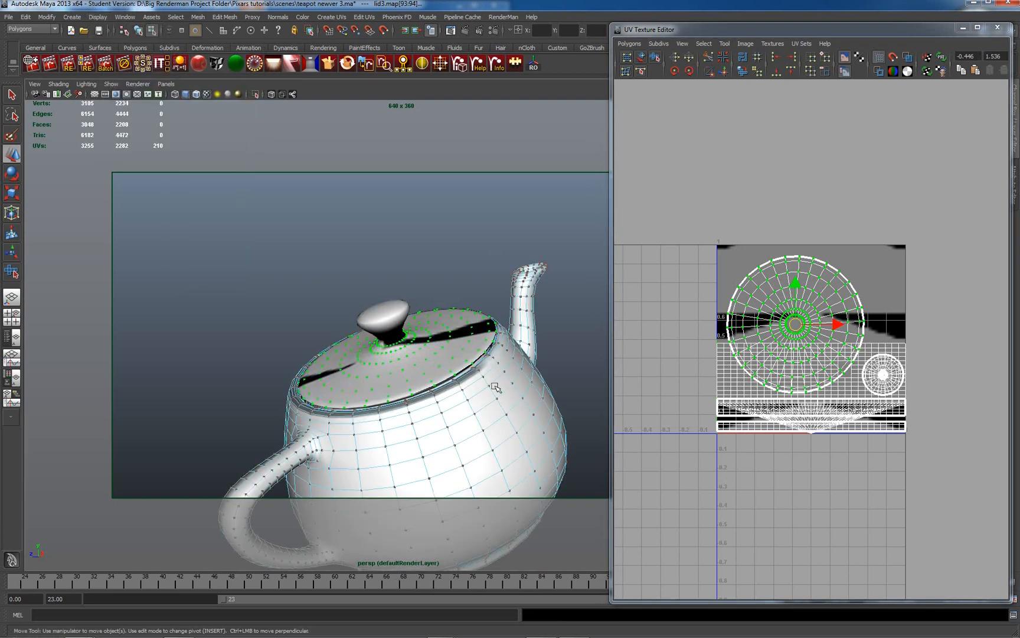
right_click(495, 387)
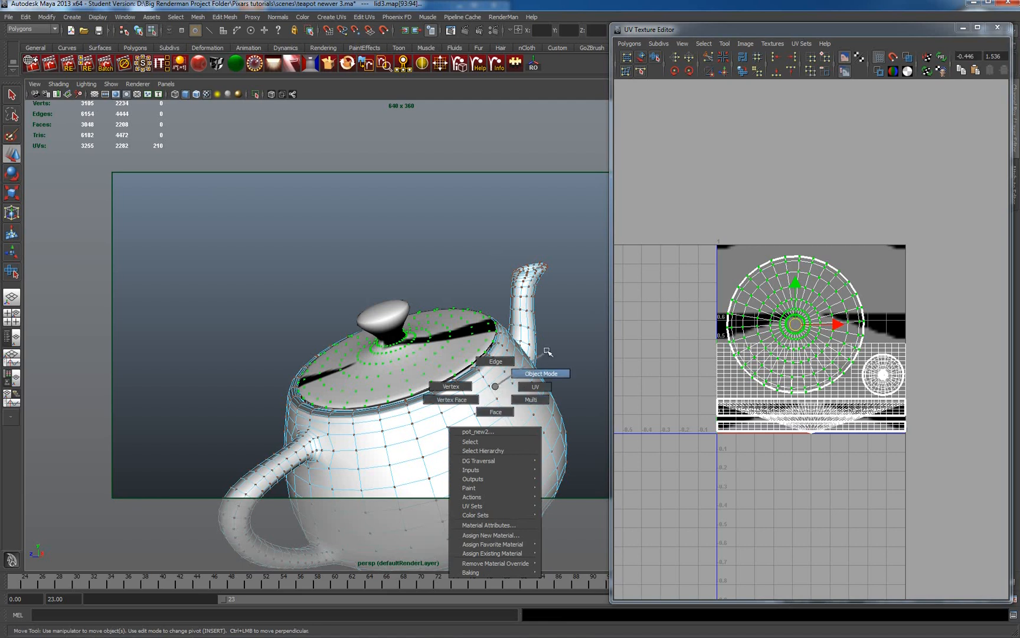
left_click(548, 374)
left_click(511, 389)
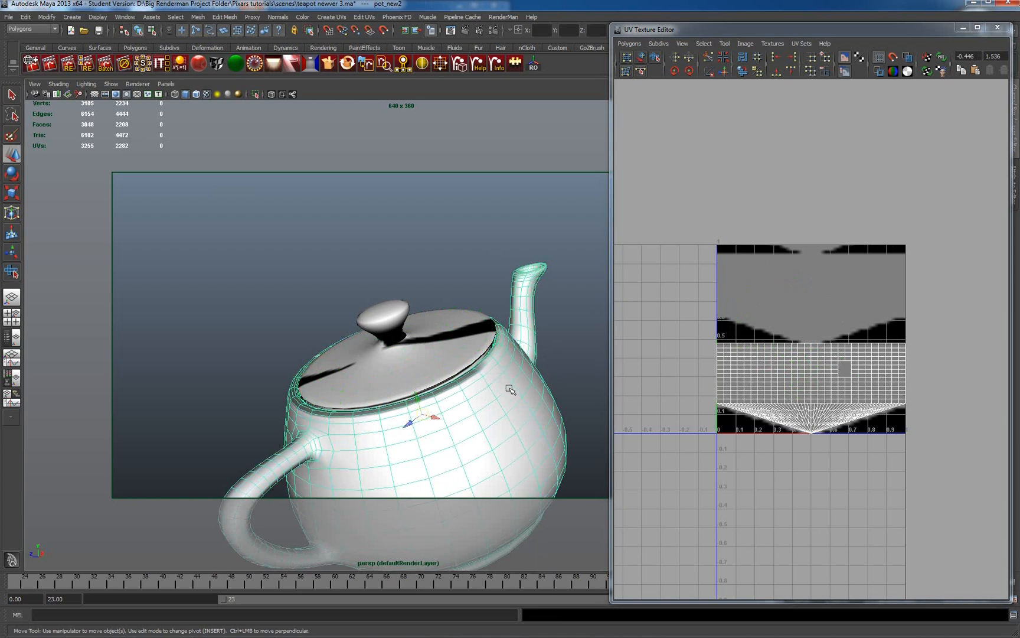
left_click(444, 357)
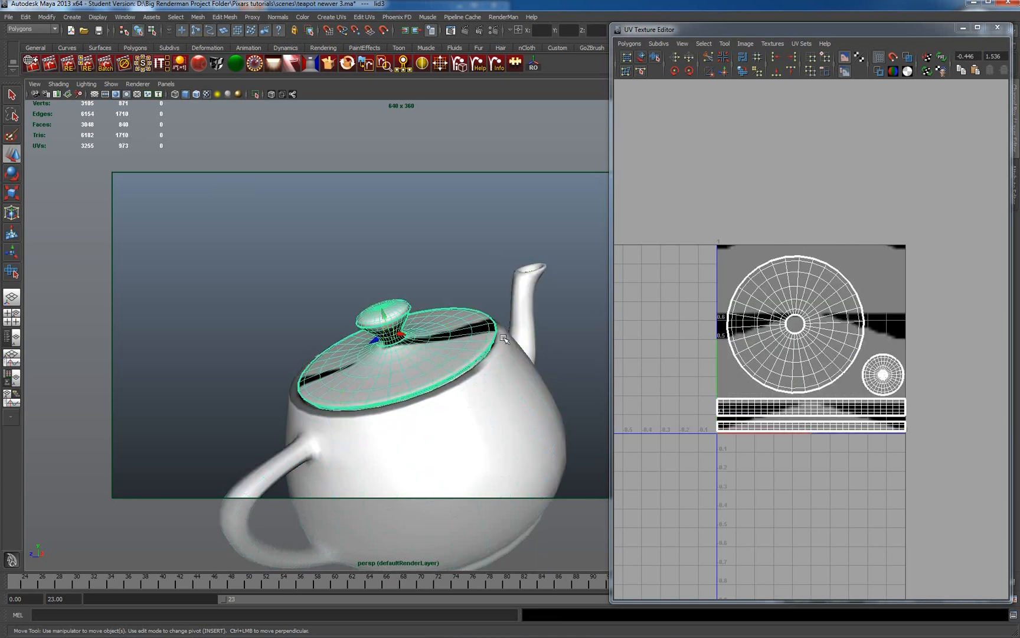
key("Delete")
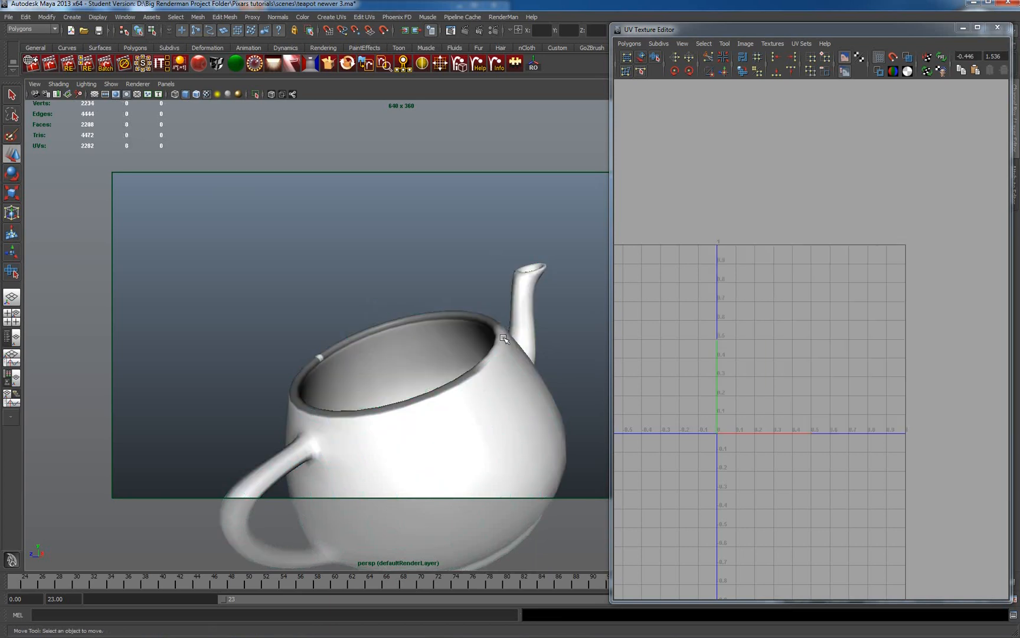
Delete the two rings of faces adjoining the edge loop just inside the pot's opening.
right_click_drag(453, 379, 490, 386, "alt")
left_click_drag(496, 406, 503, 440, "alt")
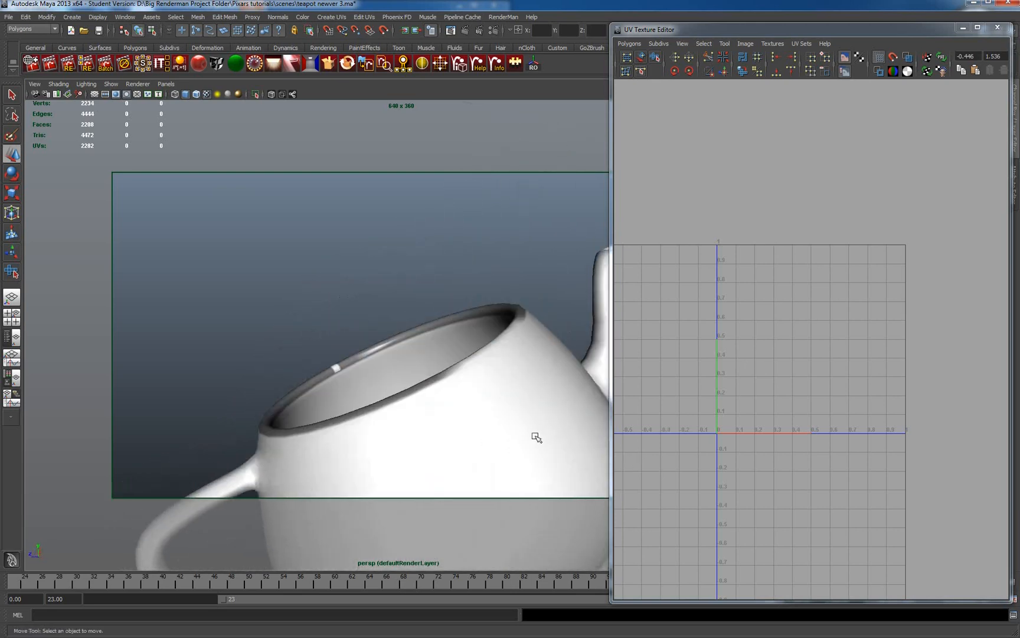
right_click_drag(535, 436, 485, 410, "alt")
left_click_drag(486, 409, 480, 417, "alt")
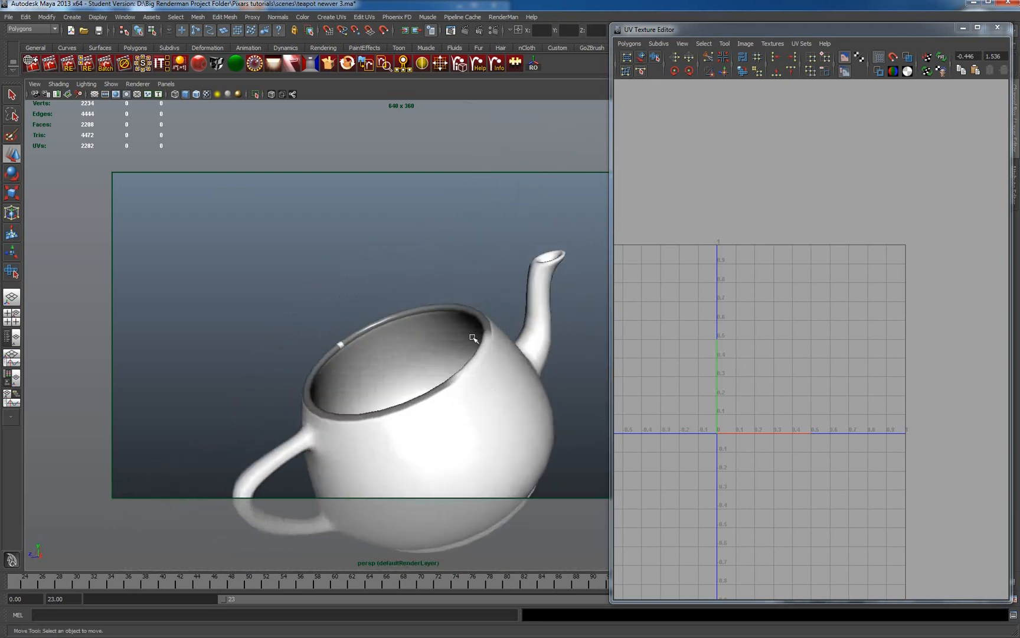
right_click(399, 329)
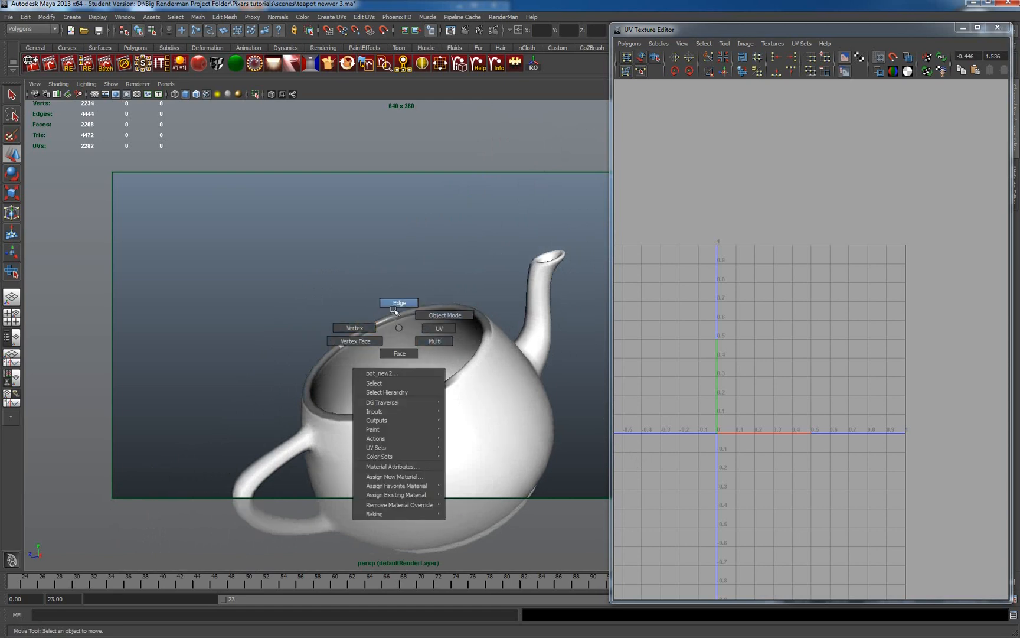
left_click(393, 305)
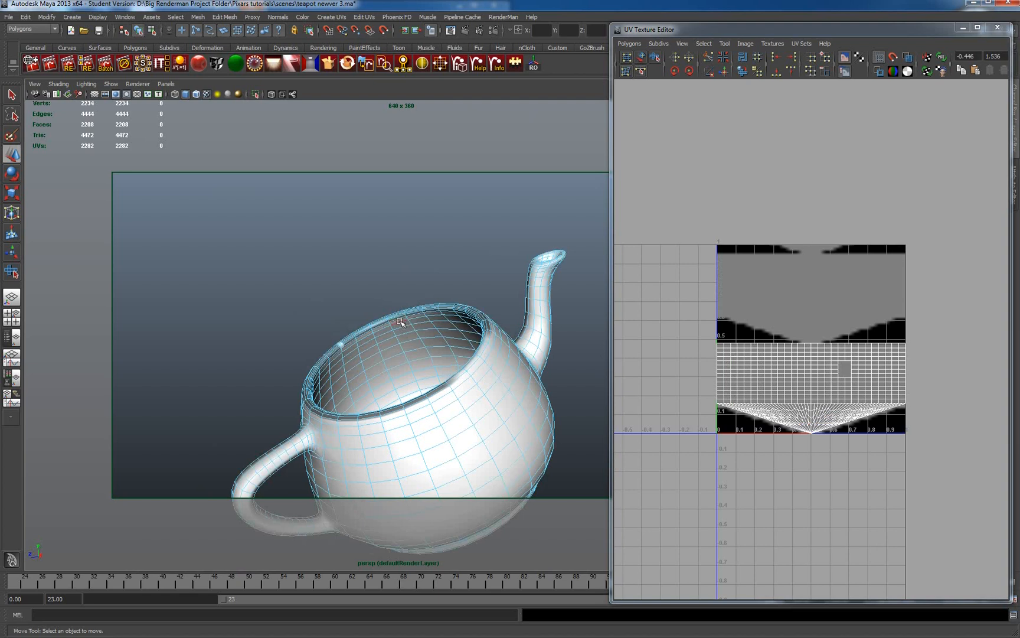
double_click(400, 322)
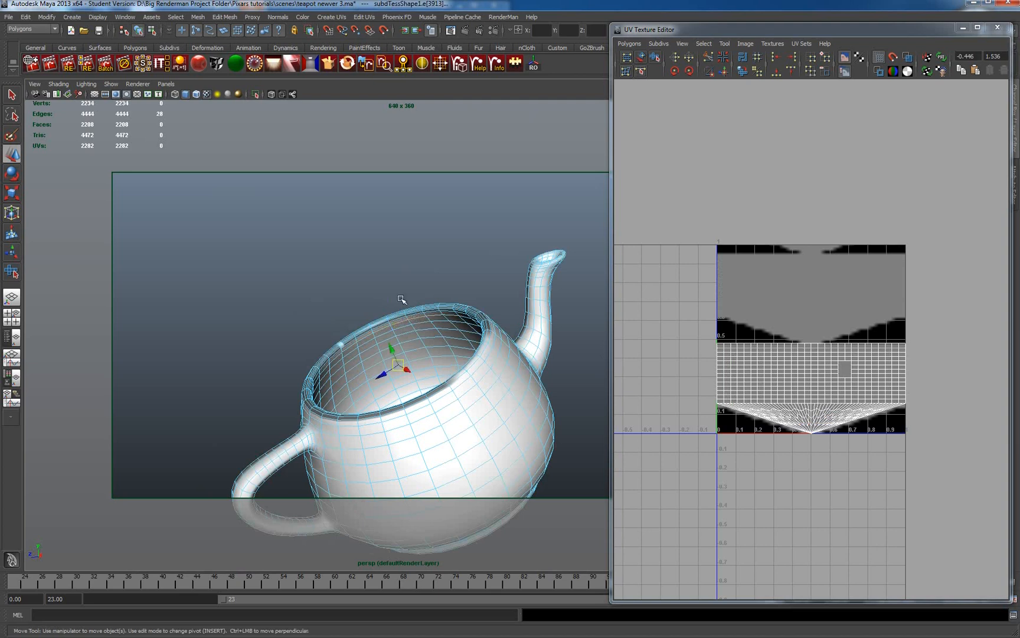
right_click_drag(399, 323, 400, 378, "shift")
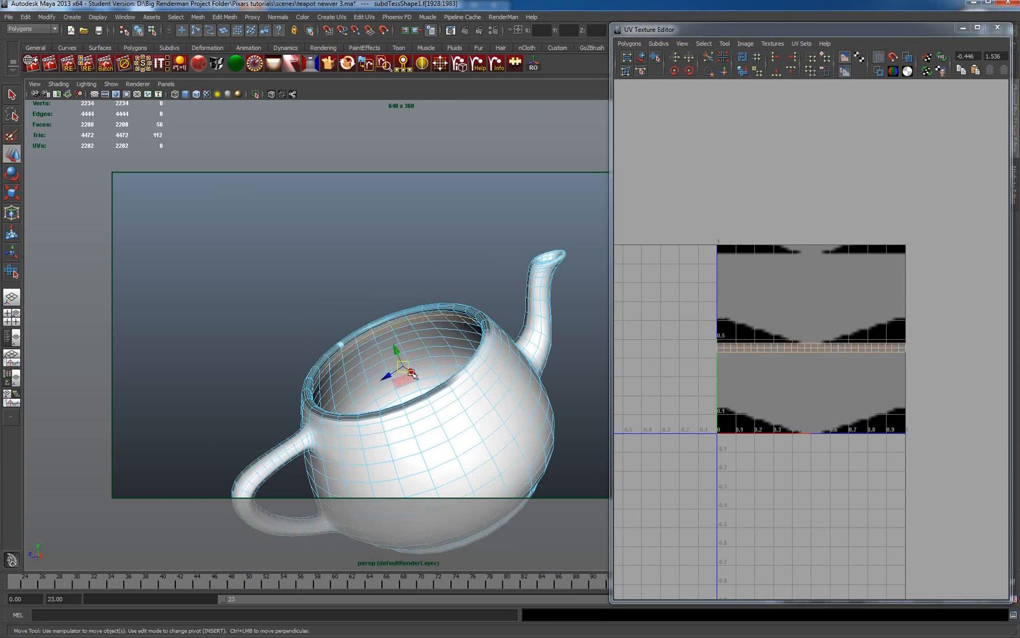
key("Delete")
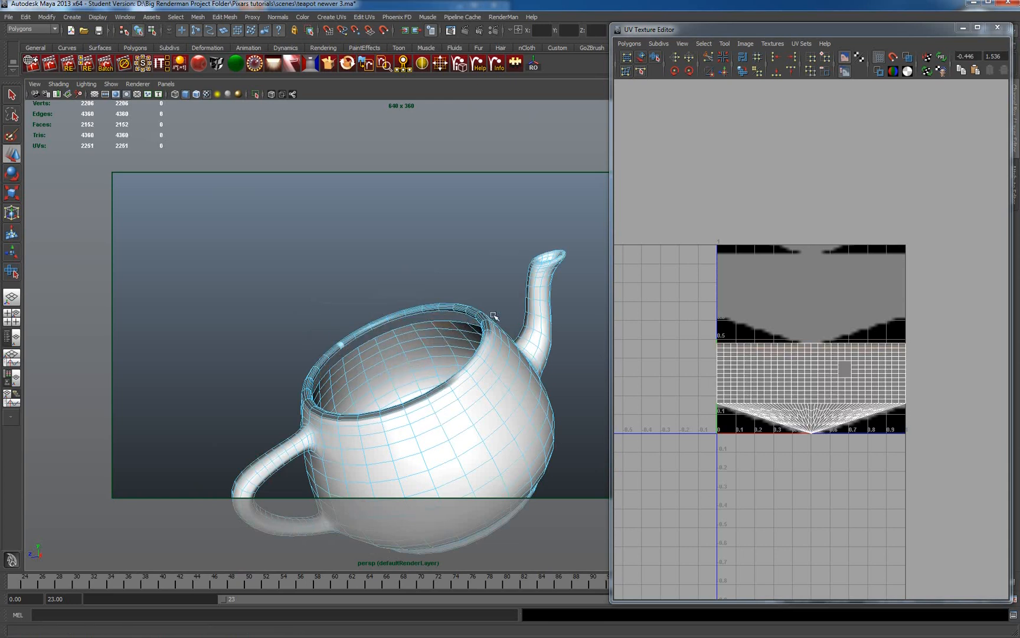
Delete the faces adjoining an edge loop inside the spout's mouth, separating its inner wall from the outer one.
middle_click_drag(501, 308, 378, 412, "alt")
right_click_drag(385, 401, 584, 472, "alt")
middle_click_drag(449, 284, 446, 313, "alt")
left_click_drag(453, 327, 394, 285, "alt")
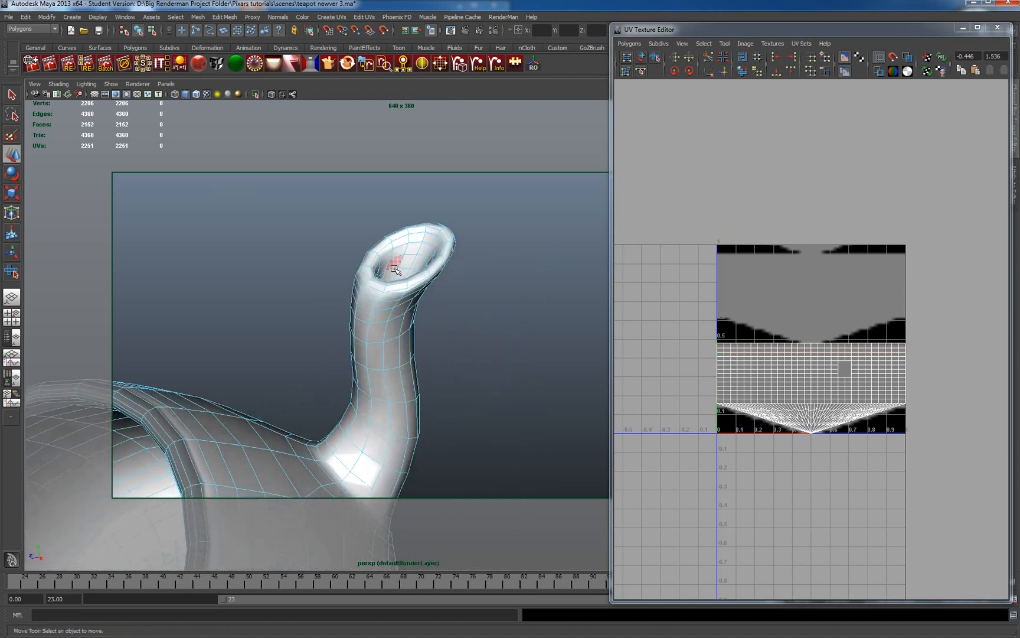
right_click_drag(394, 269, 385, 246)
double_click(396, 270)
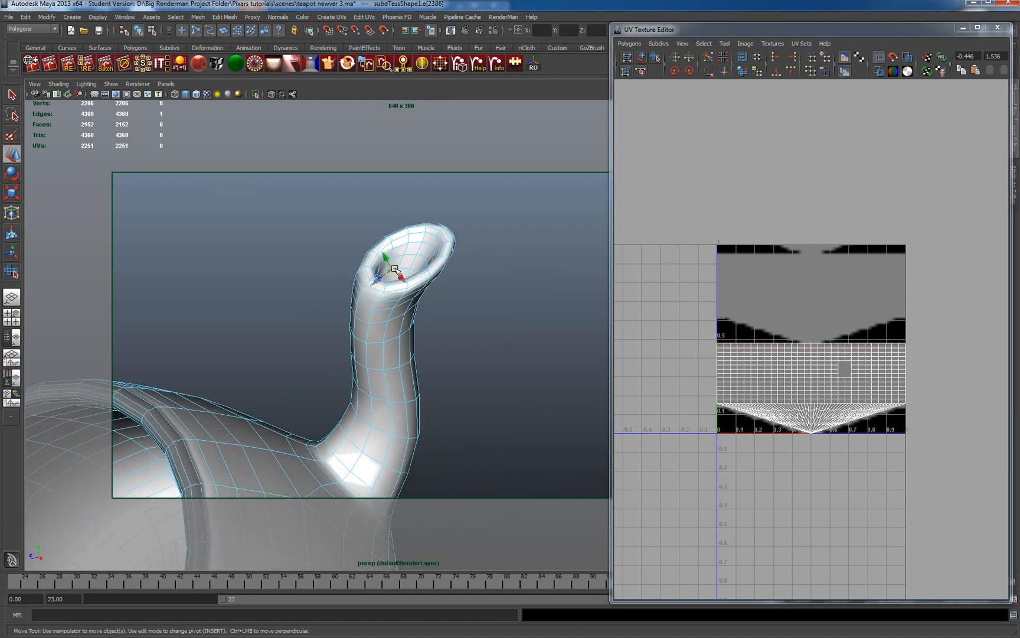
right_click(394, 271, "ctrl")
right_click_drag(395, 271, 397, 296)
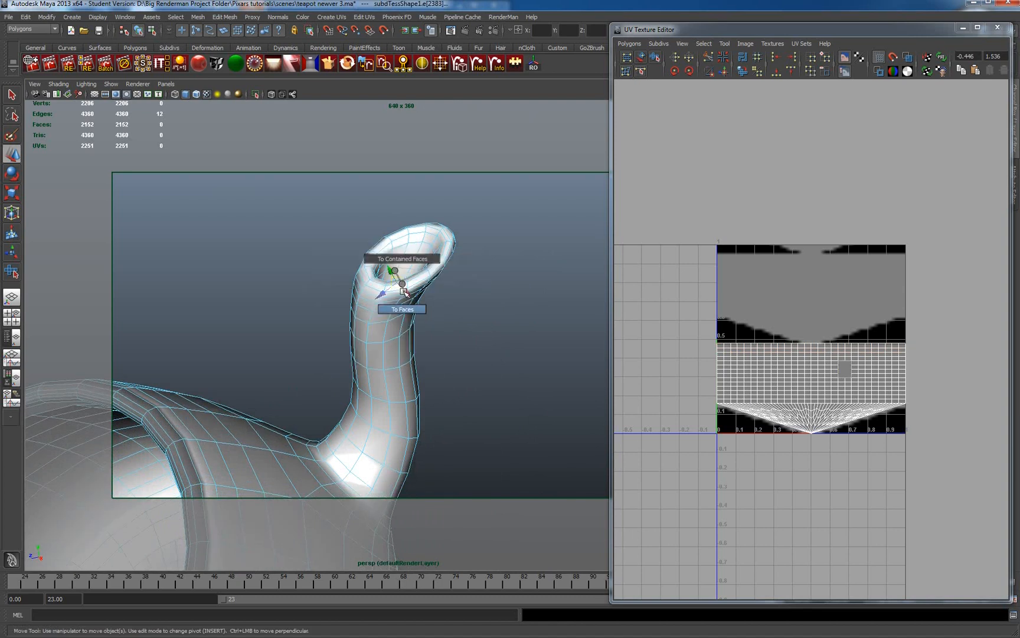
key("Delete")
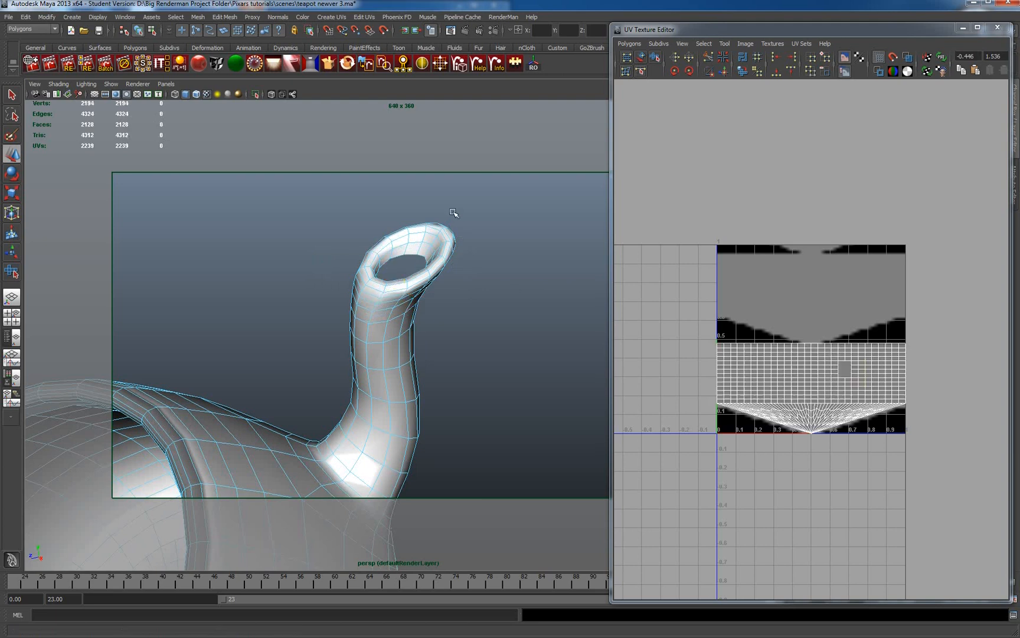
Select the whole detached inner shell of the pot starting from one interior face and delete it.
left_click_drag(494, 286, 346, 237, "alt")
middle_click_drag(347, 238, 583, 163, "alt")
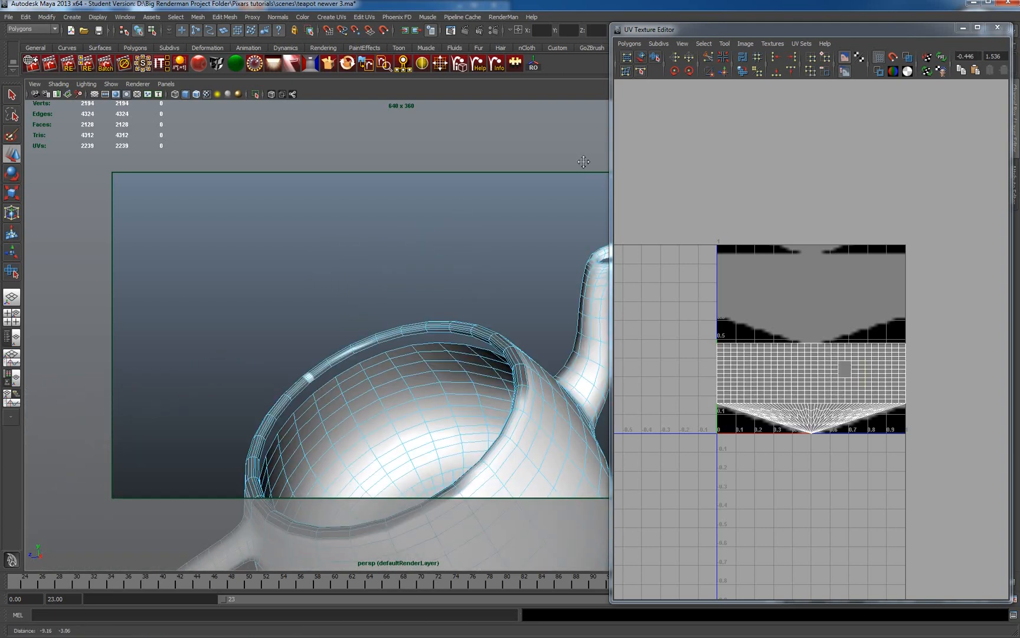
left_click(409, 359)
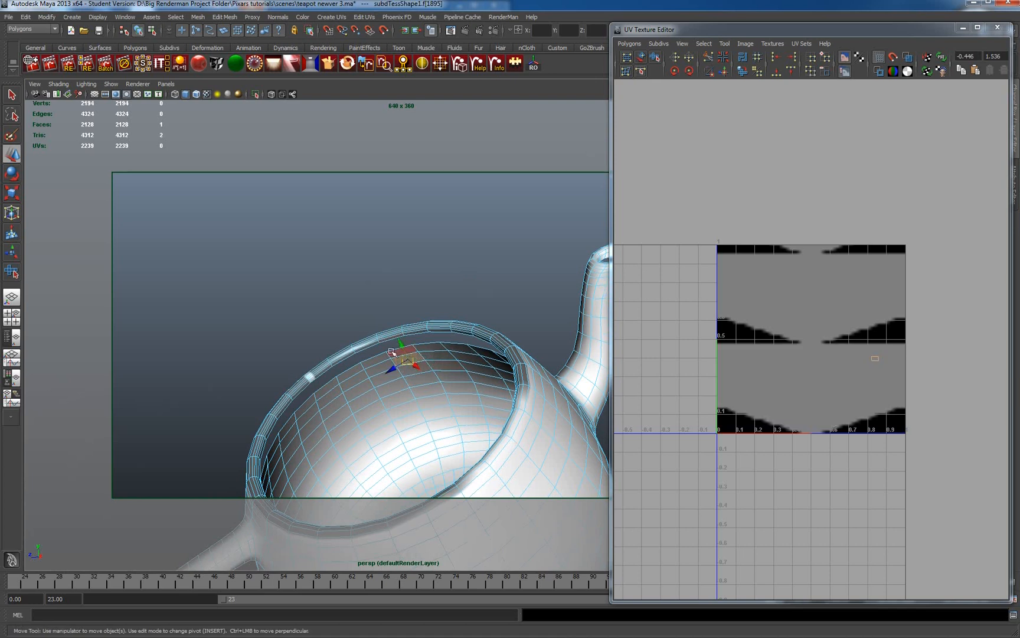
right_click(409, 358, "ctrl")
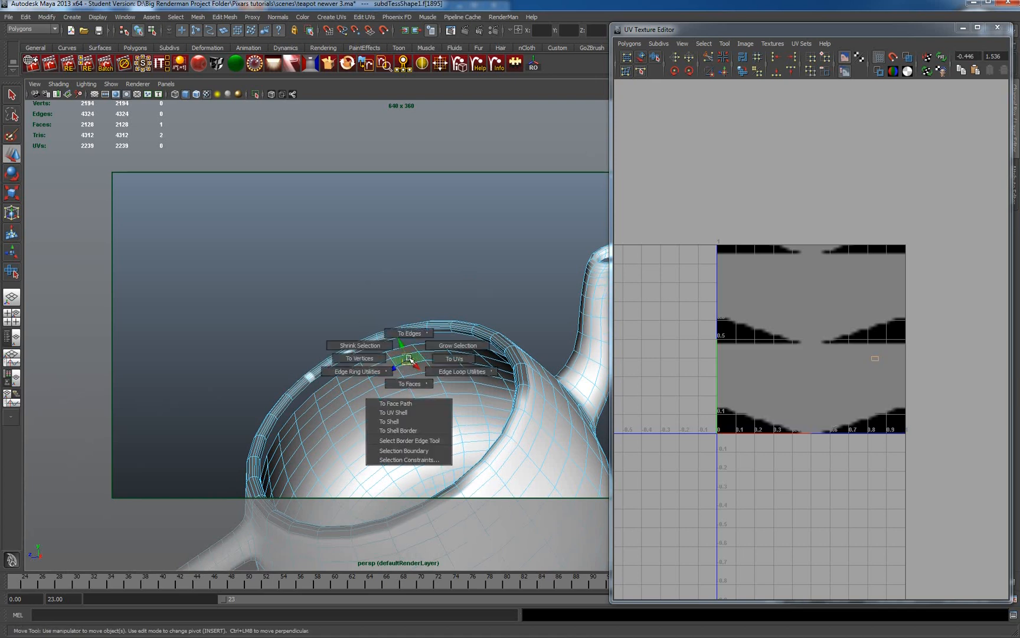
left_click(408, 422)
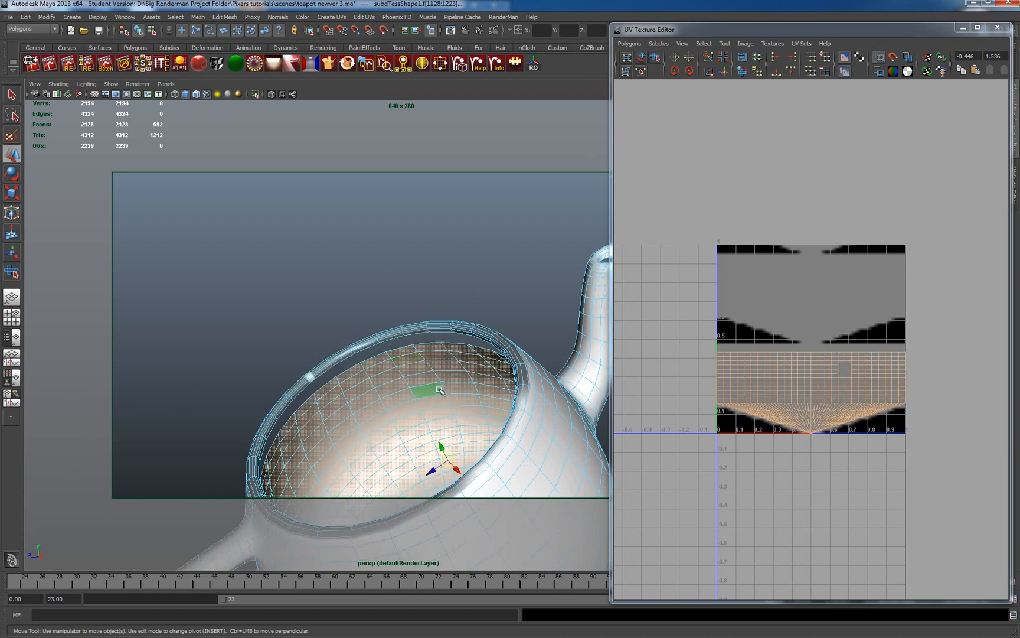
key("Delete")
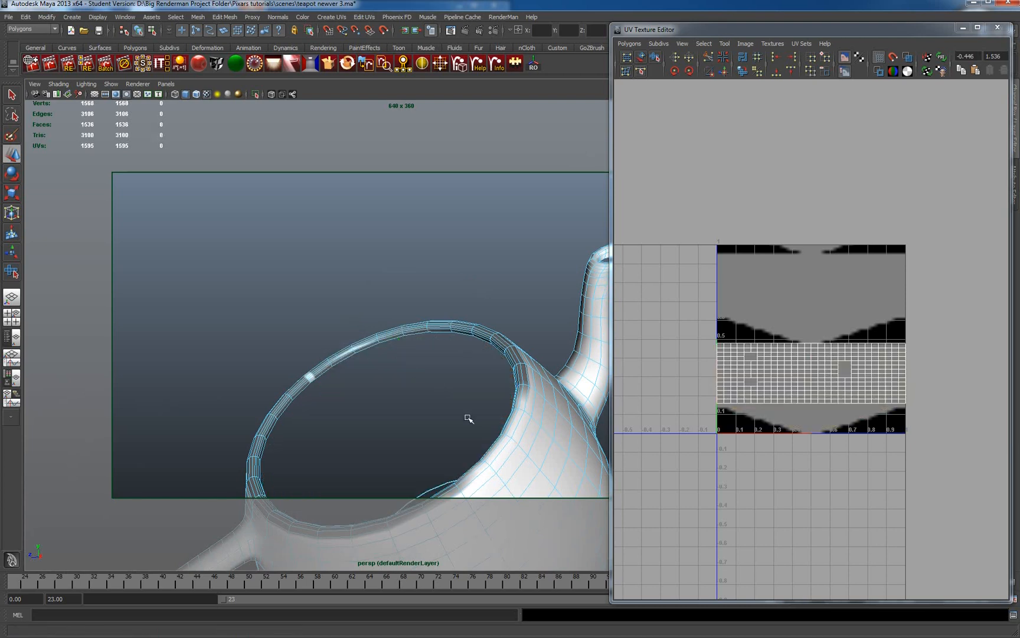
Examine the remaining outer pot surface from all sides, including the base, handle and spout.
scroll(482, 401, "down", 3)
left_click_drag(481, 402, 458, 372, "alt")
middle_click_drag(458, 372, 392, 264, "alt")
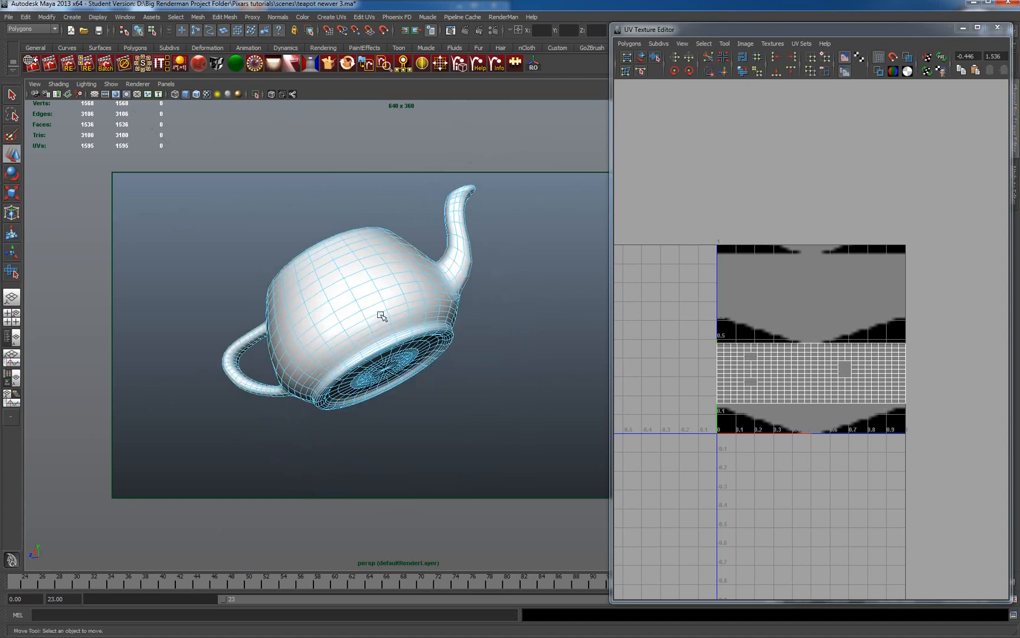
middle_click_drag(465, 280, 483, 300, "alt")
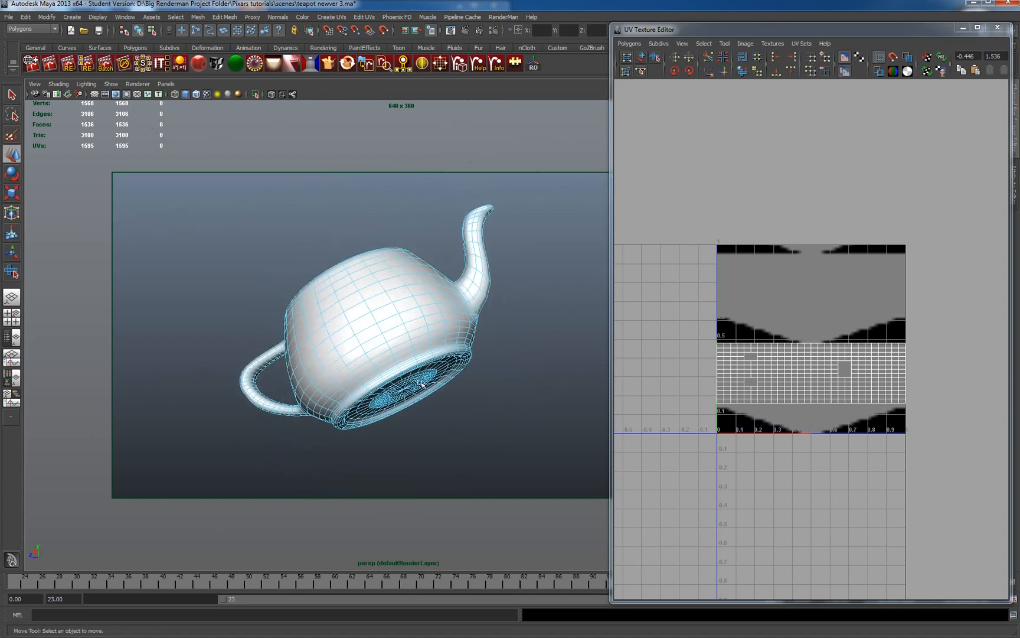
left_click_drag(418, 373, 342, 339, "alt")
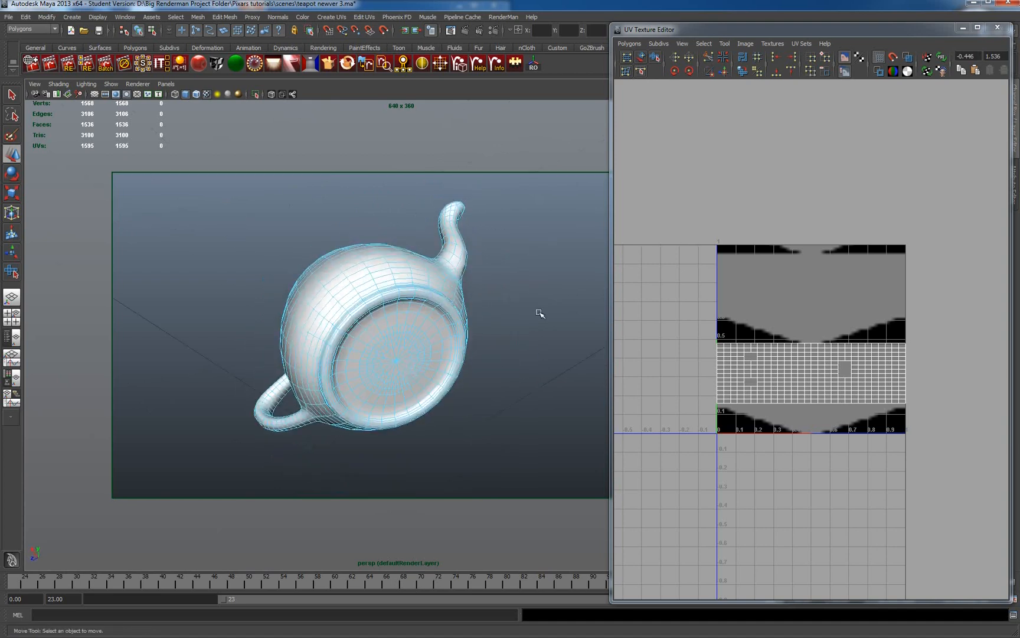
left_click_drag(539, 313, 574, 353, "alt")
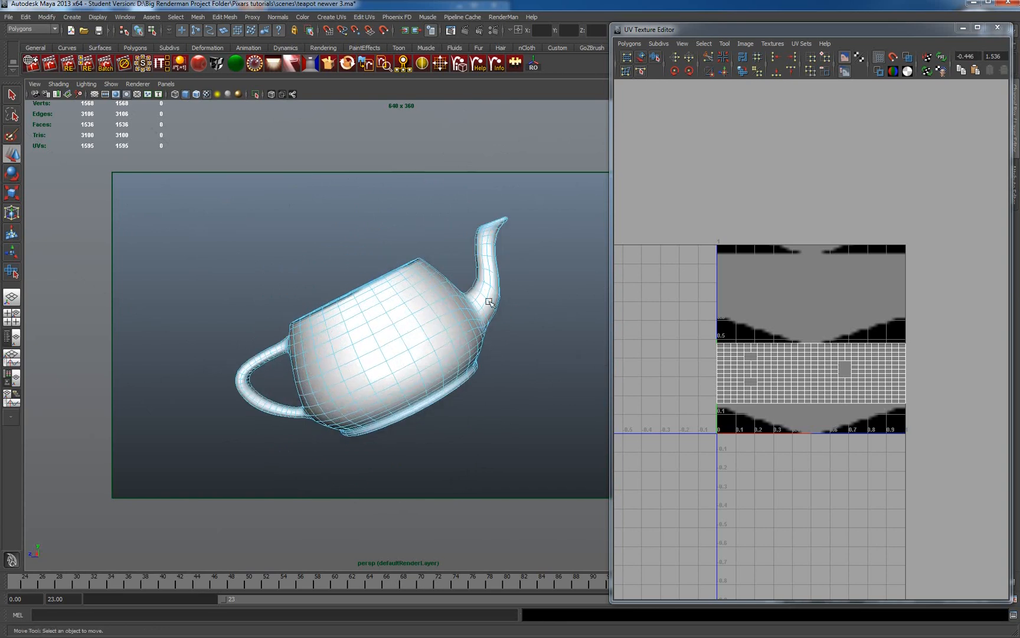
left_click_drag(509, 326, 454, 343, "alt")
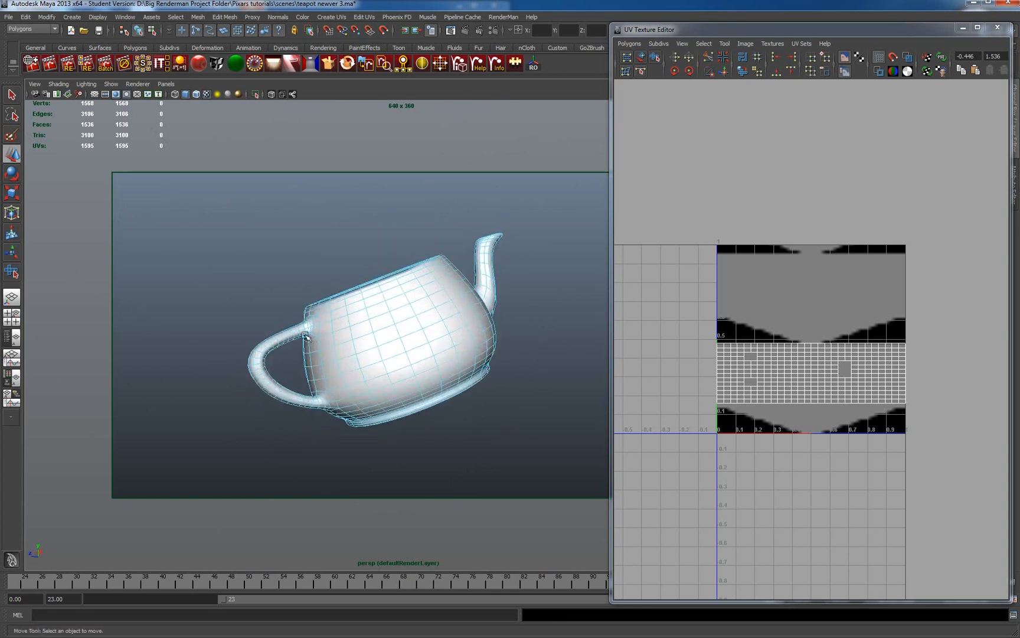
left_click_drag(539, 330, 517, 332, "alt")
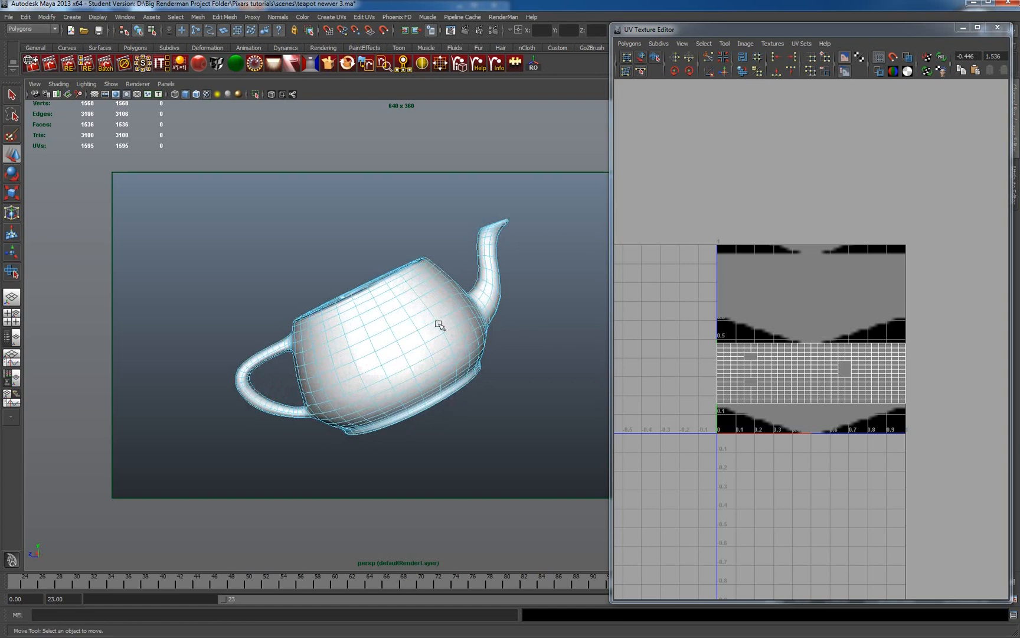
left_click_drag(440, 322, 492, 312, "alt")
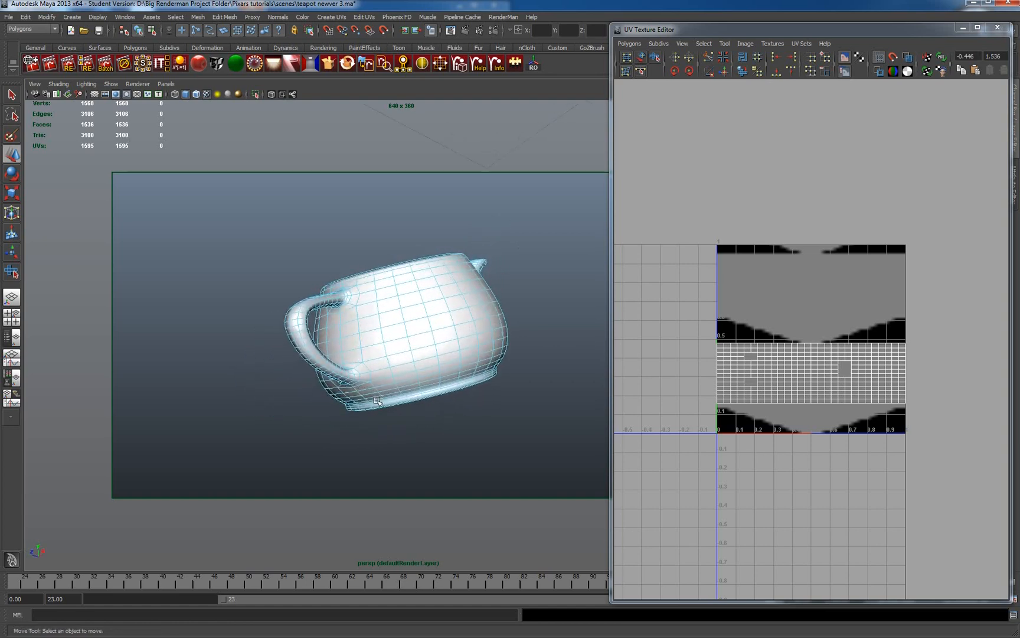
left_click_drag(481, 330, 426, 289, "alt")
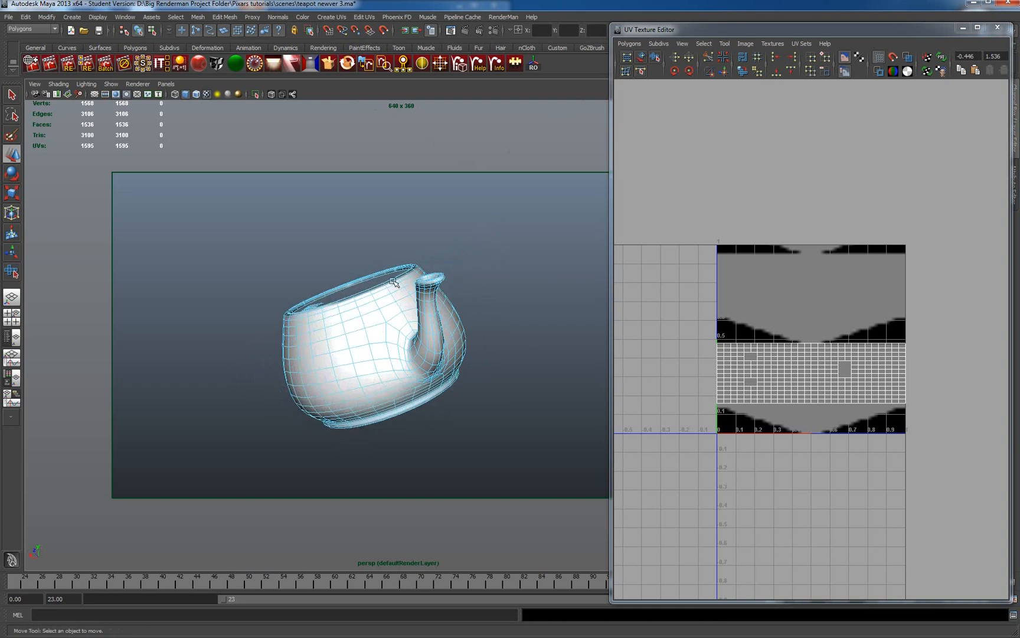
left_click_drag(436, 358, 521, 319, "alt")
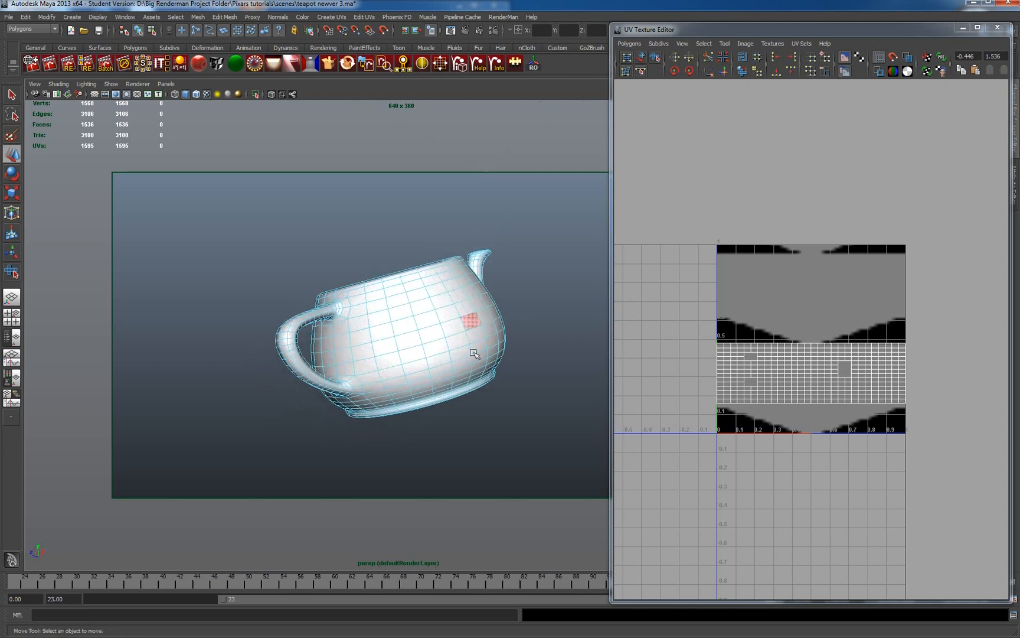
Return to object mode and select the pot body.
right_click_drag(415, 312, 451, 295)
left_click(427, 303)
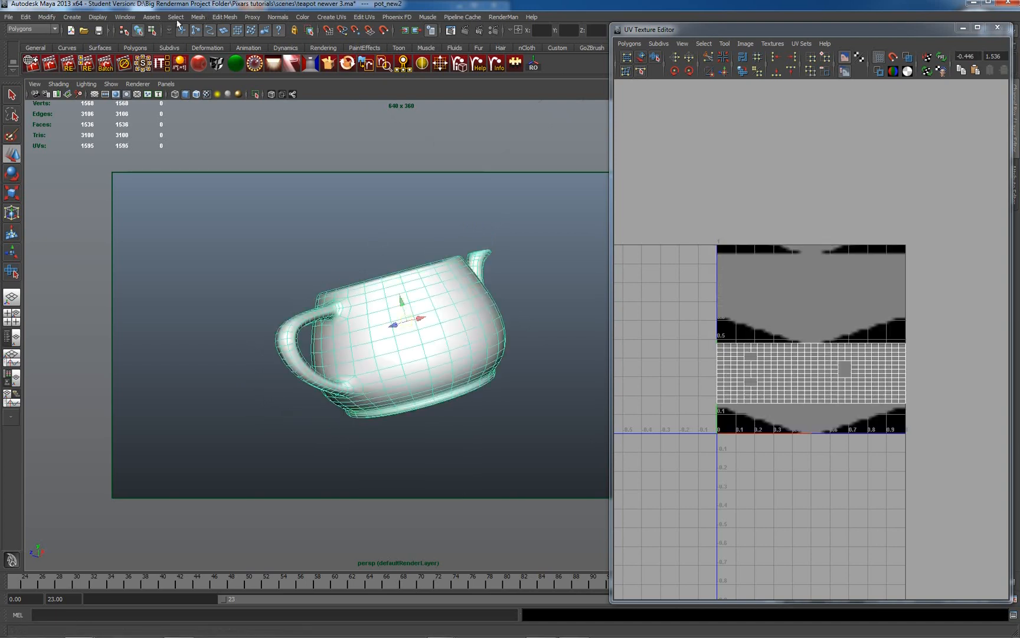
Highlight the selected pot's texture borders through the custom polygon display options, with an edge width of 4.
left_click(93, 17)
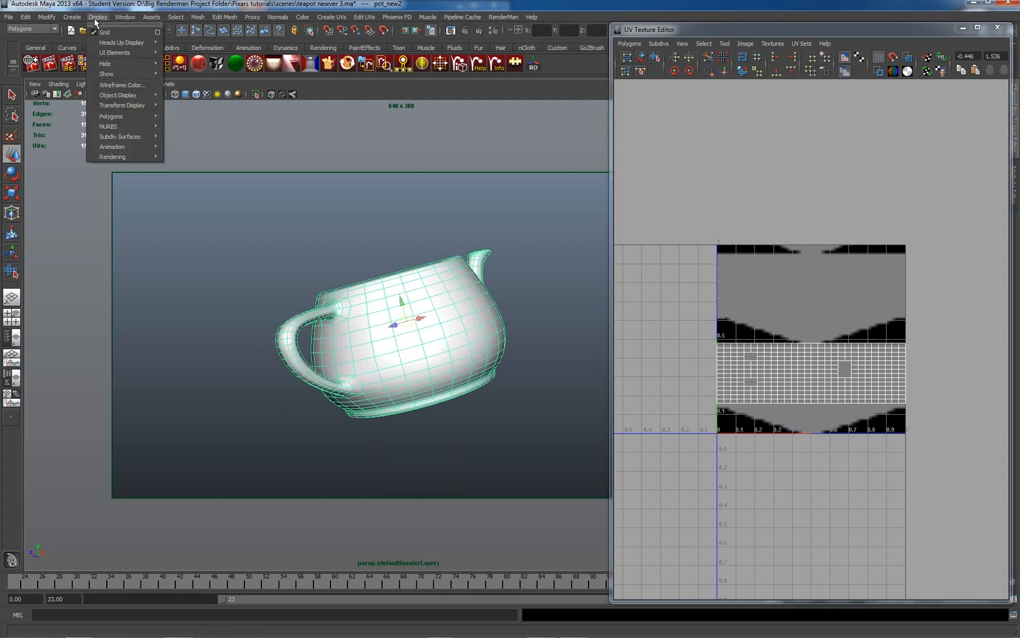
mouse_move(127, 54)
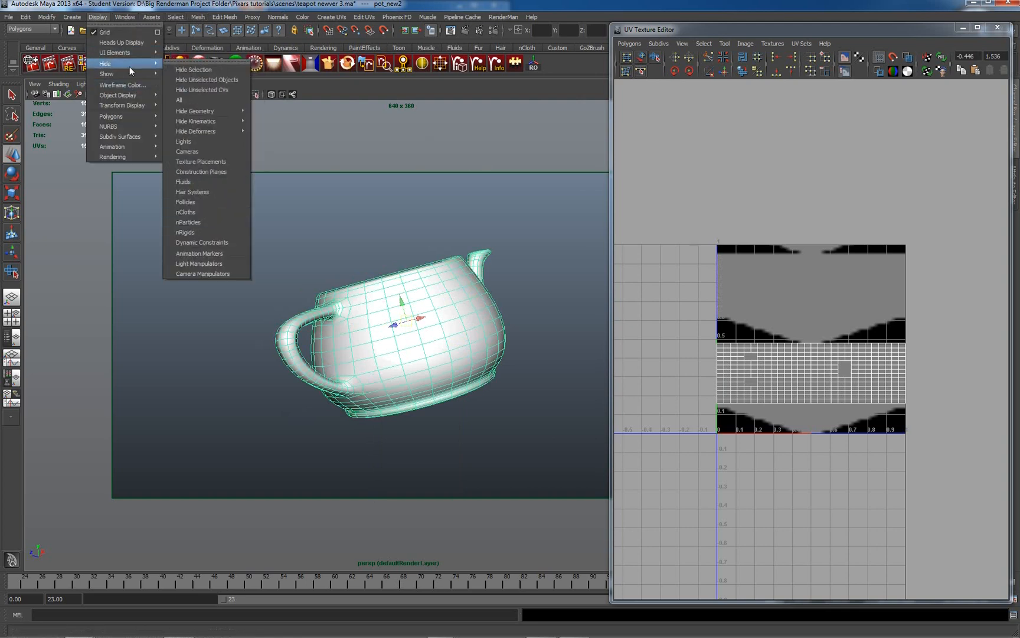
mouse_move(148, 118)
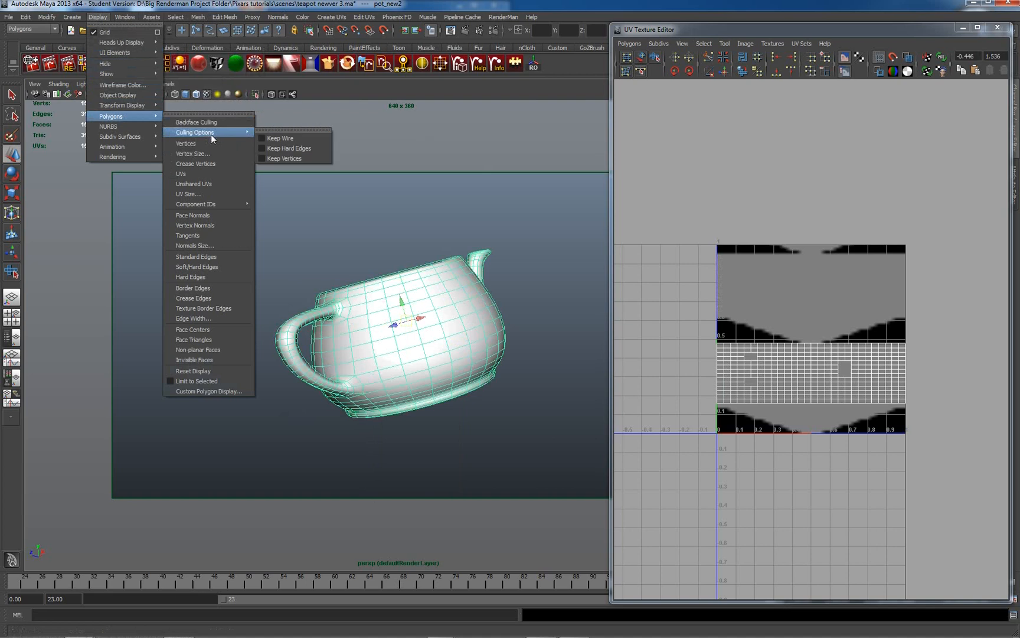
left_click(225, 391)
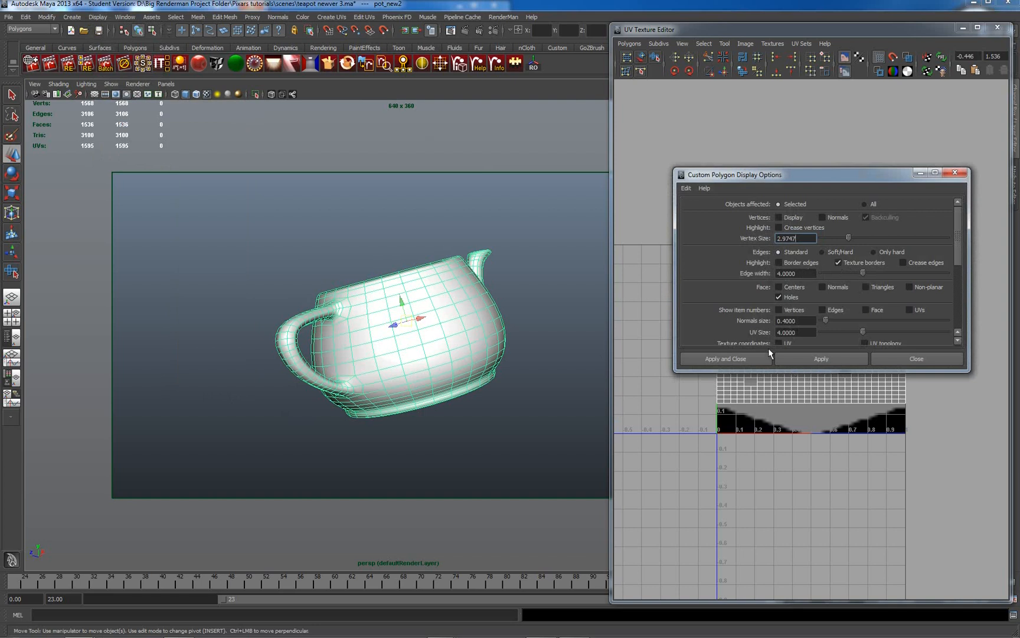
left_click(758, 360)
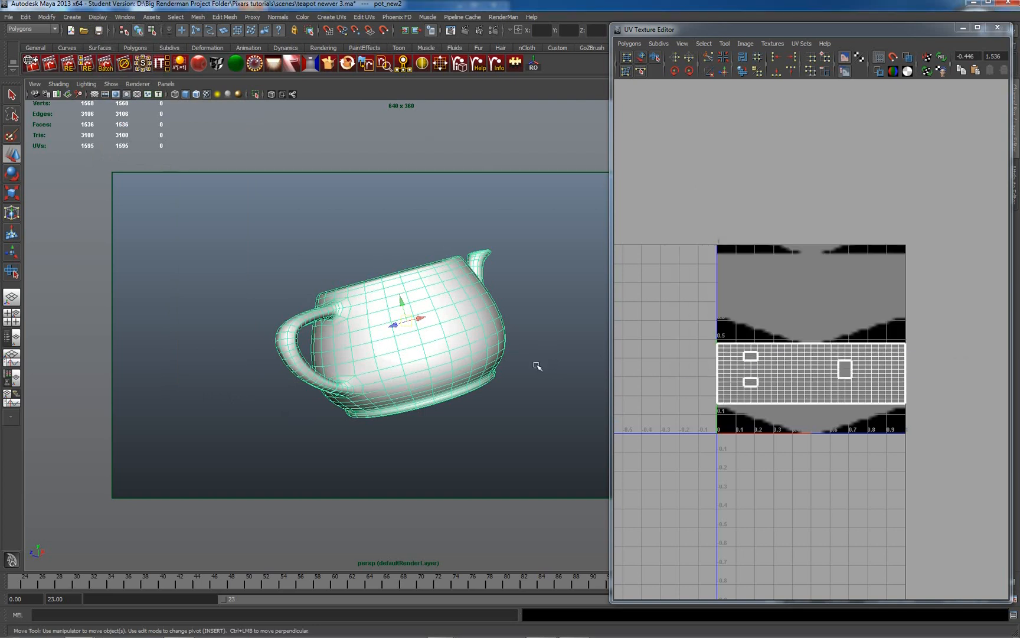
Select the edge loop around the rim of the pot's base and cut the UVs along it.
left_click_drag(527, 366, 471, 319, "alt")
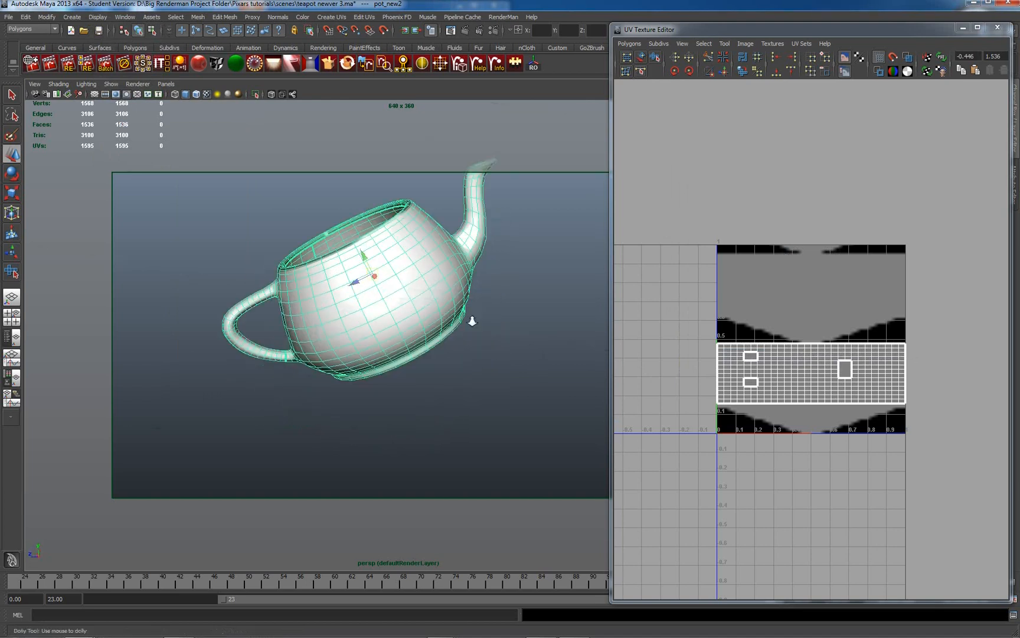
right_click_drag(471, 319, 567, 374, "alt")
left_click_drag(567, 374, 521, 335, "alt")
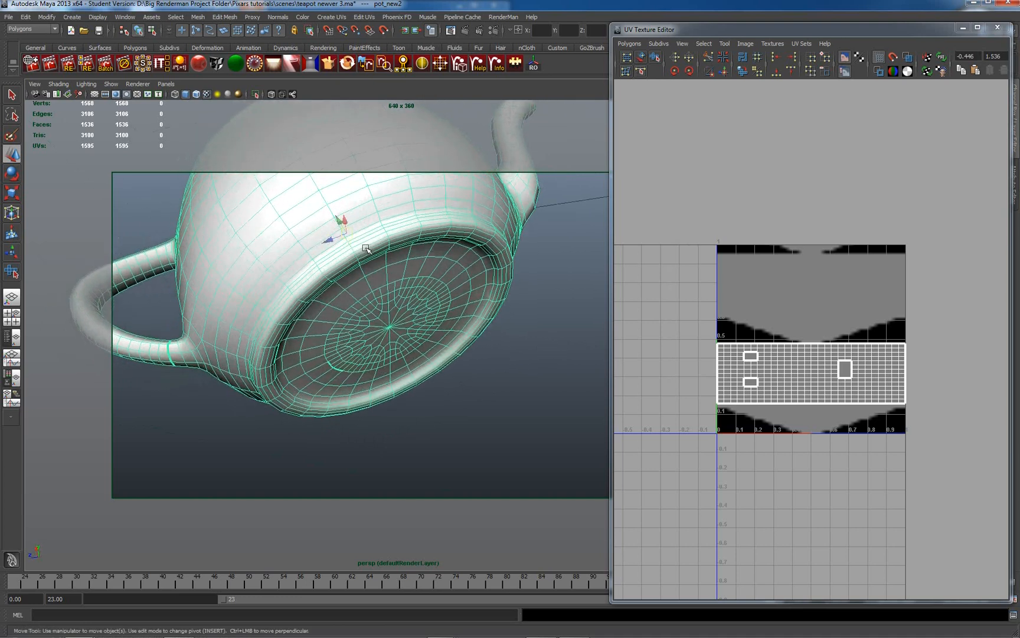
right_click_drag(366, 248, 367, 226)
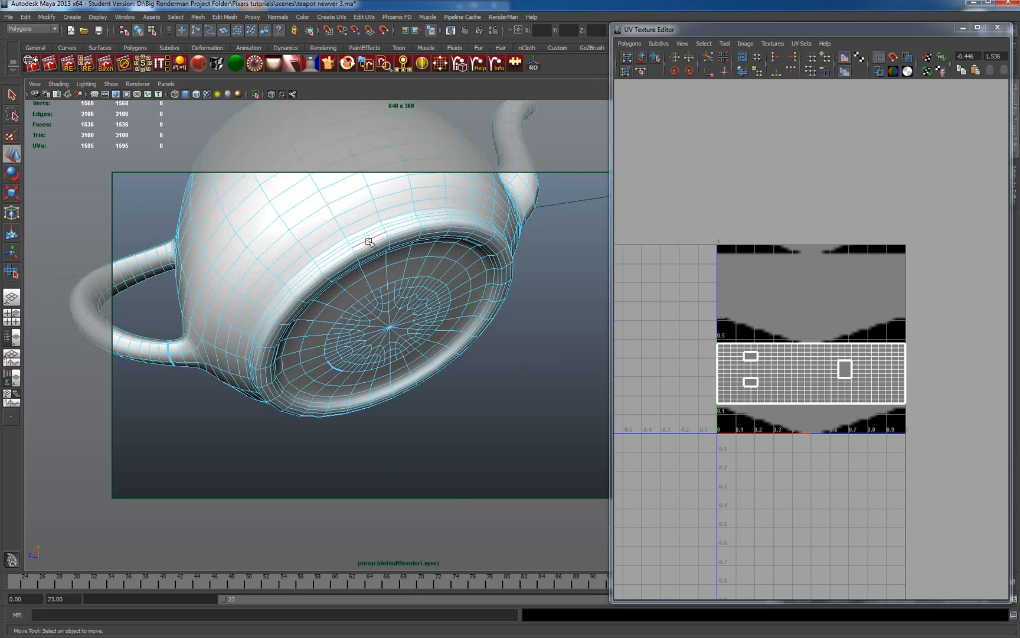
double_click(370, 244)
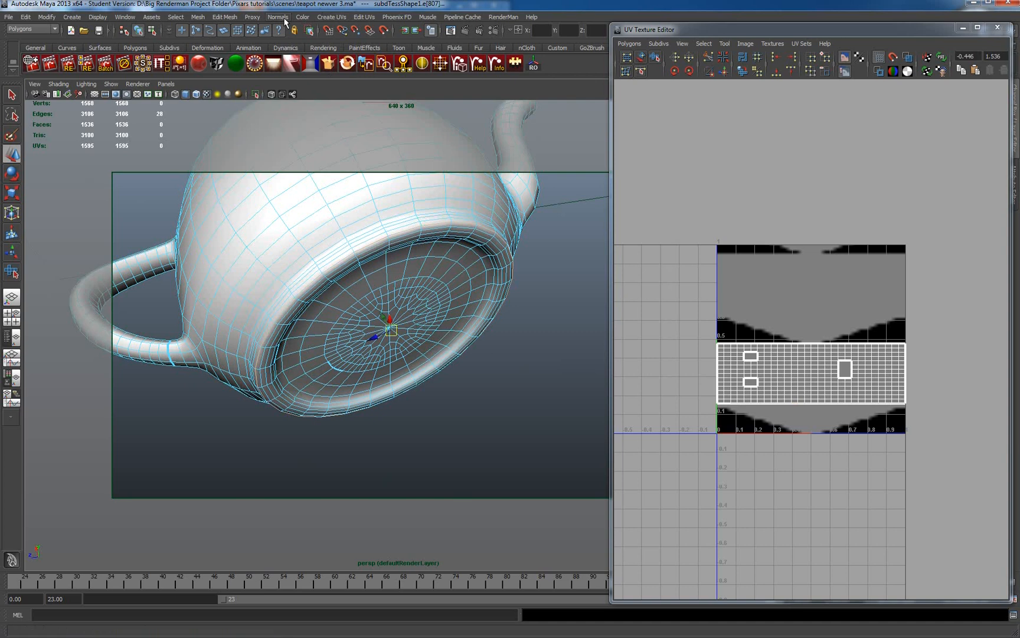
left_click(364, 18)
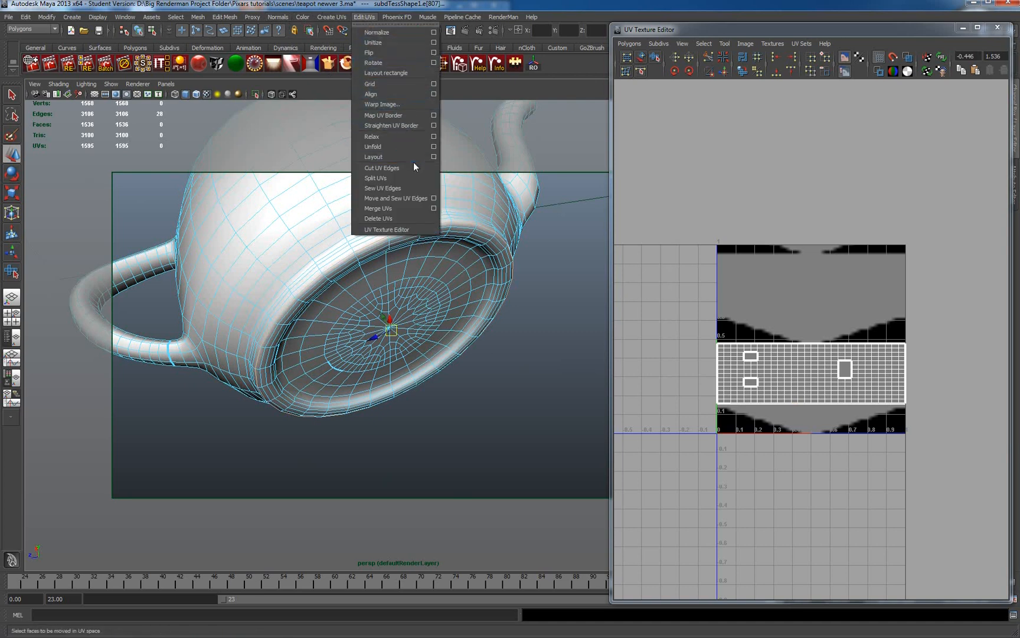
left_click(399, 168)
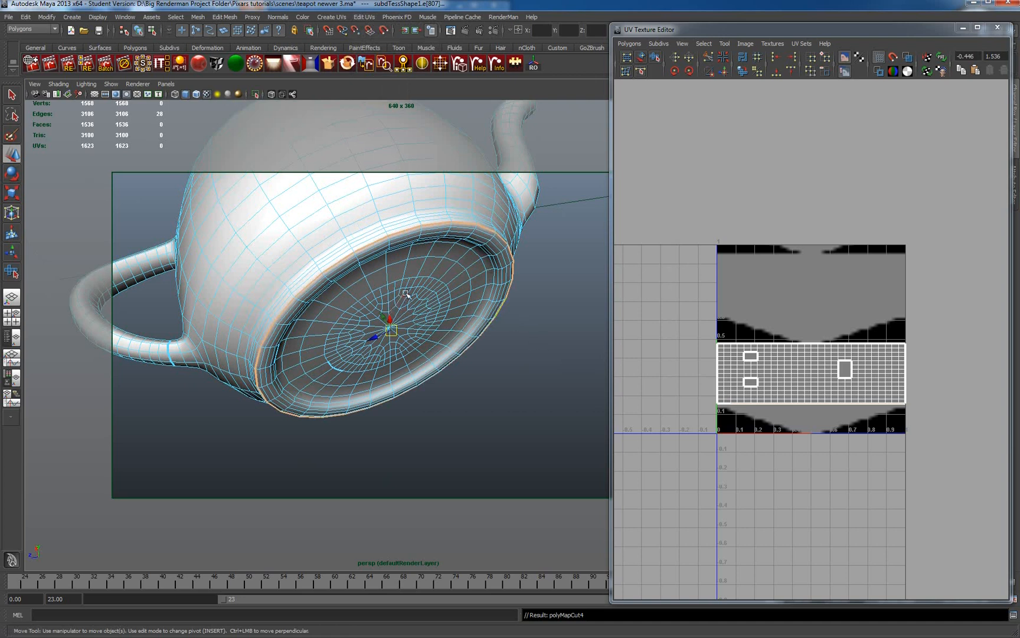
Unfold the UV shell of the pot's base and move it above the body's UV strip.
right_click_drag(407, 261, 441, 261)
left_click(423, 264)
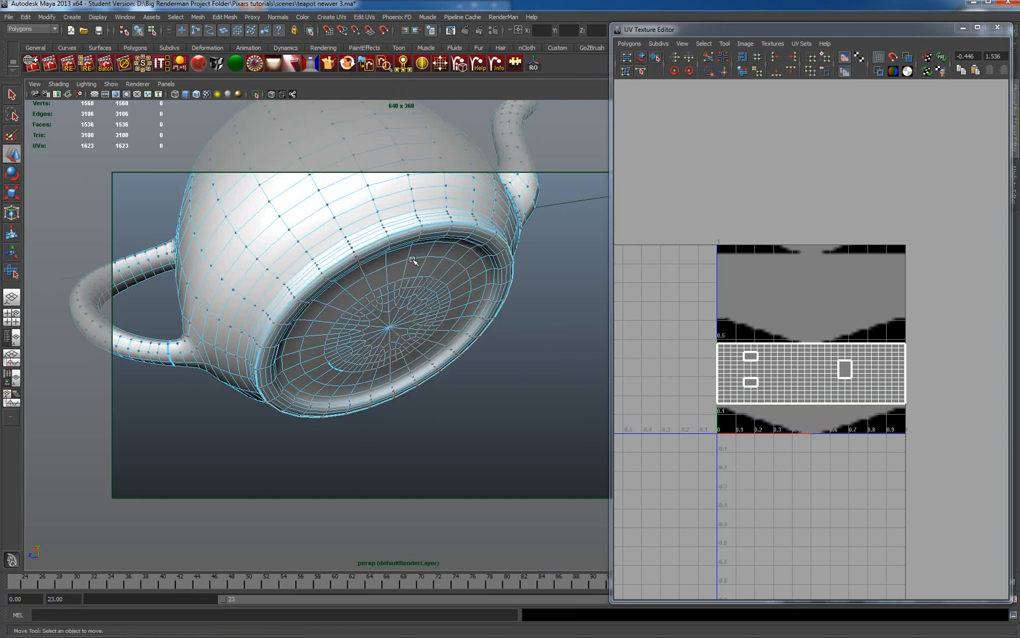
left_click(408, 261)
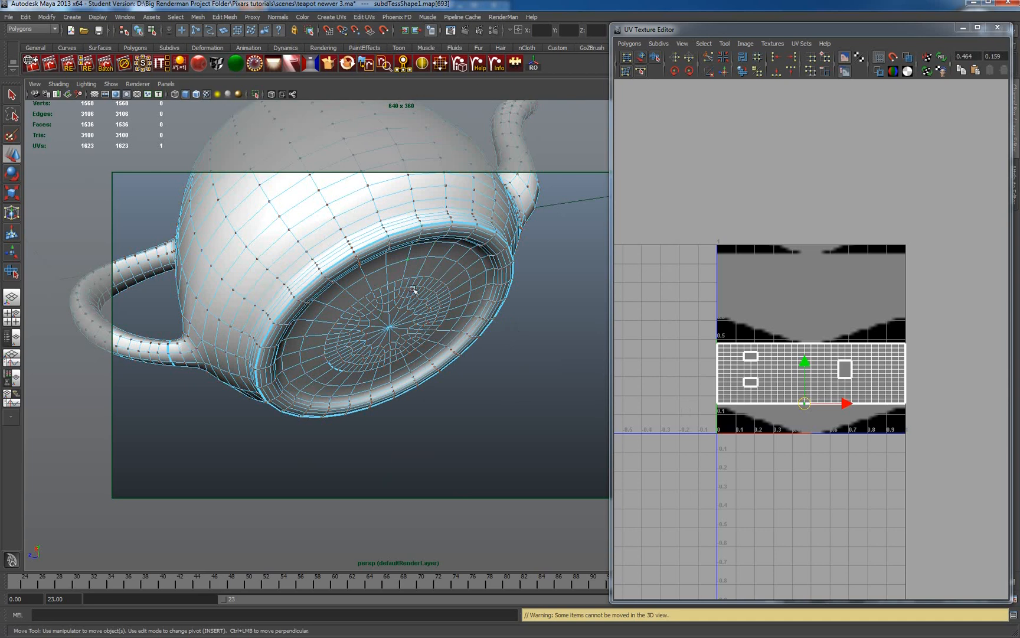
right_click_drag(419, 260, 414, 331, "ctrl")
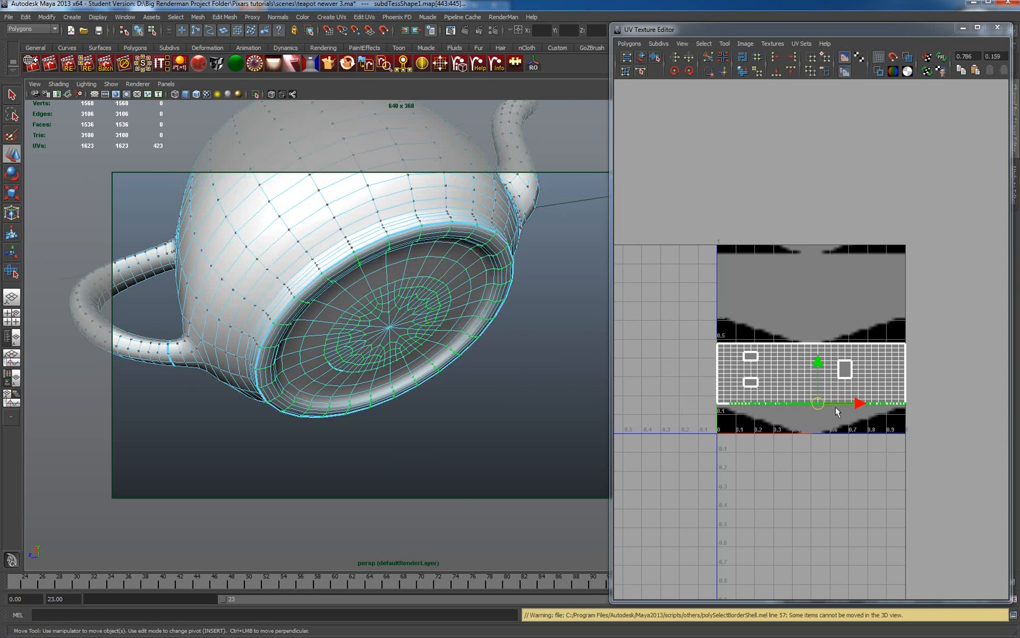
left_click(641, 43)
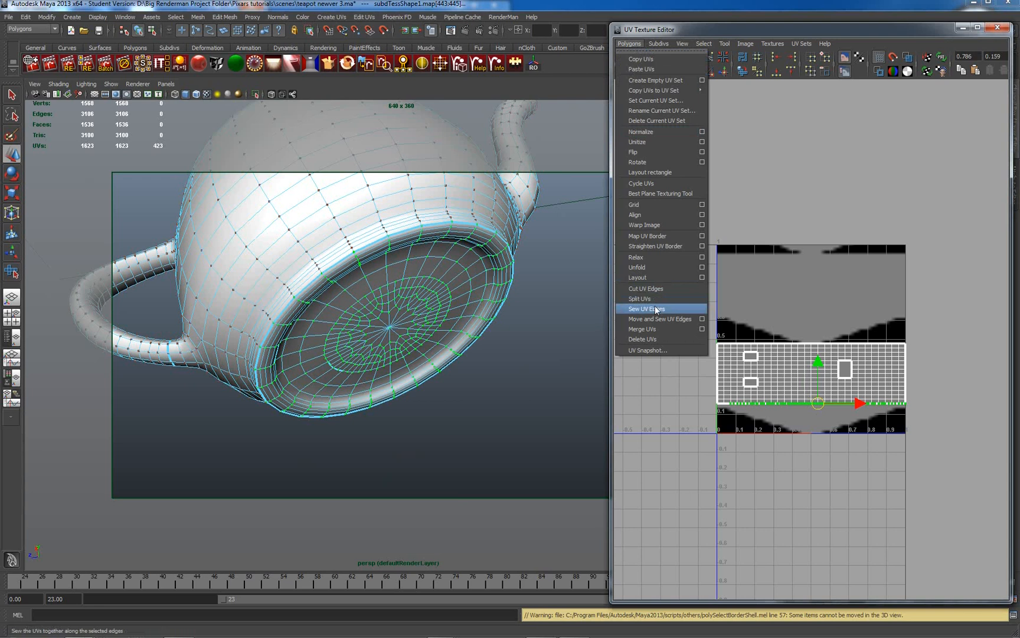
left_click(647, 269)
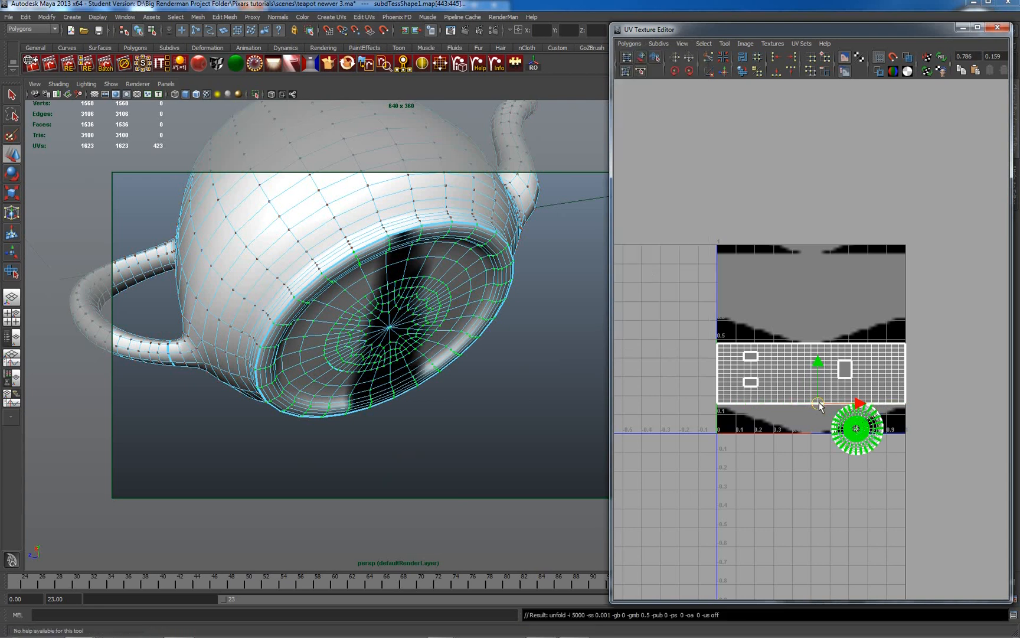
left_click_drag(819, 405, 787, 271)
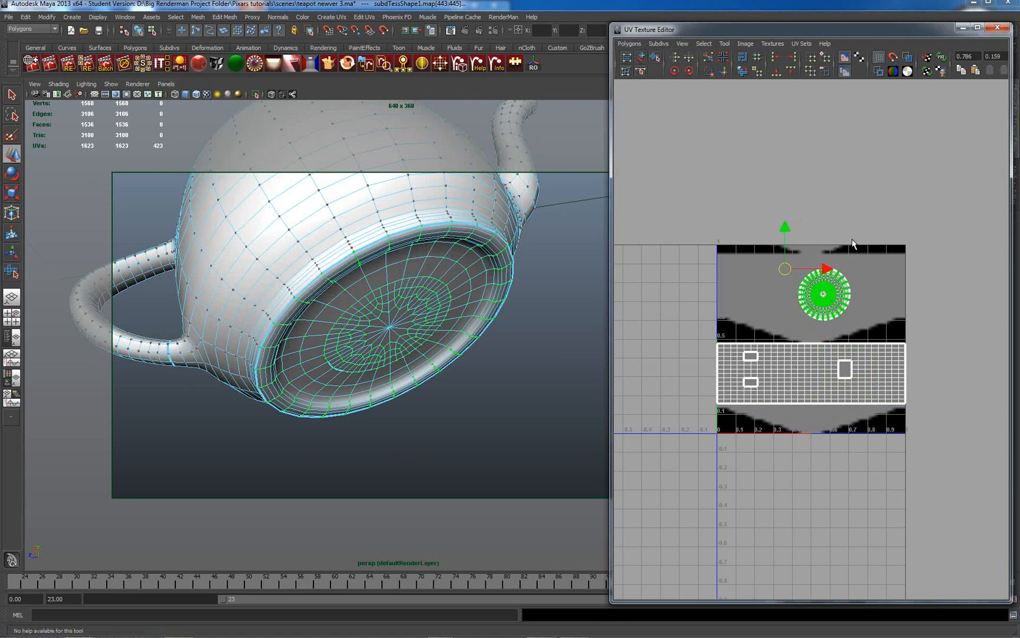
Unfold the base's UV shell further with the Smooth UV Tool.
left_click(704, 43)
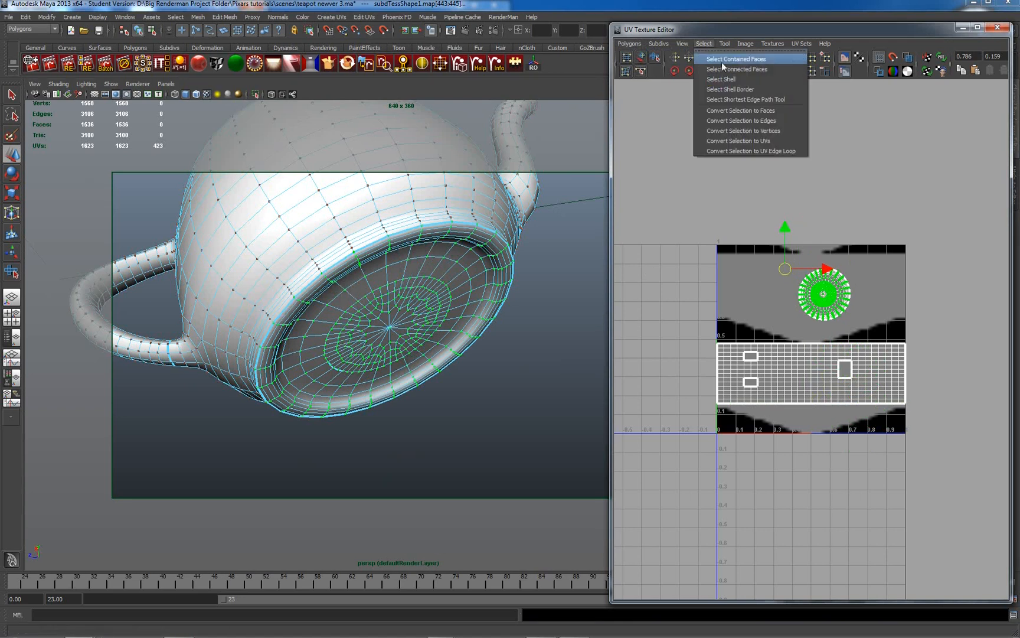
left_click(724, 43)
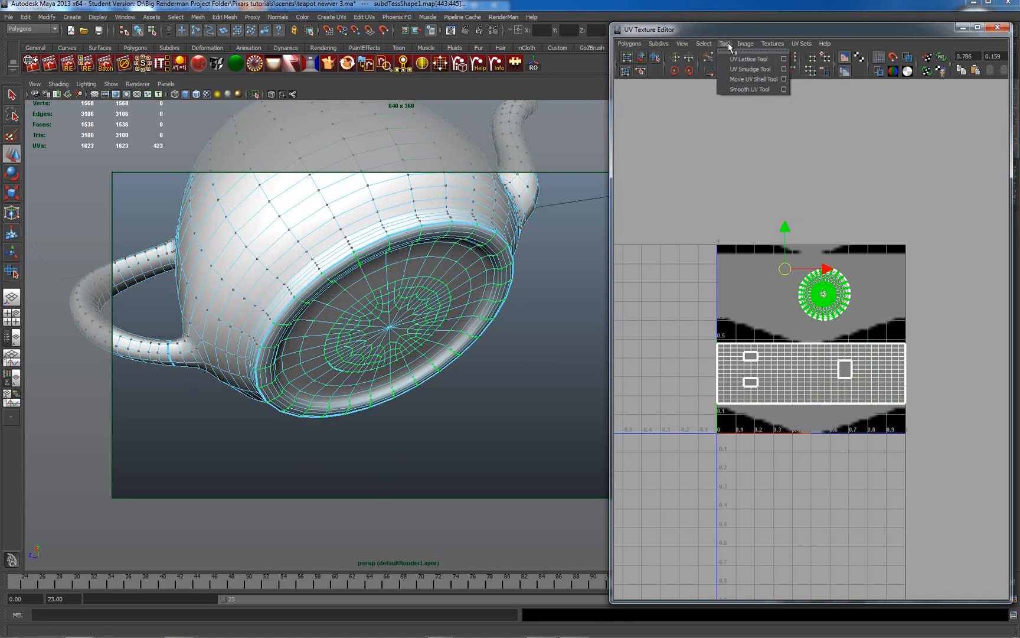
left_click(745, 89)
left_click_drag(785, 325, 784, 324)
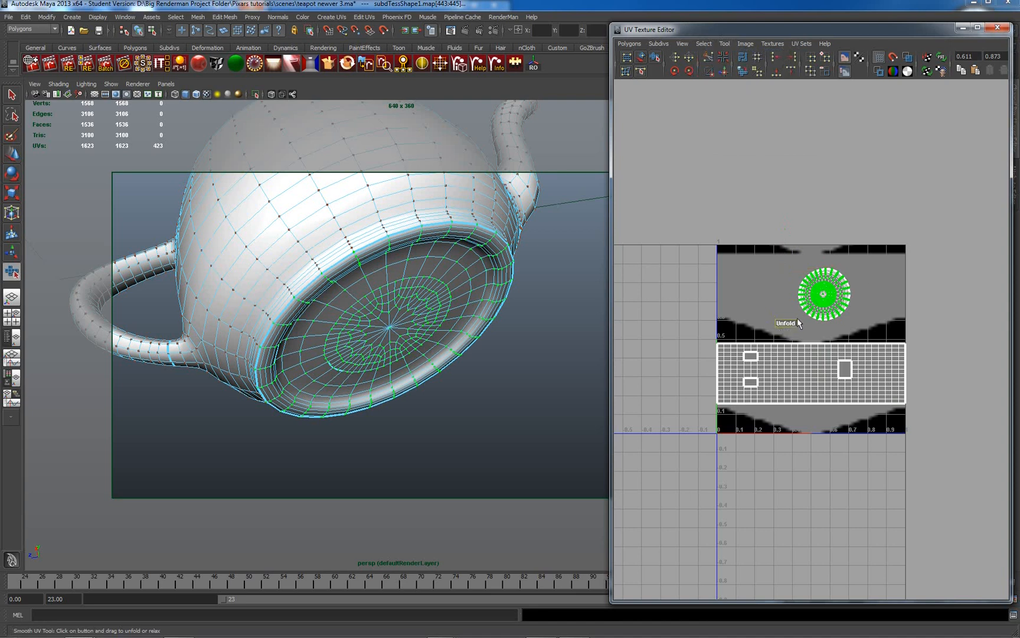
left_click_drag(893, 247, 876, 244)
Select the edge line from the pot's rim down to the spout, add edges on the spout's underside, and cut the UVs along them.
left_click_drag(545, 345, 517, 360, "alt")
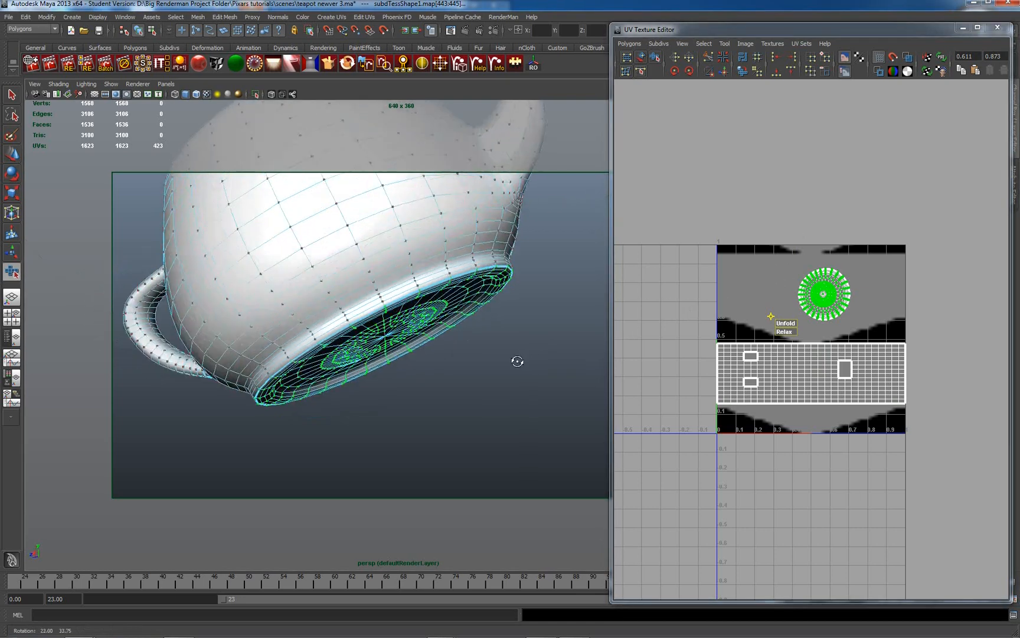
middle_click_drag(537, 303, 477, 238, "alt")
right_click_drag(511, 272, 519, 262, "alt")
left_click_drag(519, 262, 480, 333, "alt")
right_click_drag(485, 346, 565, 390, "alt")
left_click_drag(566, 391, 462, 390, "alt")
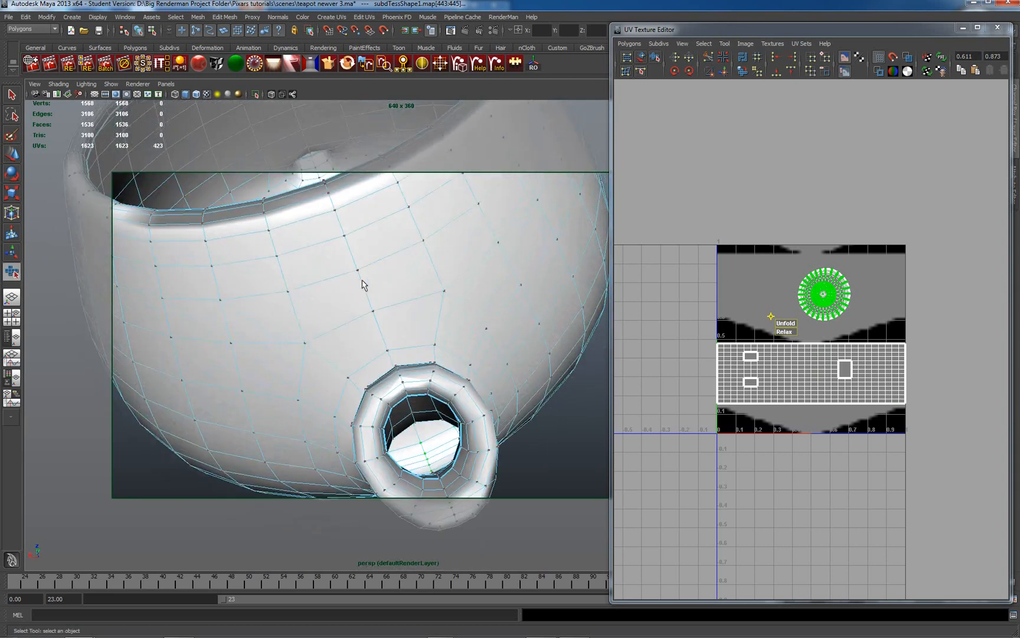
right_click_drag(362, 284, 365, 259)
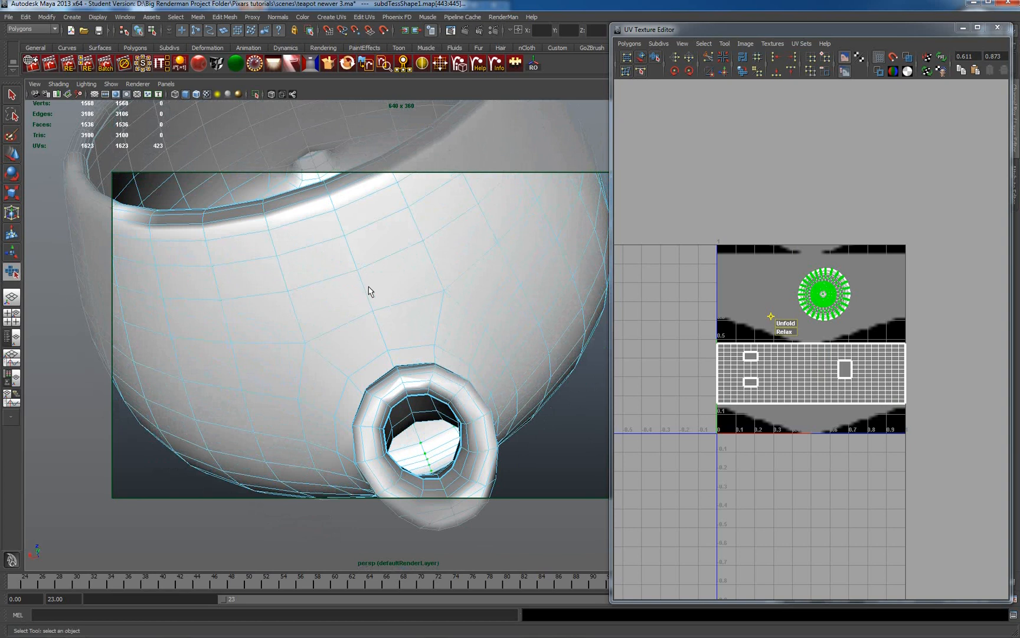
double_click(367, 293)
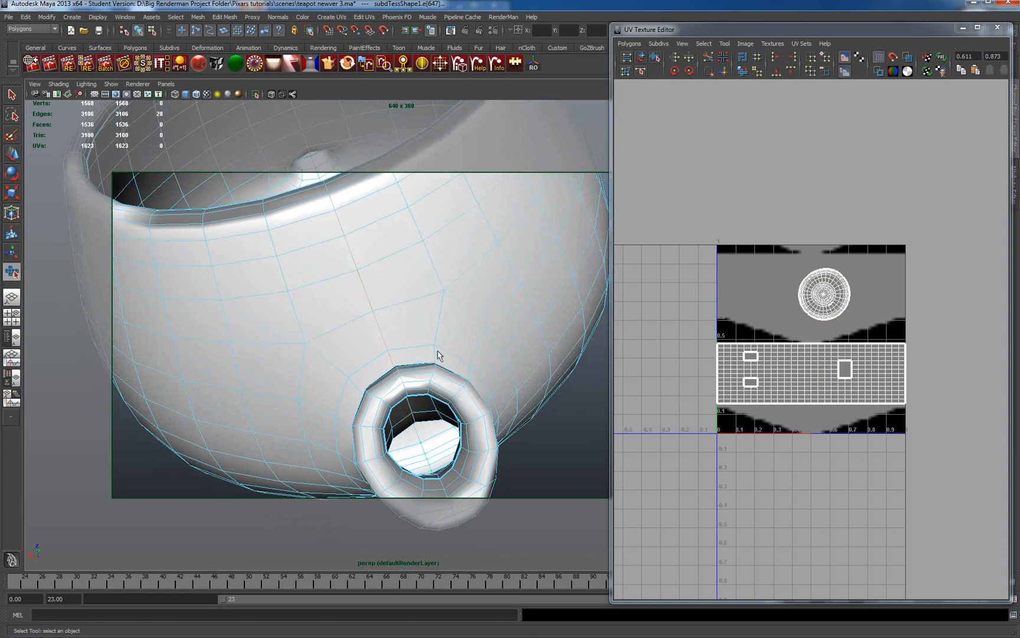
left_click_drag(553, 493, 519, 455, "alt")
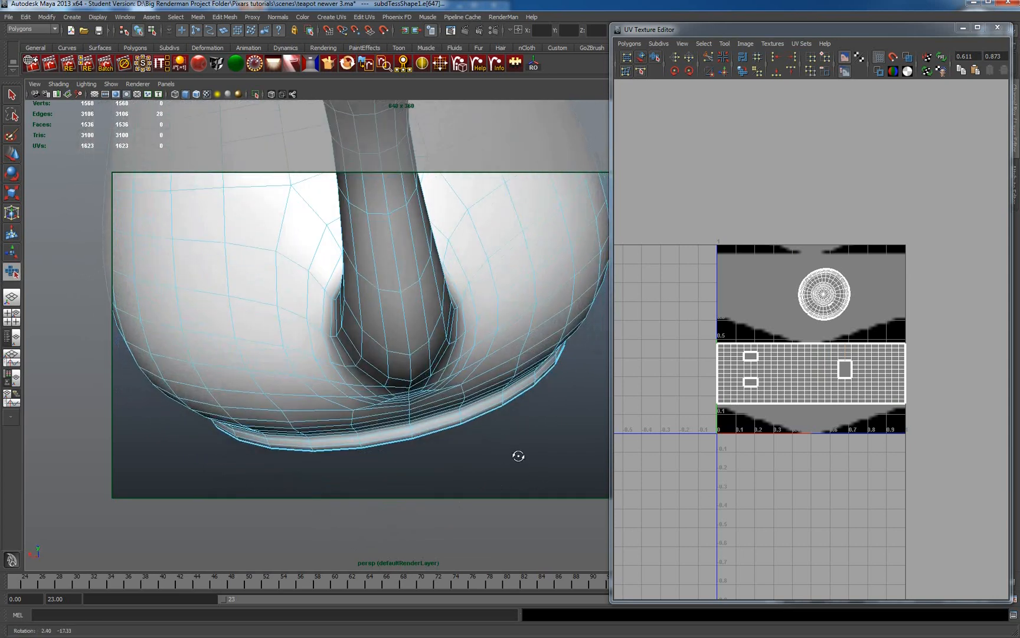
left_click(407, 330)
left_click(410, 359, "shift")
left_click_drag(526, 437, 557, 302, "alt")
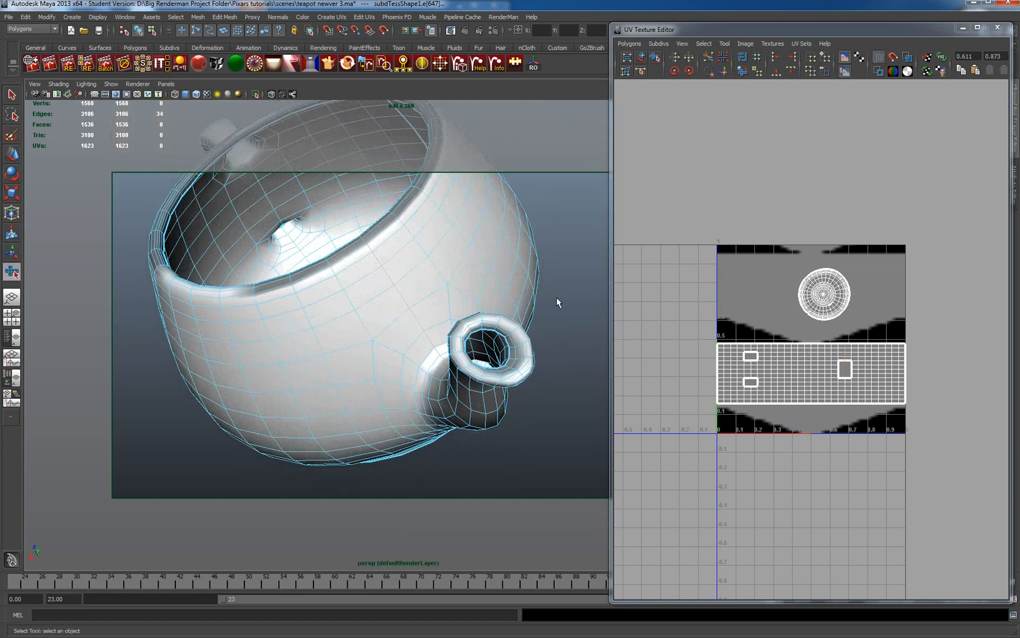
left_click(365, 15)
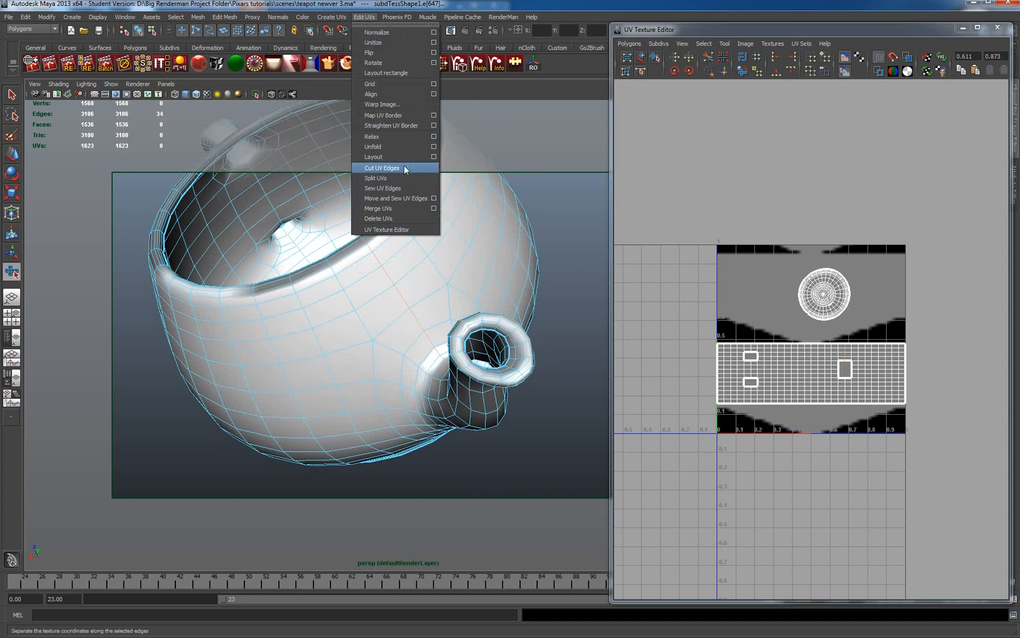
left_click(383, 168)
left_click(548, 464)
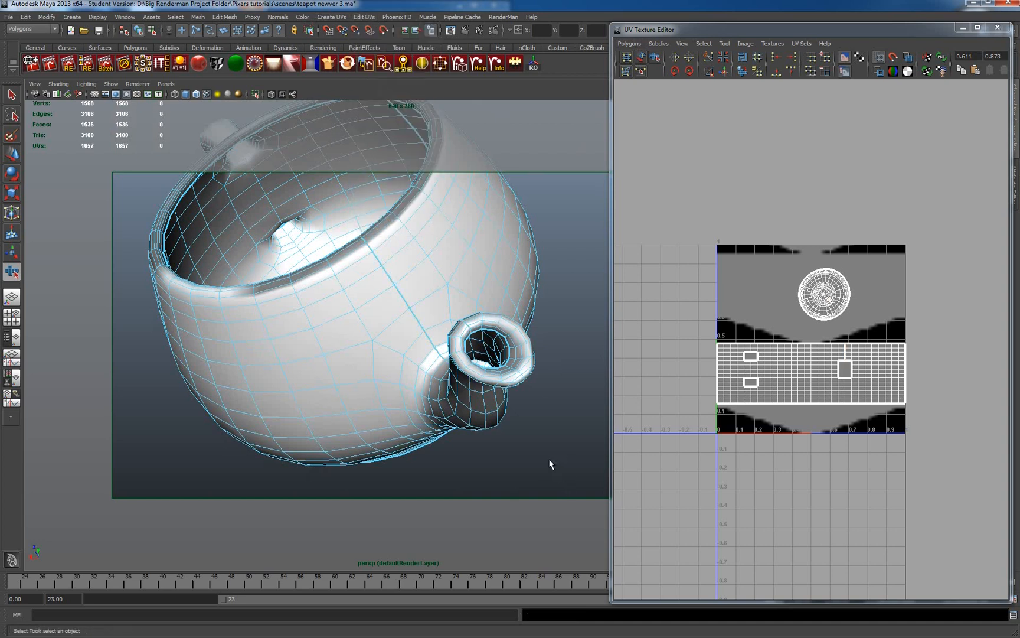
Select the edge line running from the spout's underside down the body into the base and cut the UVs along it.
left_click_drag(561, 451, 515, 426, "alt")
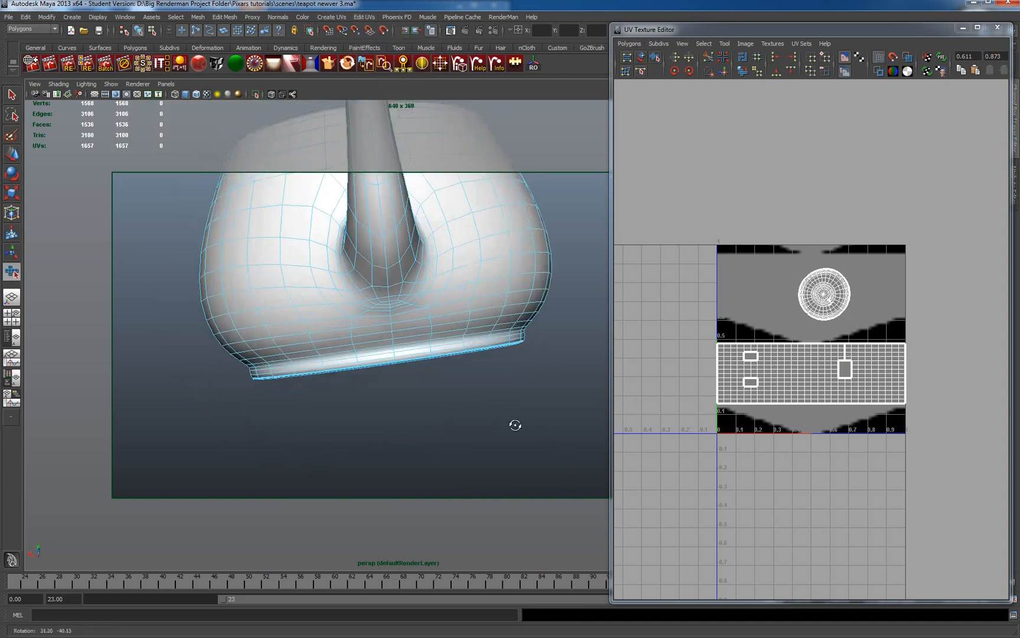
double_click(392, 335)
left_click_drag(479, 452, 540, 439, "alt")
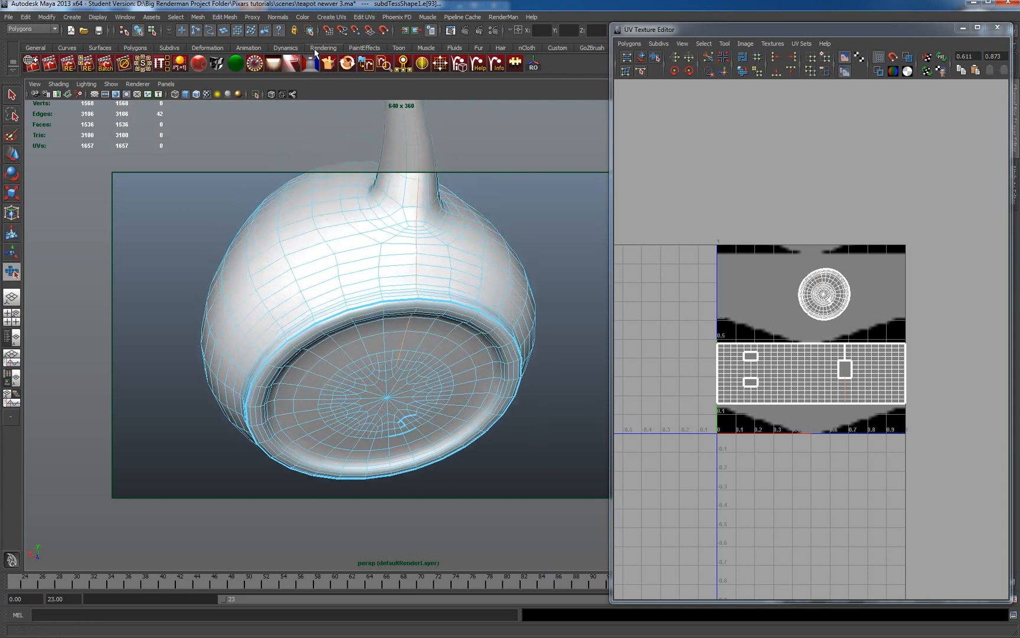
left_click(340, 18)
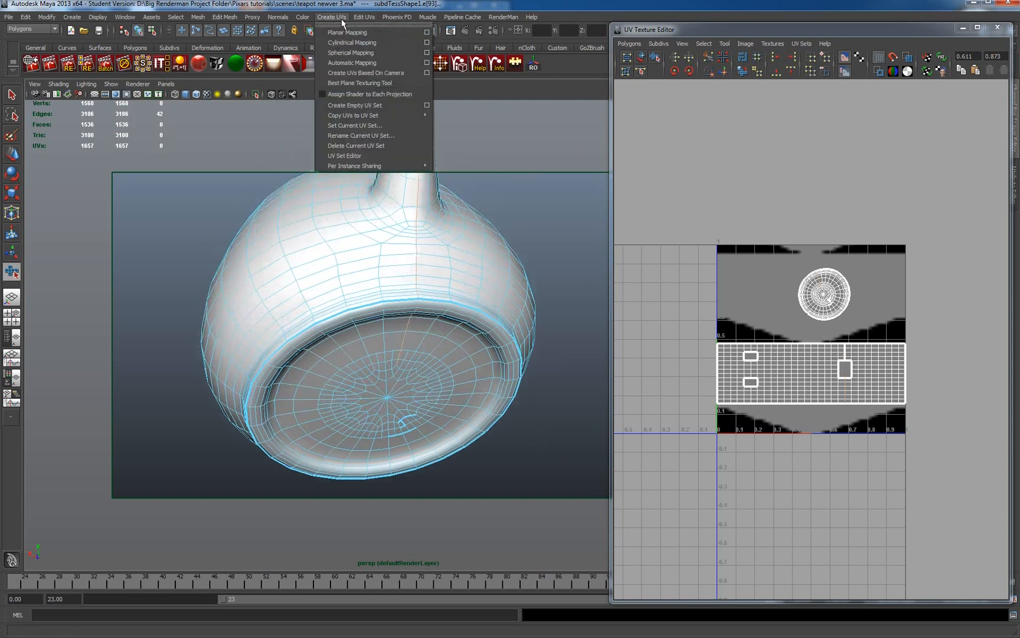
mouse_move(365, 18)
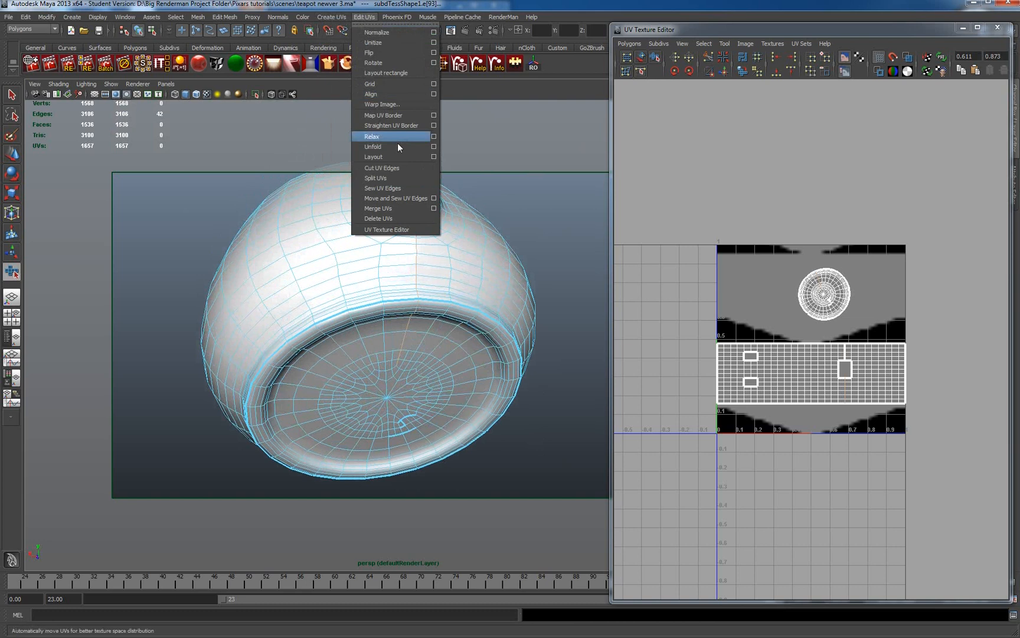
left_click(392, 167)
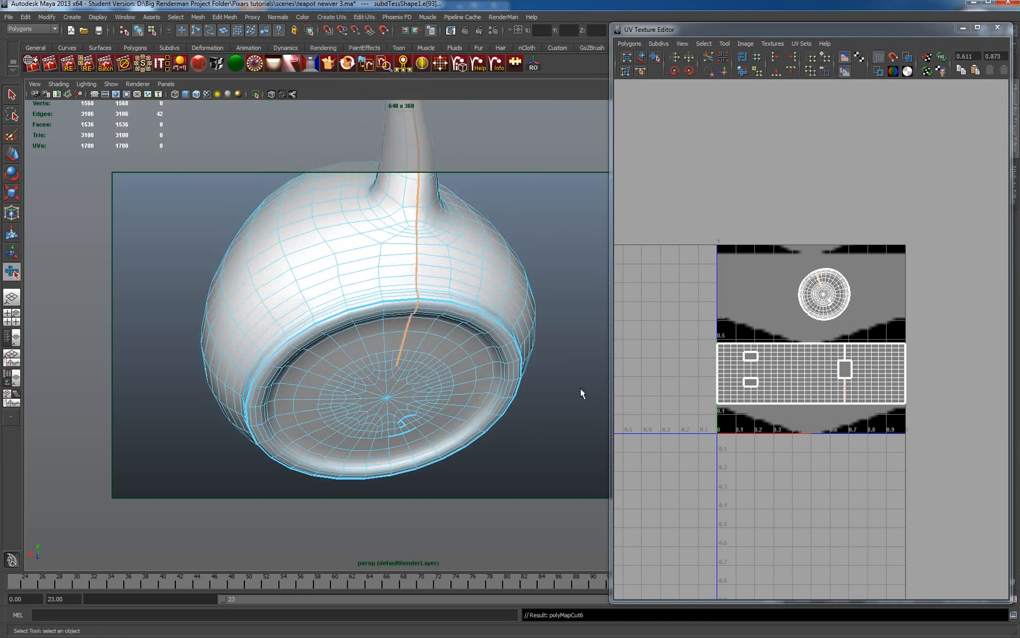
Select the cut edges running from the base's inner ring out across its rim, then sew their UVs and run Move and Sew UV Edges.
right_click_drag(549, 449, 638, 444, "alt")
right_click_drag(861, 276, 991, 468, "alt")
middle_click_drag(733, 292, 617, 257, "alt")
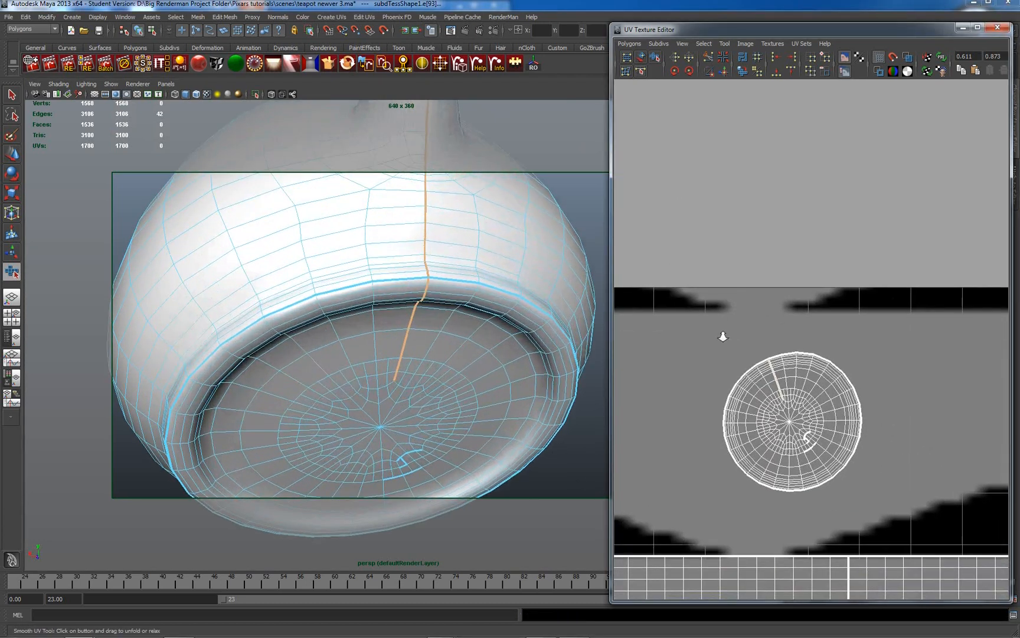
right_click_drag(723, 335, 857, 419, "alt")
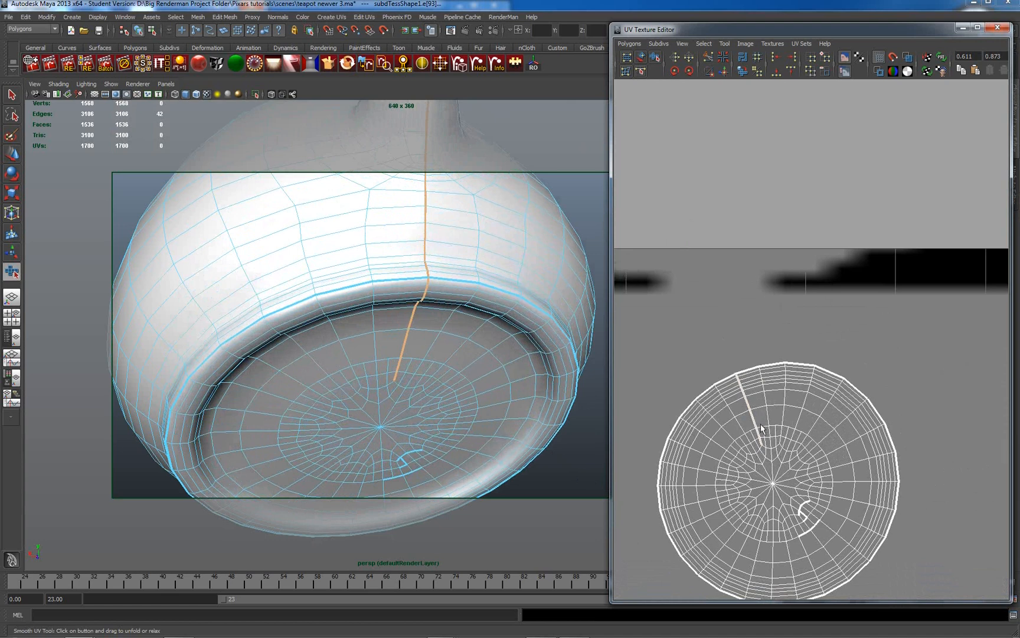
right_click_drag(761, 428, 755, 403)
left_click(394, 381)
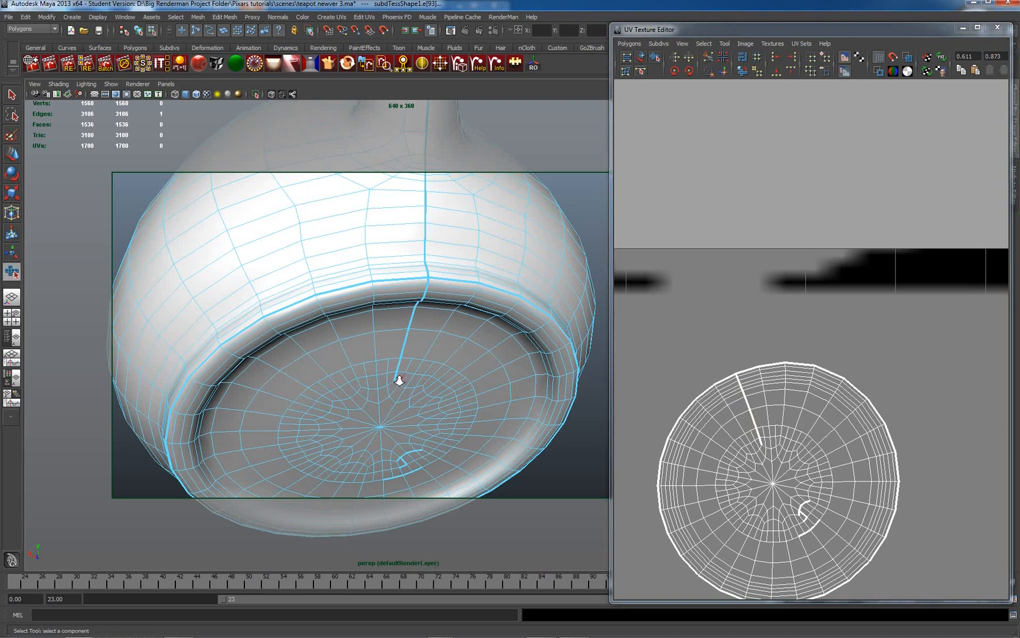
key("q")
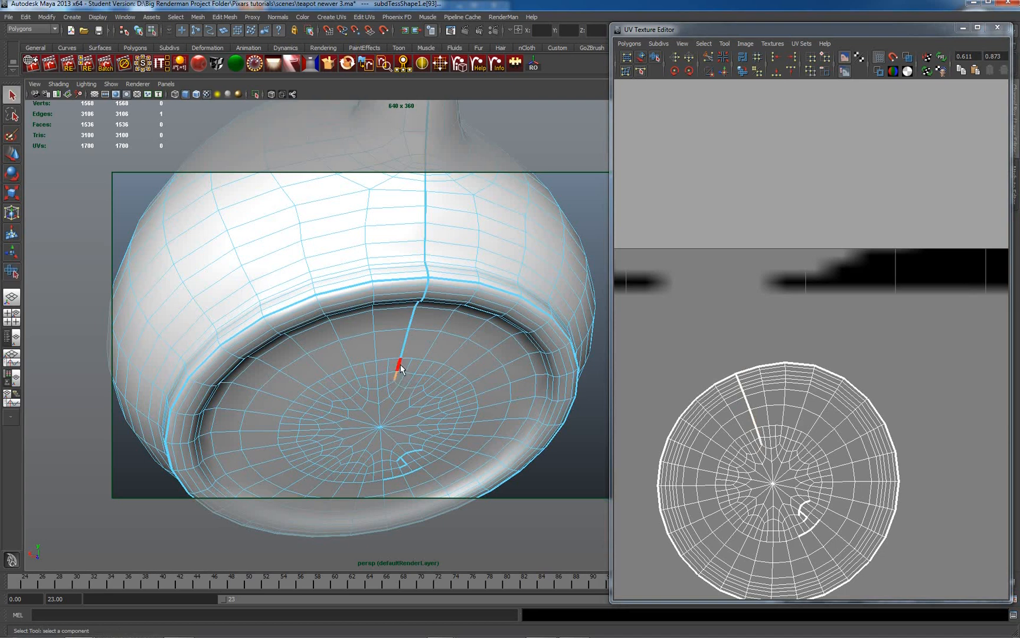
left_click(401, 363, "shift")
left_click(404, 347, "shift")
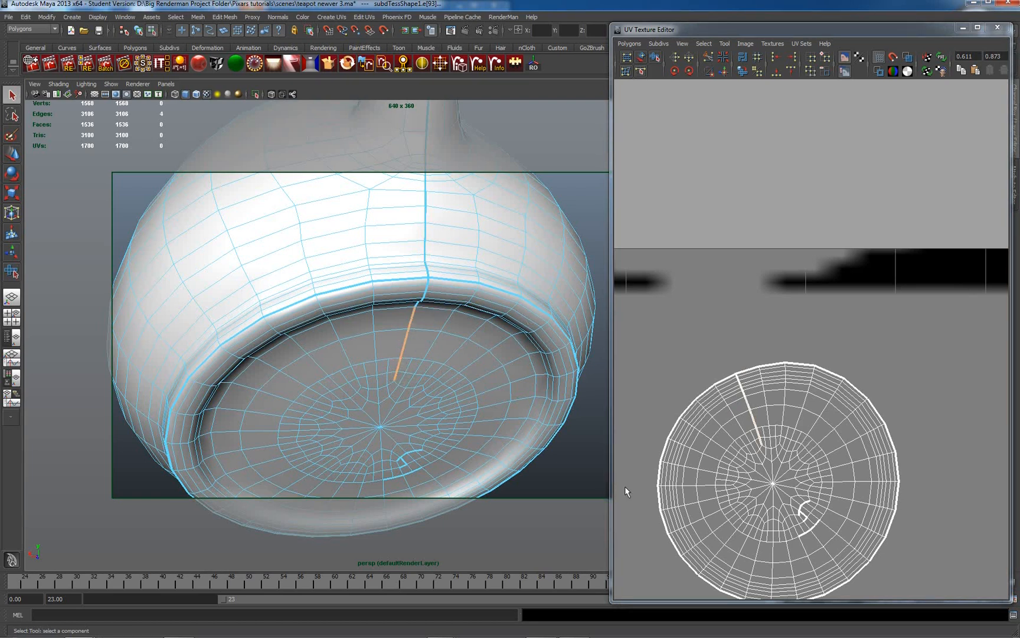
left_click_drag(596, 479, 582, 453, "alt")
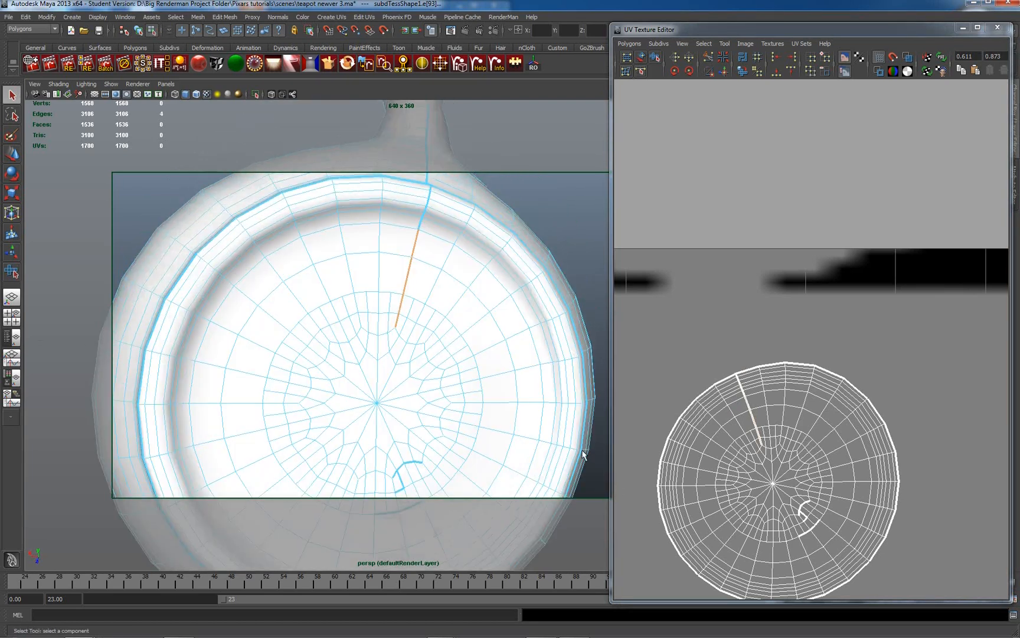
left_click(420, 224, "shift")
left_click(426, 208, "shift")
left_click(430, 197, "shift")
left_click_drag(540, 215, 539, 232, "alt")
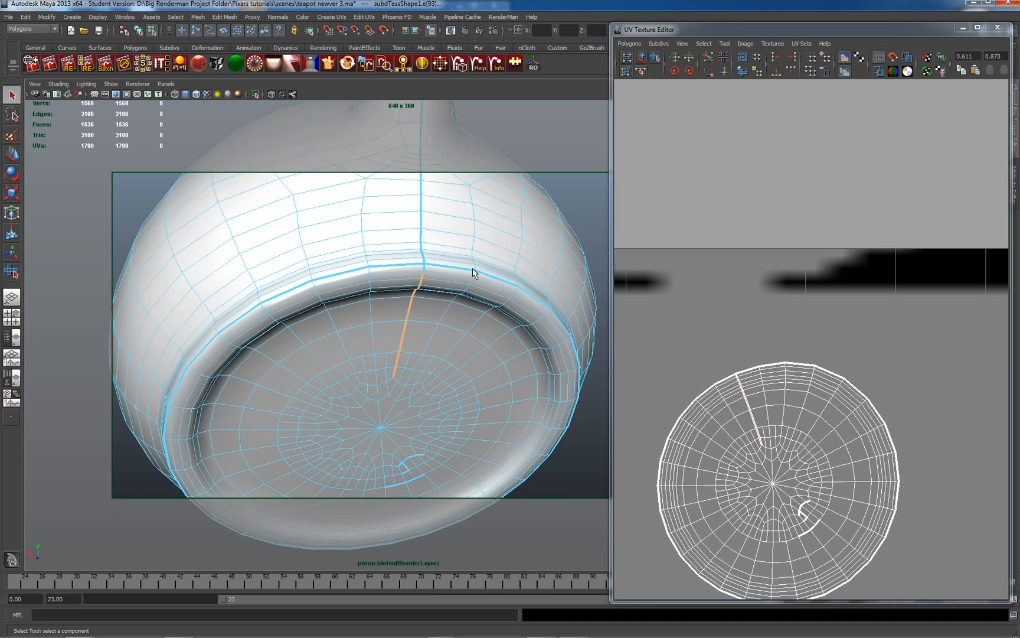
left_click(425, 268, "shift")
left_click(366, 17)
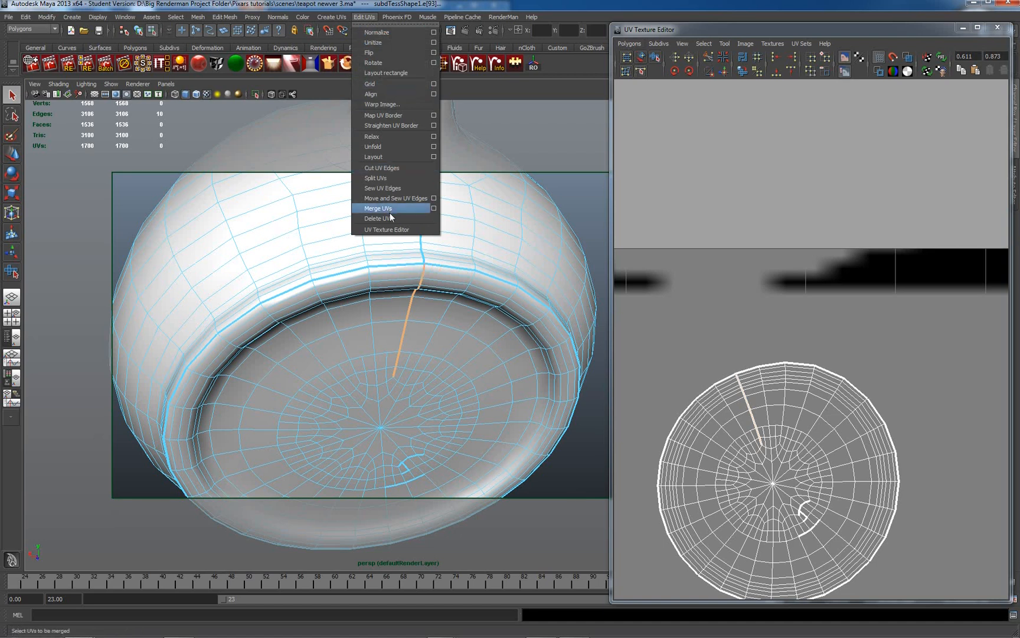
left_click(384, 189)
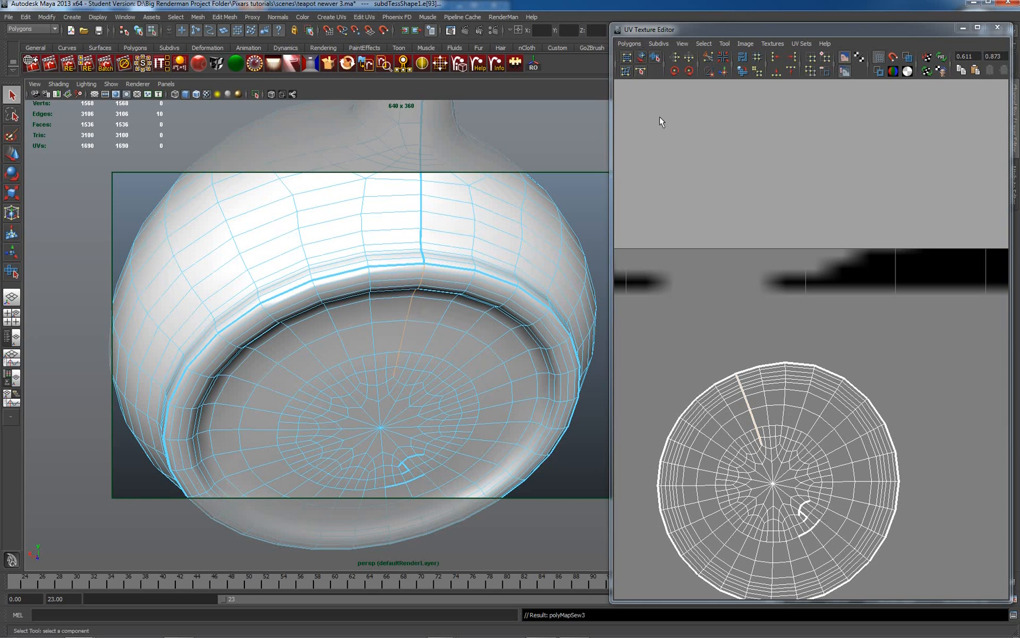
left_click(624, 45)
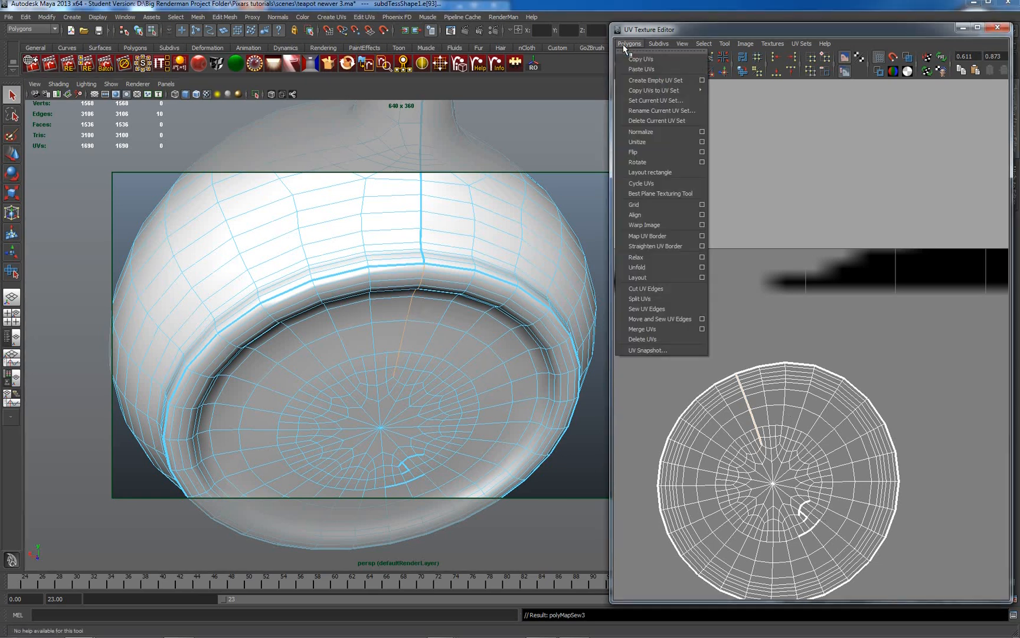
left_click(675, 319)
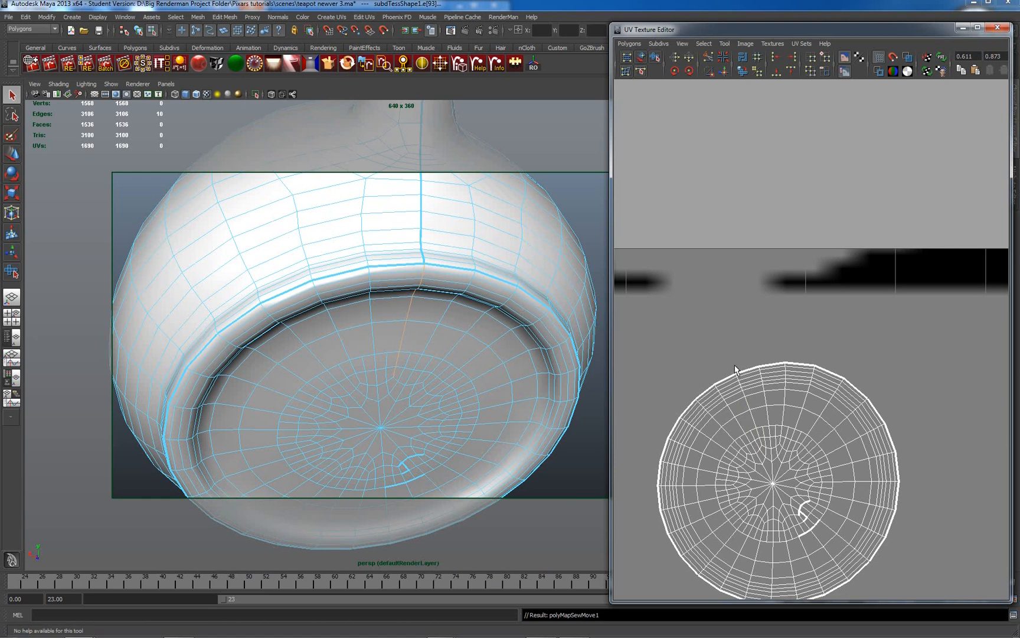
Select the edge loop running along the handle and down the body, deselect its edges across the base, and cut the UVs along it.
left_click_drag(530, 330, 449, 298, "alt")
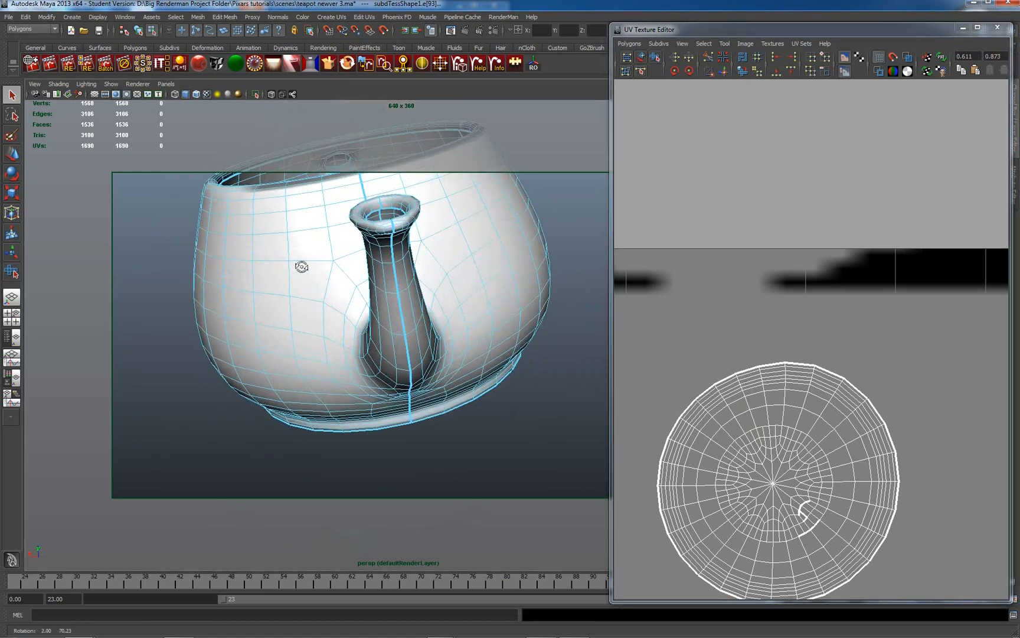
left_click_drag(330, 282, 501, 264, "alt")
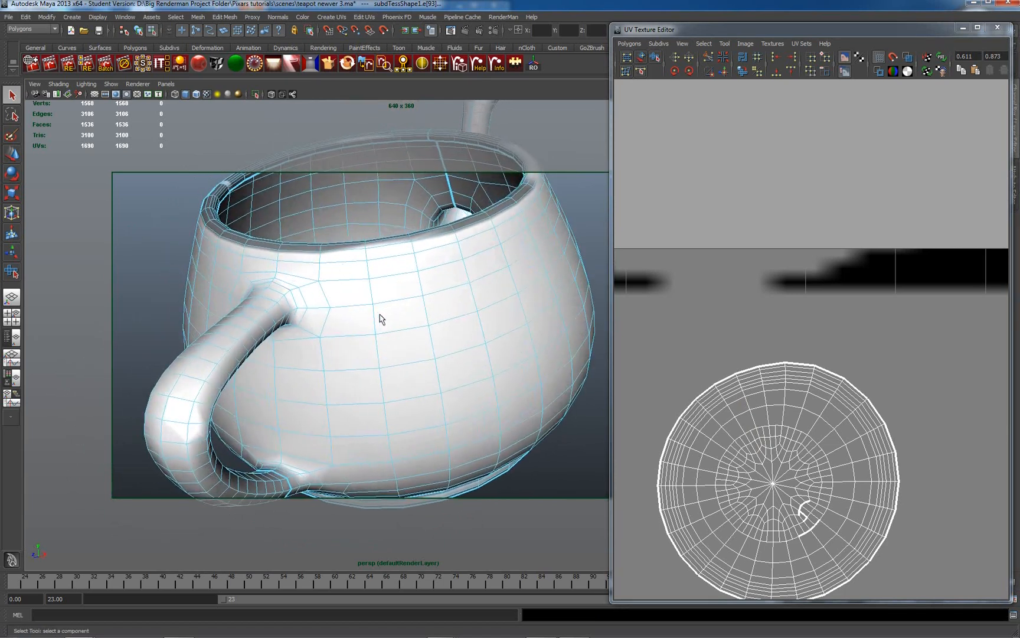
left_click_drag(381, 319, 395, 295, "alt")
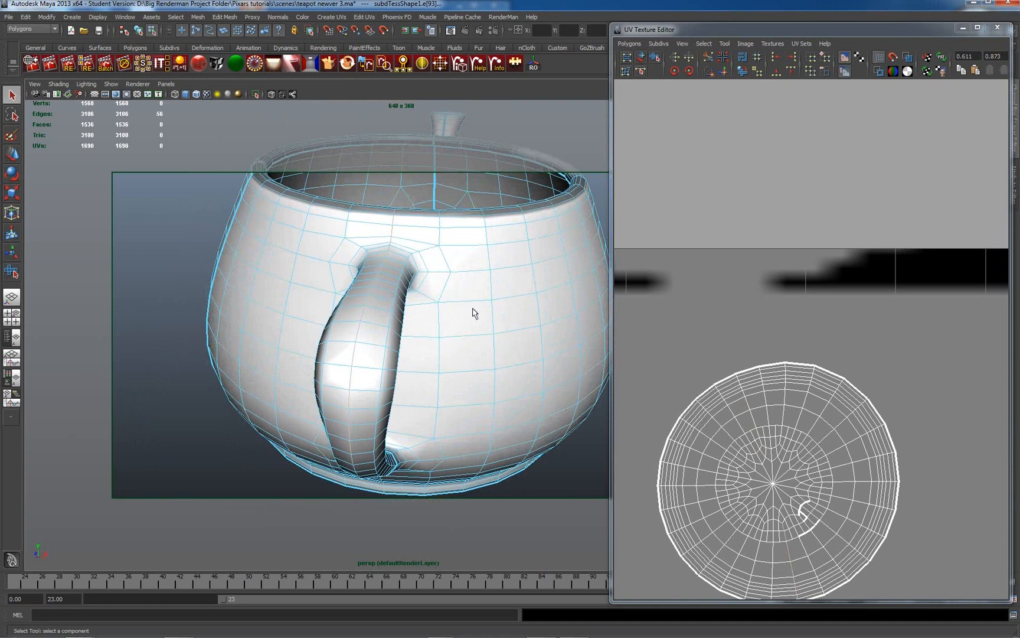
left_click_drag(501, 366, 400, 295, "alt")
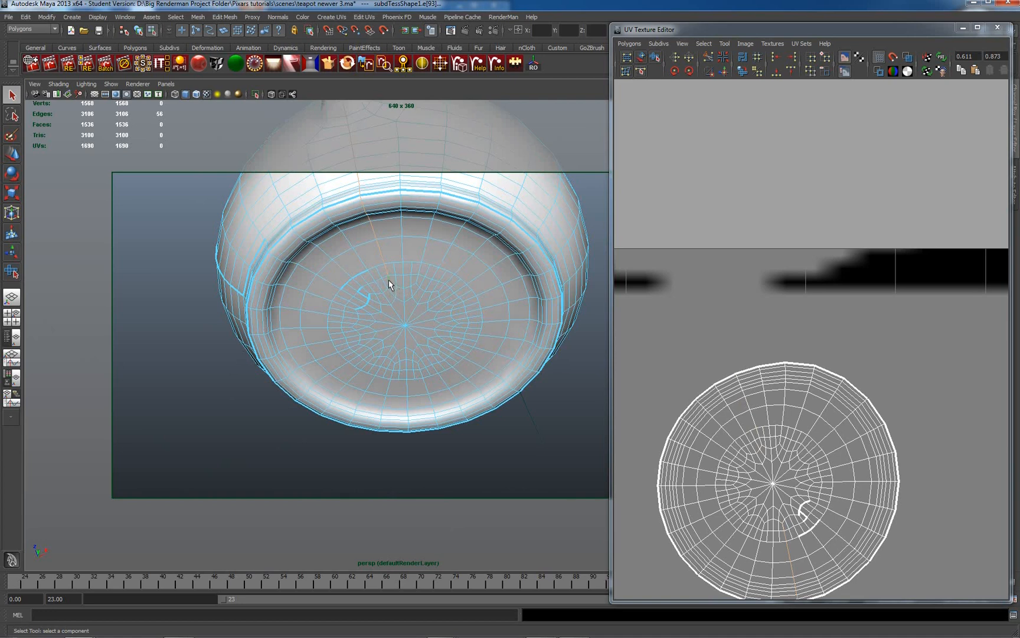
left_click(379, 259, "ctrl")
left_click_drag(414, 262, 429, 346, "alt")
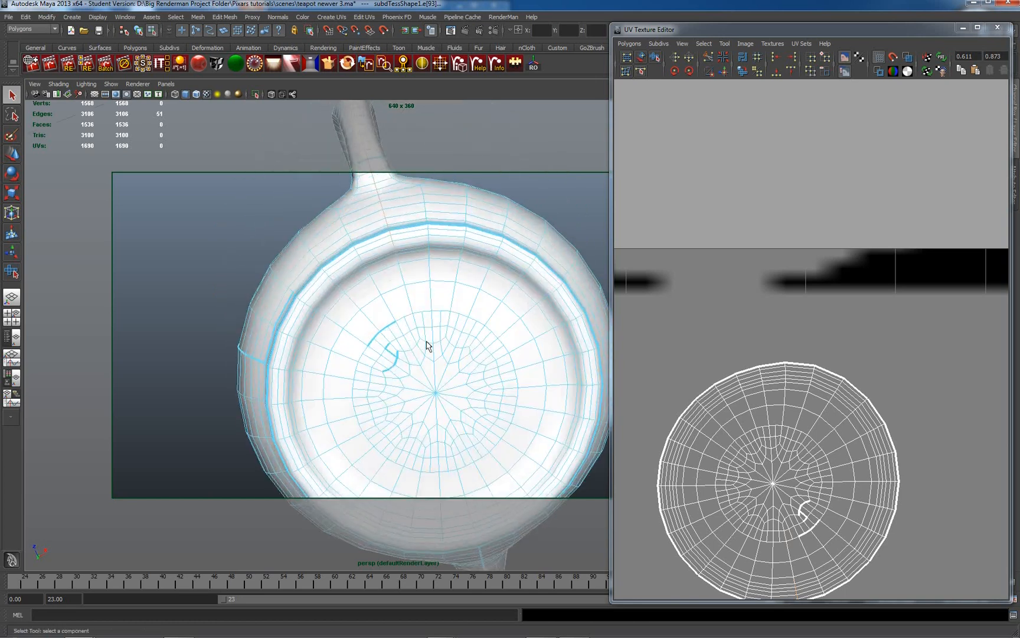
left_click(397, 254, "ctrl")
right_click_drag(425, 281, 515, 378, "alt")
middle_click_drag(468, 274, 476, 371, "alt")
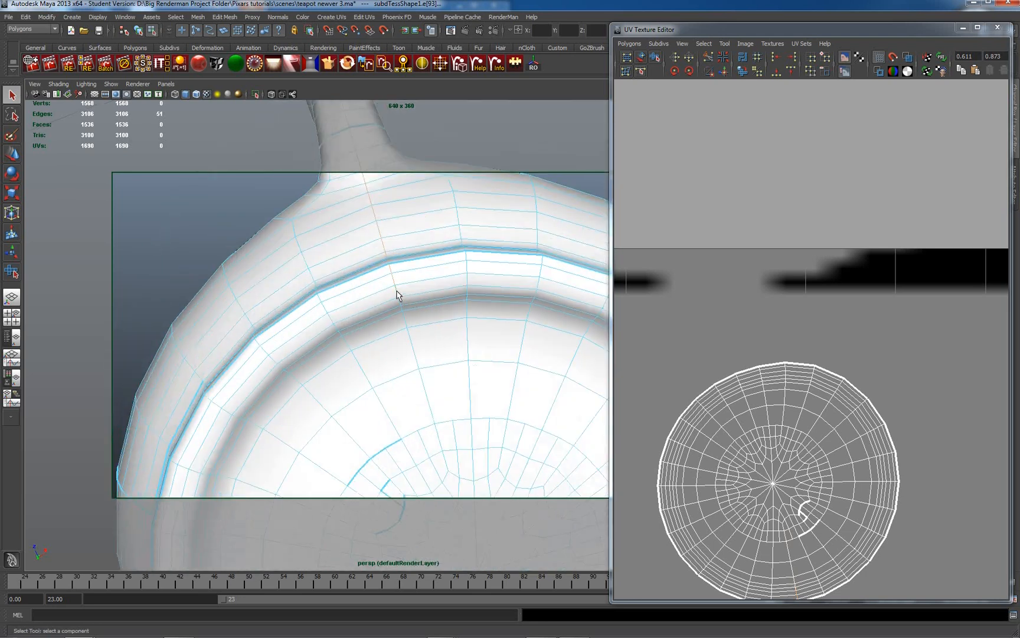
left_click(391, 273, "ctrl")
left_click_drag(426, 292, 423, 392, "alt")
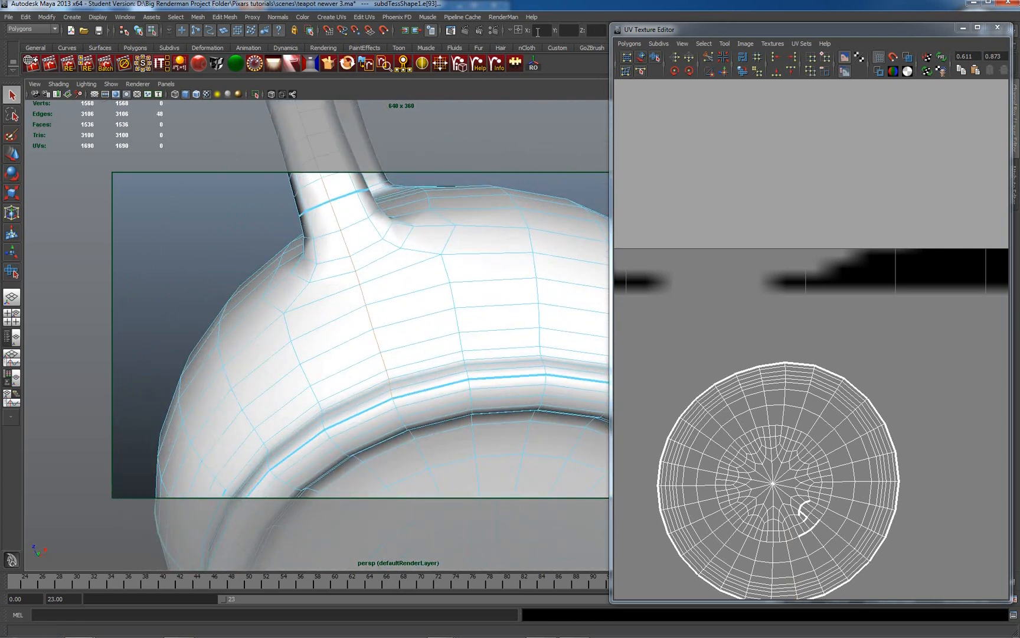
left_click(364, 17)
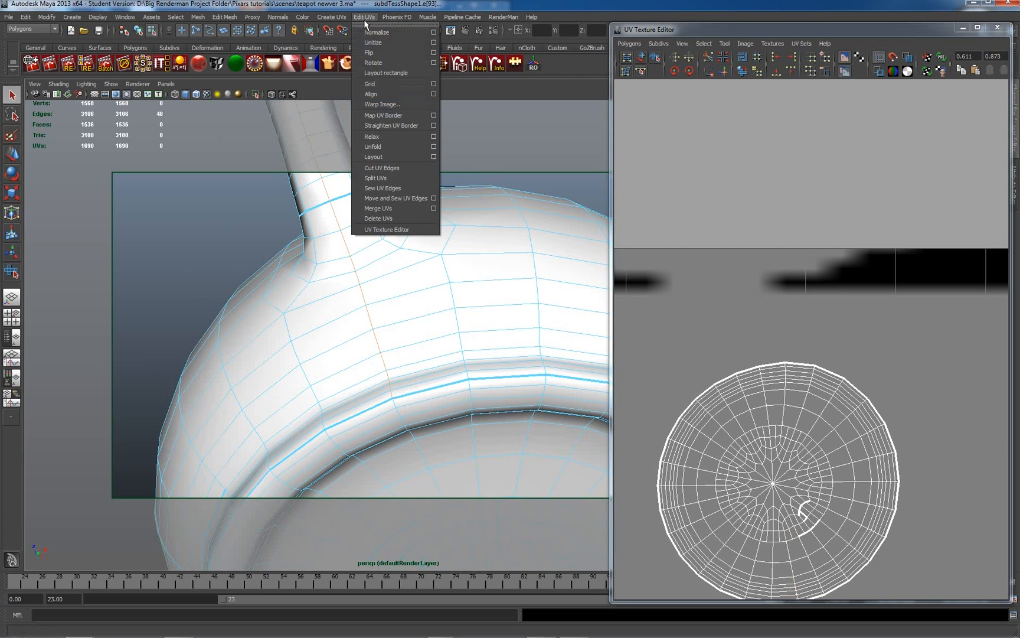
left_click(391, 171)
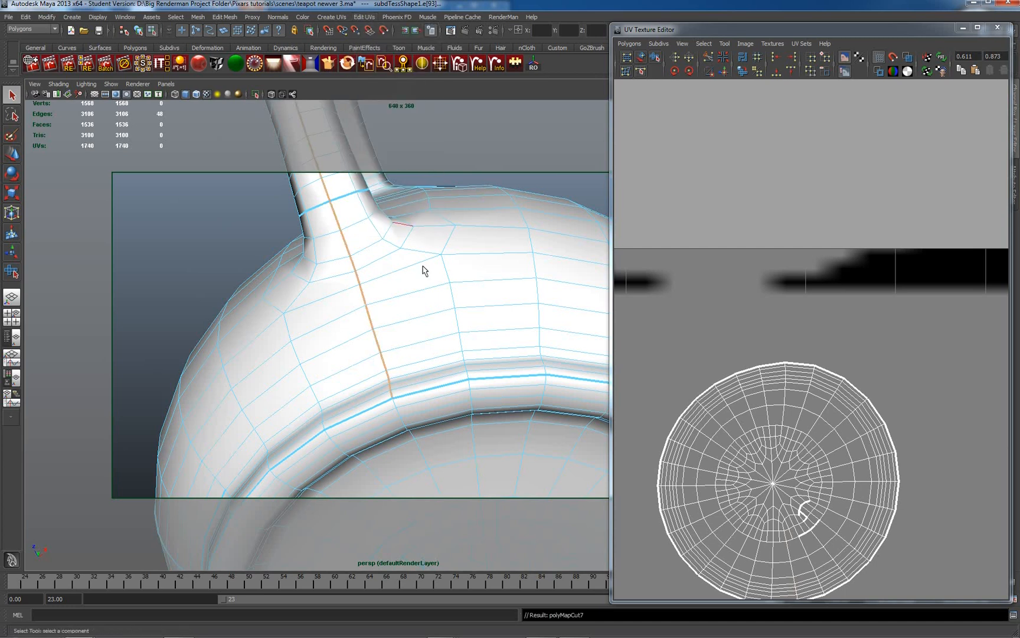
Try to select the stray cut edges along the rim segment beside the top of the handle.
left_click_drag(503, 415, 377, 387, "alt")
right_click_drag(376, 387, 450, 335, "alt")
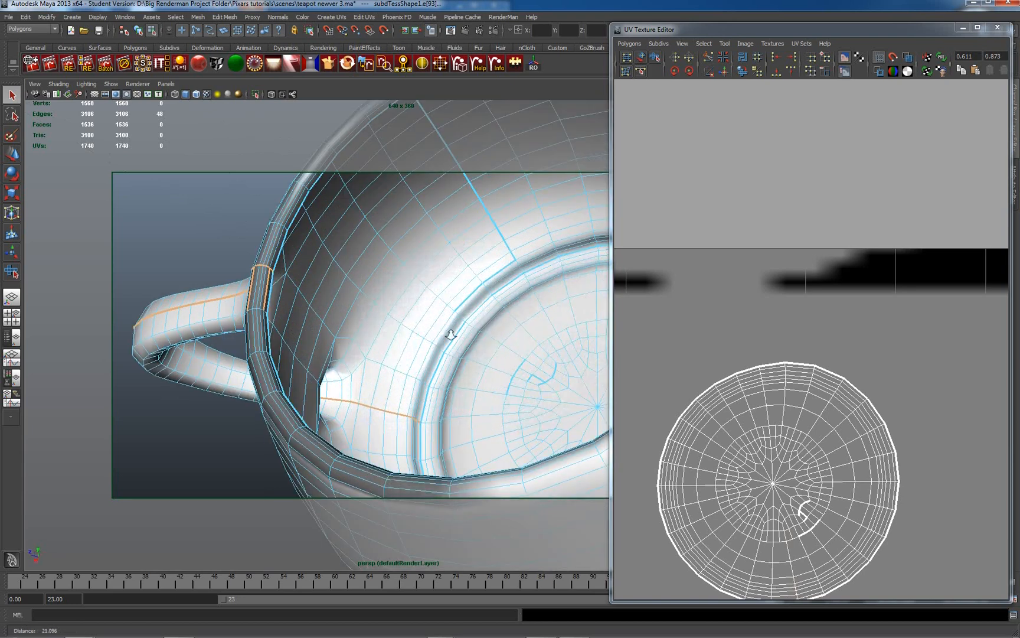
middle_click_drag(450, 335, 549, 364, "alt")
left_click_drag(549, 365, 517, 367, "alt")
right_click_drag(517, 367, 683, 434, "alt")
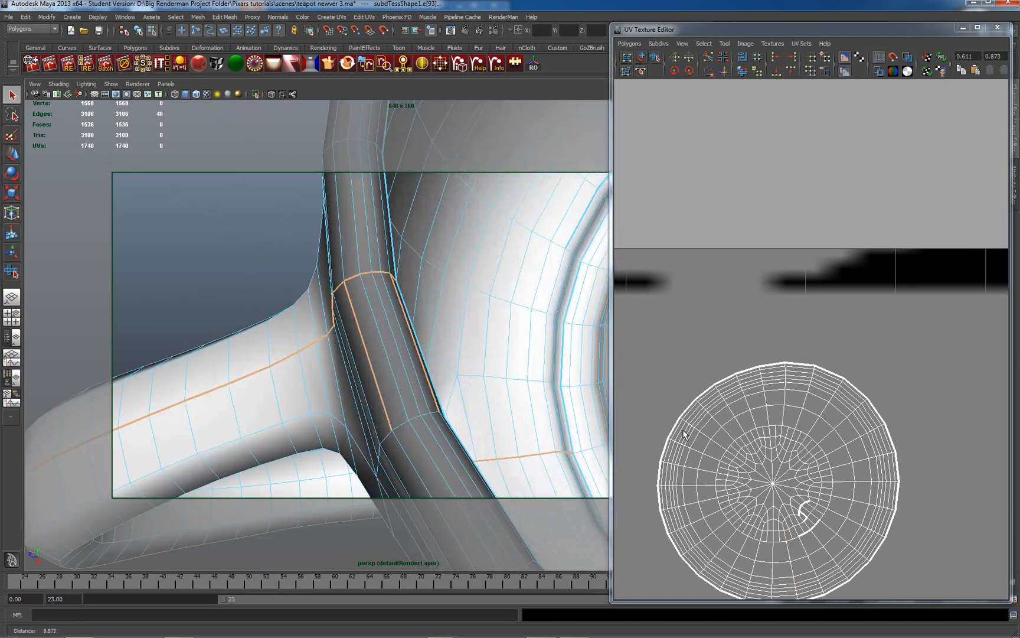
right_click_drag(512, 387, 542, 395, "alt")
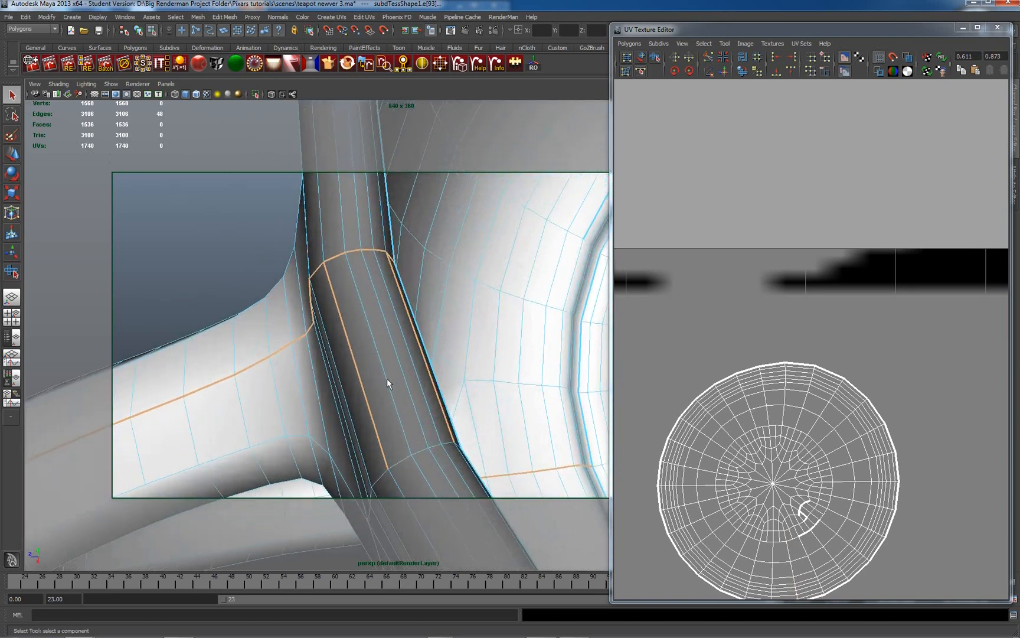
left_click(365, 400)
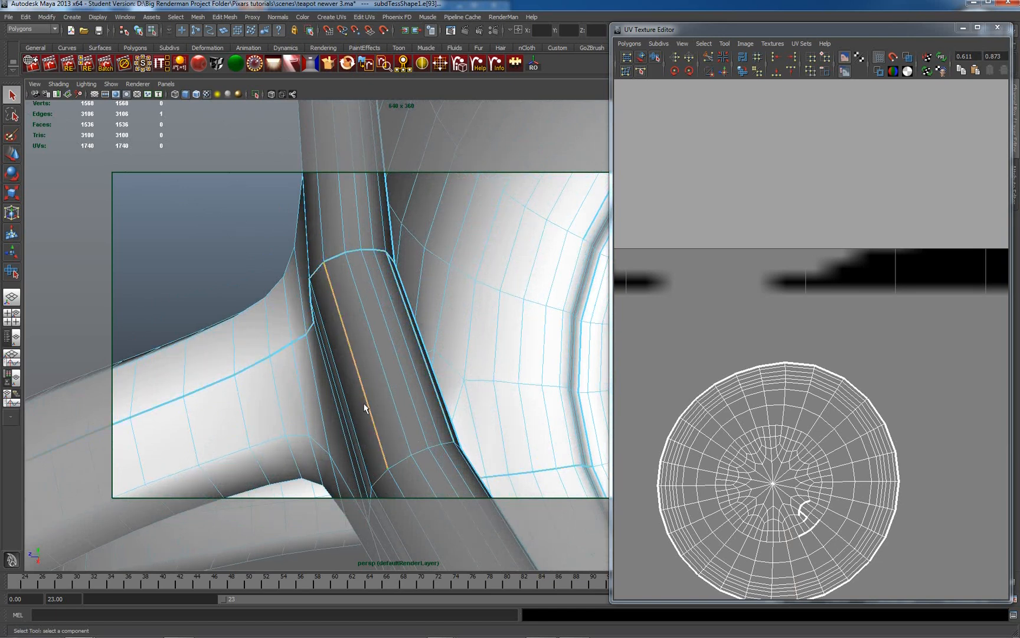
left_click(443, 414, "shift")
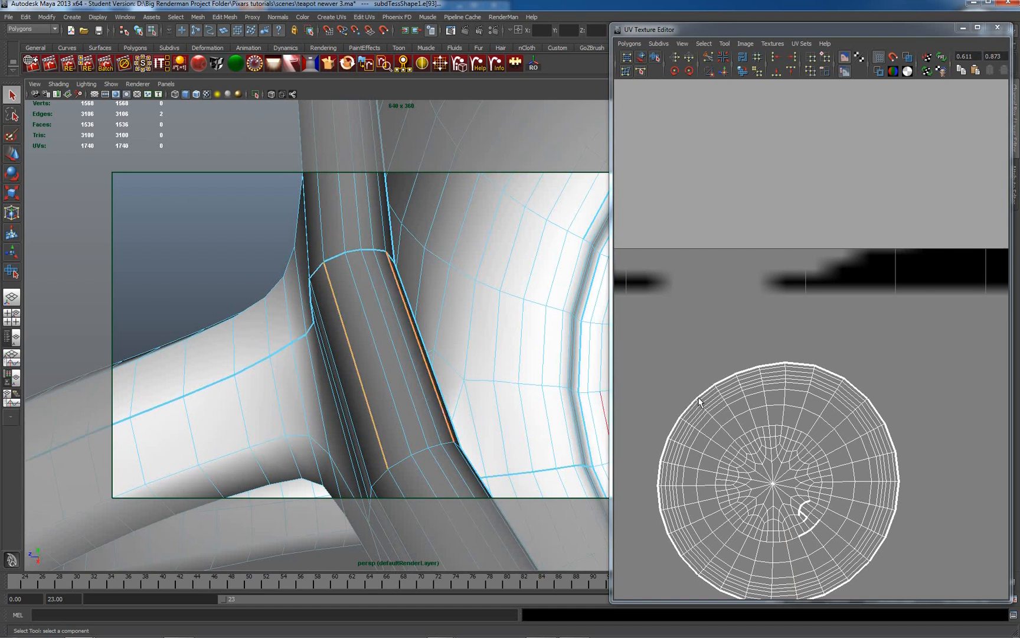
mouse_move(478, 451)
left_mouse_down("alt")
mouse_move(447, 447)
mouse_move(482, 442)
left_mouse_up("alt")
left_click(398, 358)
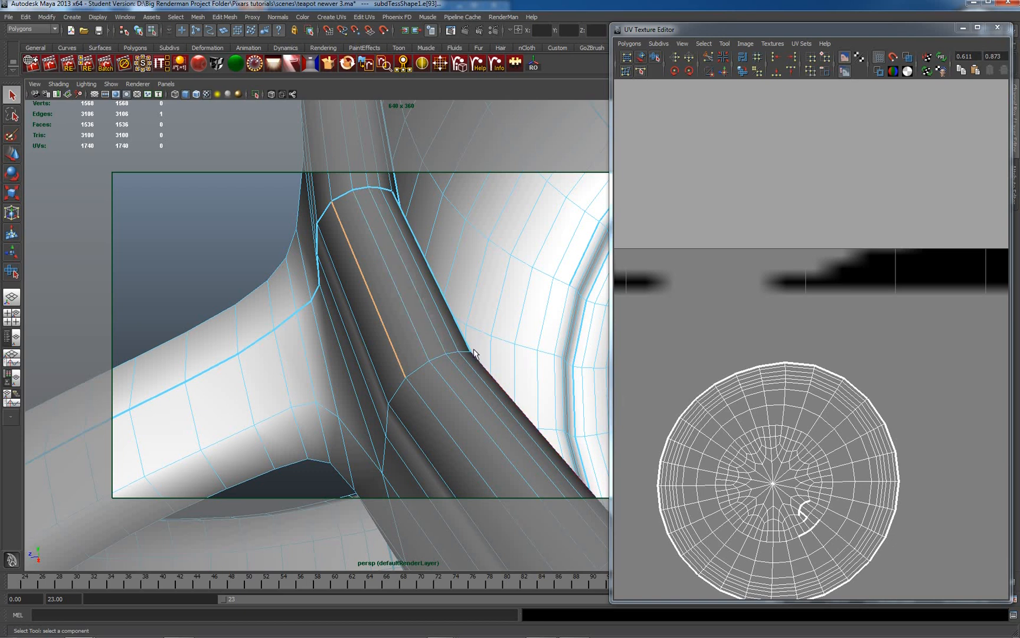
left_click_drag(486, 379, 442, 383, "alt")
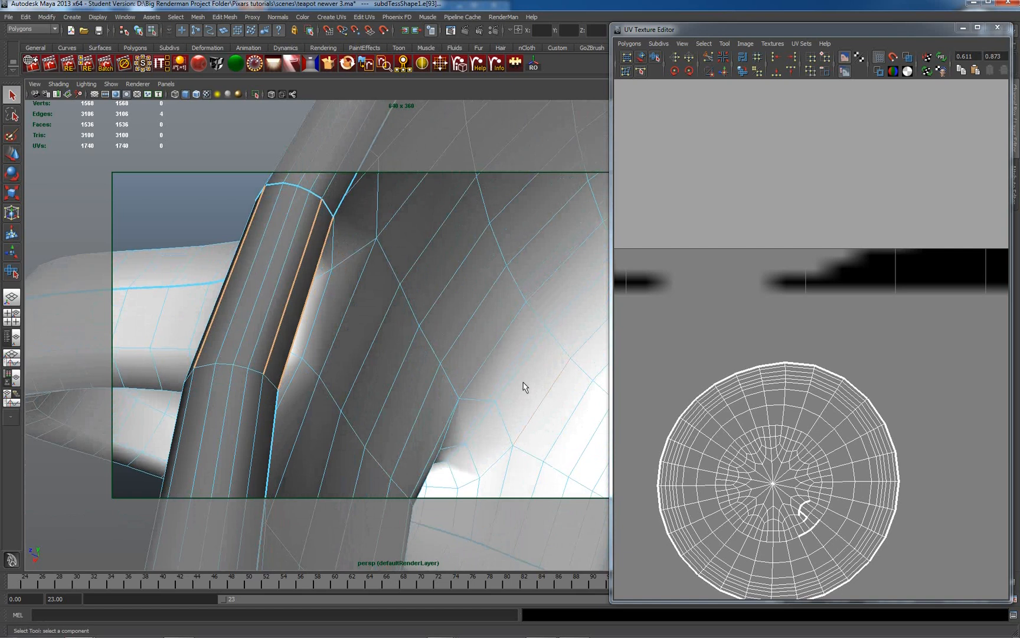
mouse_move(524, 383)
left_mouse_down()
mouse_move(559, 420)
mouse_move(528, 390)
mouse_move(536, 397)
left_mouse_up()
left_click_drag(522, 392, 488, 385, "alt")
middle_click_drag(438, 329, 541, 398, "alt")
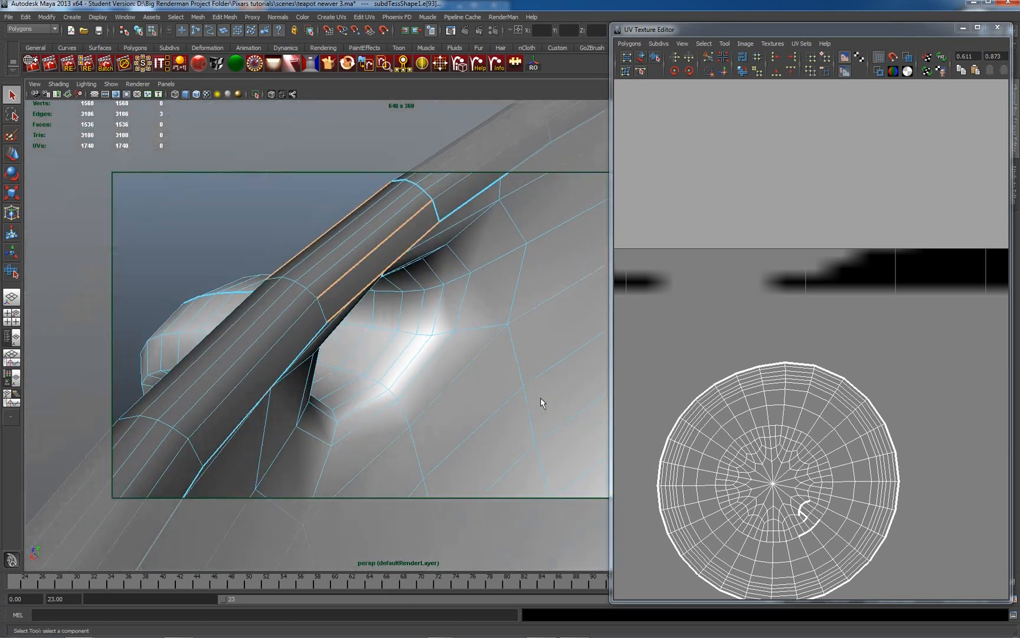
left_click(348, 306, "shift")
left_click(358, 298)
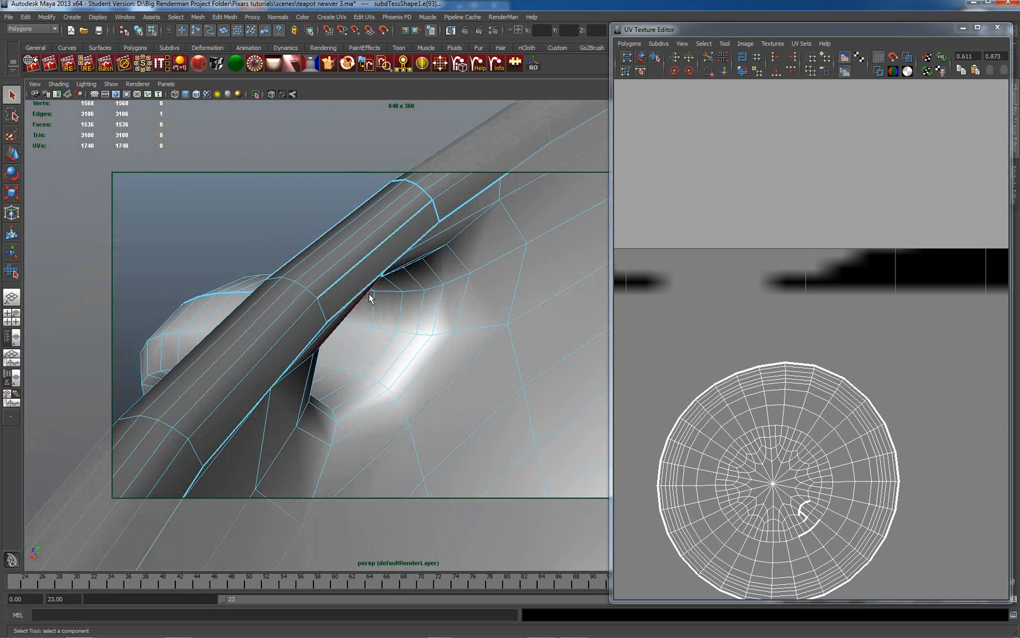
double_click(355, 282)
double_click(358, 283)
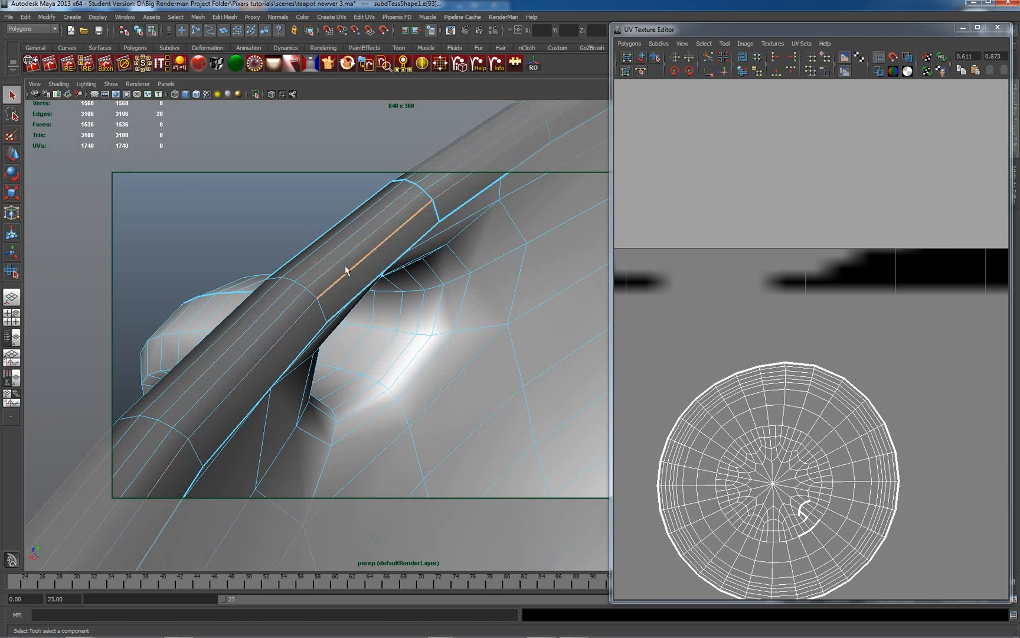
Select a UV on the outside of the pot's body and run Unfold on it.
left_click_drag(310, 211, 414, 237, "alt")
scroll(454, 247, "down", 5)
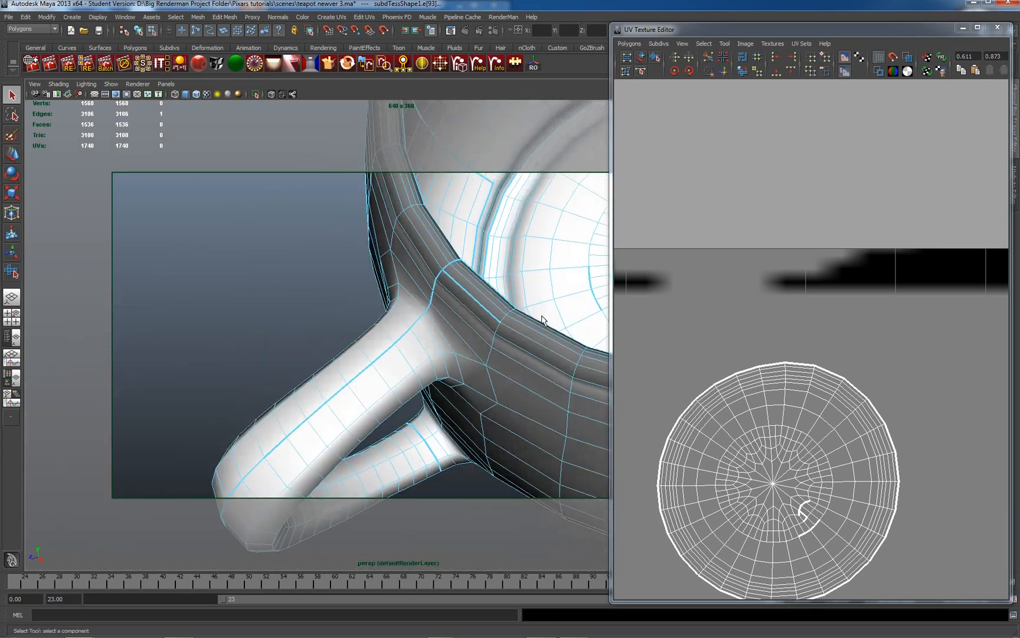
scroll(481, 291, "up", 2)
mouse_move(527, 307)
left_mouse_down("alt")
mouse_move(499, 285)
mouse_move(586, 362)
mouse_move(521, 348)
mouse_move(515, 331)
mouse_move(550, 321)
mouse_move(546, 313)
left_mouse_up("alt")
scroll(585, 362, "down", 4)
scroll(547, 313, "down", 6)
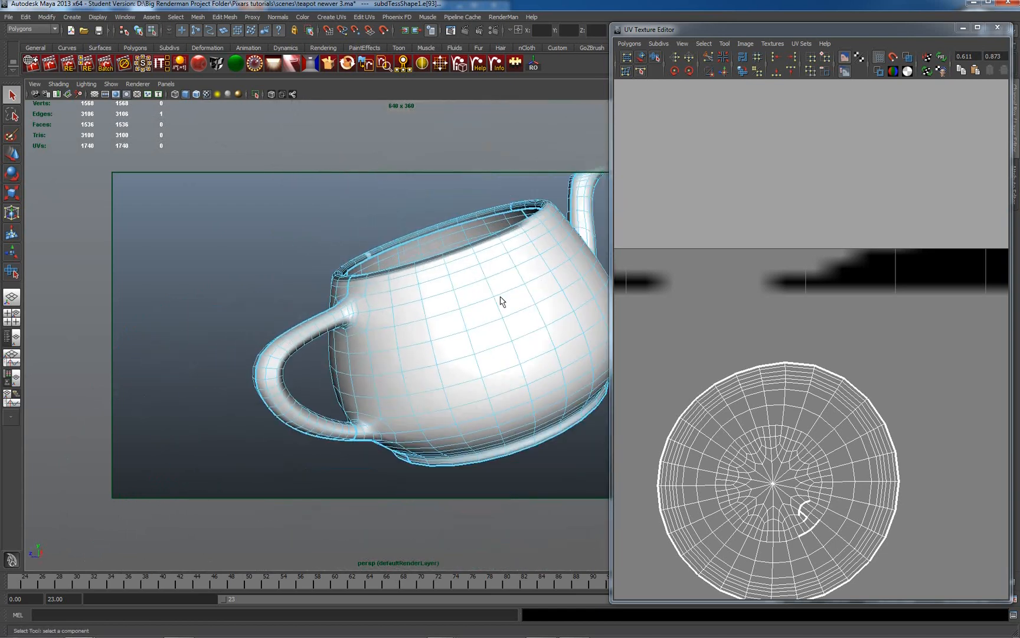
right_click_drag(501, 301, 523, 301)
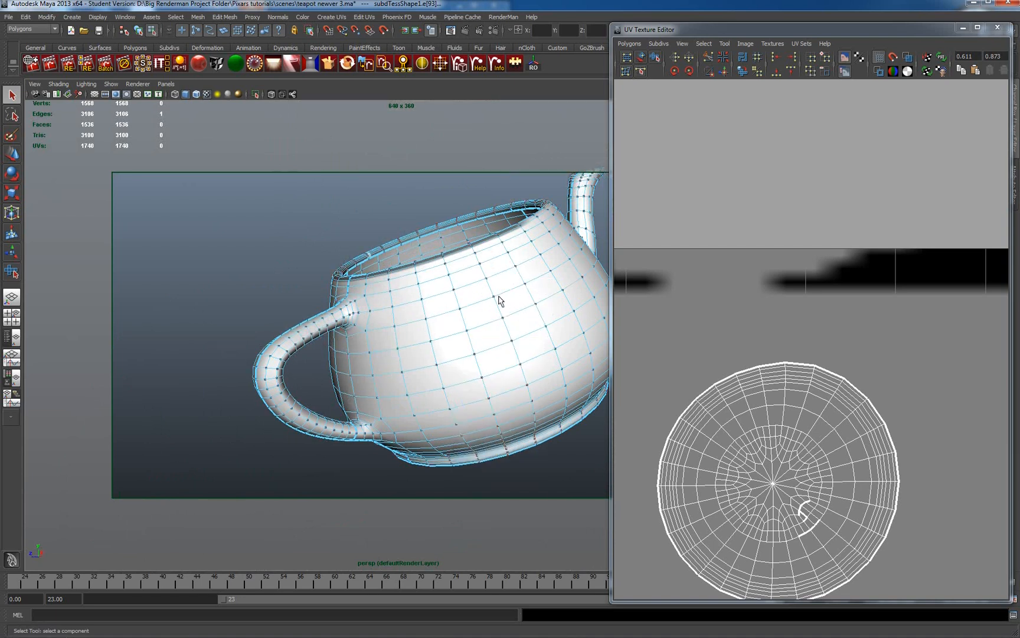
left_click(493, 297)
left_click(631, 43)
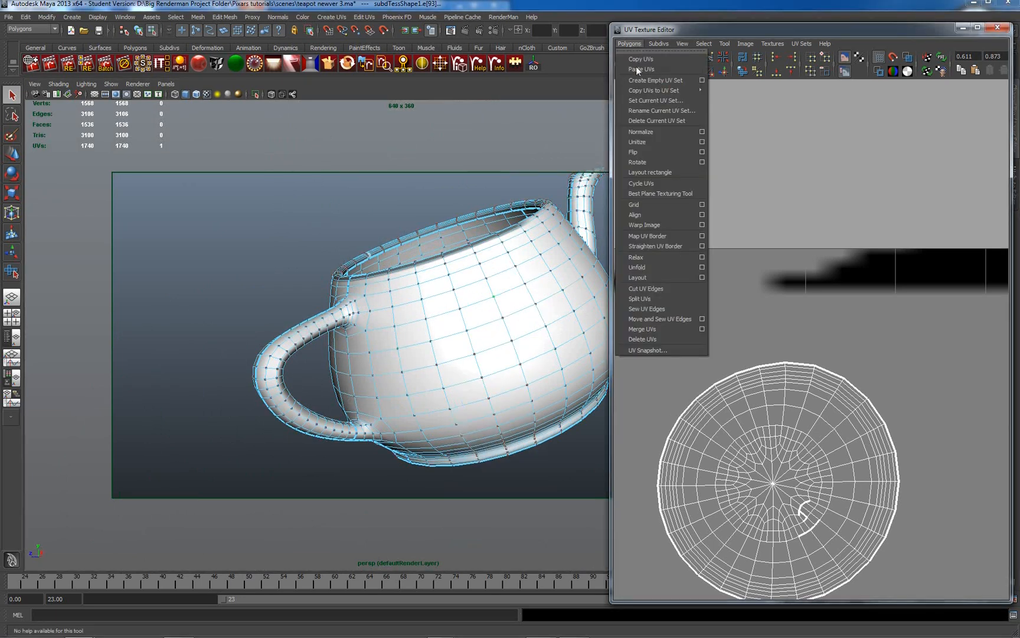
left_click(656, 267)
scroll(712, 333, "down", 8)
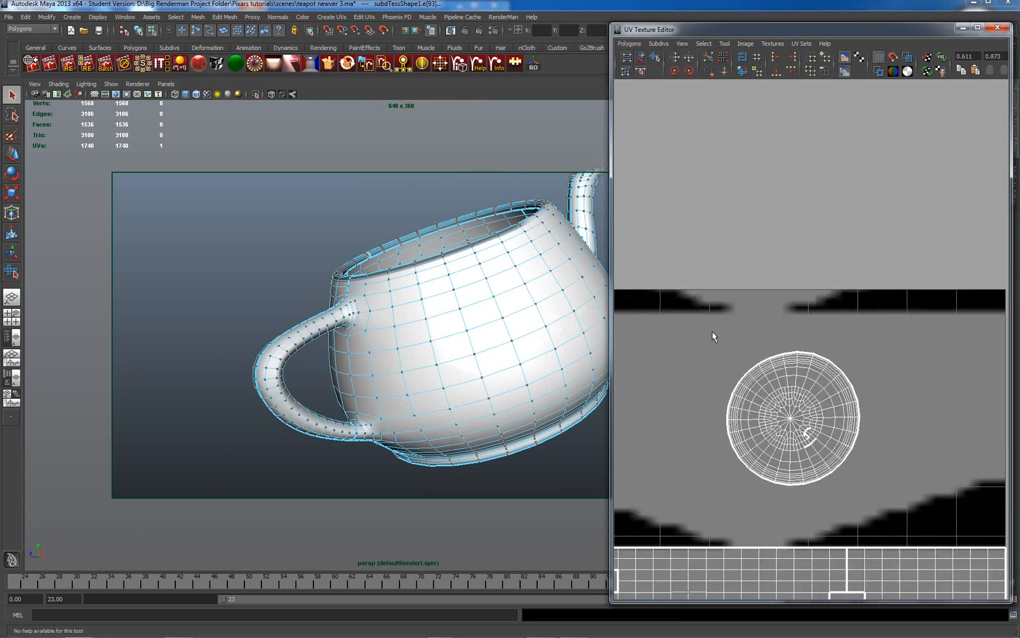
Try unfolding the pot body's entire UV shell from the selected UV, then undo the unfold.
scroll(712, 330, "up", 1)
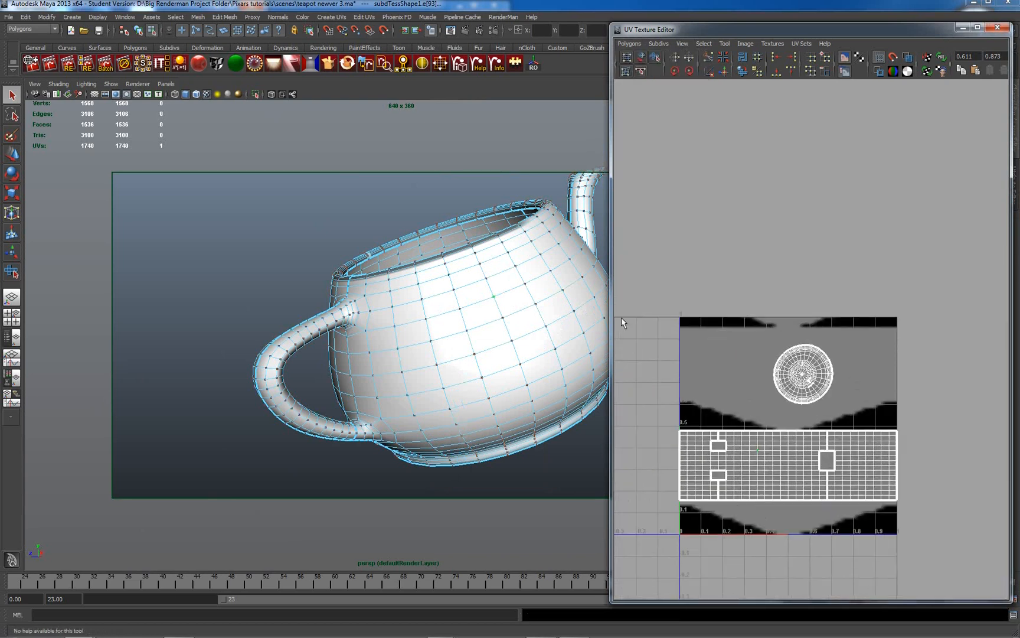
right_click(495, 298, "shift")
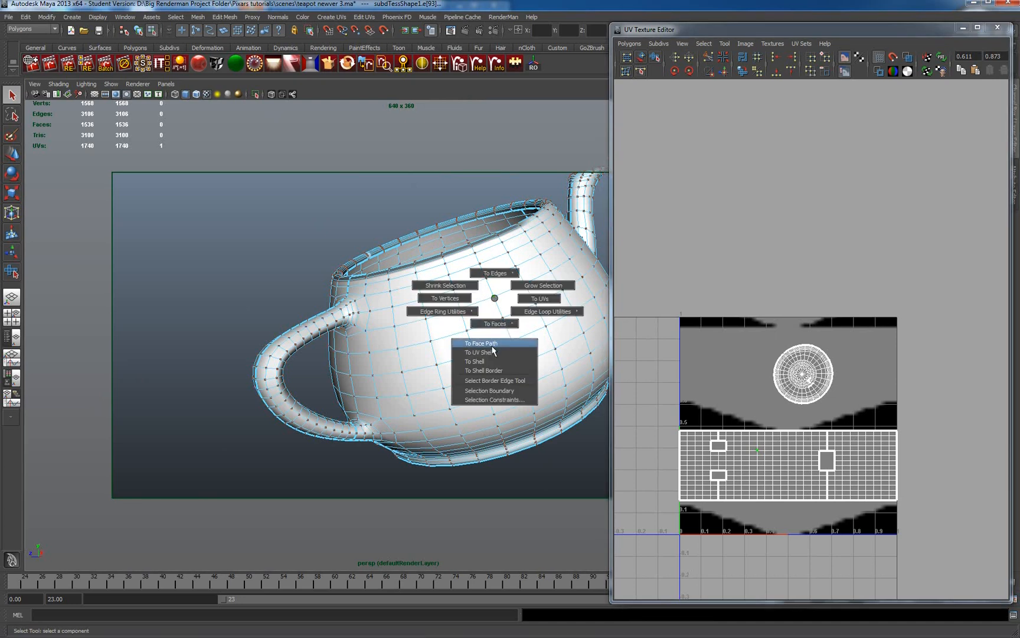
left_click(479, 352)
left_click(630, 44)
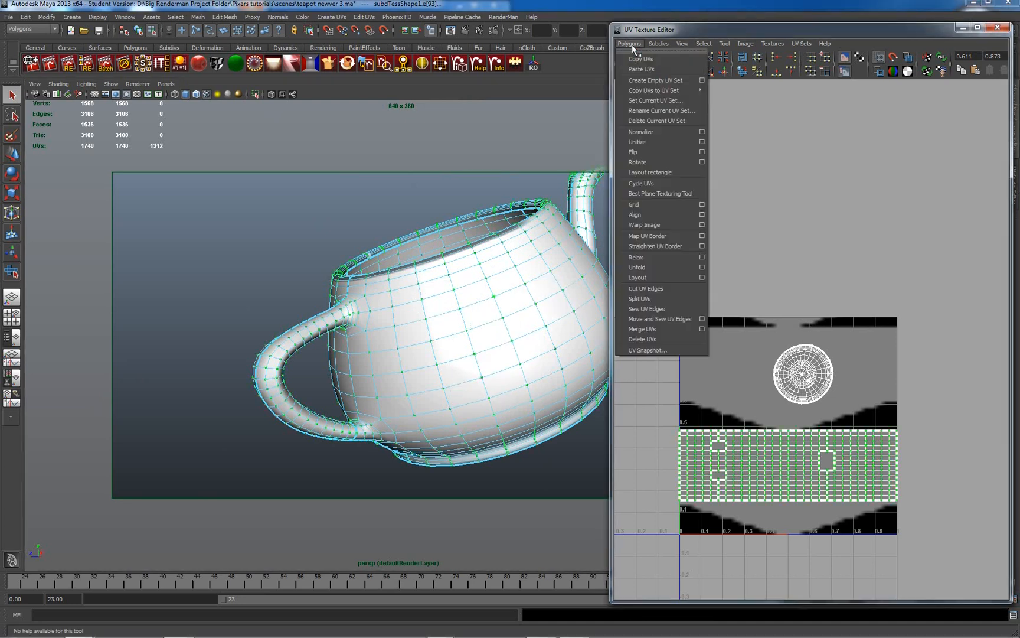
left_click(660, 268)
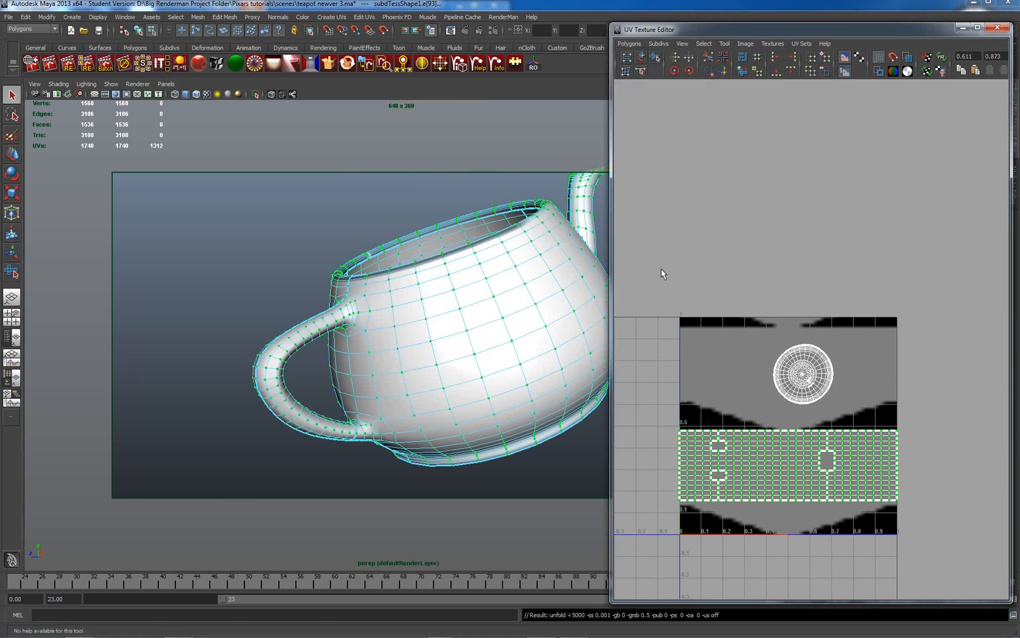
scroll(729, 335, "down", 1)
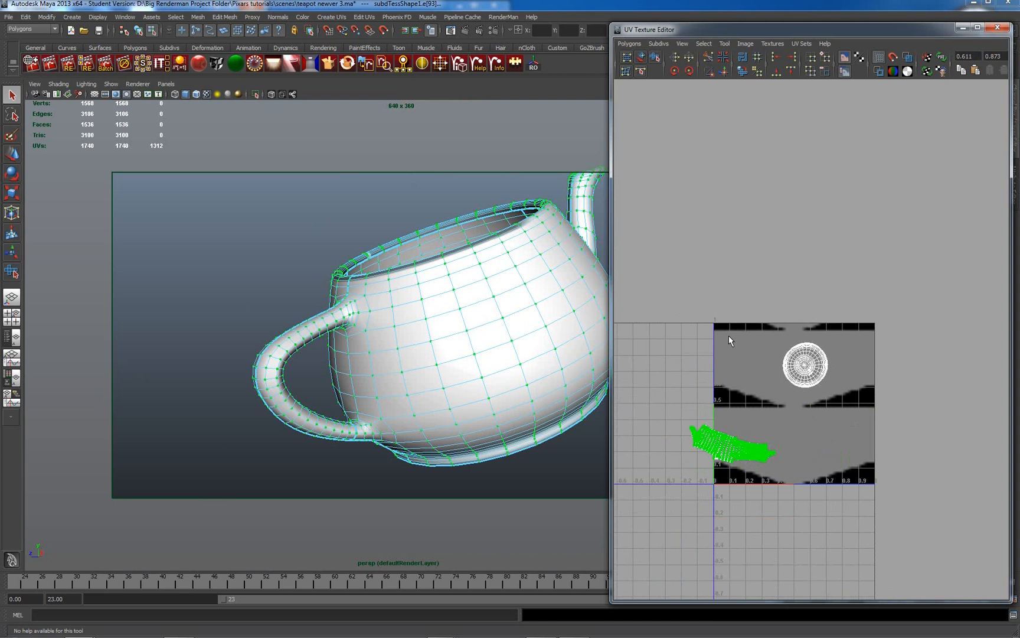
scroll(729, 336, "up", 2)
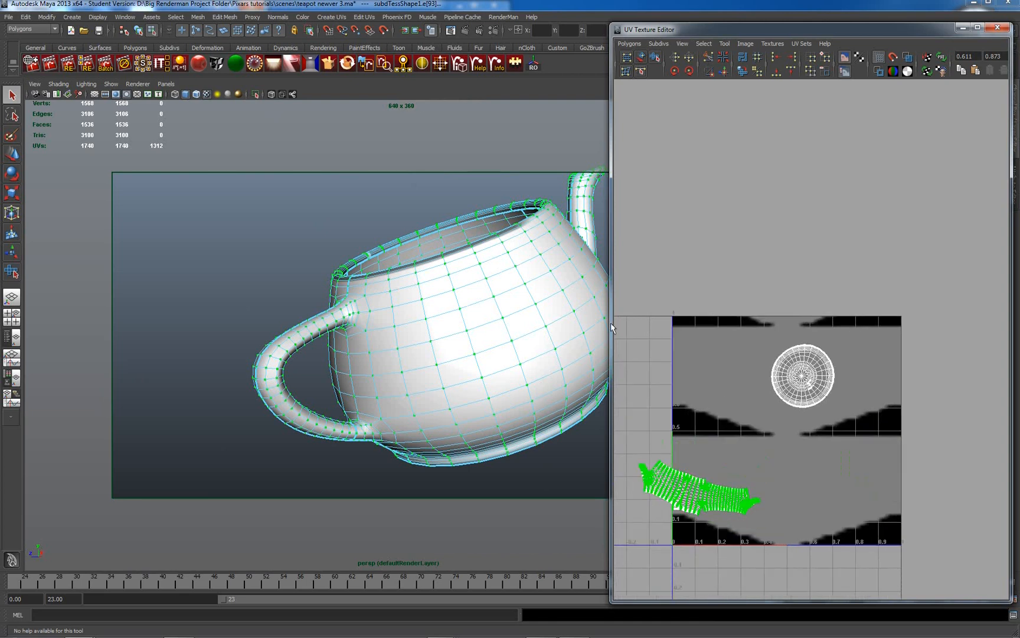
mouse_move(569, 332)
left_mouse_down("alt")
mouse_move(533, 326)
mouse_move(579, 271)
mouse_move(581, 298)
mouse_move(617, 300)
mouse_move(606, 315)
mouse_move(621, 303)
mouse_move(581, 303)
mouse_move(595, 314)
mouse_move(584, 319)
left_mouse_up("alt")
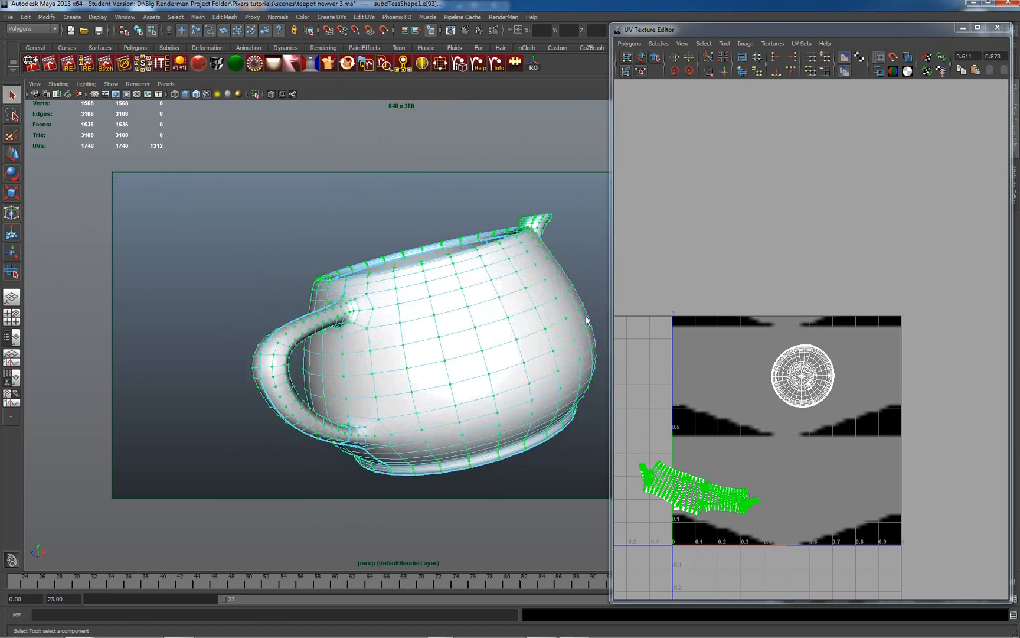
key("ctrl+z")
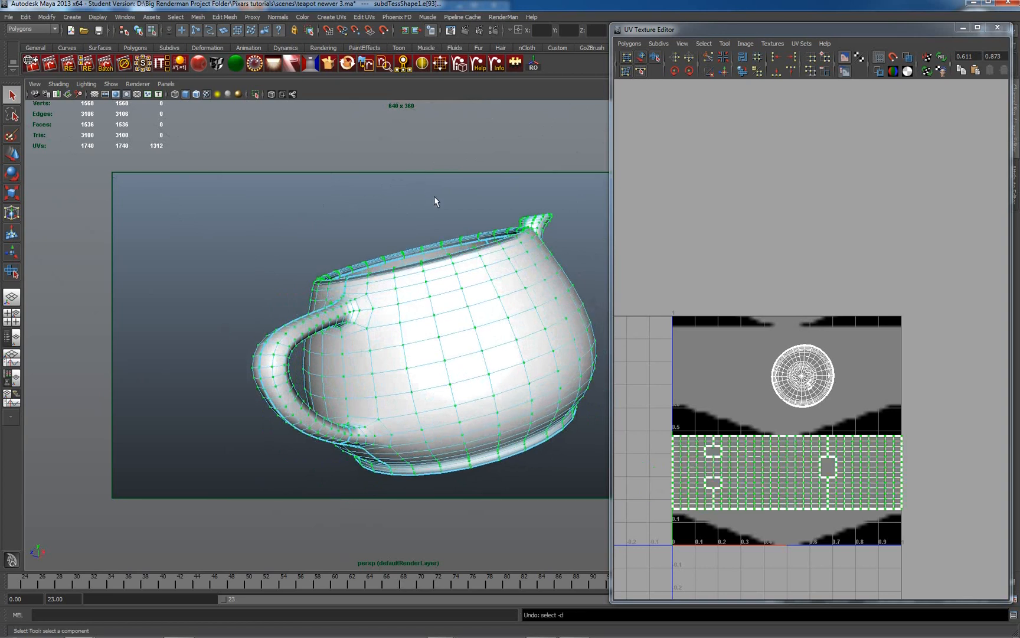
Select the edge loop running along the inside of the handle and the body behind it, and cut the UVs along it.
left_click_drag(372, 253, 405, 200, "alt")
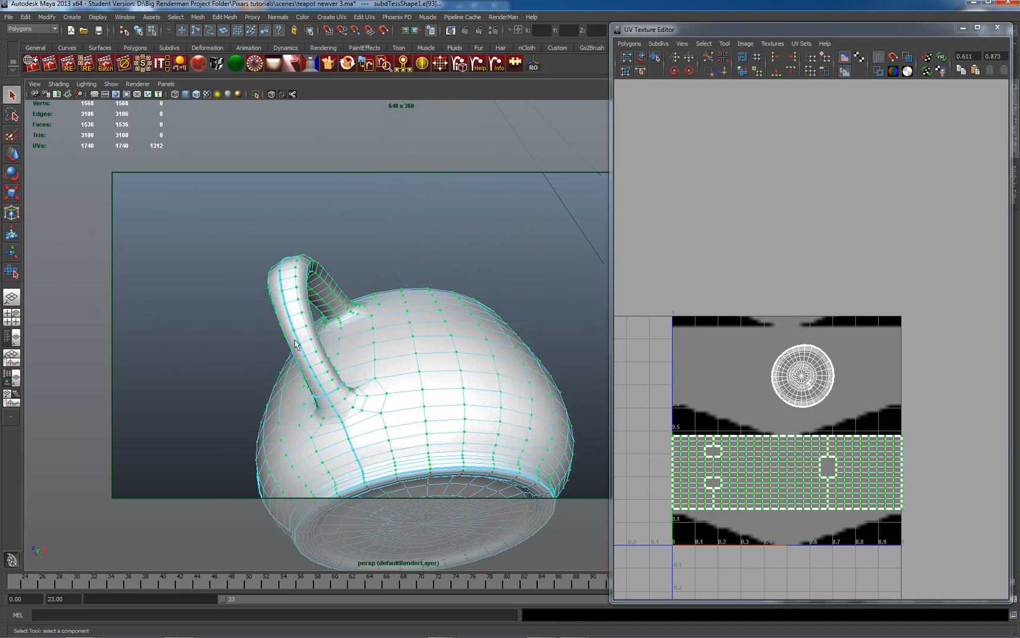
right_click_drag(340, 350, 338, 345)
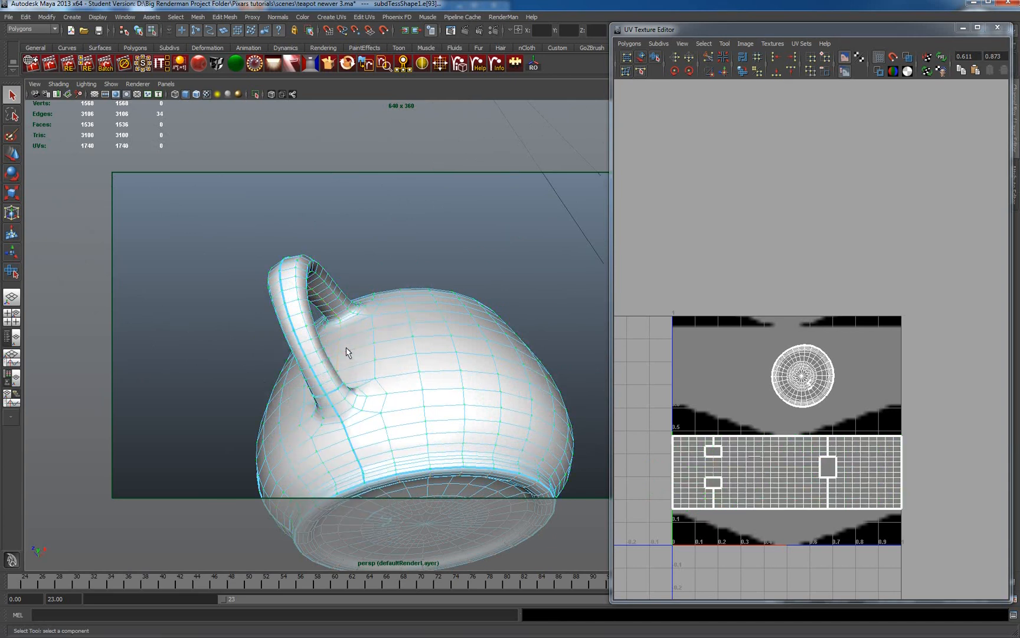
left_click_drag(399, 305, 361, 283, "alt")
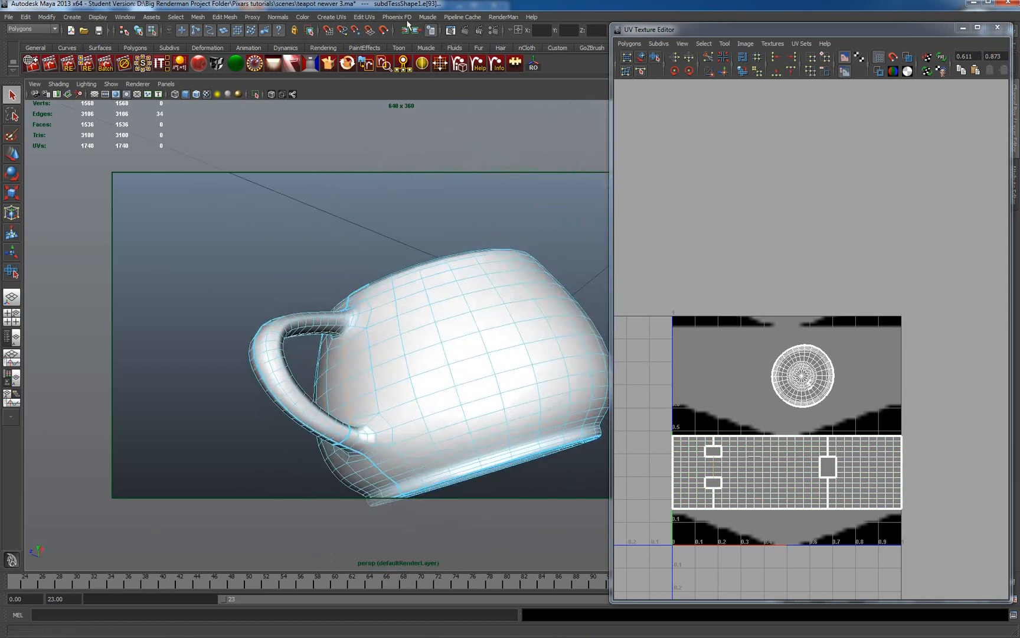
left_click(361, 18)
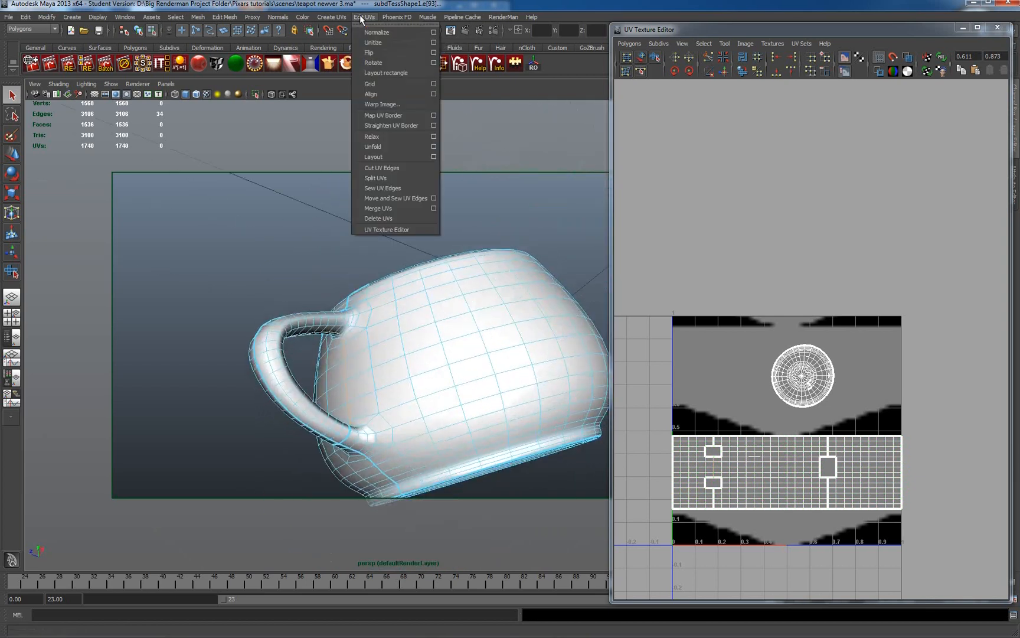
left_click(385, 170)
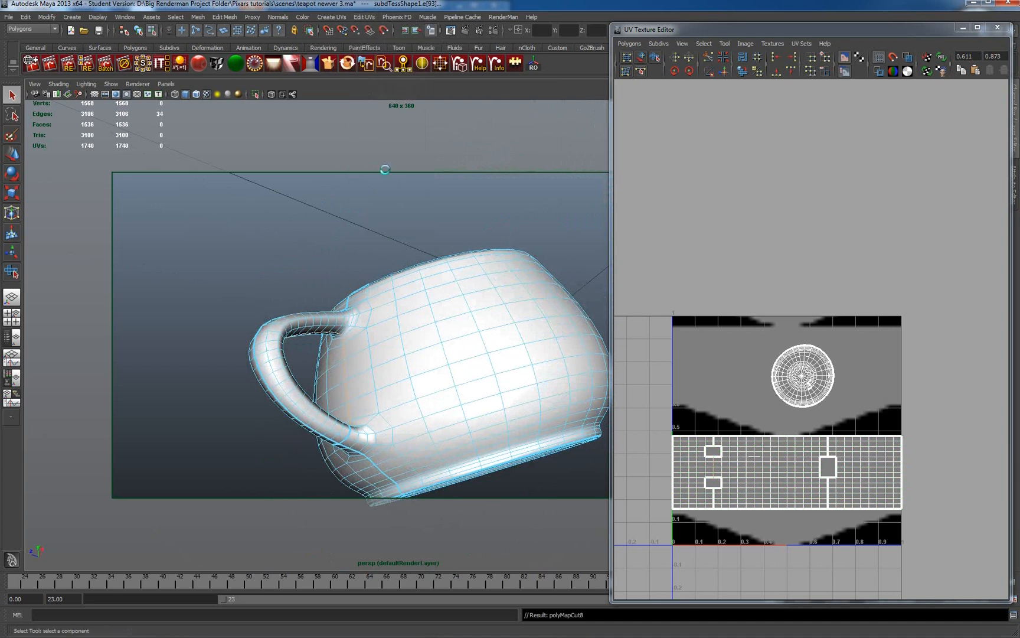
Select a UV on one side of the pot's body, expand the selection to its UV shell and unfold it.
right_click(453, 330)
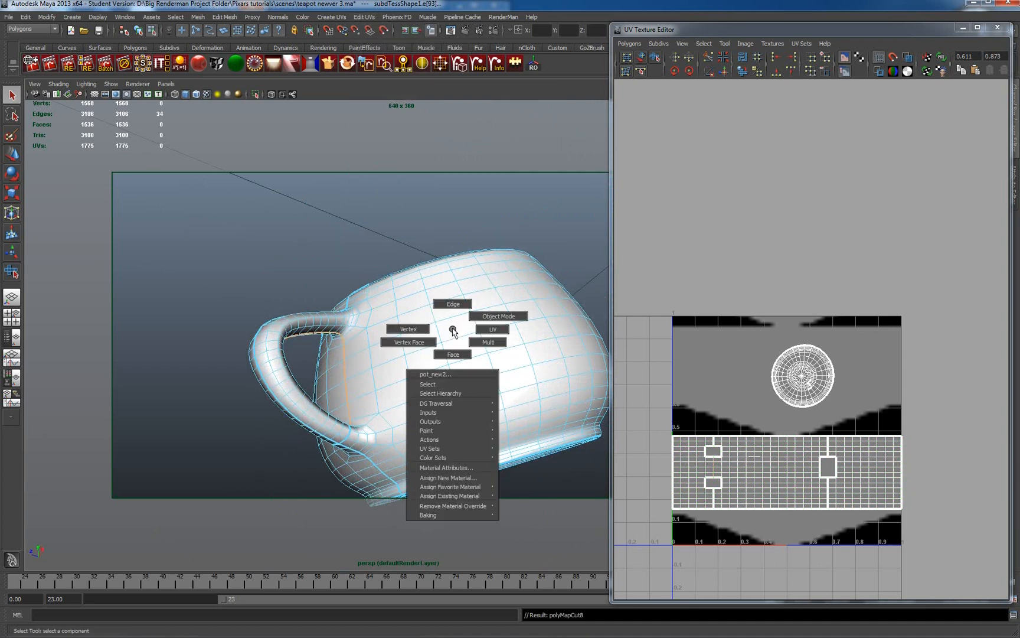
left_click(490, 329)
left_click(479, 335)
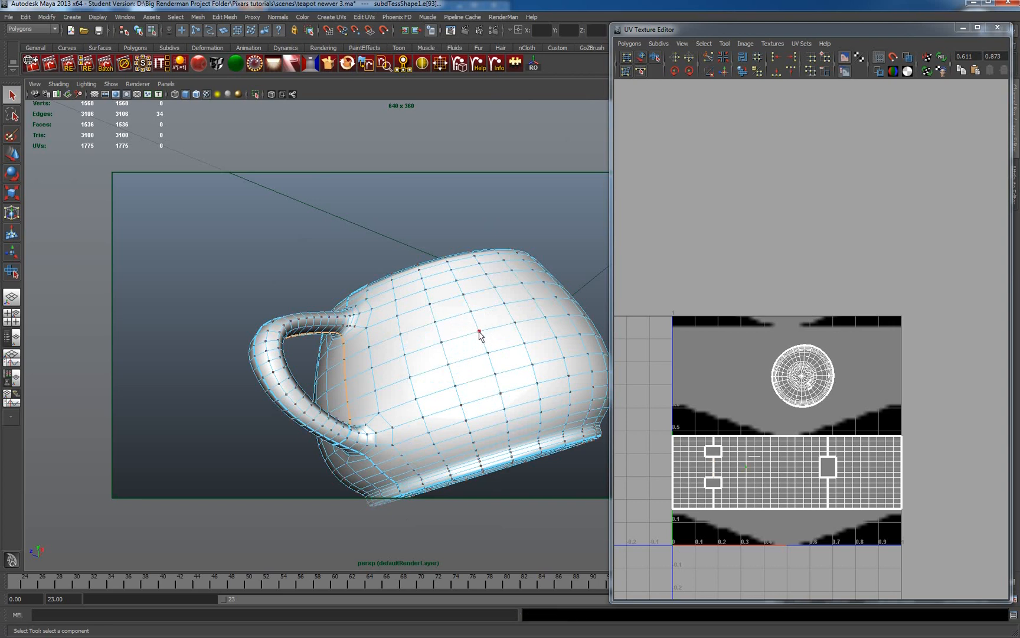
right_click_drag(472, 336, 473, 391, "ctrl")
left_click_drag(481, 360, 490, 385, "alt")
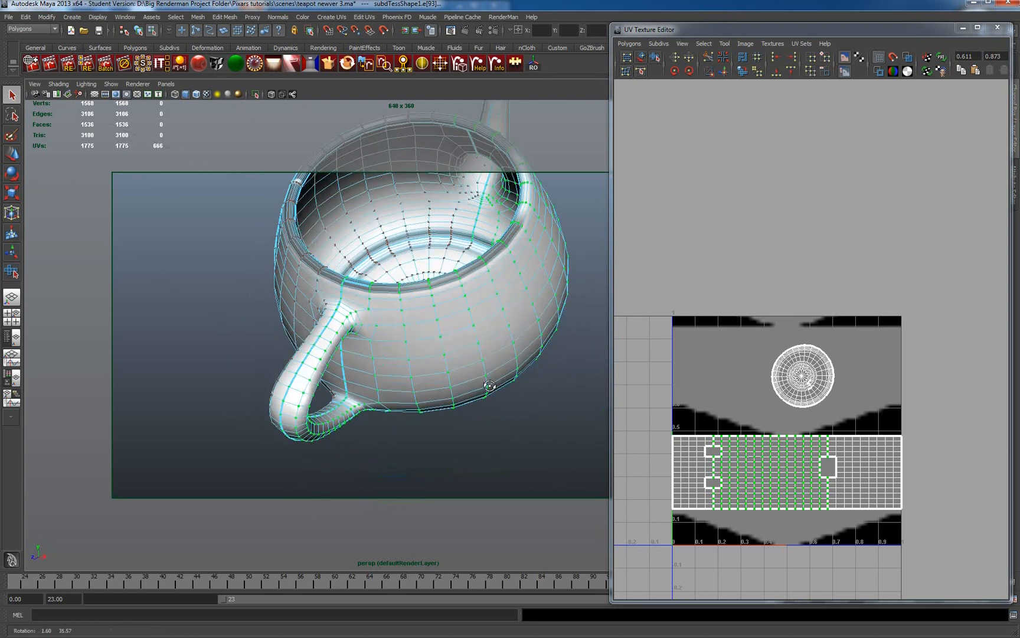
left_click(630, 43)
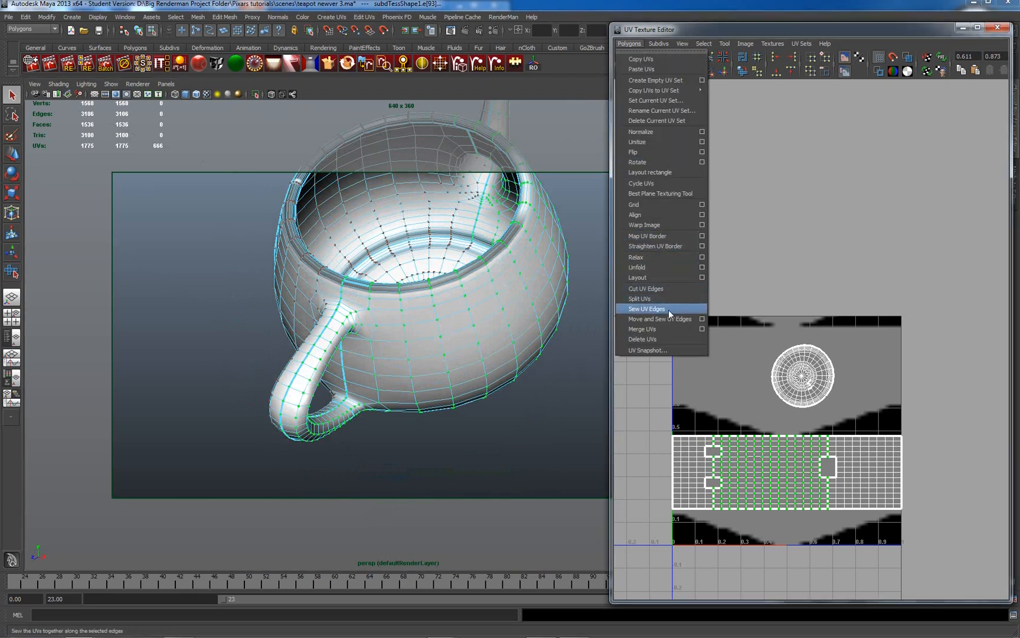
left_click(658, 273)
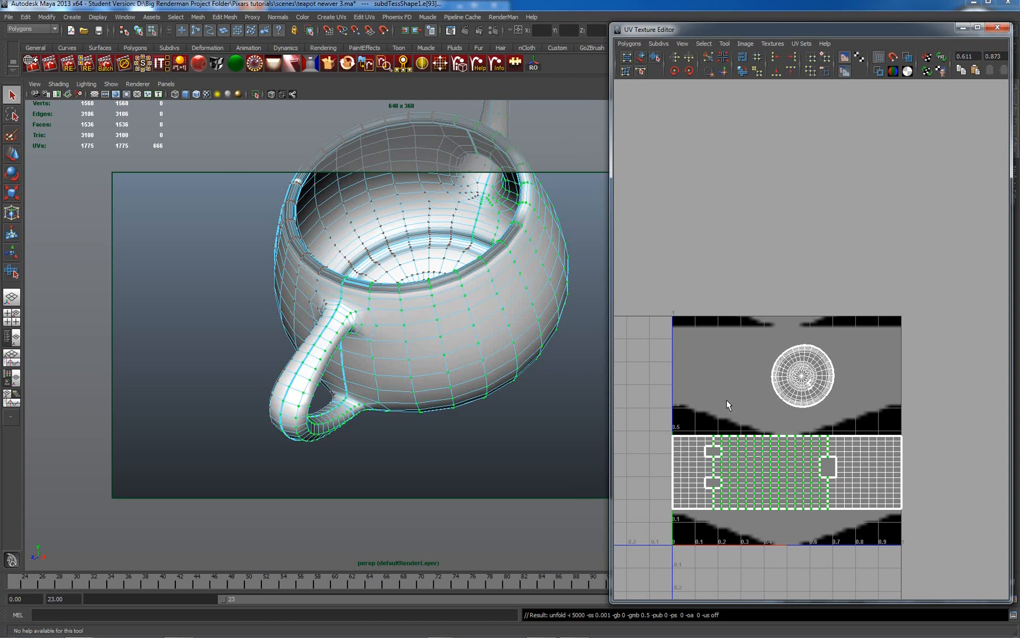
Try to select the unfolded half's UV shell in the UV Texture Editor with the Move tool active.
middle_click_drag(727, 397, 724, 373, "alt")
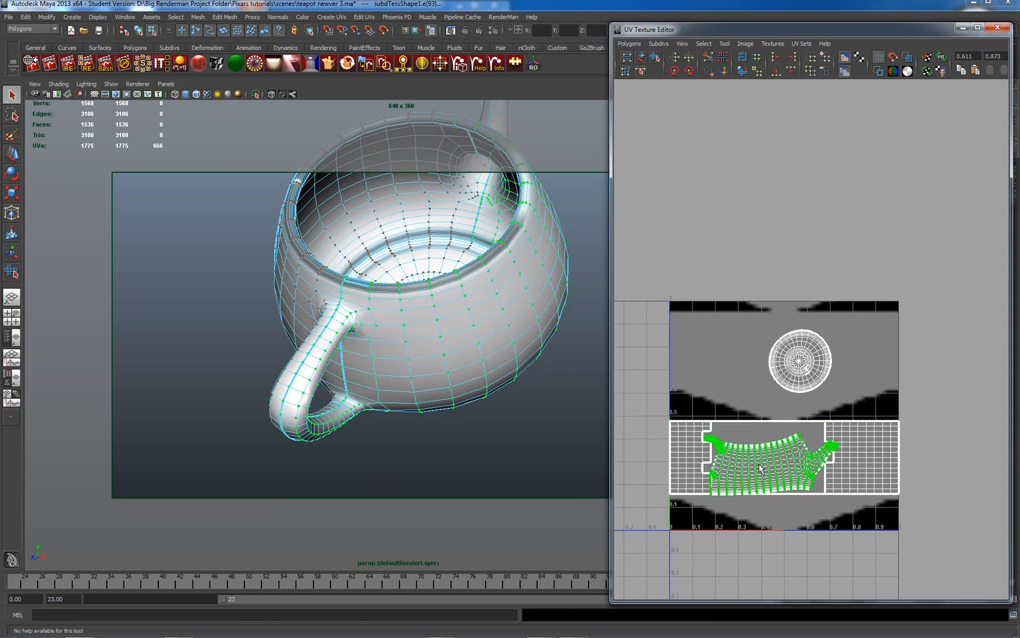
key("w")
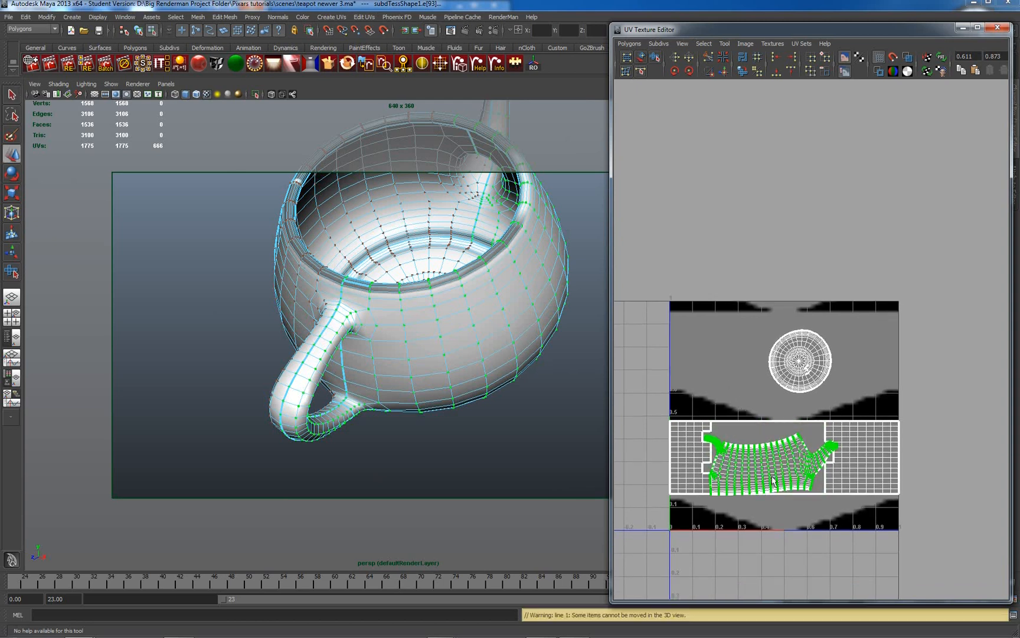
right_click_drag(767, 460, 798, 462)
left_click_drag(786, 442, 771, 465)
right_click_drag(773, 466, 795, 452, "ctrl")
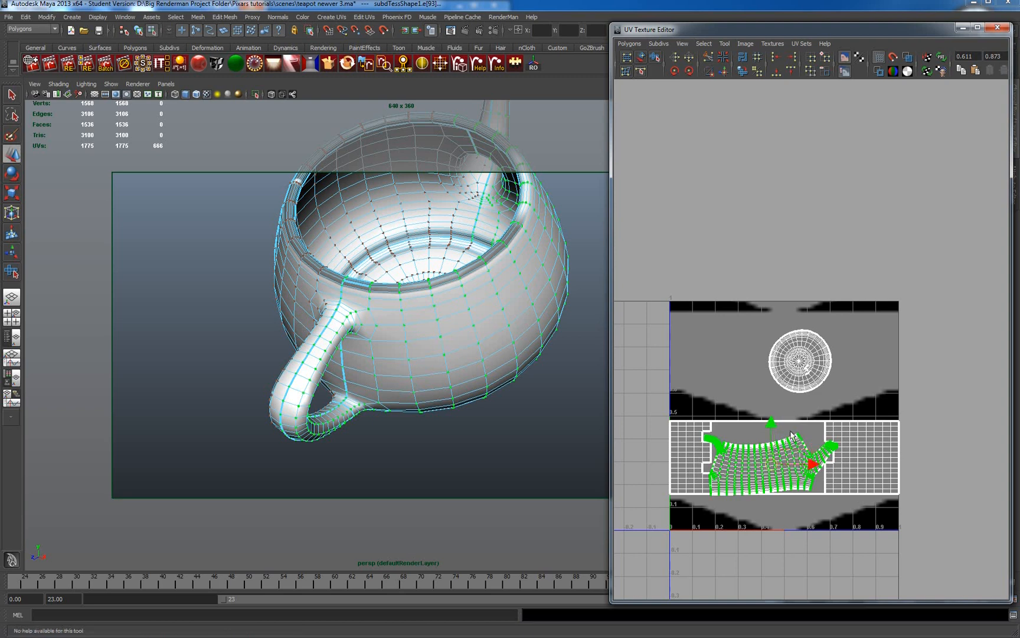
left_click_drag(795, 432, 786, 460)
key("ctrl+z")
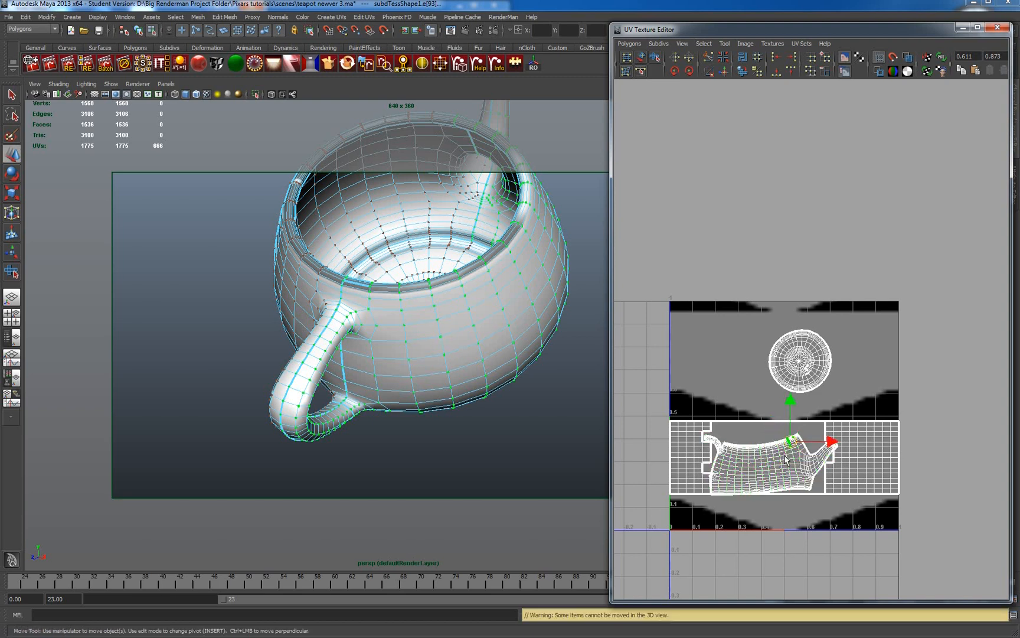
key("ctrl+z")
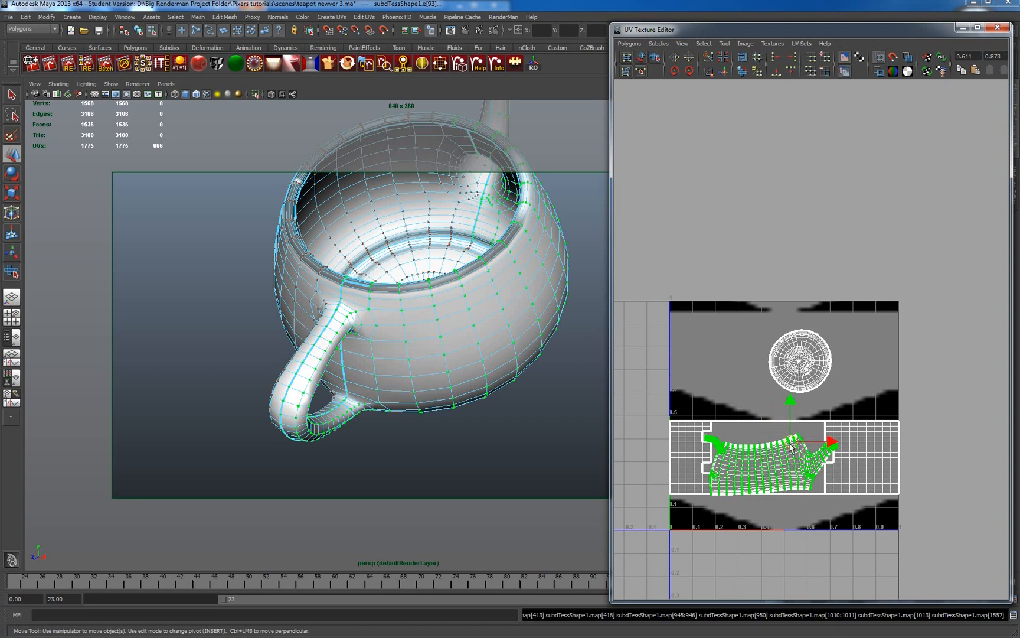
key("w")
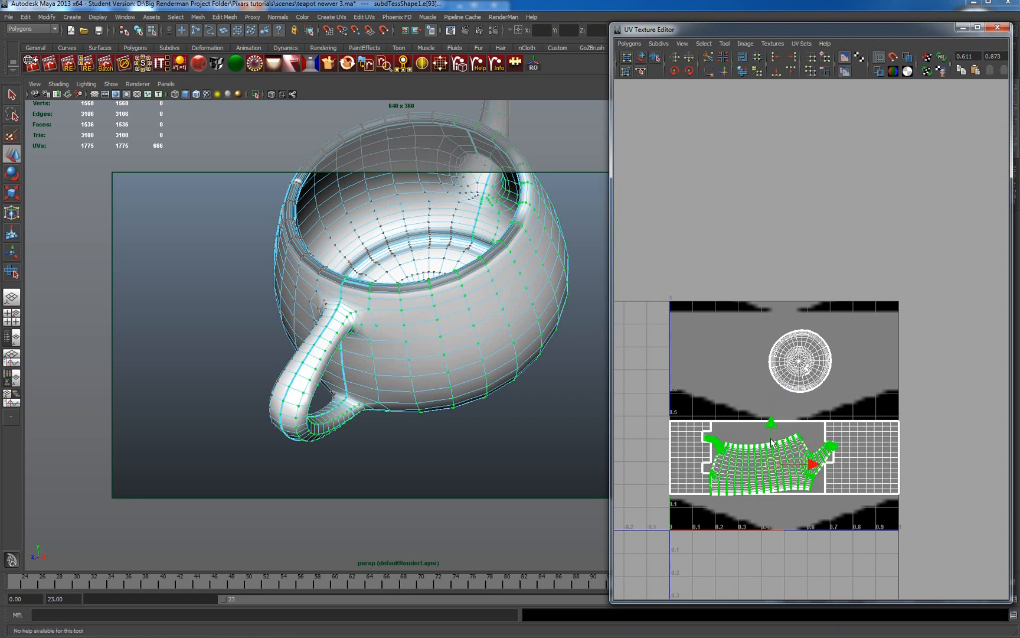
left_click_drag(764, 433, 777, 453)
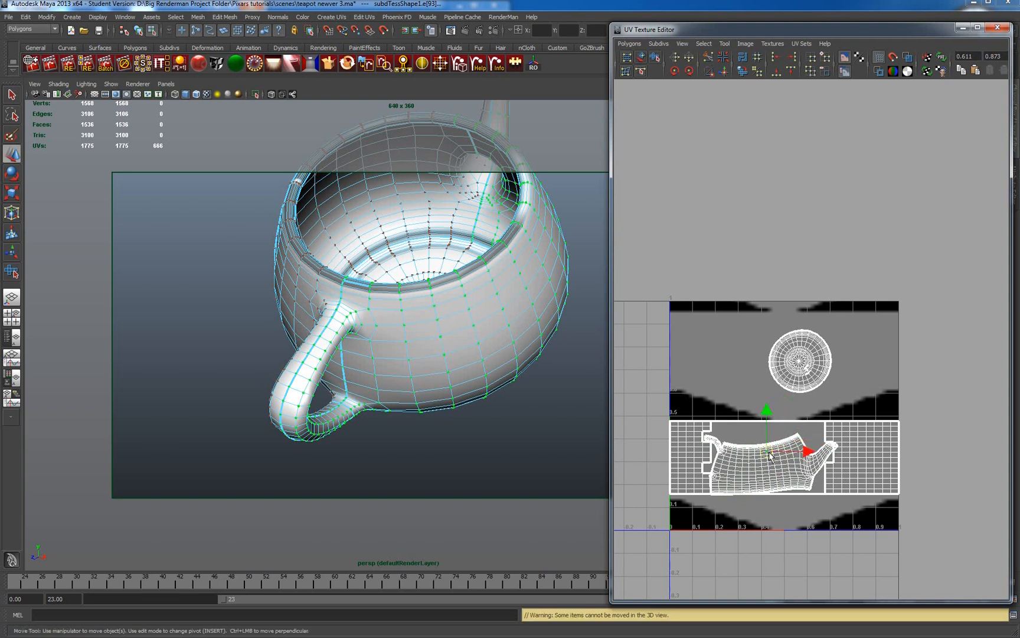
right_click_drag(764, 452, 793, 452)
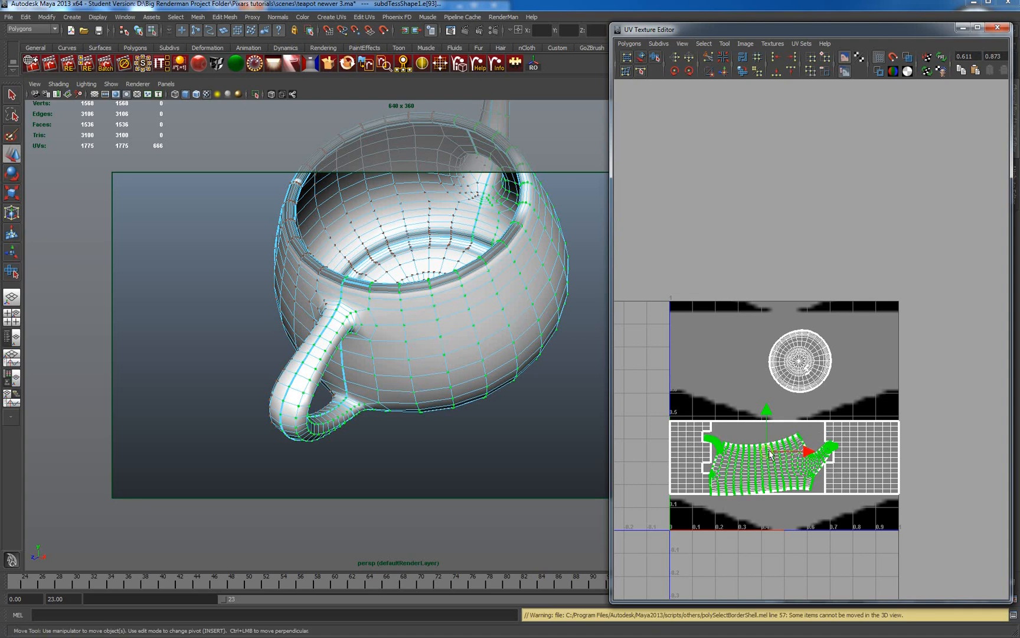
key("w")
left_click_drag(778, 443, 767, 453)
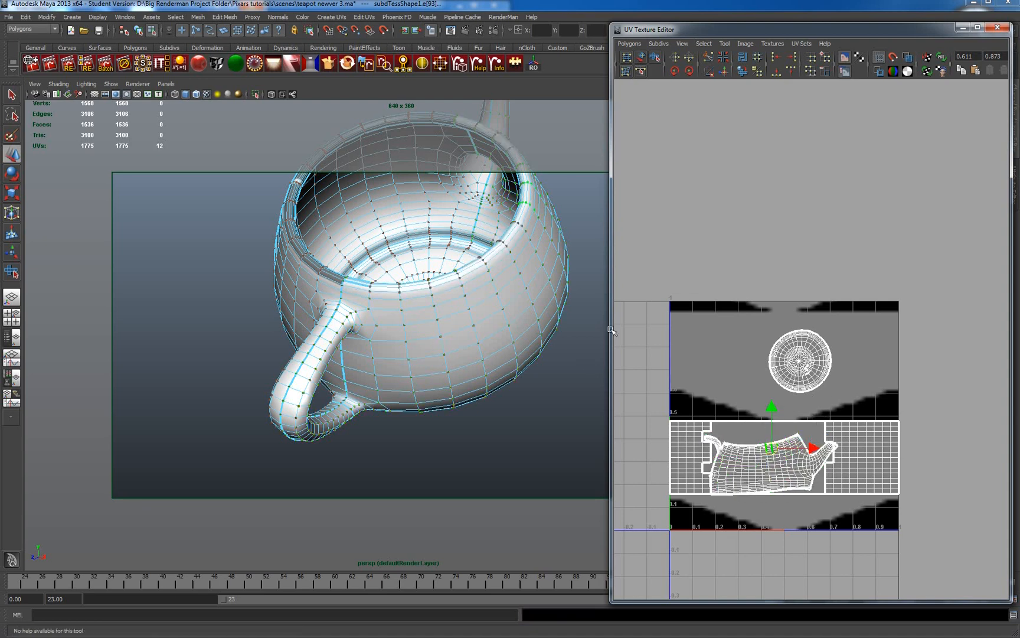
Select a UV on the opposite side of the pot's body, expand it to its UV shell, unfold it and clear the selection.
left_click_drag(414, 454, 467, 414, "alt")
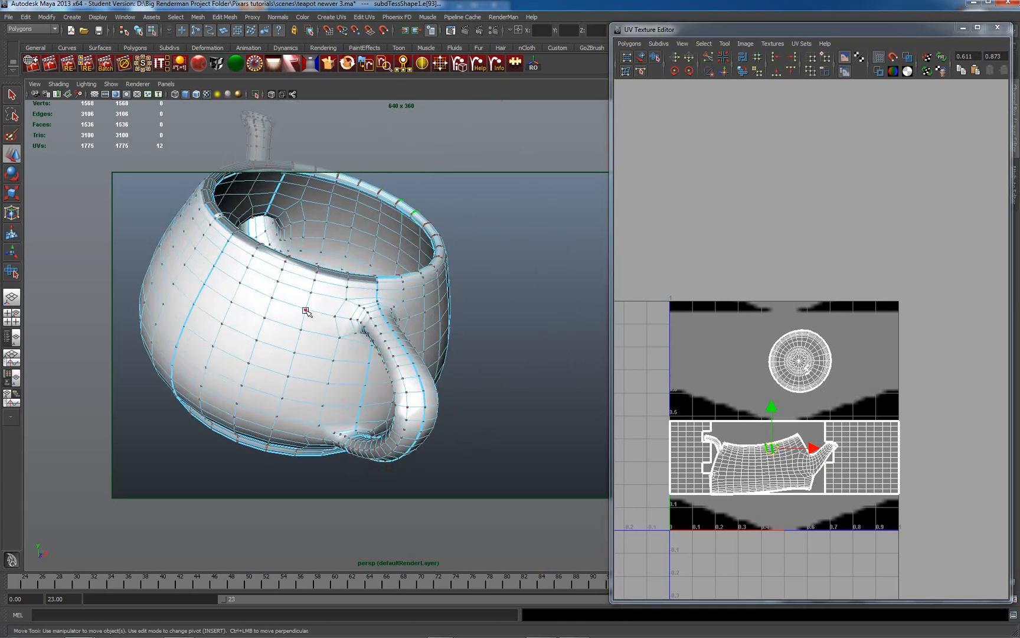
right_click_drag(306, 310, 517, 303)
left_click(306, 309)
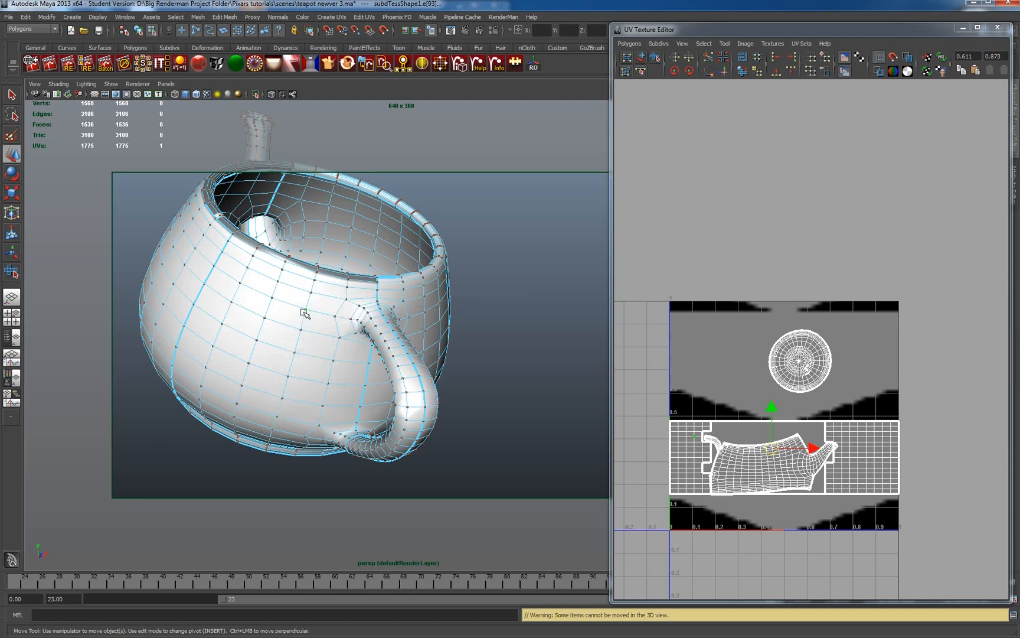
right_click_drag(304, 310, 303, 364, "ctrl")
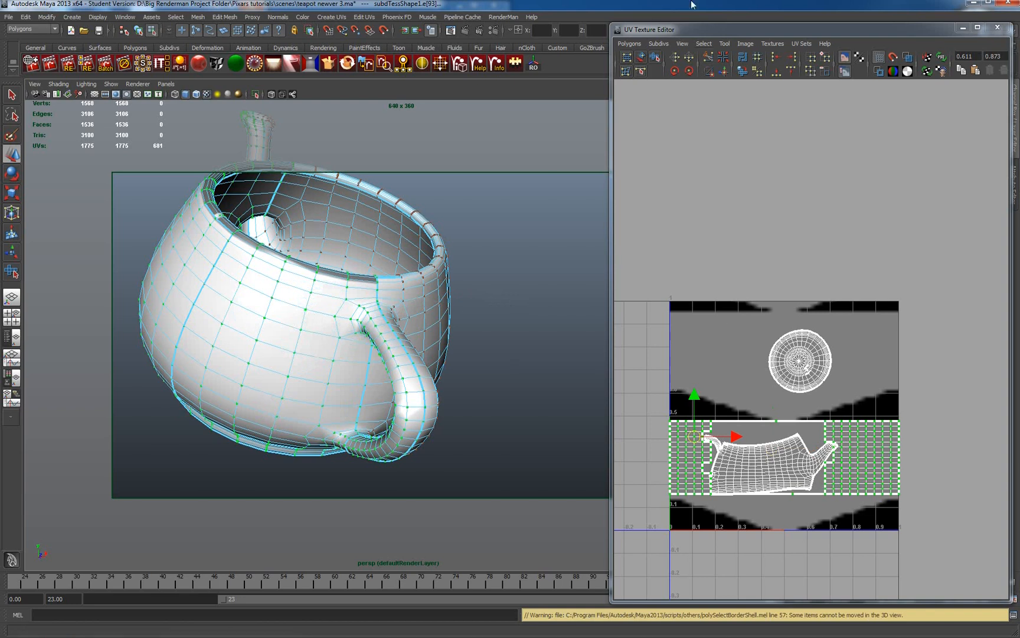
left_click(630, 44)
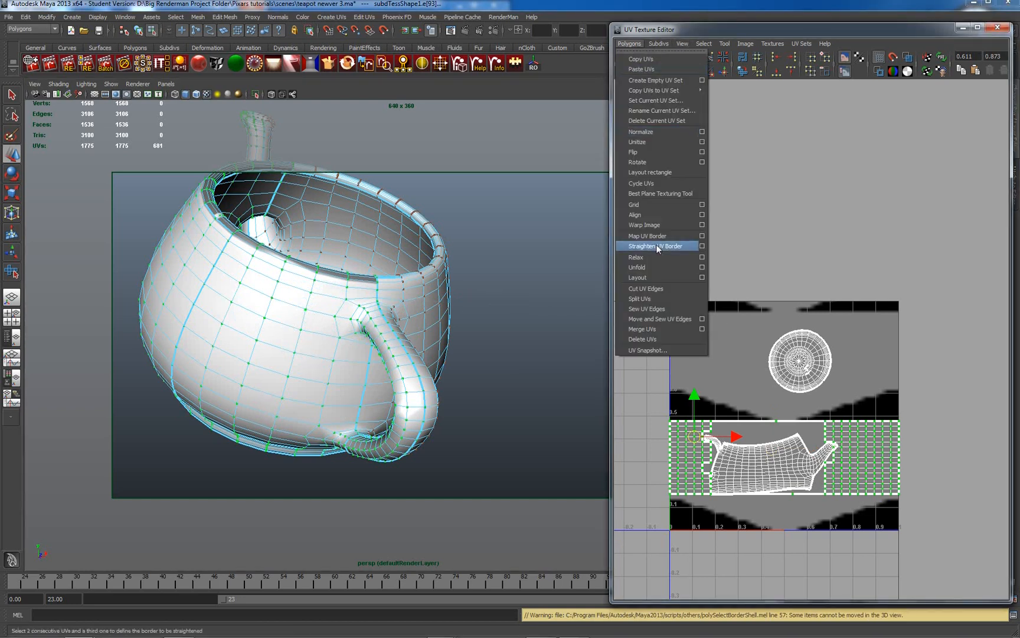
left_click(648, 267)
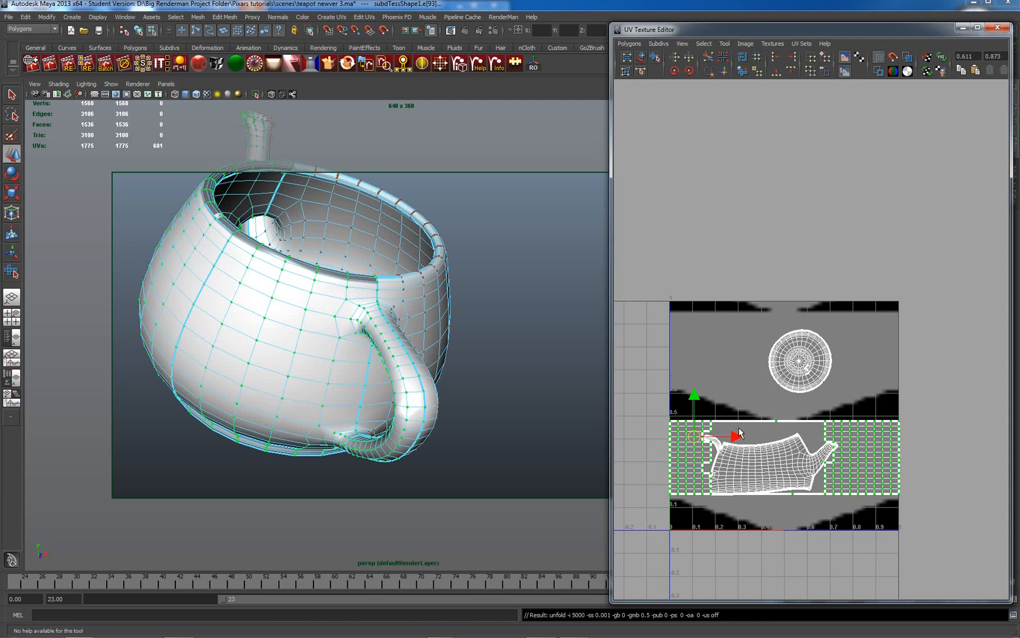
left_click(741, 381)
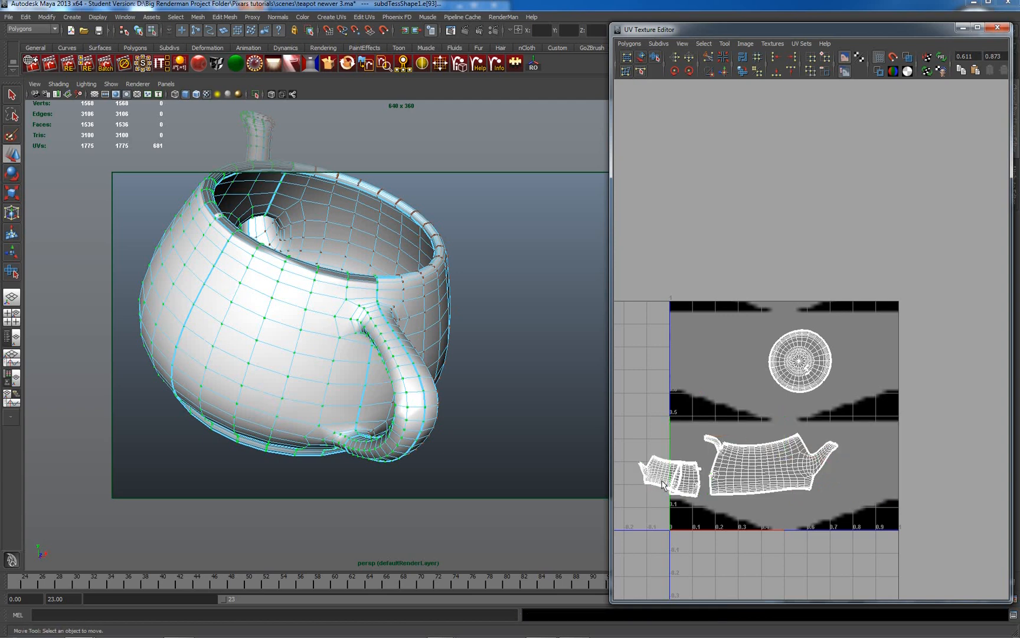
Select the seam edges along the outer base rim and the lowest edges of the seam up the pot's side.
mouse_move(522, 409)
left_mouse_down("alt")
mouse_move(555, 371)
mouse_move(563, 413)
mouse_move(545, 424)
mouse_move(479, 402)
mouse_move(553, 417)
mouse_move(533, 407)
left_mouse_up("alt")
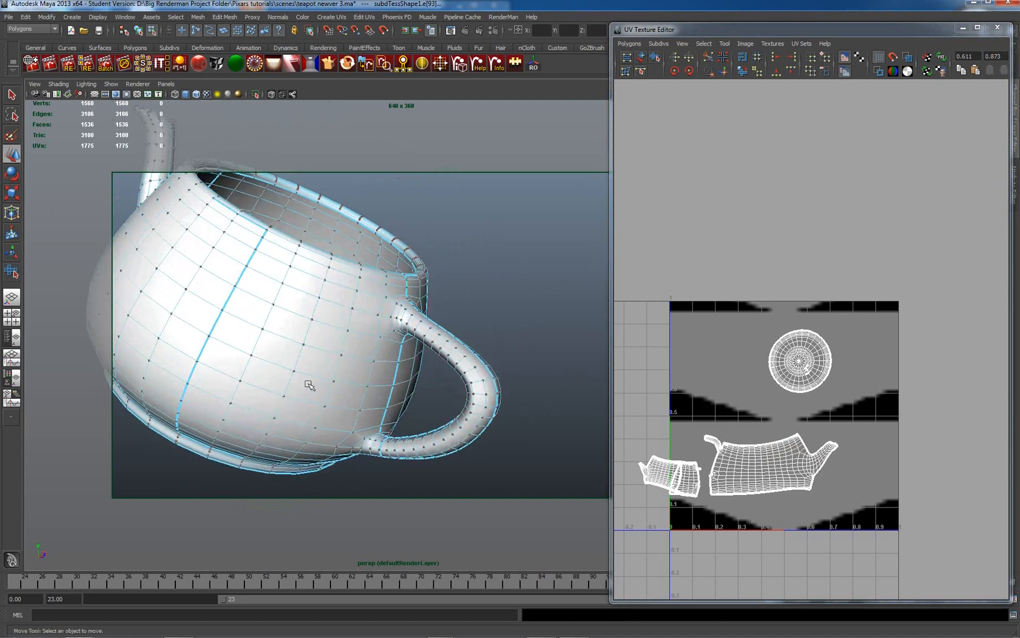
mouse_move(302, 370)
left_mouse_down("alt")
mouse_move(352, 348)
mouse_move(311, 335)
mouse_move(297, 368)
left_mouse_up("alt")
right_click_drag(296, 369, 545, 335, "alt")
middle_click_drag(545, 335, 524, 335, "alt")
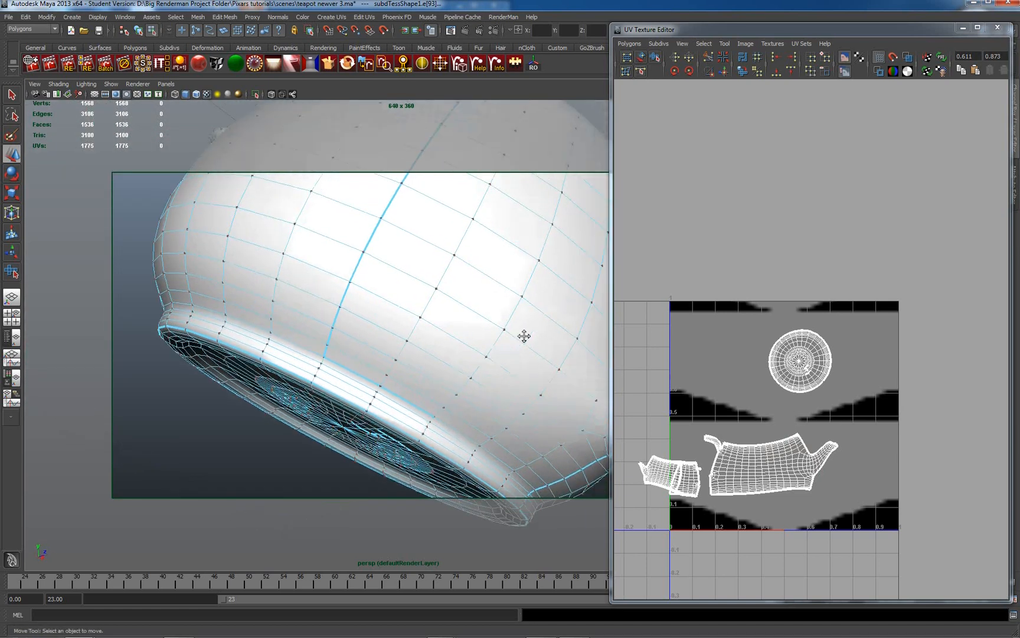
right_click_drag(419, 410, 416, 403)
left_click(415, 404)
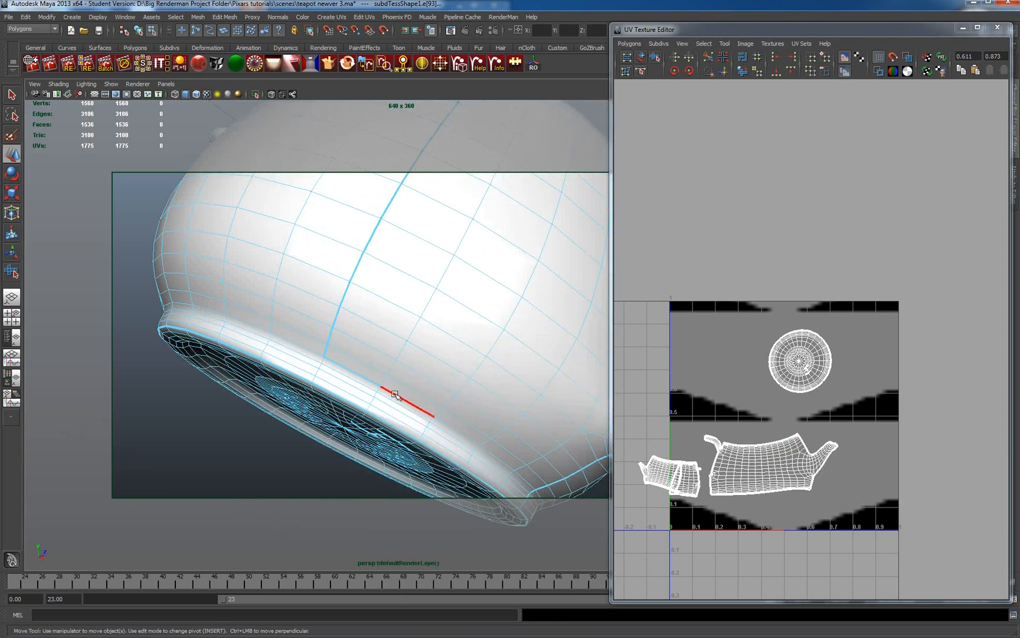
left_click(351, 367, "shift")
left_click(326, 349, "shift")
left_click(331, 334, "shift")
Add the seam edges running up the lower half of the pot's side to the selection.
left_click_drag(446, 284, 408, 355, "alt")
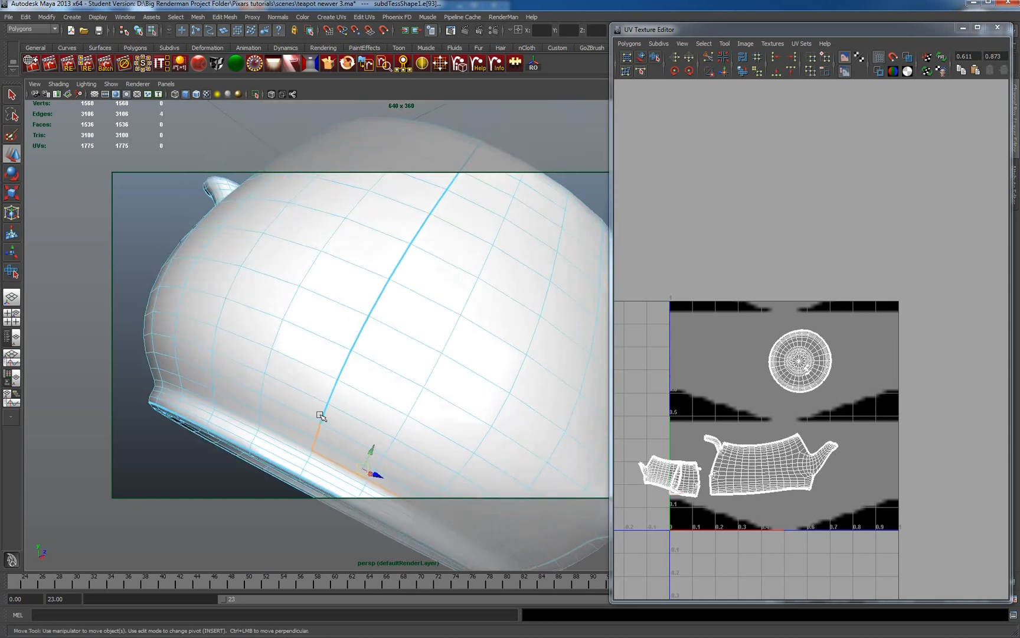
left_click(329, 408, "shift")
left_click(335, 391, "shift")
left_click(344, 366, "shift")
left_click(356, 344, "shift")
left_click(359, 339, "shift")
left_click(357, 338, "shift")
right_click_drag(360, 294, 410, 302, "alt")
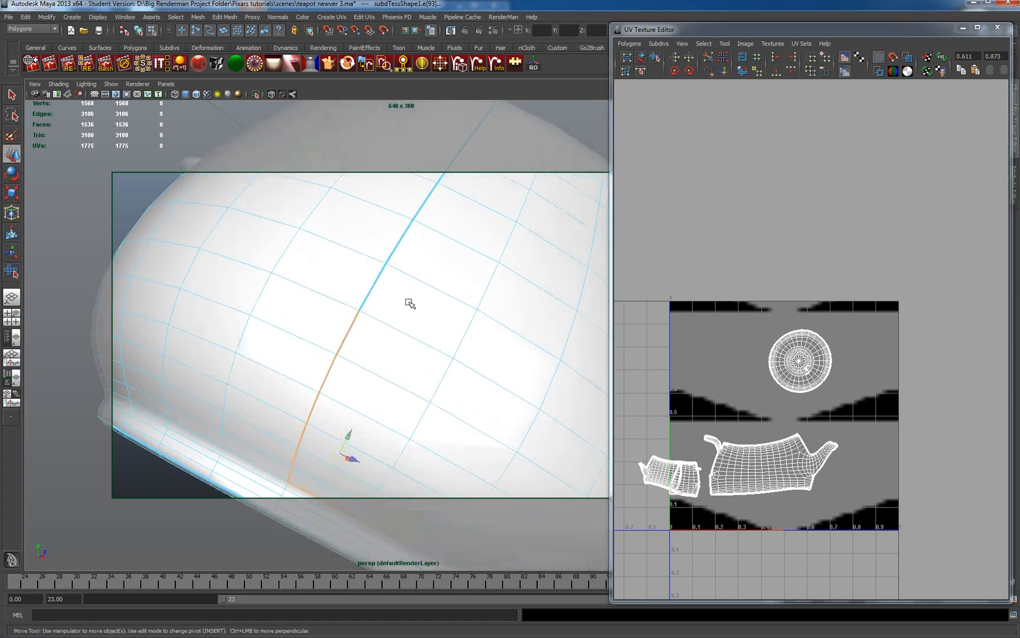
Add the seam edges below the pot's opening and those down the upper part of the side to the selection.
left_click_drag(407, 301, 451, 291, "alt")
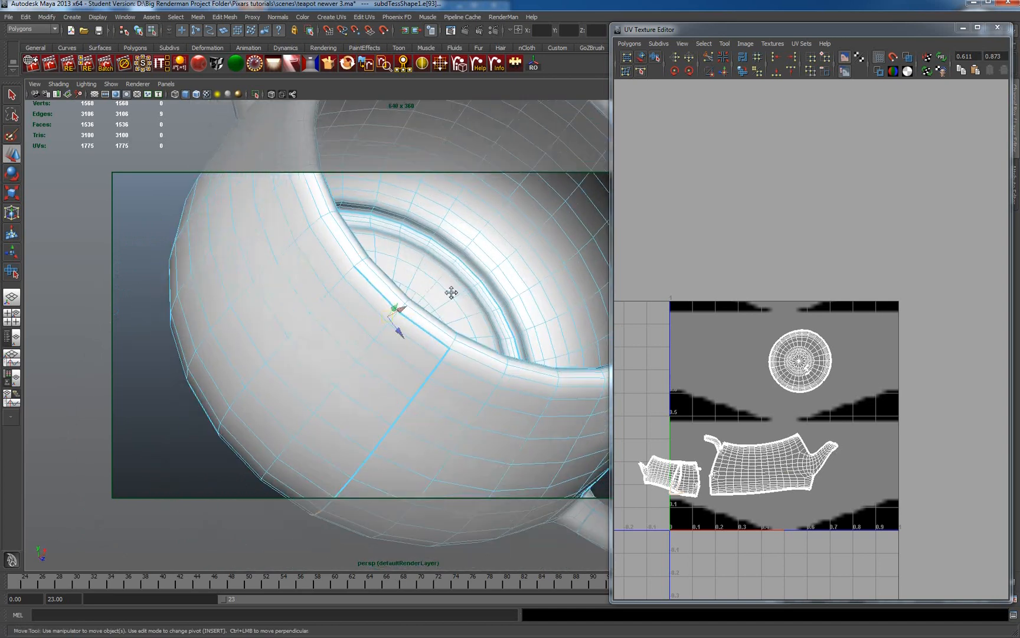
left_click(435, 335, "shift")
left_click(377, 288, "shift")
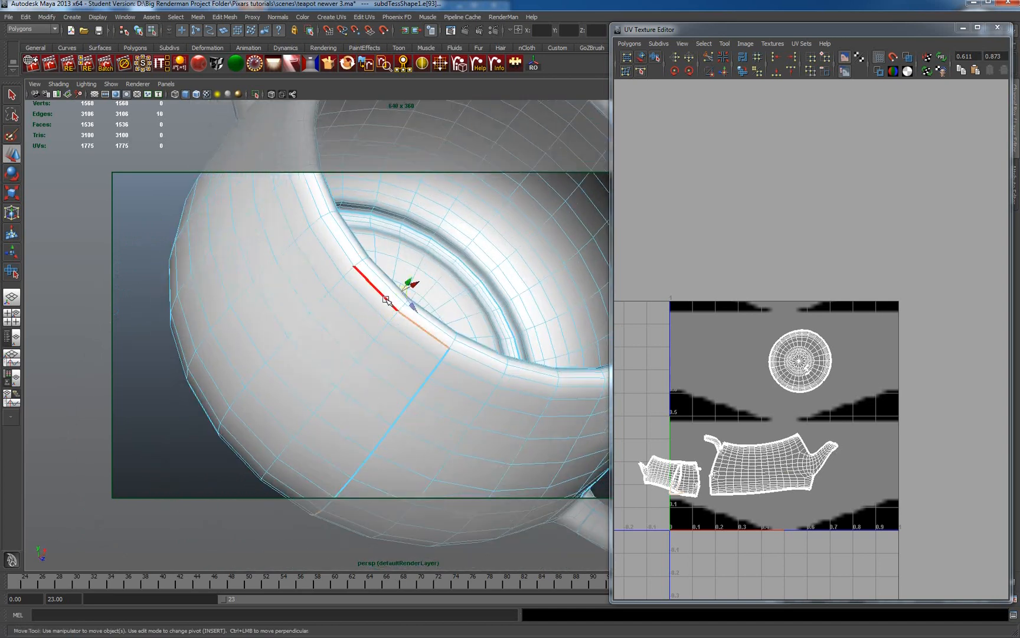
left_click(444, 357, "shift")
left_click(432, 371, "shift")
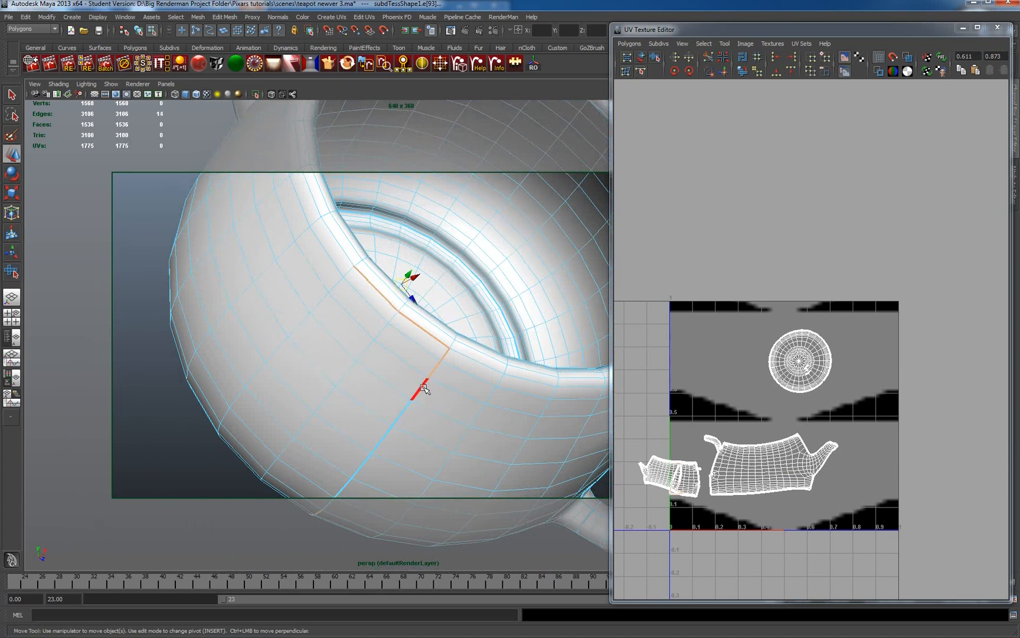
left_click(421, 390, "shift")
left_click(413, 405, "shift")
left_click(404, 415, "shift")
Add the remaining seam edges midway up the pot's side and sew the UV edges along the whole selected seam.
left_click_drag(437, 417, 419, 349, "alt")
left_click(415, 344, "shift")
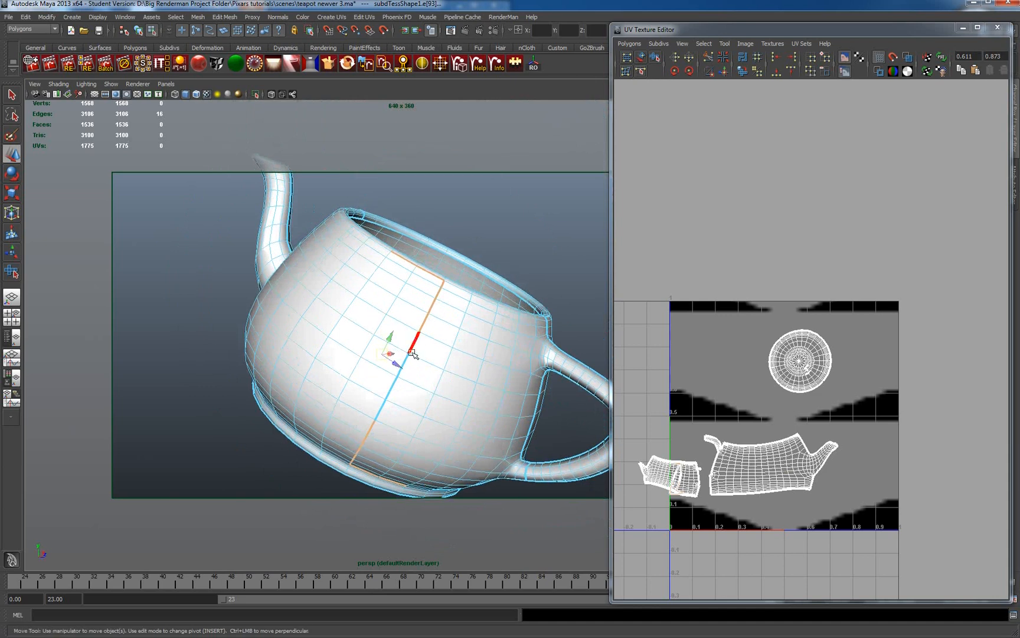
left_click(406, 358, "shift")
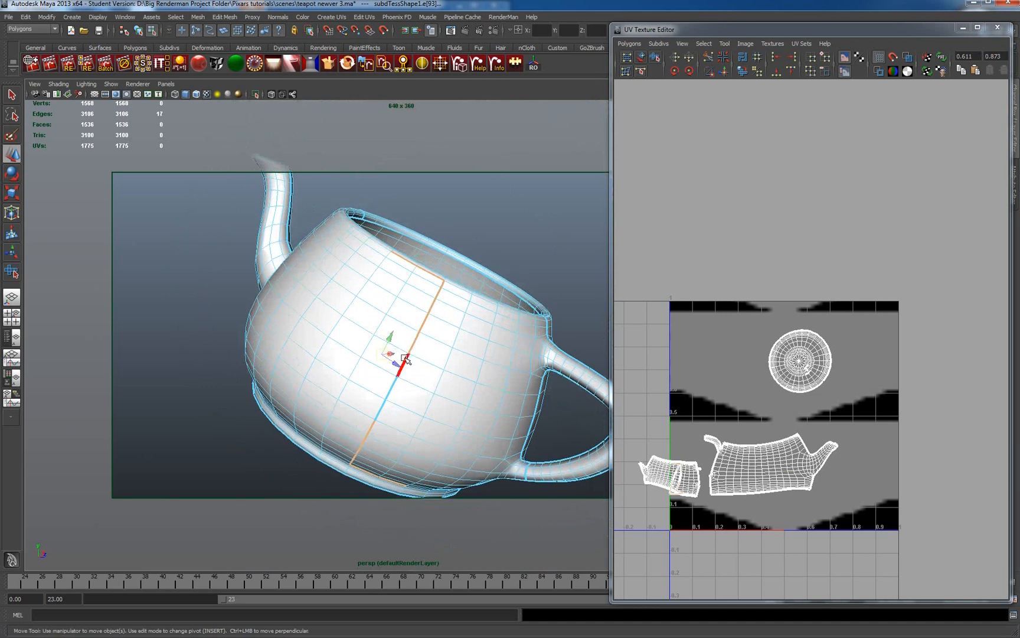
left_click(381, 412, "shift")
left_click(381, 413, "shift")
left_click(392, 389, "shift")
left_click_drag(459, 379, 467, 309, "alt")
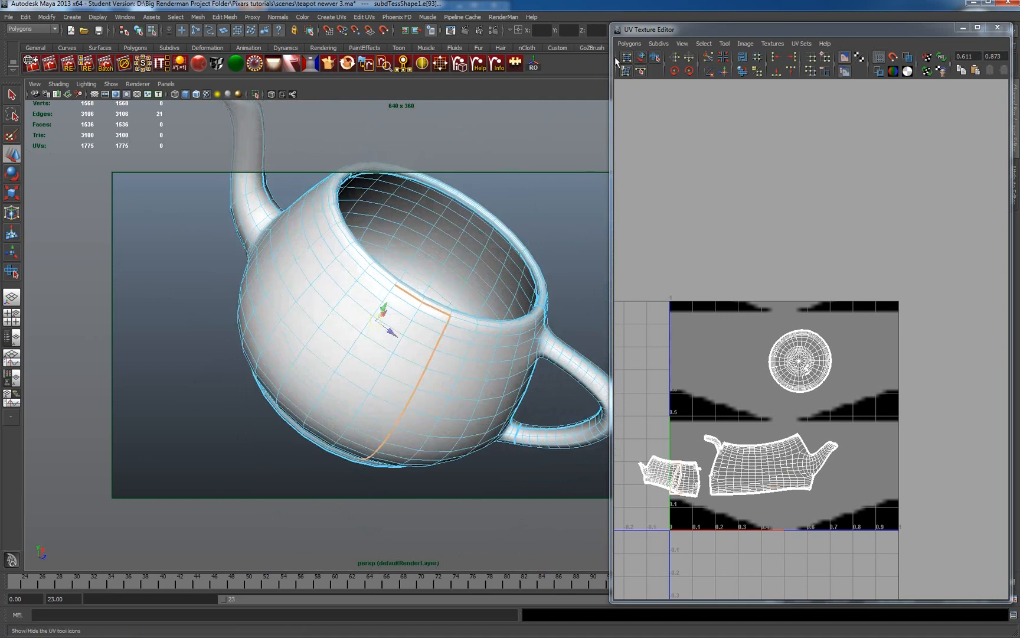
left_click(627, 45)
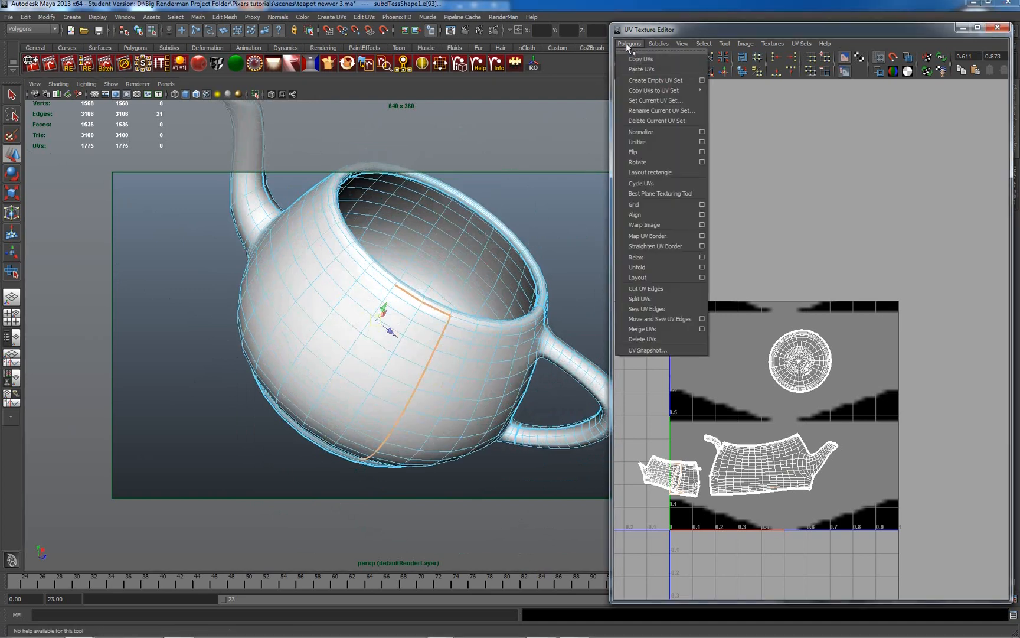
left_click(662, 313)
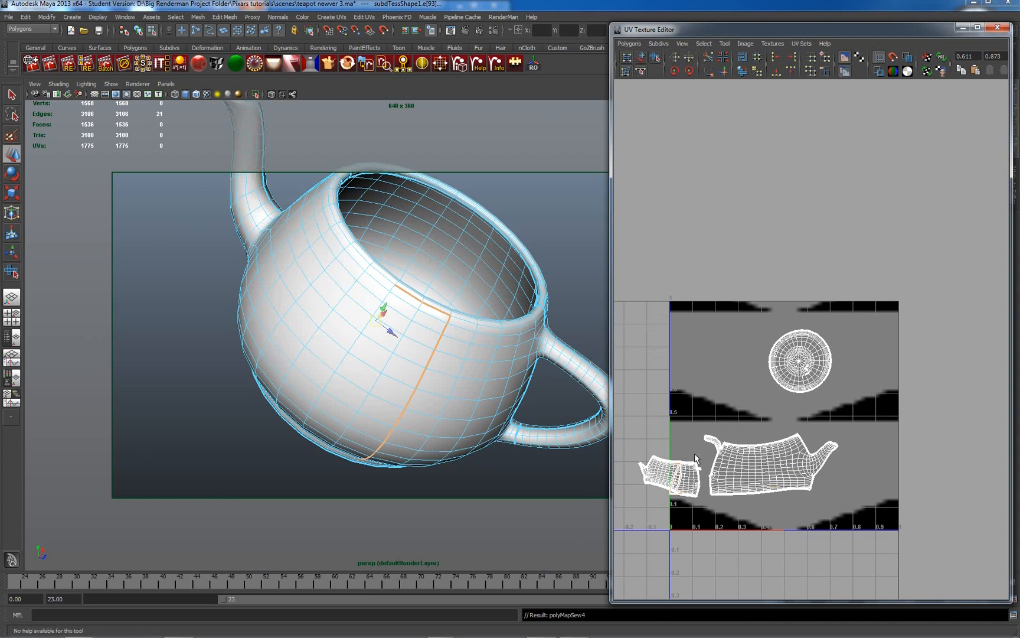
key("ctrl+z")
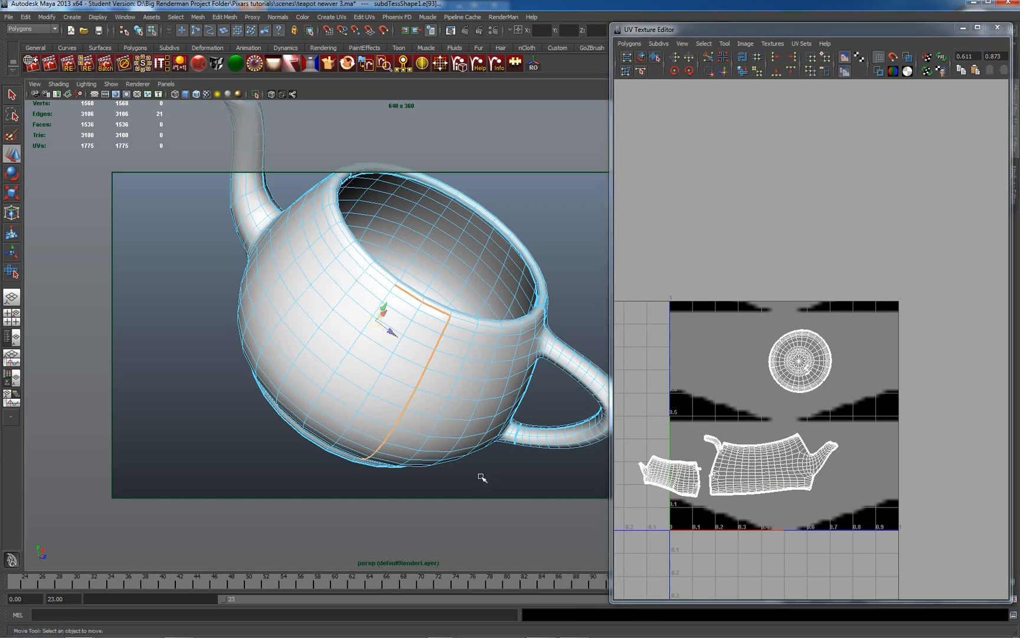
key("ctrl+z")
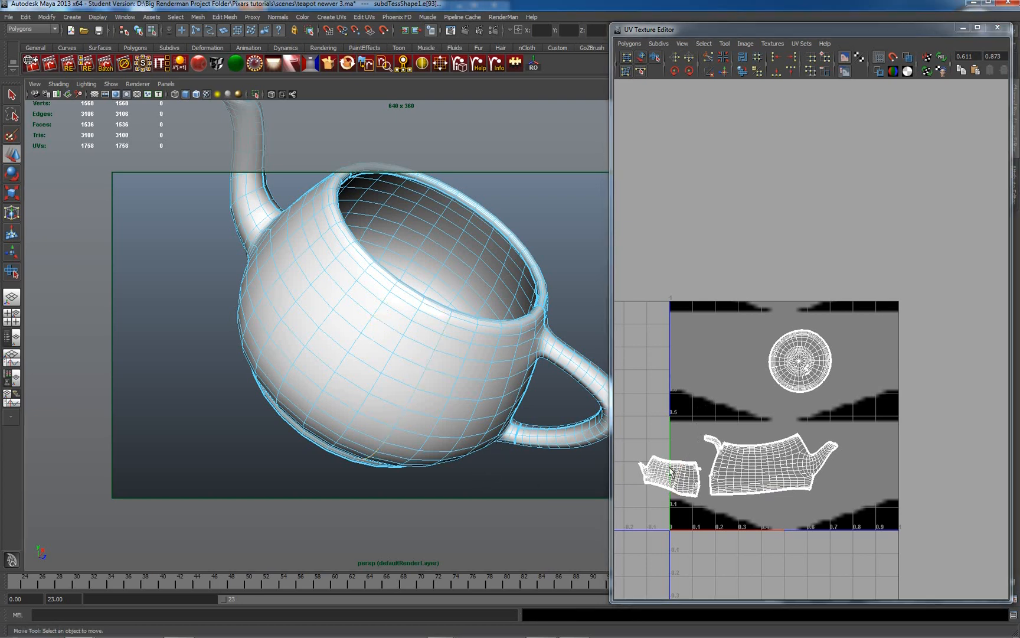
Select UVs on the newly sewn body shell, expand the selection to the UV shell and unfold it.
right_click_drag(670, 471, 694, 475)
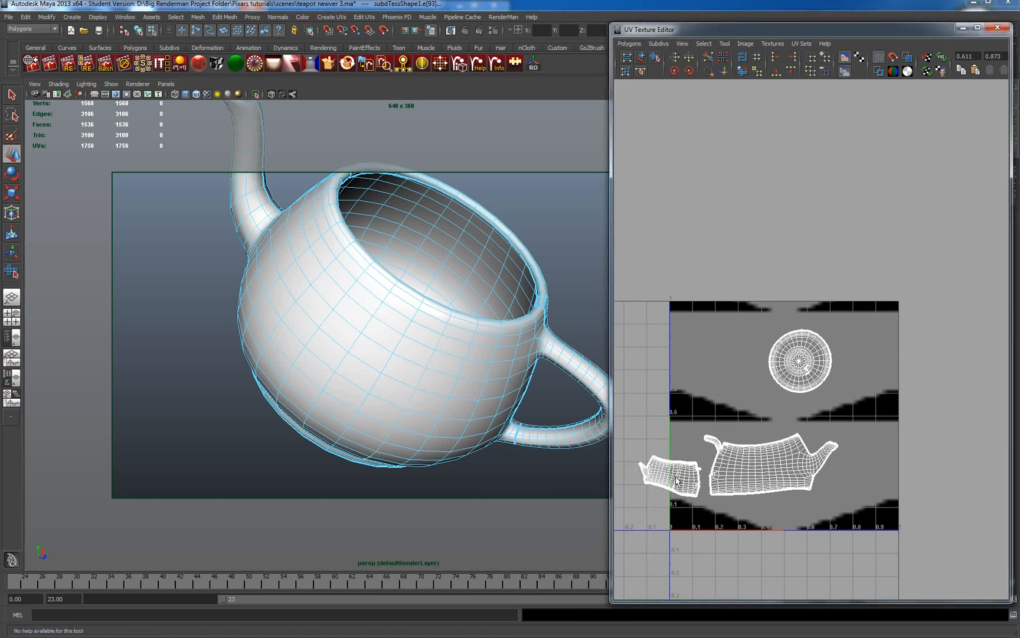
key("w")
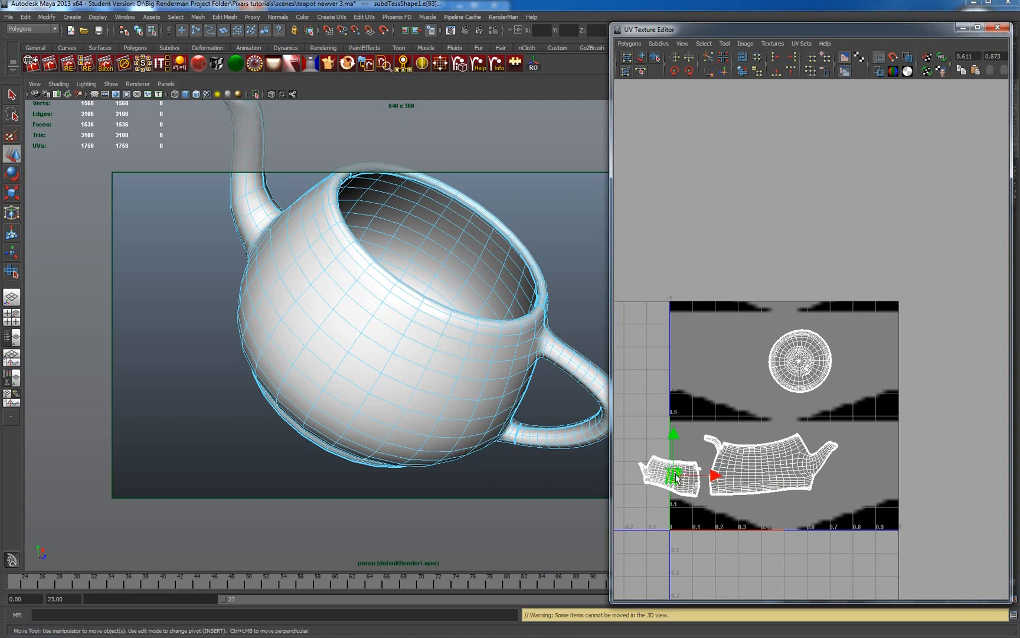
right_click_drag(675, 477, 709, 477)
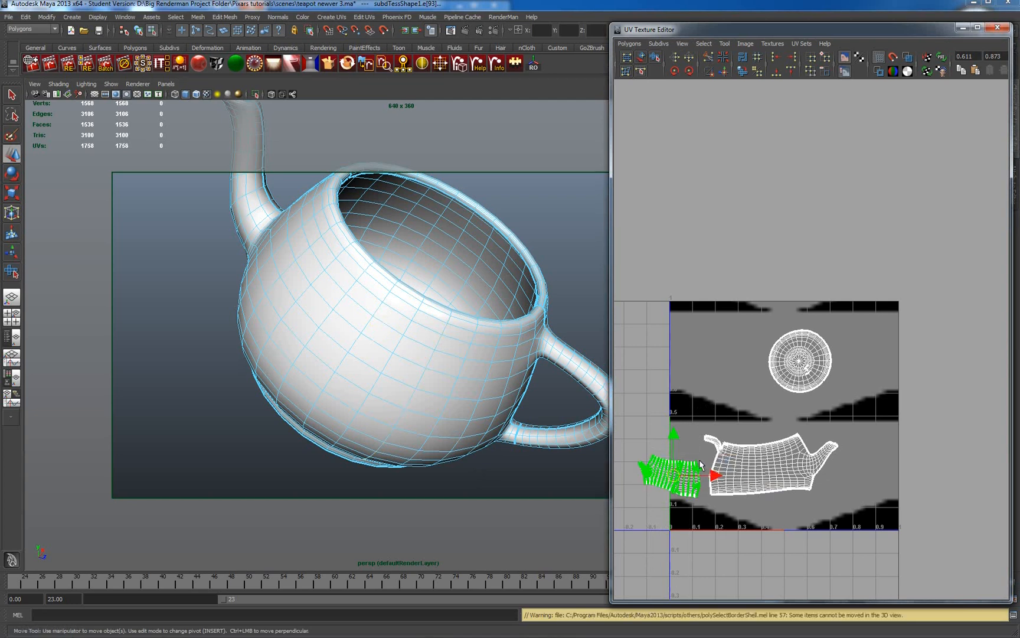
left_click(627, 43)
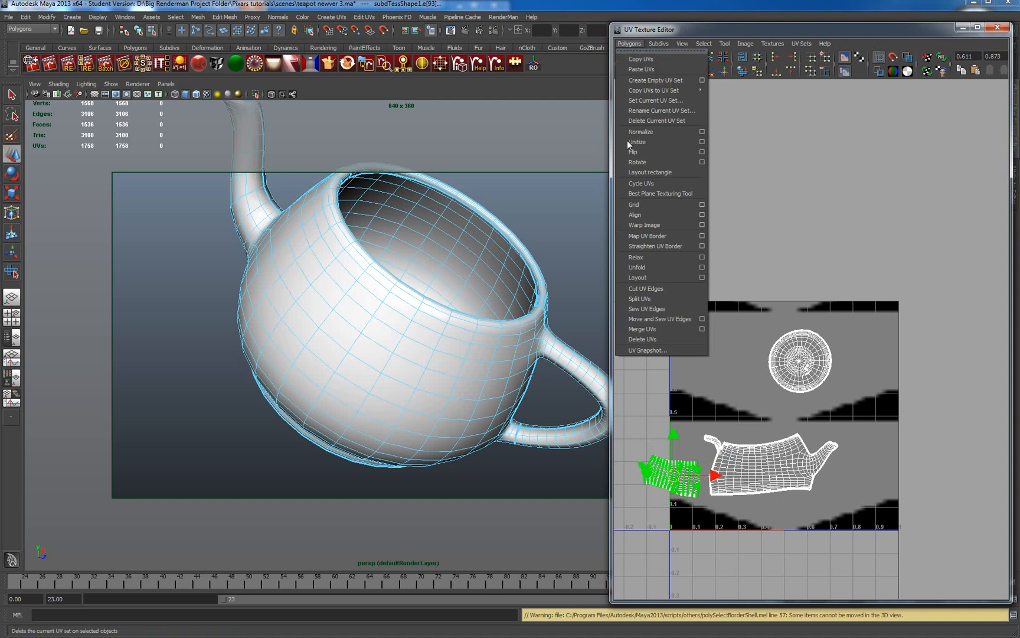
left_click(636, 268)
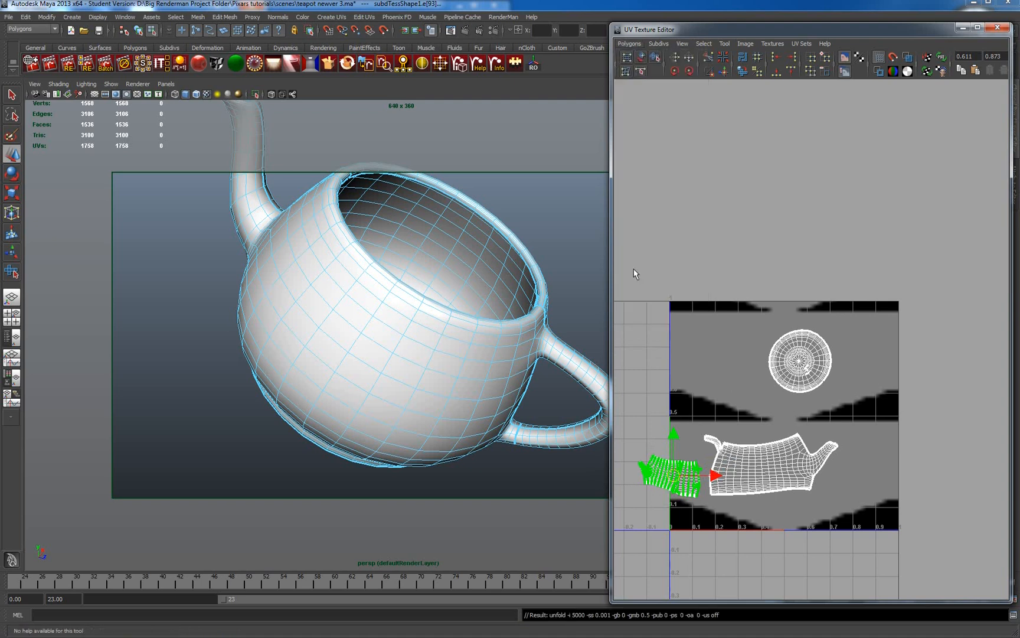
key("ctrl+z")
key("ctrl+z")
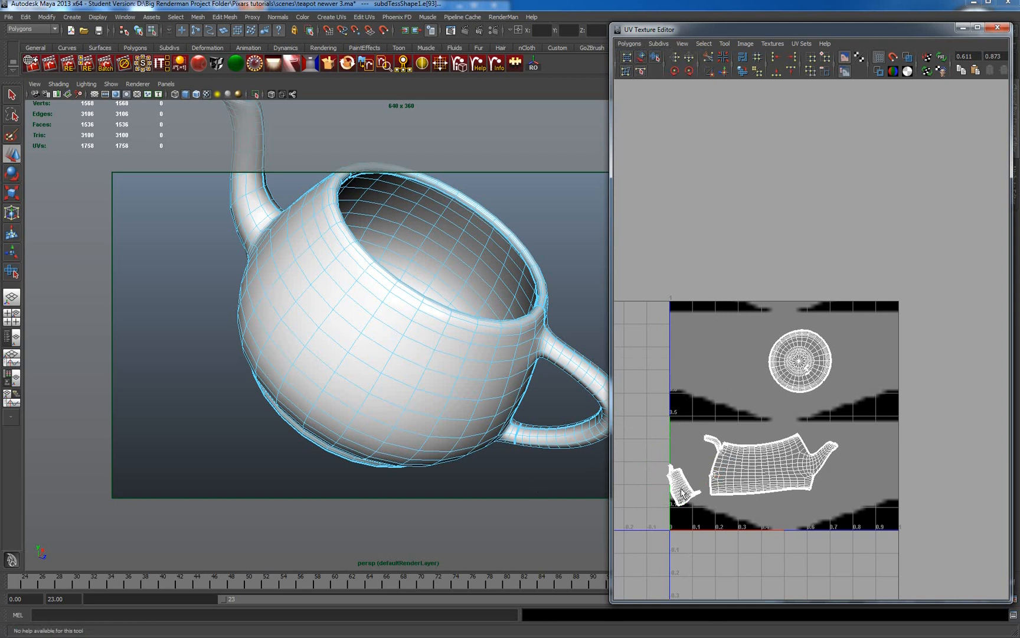
Select all UVs of the smaller body shell and activate the Smooth UV Tool on it.
right_click_drag(682, 489, 704, 486)
left_click_drag(654, 459, 709, 521)
key("w")
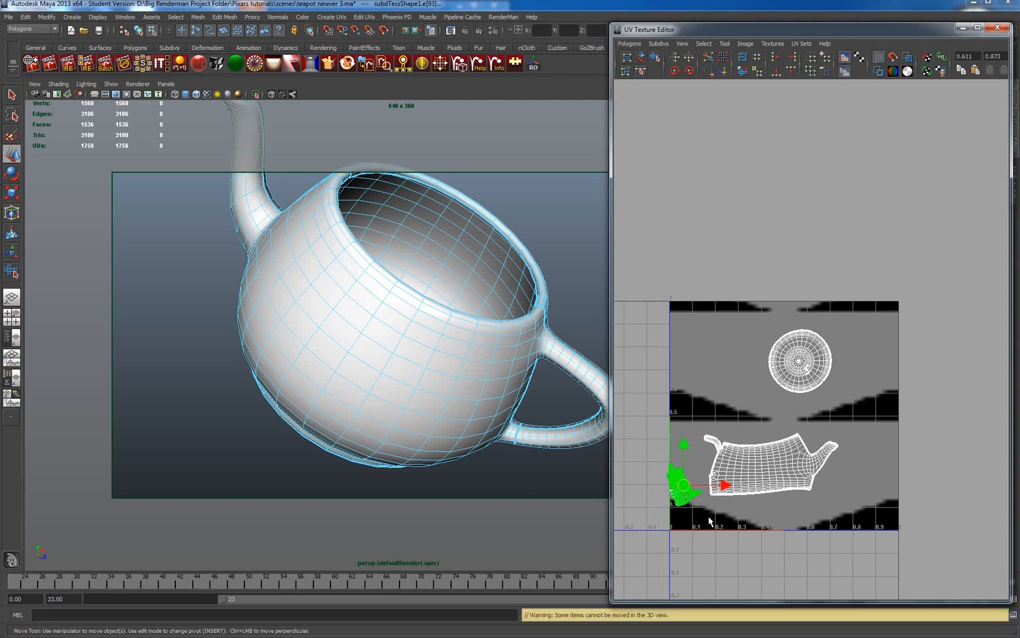
left_click(725, 44)
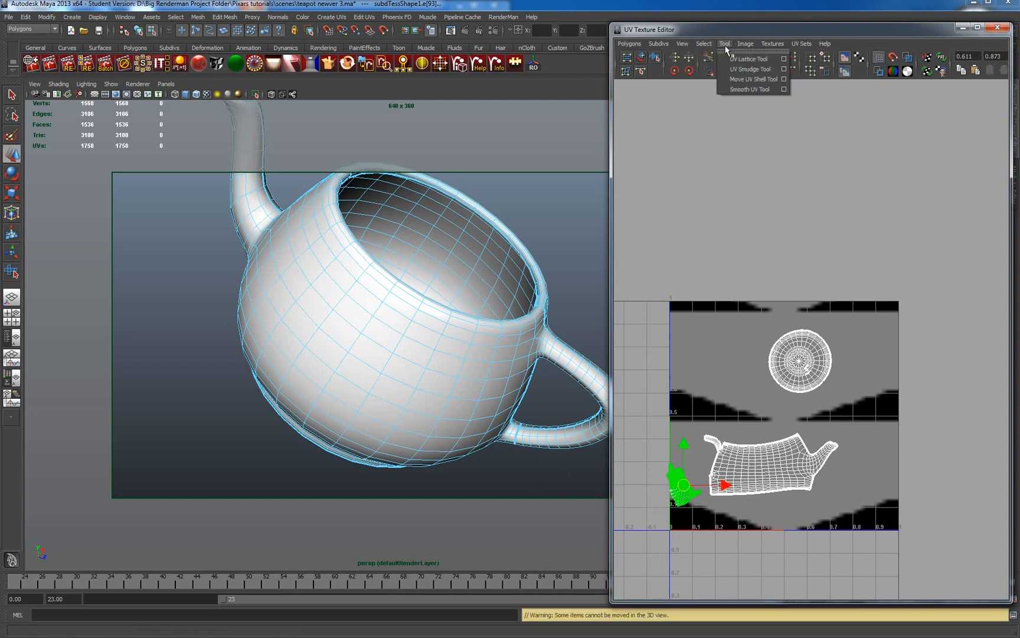
left_click(747, 89)
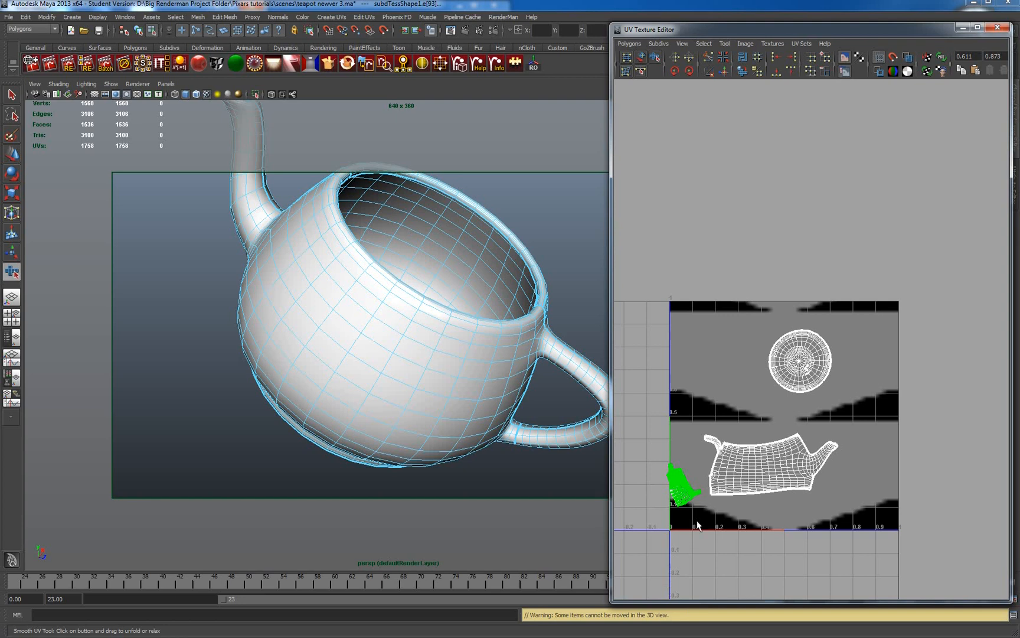
scroll(697, 523, "down", 3)
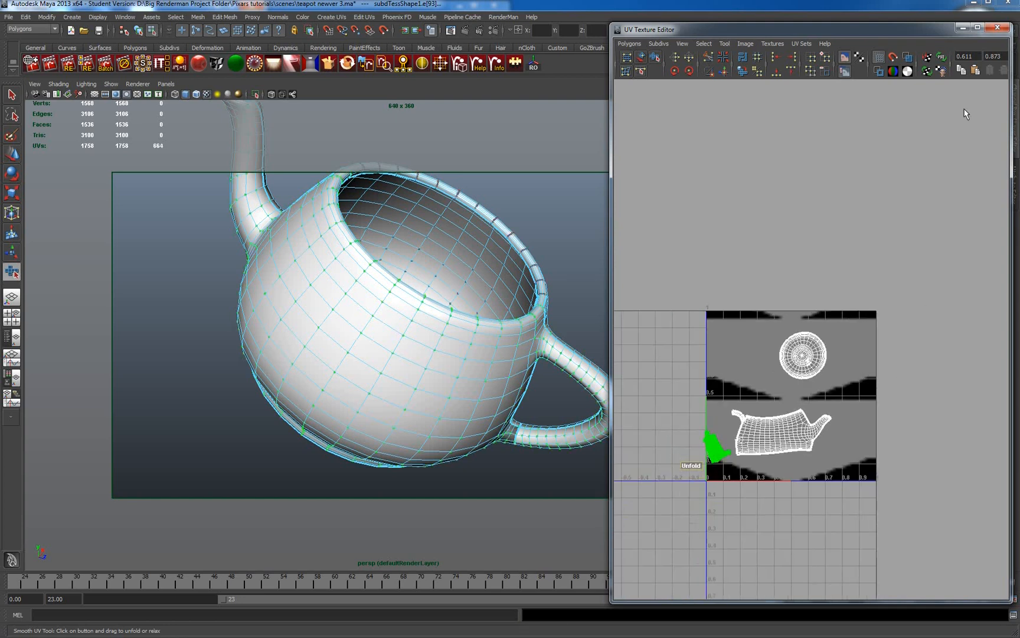
Unfold the selected body shell further with the Smooth UV Tool.
left_click_drag(489, 513, 519, 419, "alt")
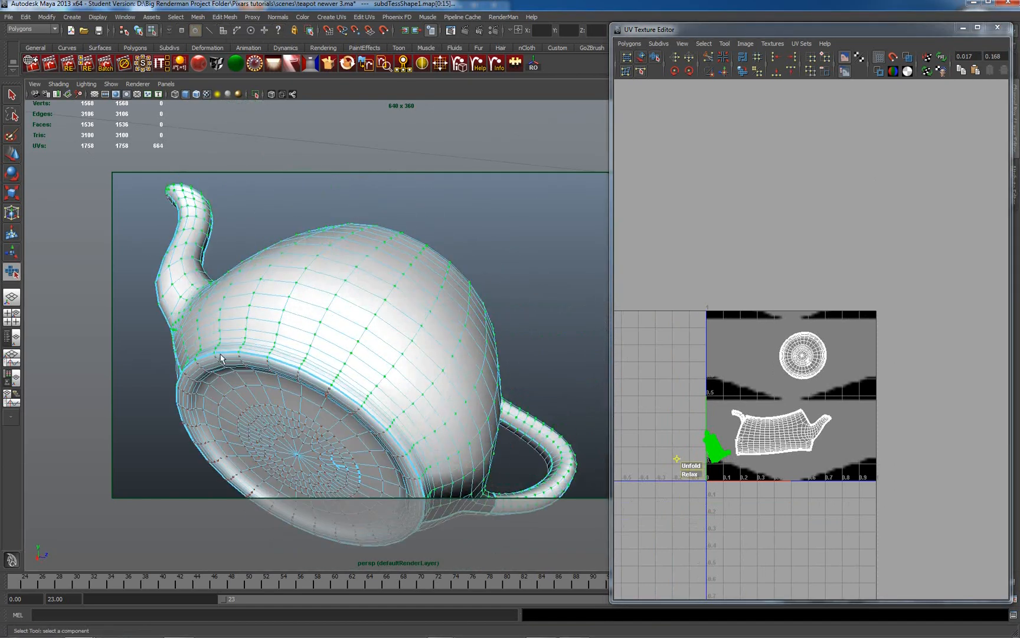
left_click_drag(221, 358, 383, 419, "alt")
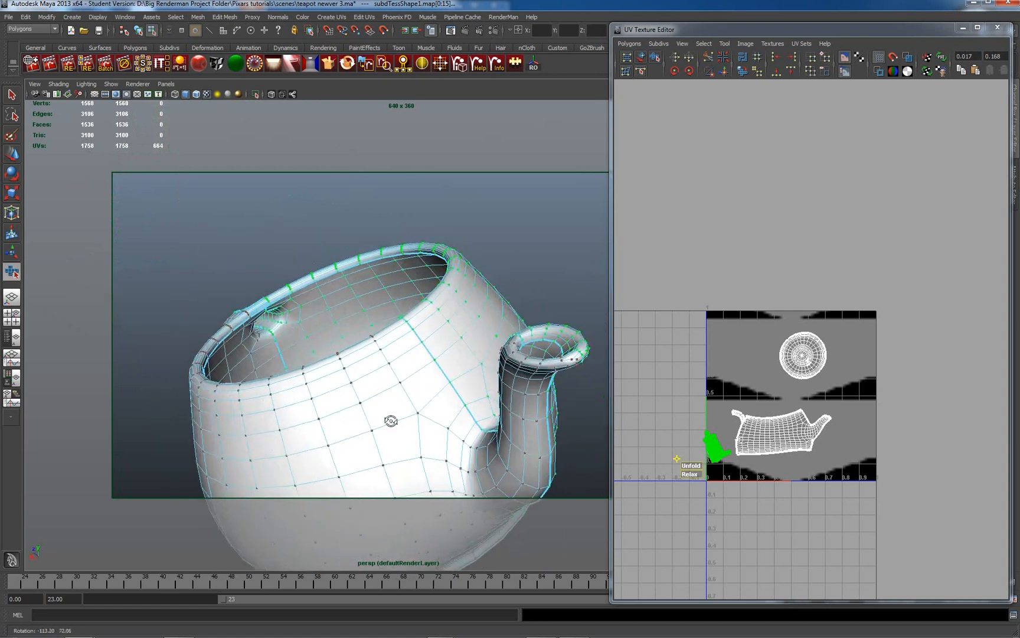
left_click_drag(391, 417, 520, 396, "alt")
right_click_drag(690, 441, 892, 529, "alt")
middle_click_drag(697, 502, 866, 331, "alt")
right_click_drag(786, 384, 867, 412, "alt")
right_click_drag(760, 397, 830, 453, "alt")
left_click_drag(810, 493, 833, 370)
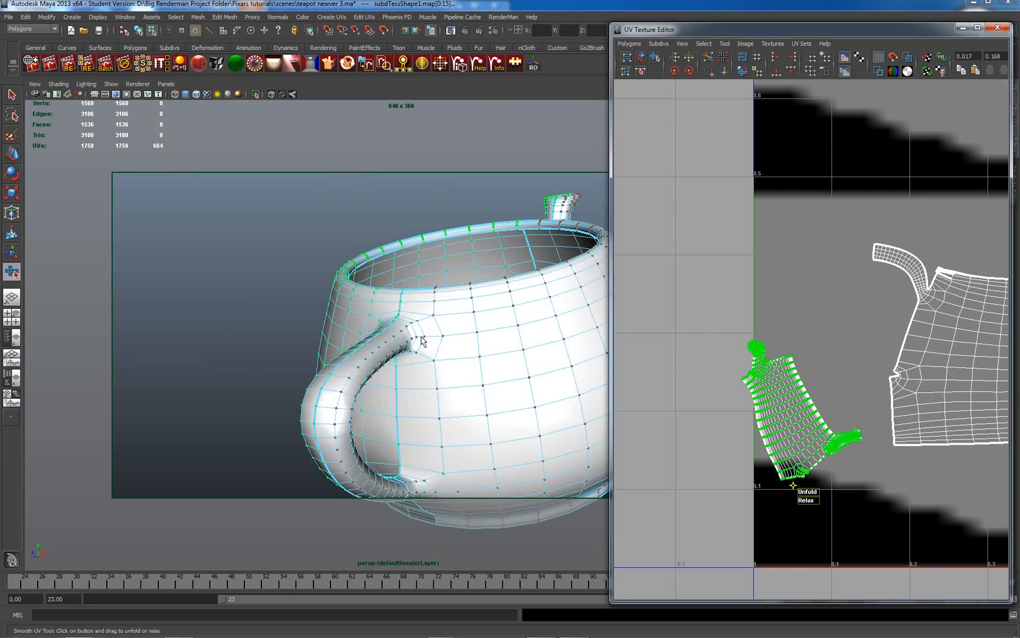
Select the edge loop around the handle's upper junction with the body and cut the UV edges along it.
left_click_drag(417, 395, 436, 377, "alt")
right_click_drag(372, 405, 419, 416, "alt")
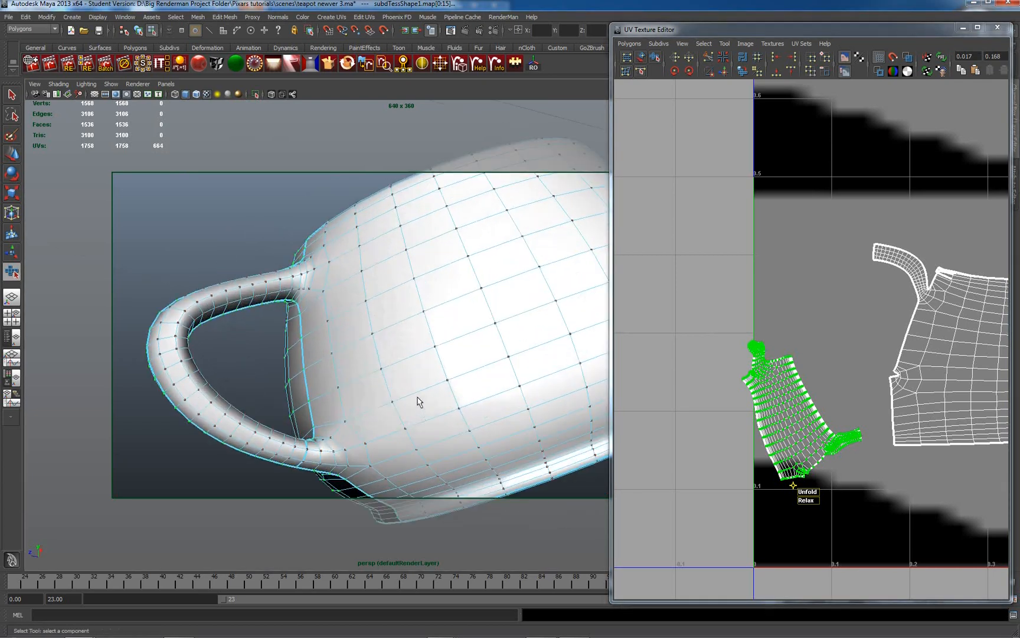
middle_click_drag(415, 399, 440, 362, "alt")
left_click_drag(440, 363, 397, 399, "alt")
left_click_drag(388, 308, 339, 368, "alt")
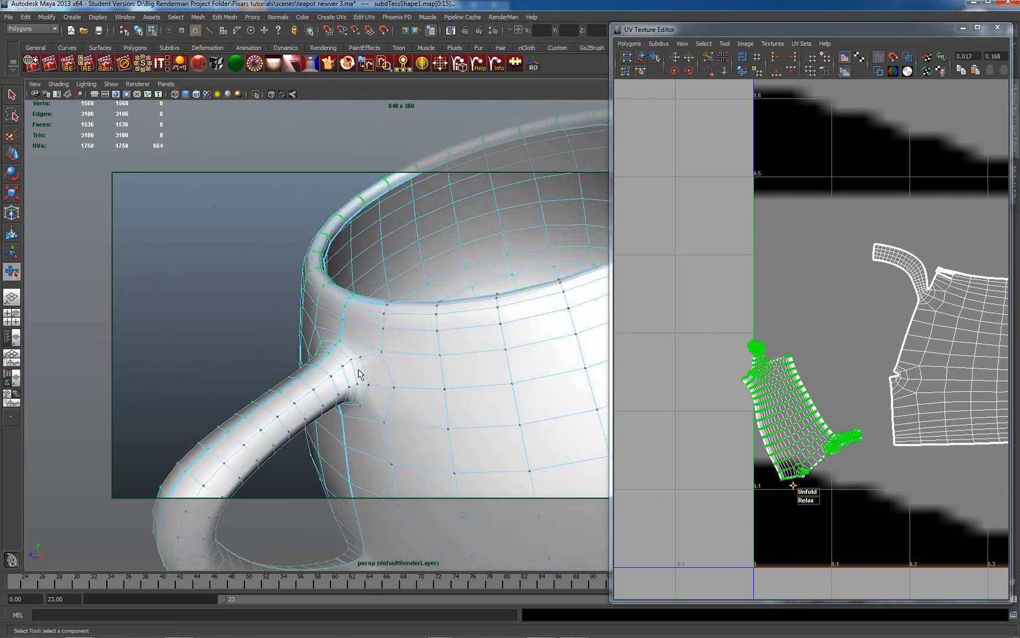
right_click_drag(359, 375, 356, 349)
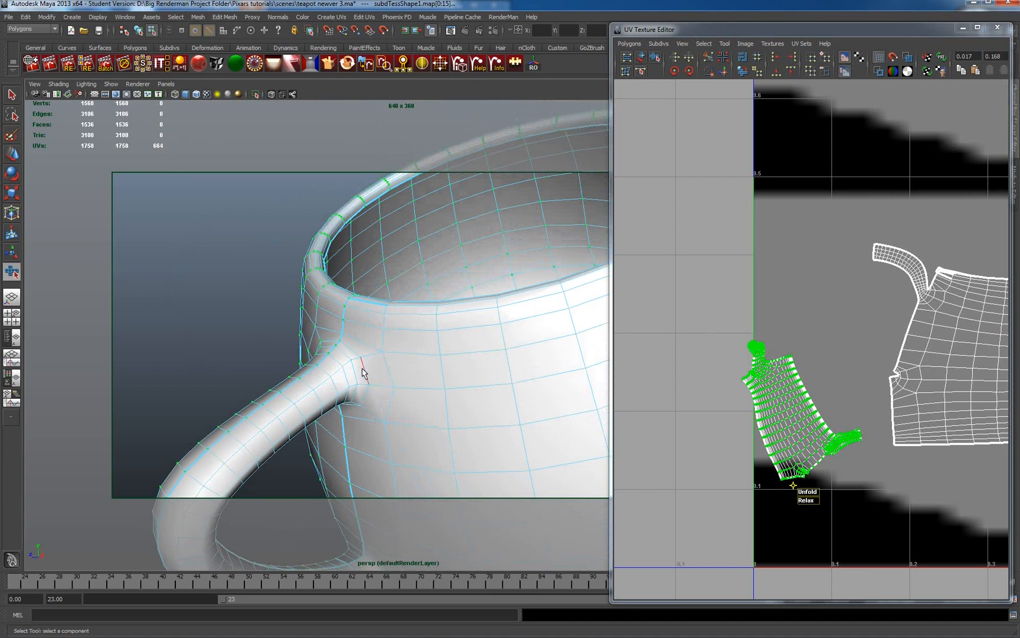
left_click(364, 373)
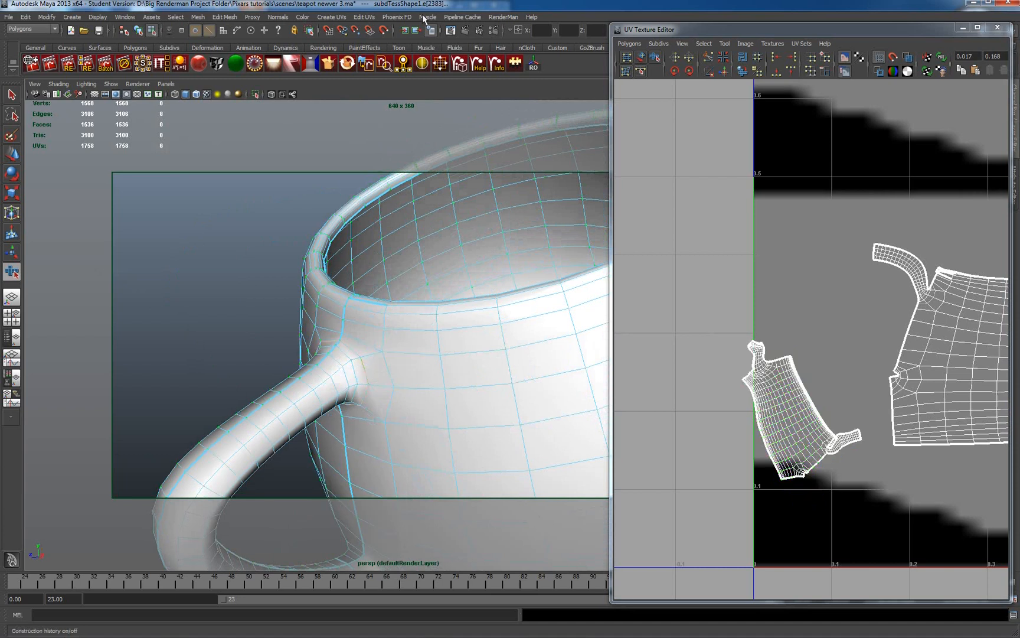
left_click(364, 18)
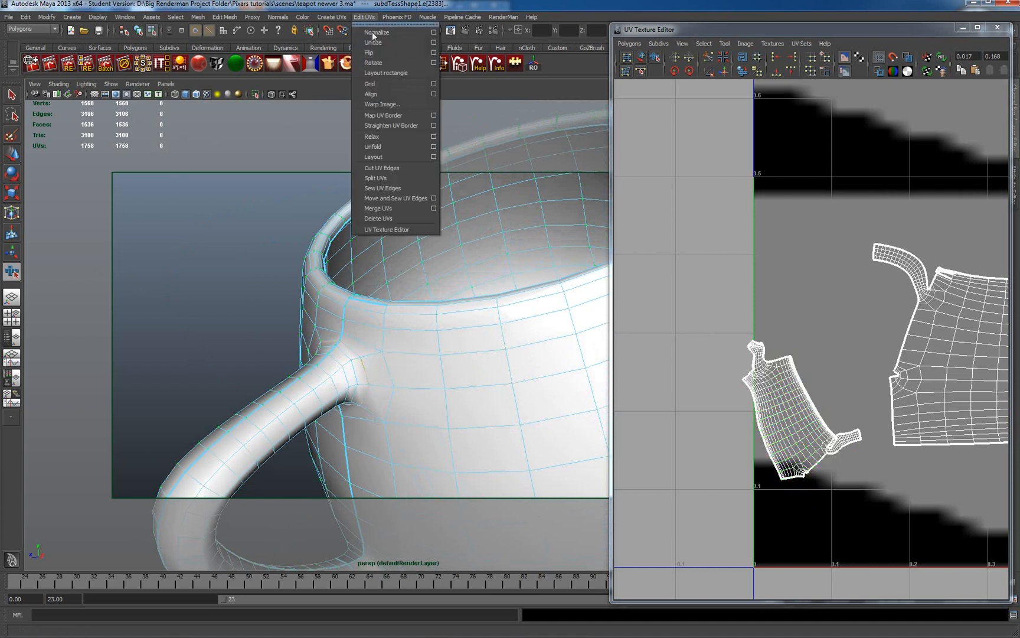
left_click(391, 168)
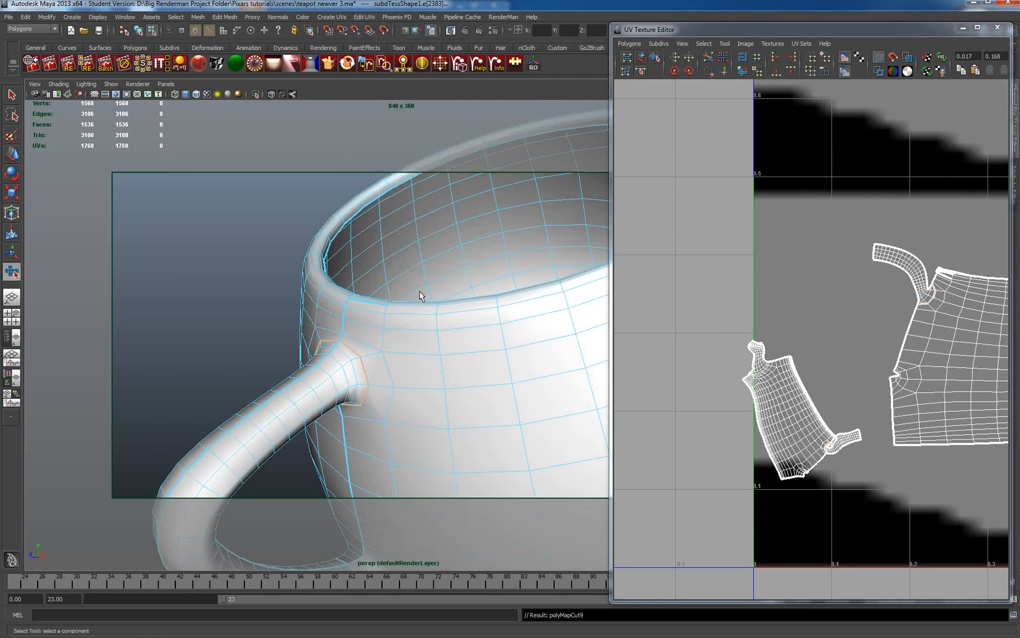
left_click_drag(455, 334, 446, 364, "alt")
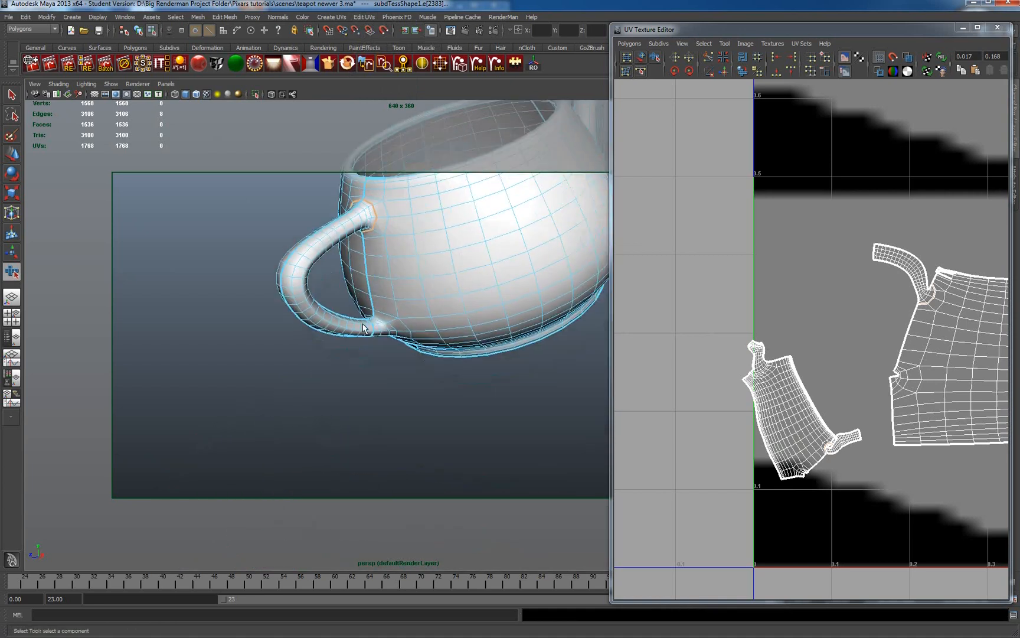
Select the edge loop around the handle's lower junction with the body and cut the UV edges along it.
scroll(389, 319, "up", 5)
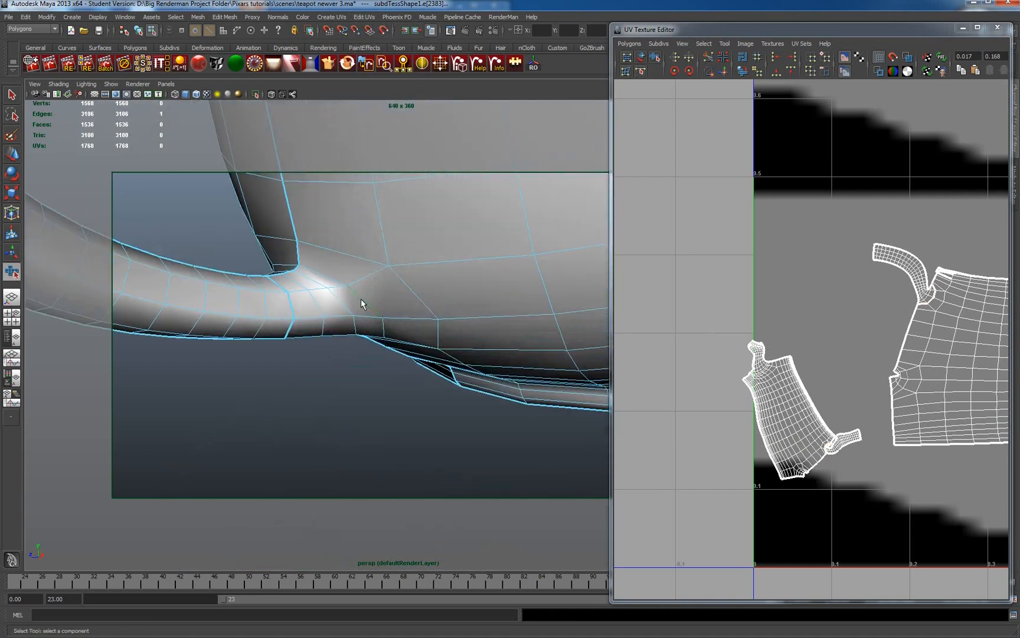
left_click(360, 18)
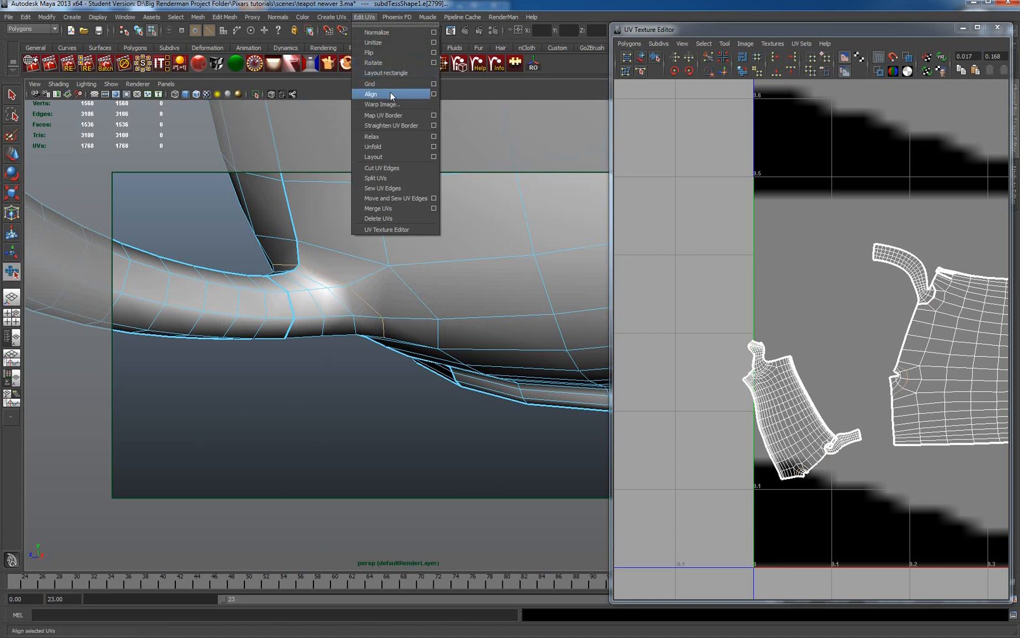
left_click(388, 168)
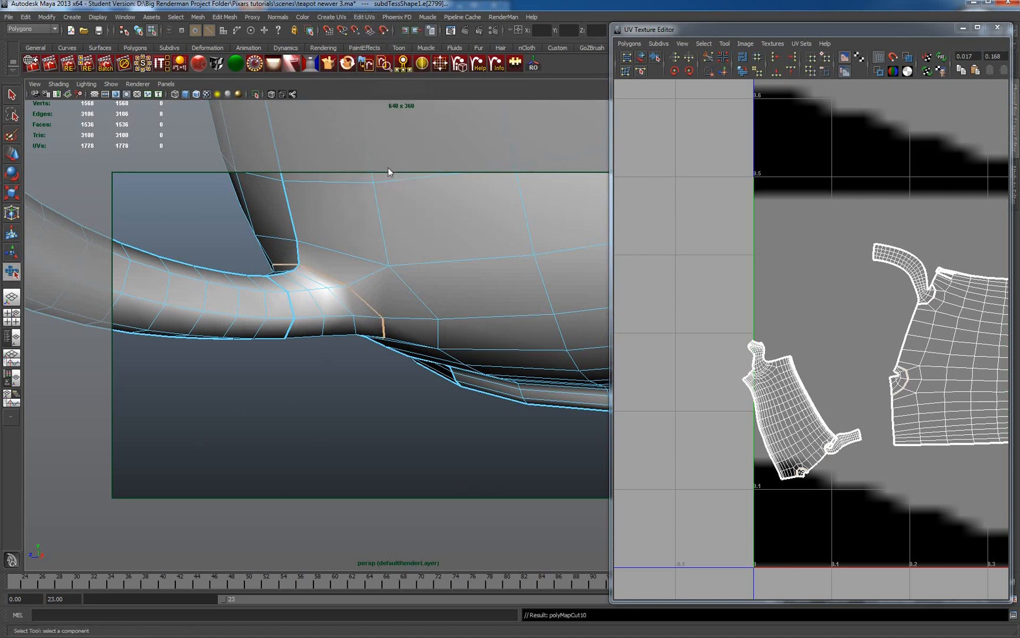
Select the UVs of the larger body shell on the pot and unfold them.
right_click_drag(484, 404, 349, 295, "alt")
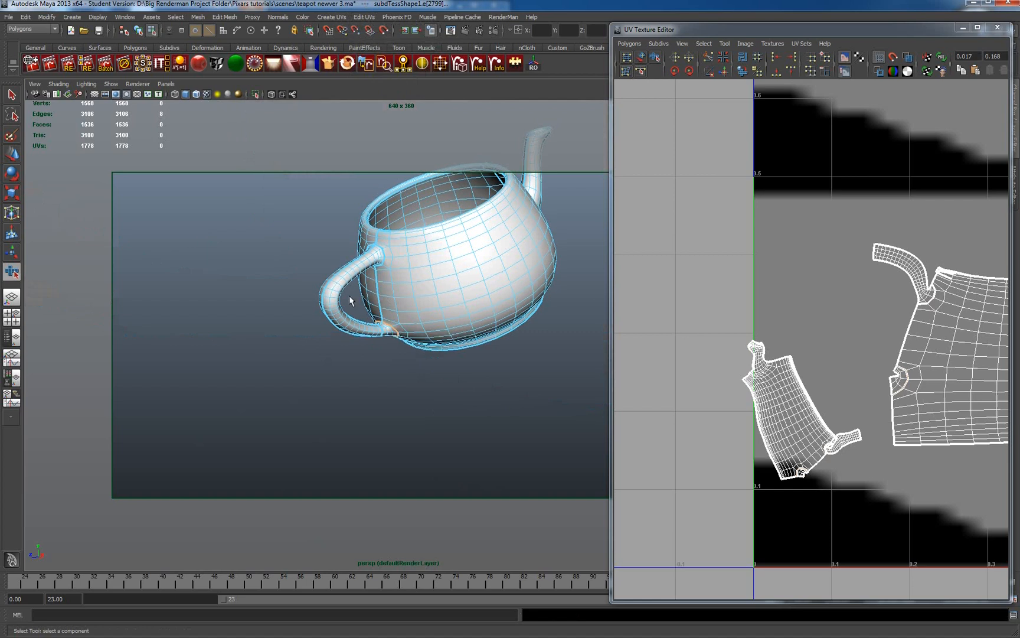
left_click_drag(349, 295, 432, 390, "alt")
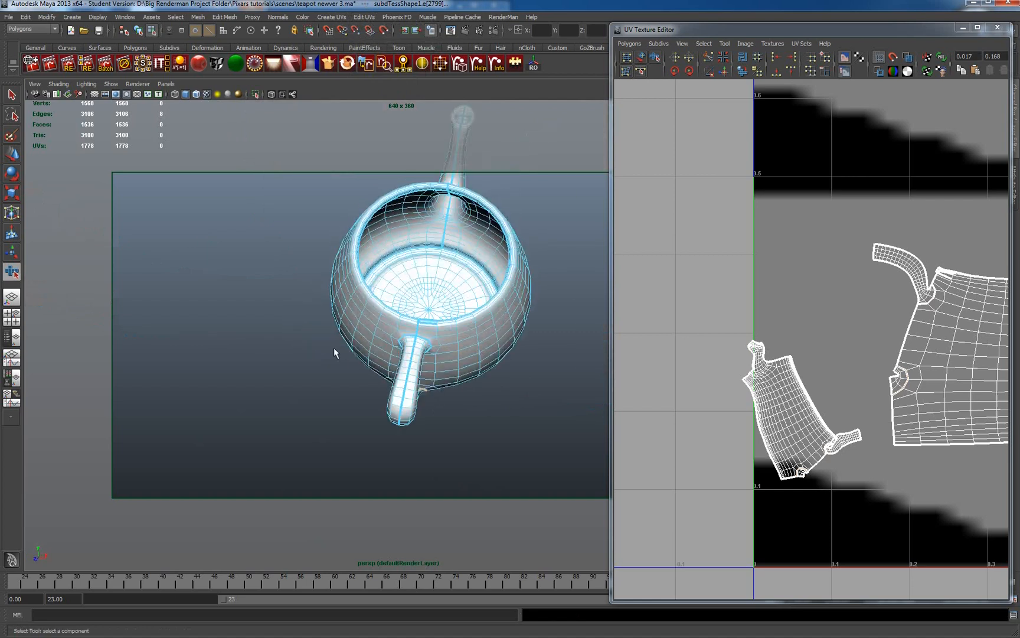
right_click_drag(334, 348, 463, 357, "alt")
left_click_drag(462, 358, 398, 290, "alt")
right_click_drag(397, 290, 399, 347)
left_click(396, 289)
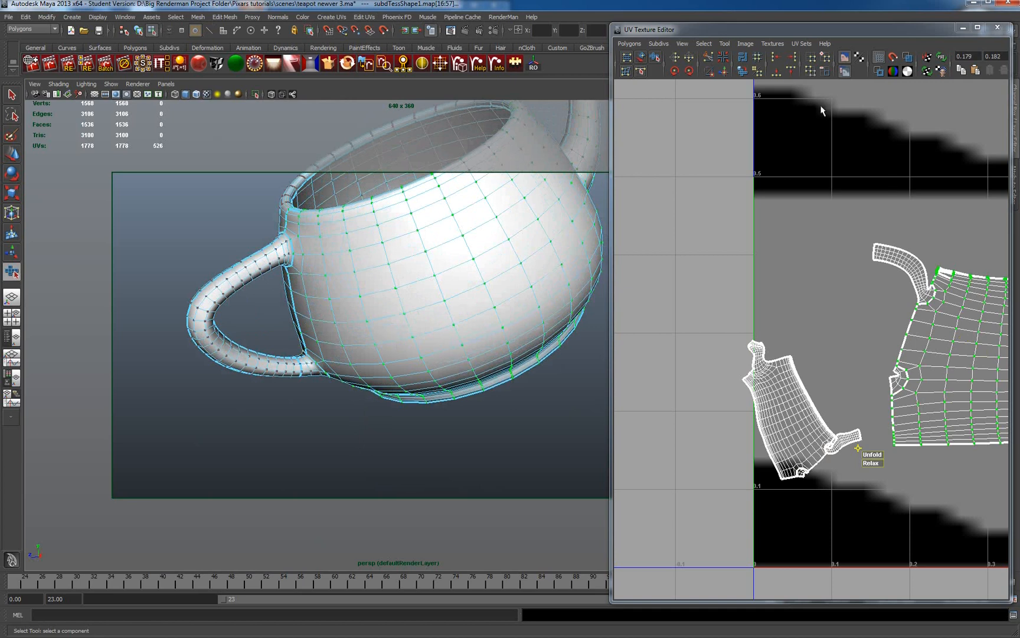
left_click(627, 45)
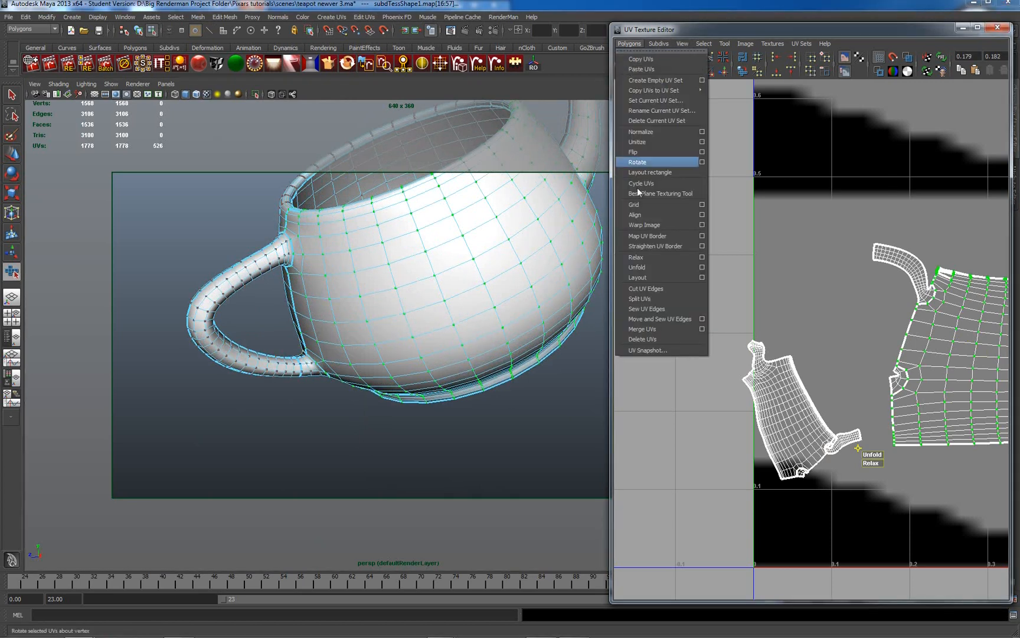
left_click(659, 269)
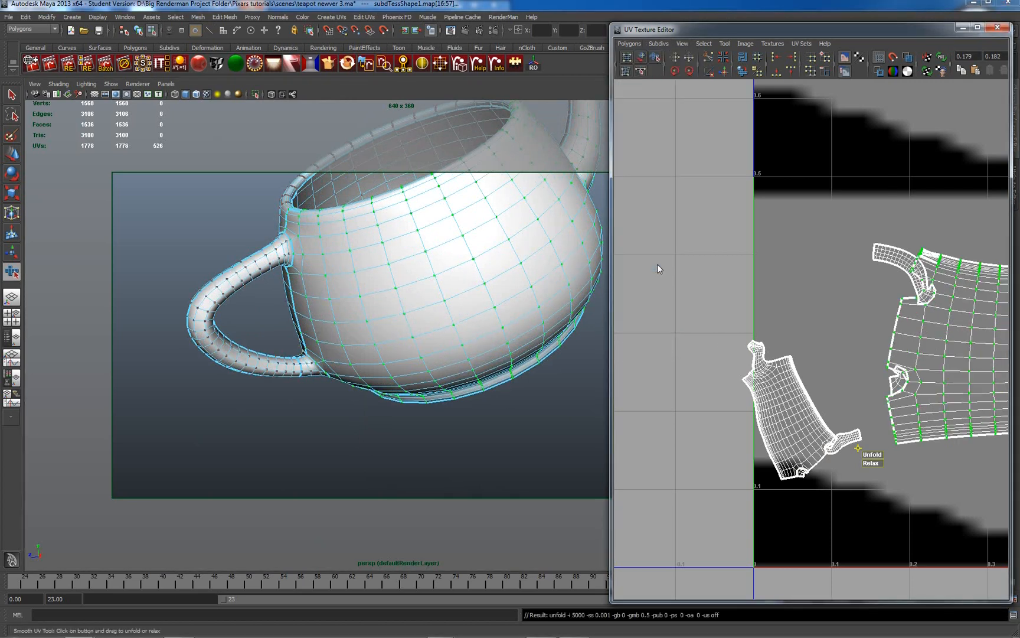
Select a few UVs in the middle of the unfolded body shell and expand the selection to the whole shell.
right_click_drag(941, 335, 852, 293, "alt")
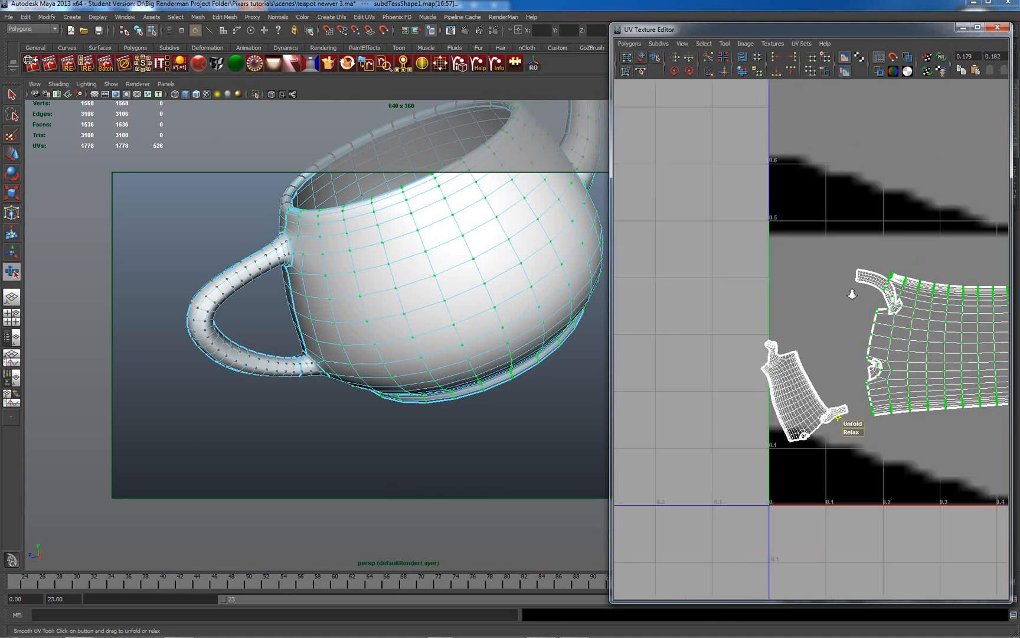
middle_click_drag(918, 334, 754, 329, "alt")
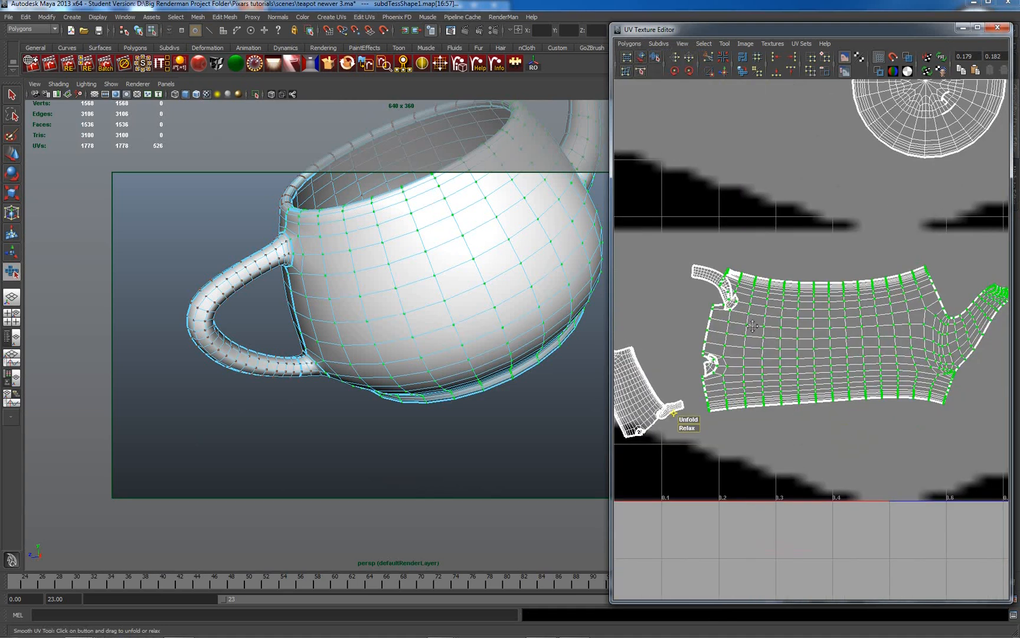
left_click(819, 353)
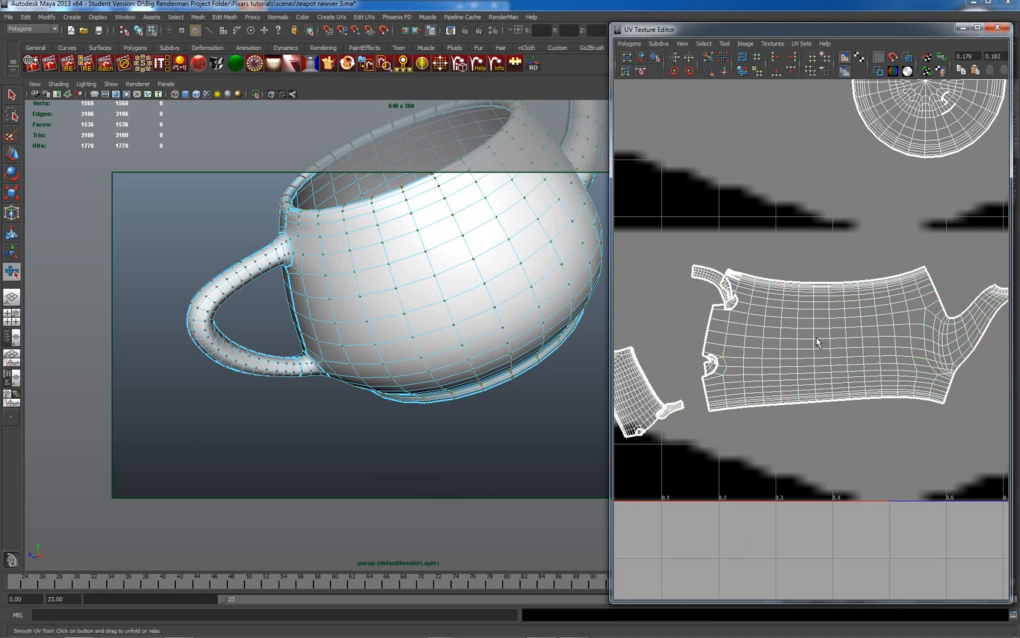
right_click_drag(830, 298, 861, 299)
left_click_drag(856, 295, 832, 330)
right_click_drag(844, 310, 870, 286)
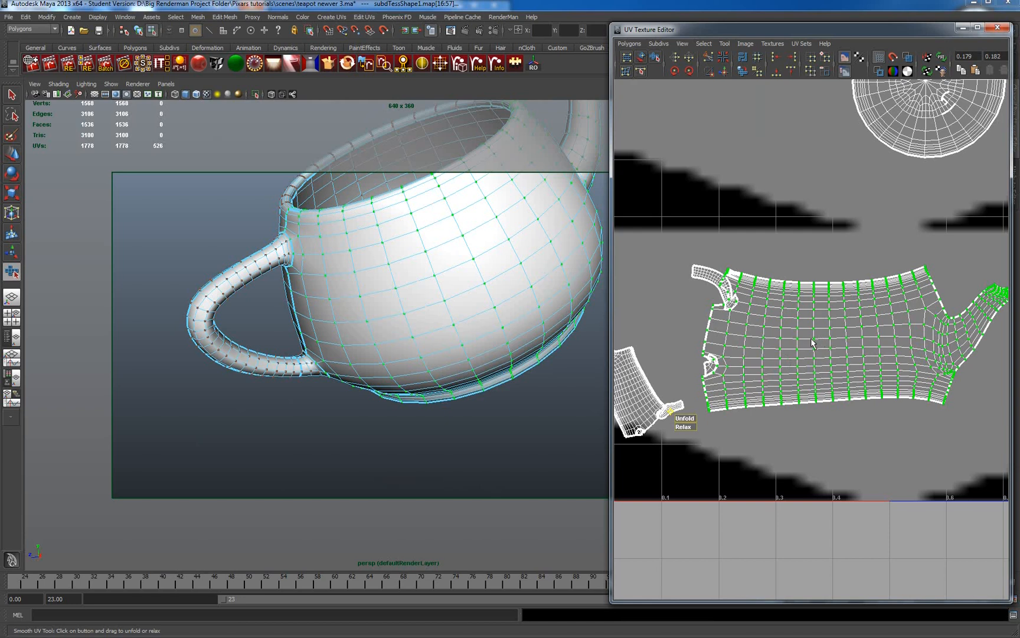
left_click(810, 339)
left_click_drag(805, 274, 860, 381)
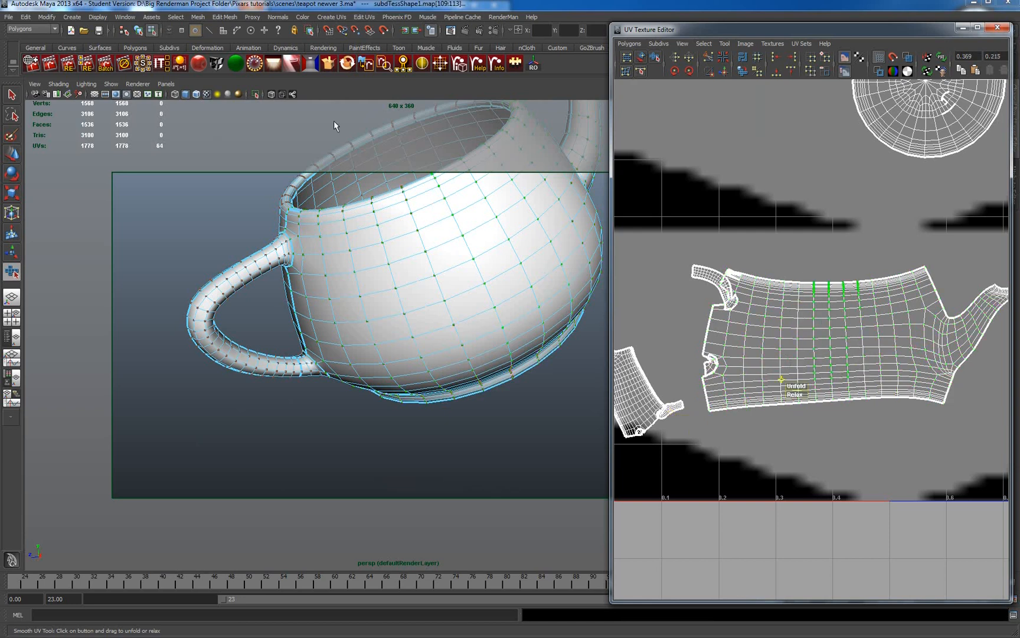
left_click(761, 258)
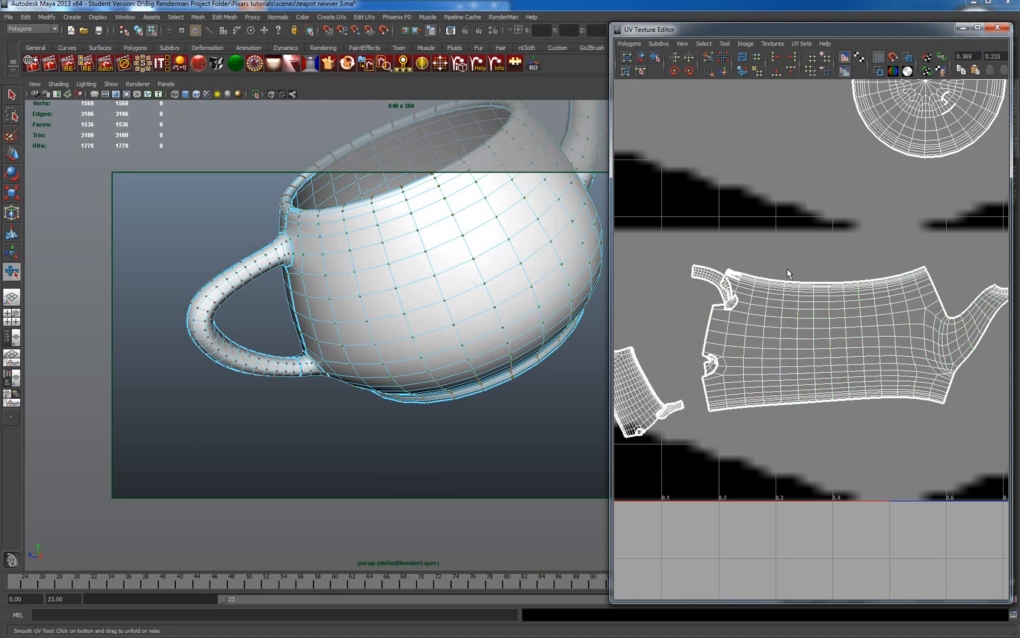
Select the whole unfolded body shell by expanding a partial UV selection and move it below the 0–1 UV space.
left_click_drag(841, 310, 957, 417)
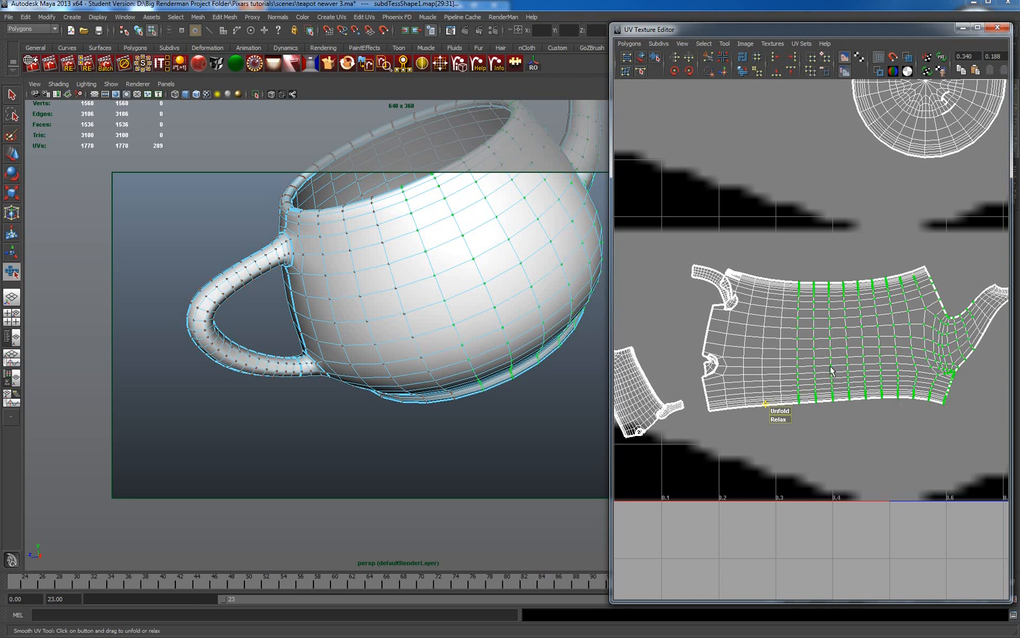
right_click_drag(826, 357, 854, 351, "ctrl")
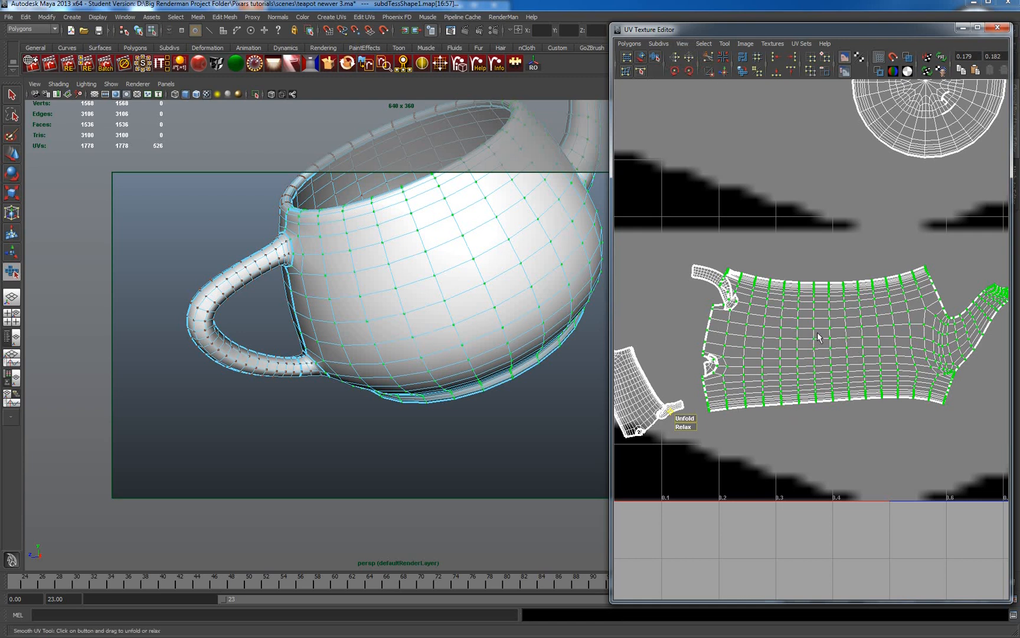
left_click(14, 156)
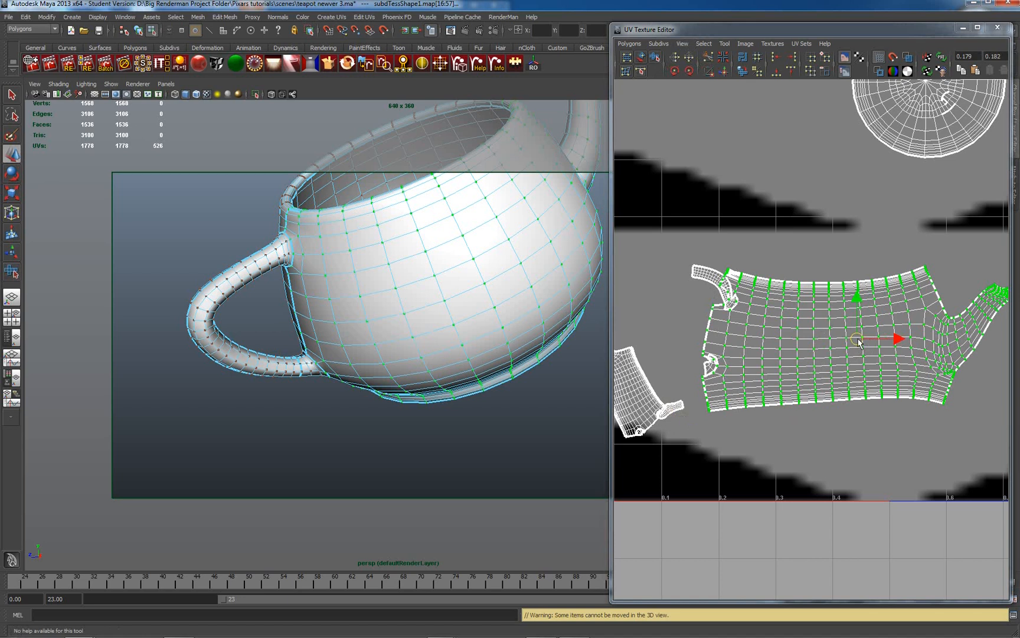
left_click_drag(860, 344, 815, 539)
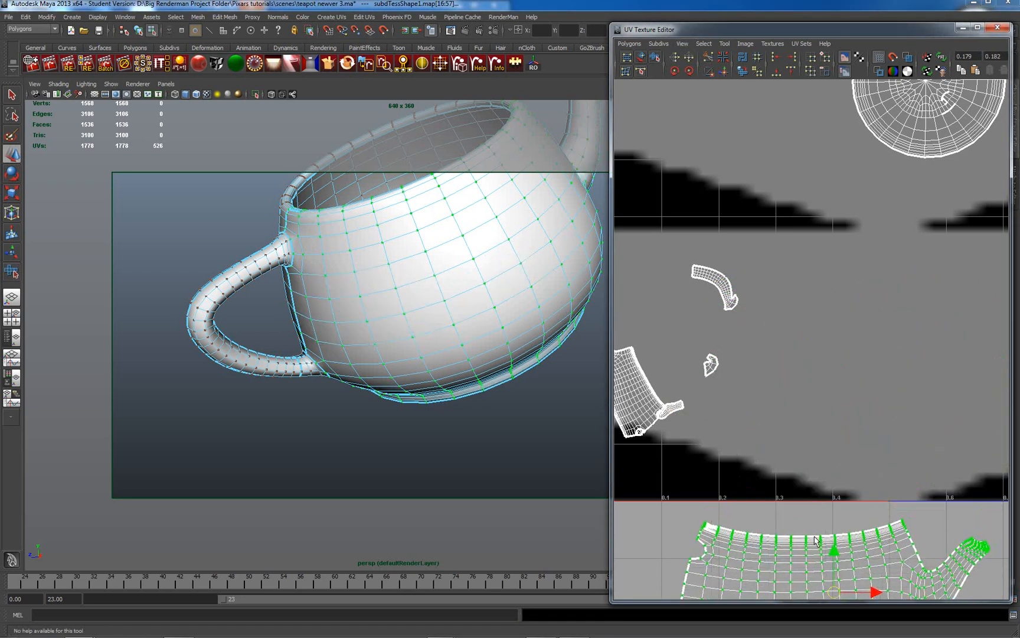
Unfold the entire smaller body shell and move it away from the small handle pieces.
middle_click_drag(814, 377, 918, 353, "alt")
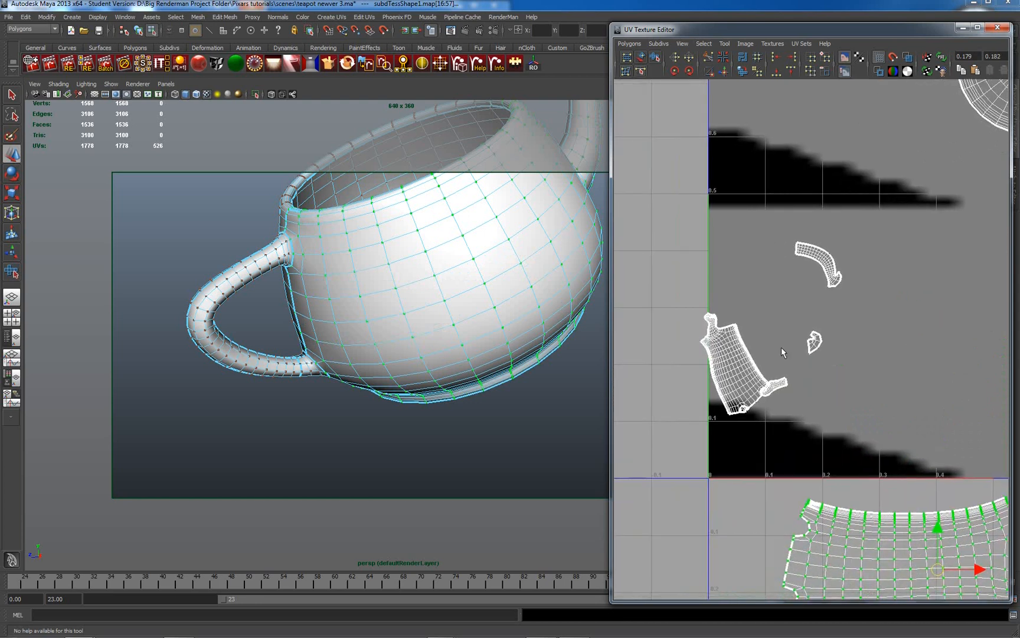
right_click(727, 348)
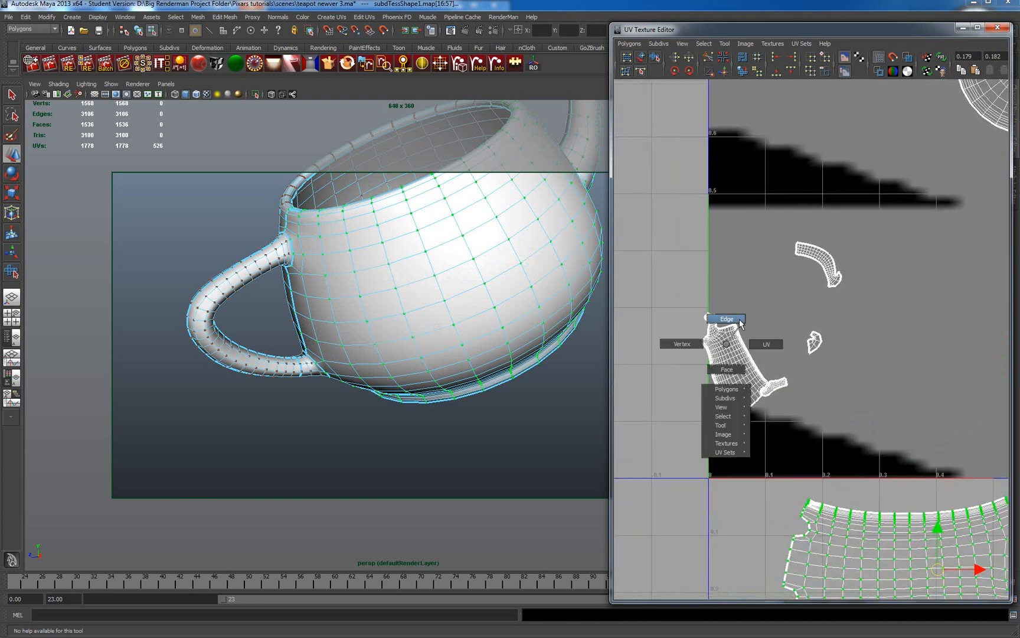
right_click_drag(741, 320, 771, 338)
left_click(736, 361)
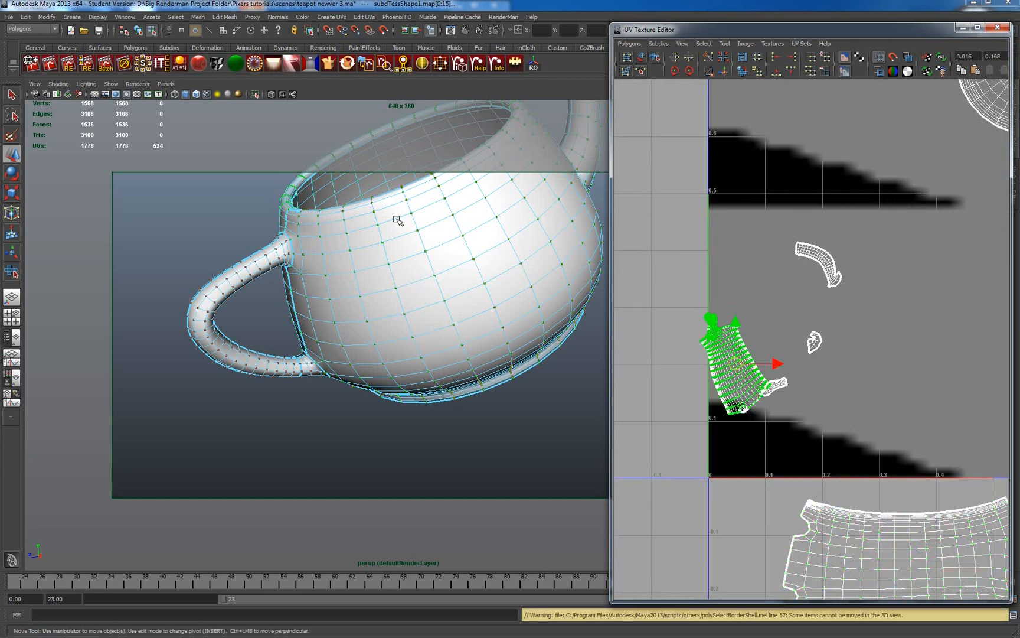
left_click(628, 44)
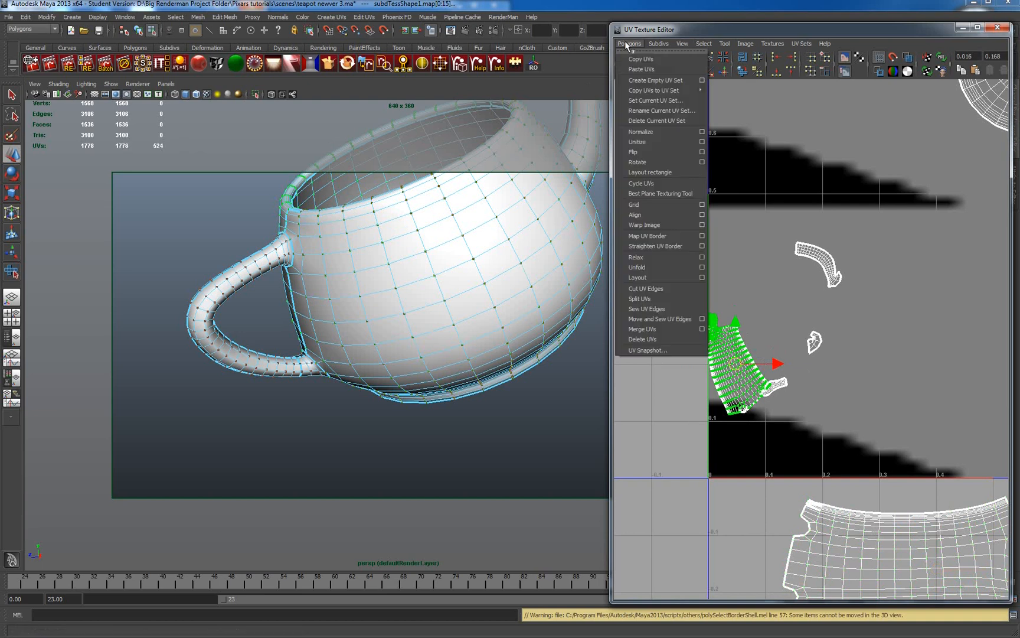
left_click(656, 268)
left_click_drag(738, 368, 894, 381)
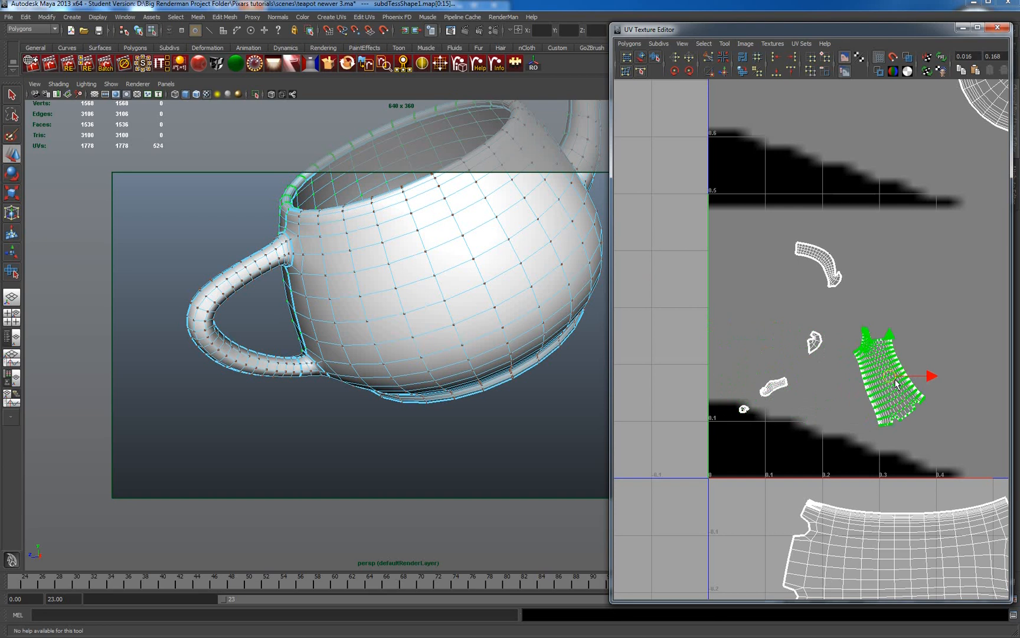
Rotate the smaller body shell to lie horizontally and scale it up uniformly to roughly the other body half's size.
key("e")
left_click_drag(906, 343, 859, 338)
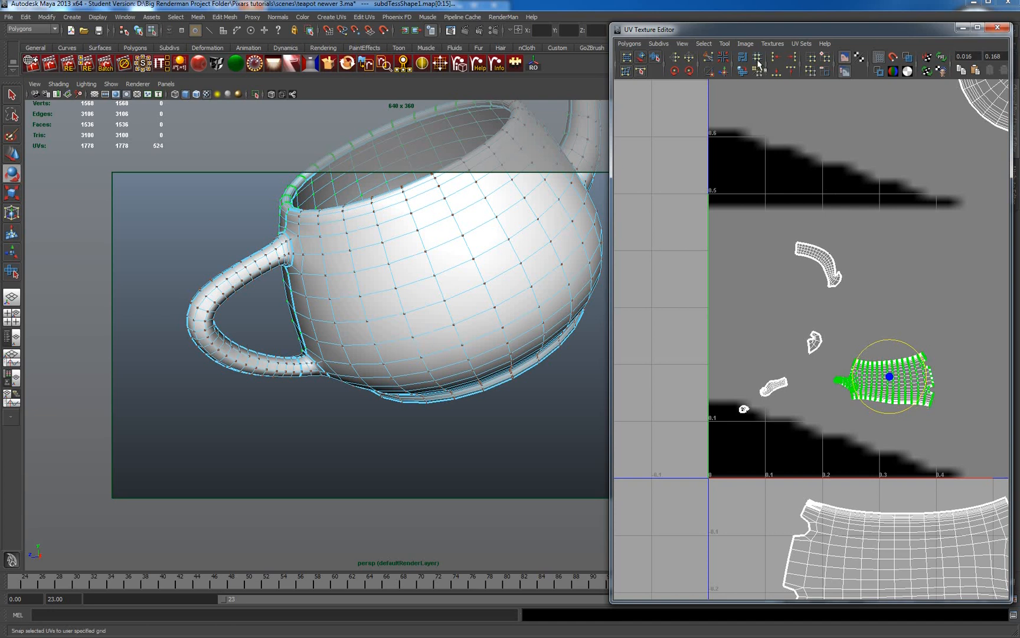
key("r")
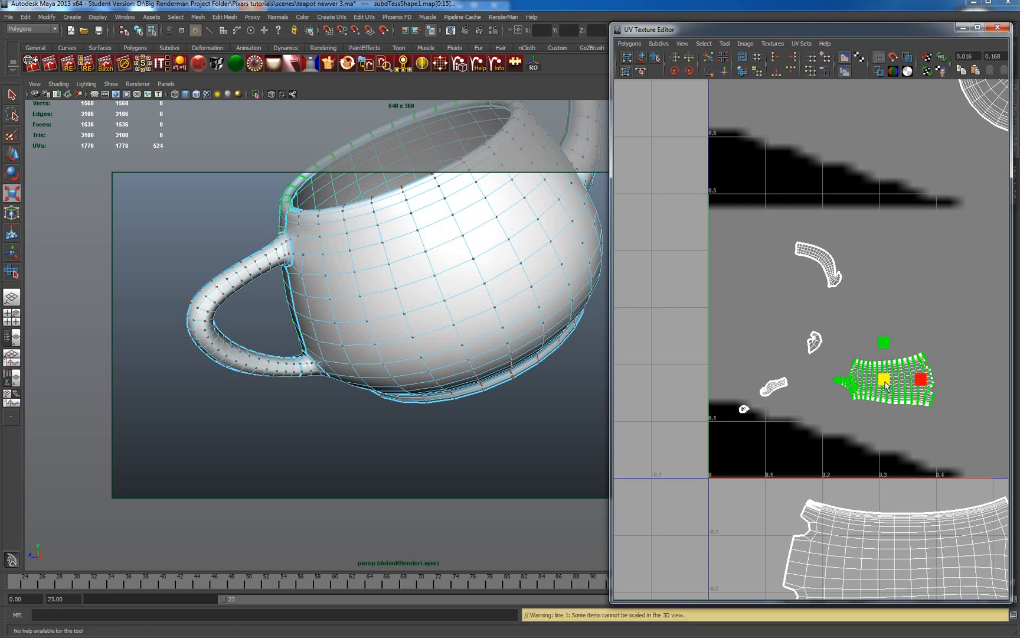
left_click_drag(886, 383, 946, 306)
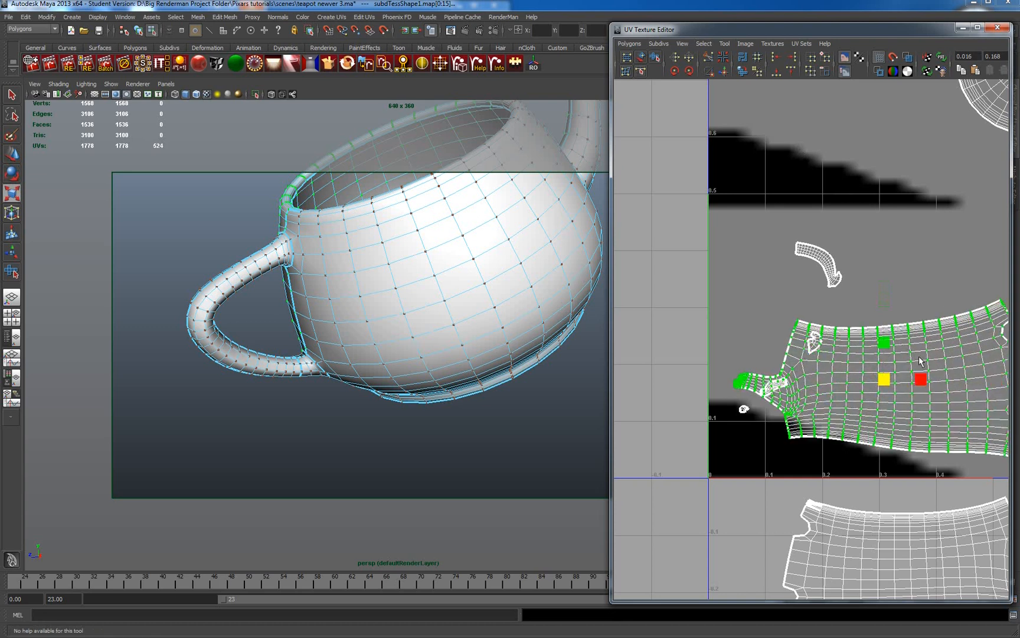
Move the enlarged body shell clear of the overlapping handle pieces.
middle_click_drag(894, 287, 779, 249, "alt")
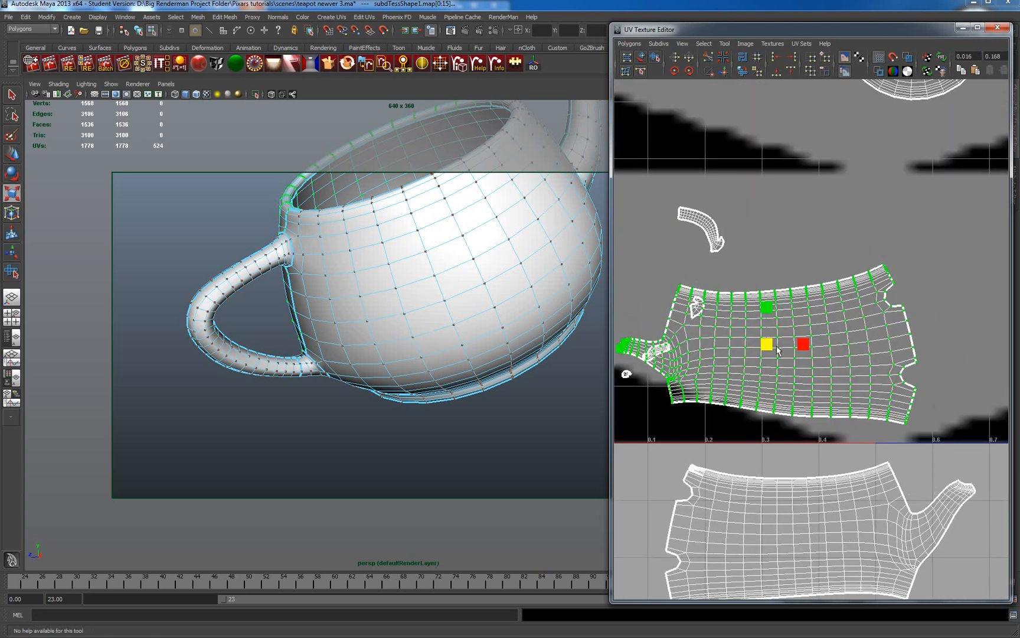
key("w")
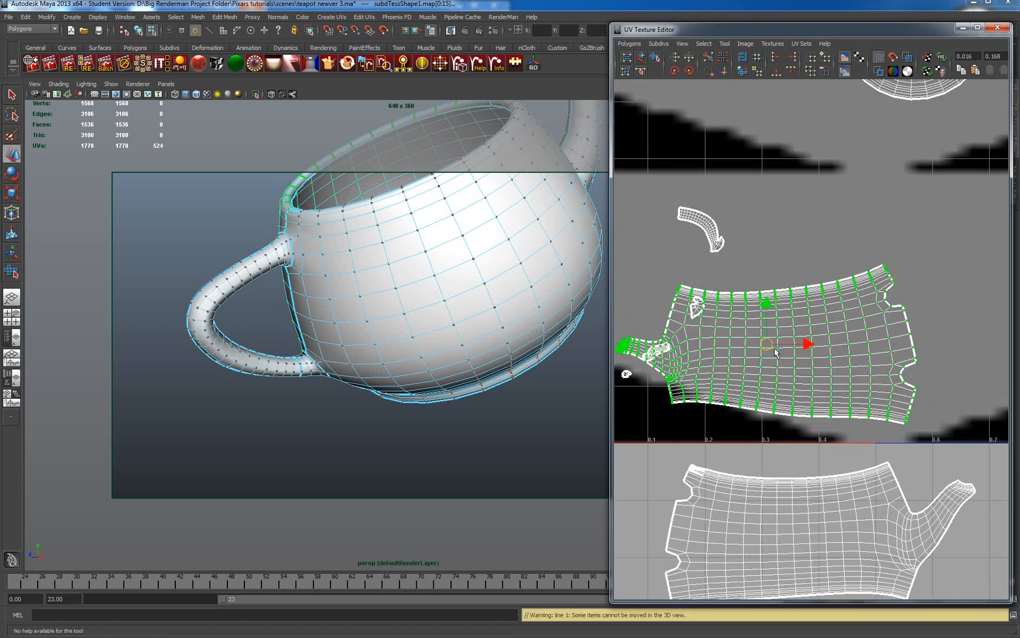
left_click_drag(769, 345, 864, 285)
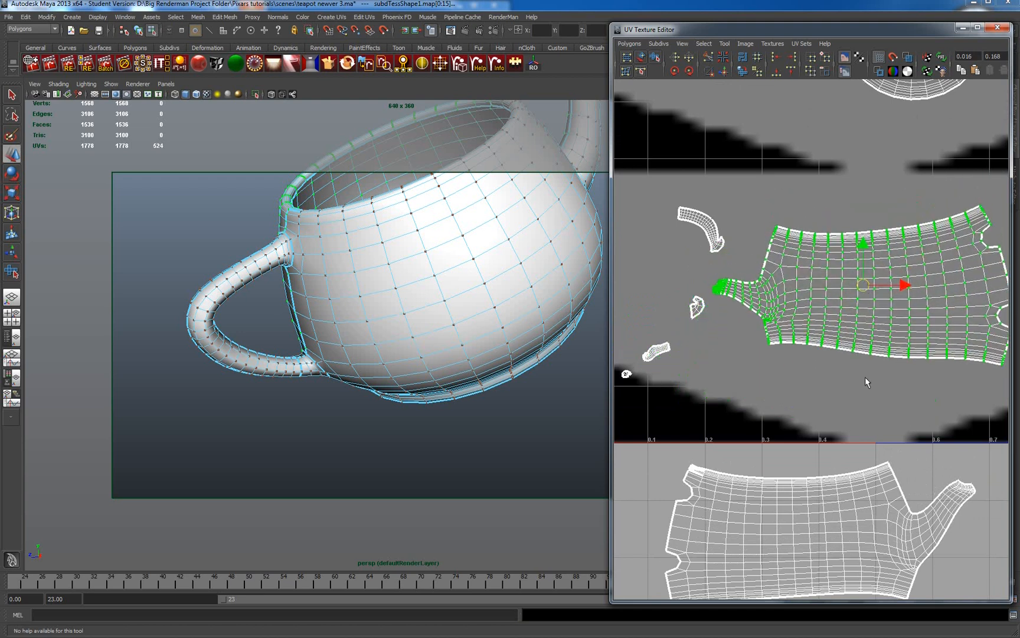
Select all the small handle UV pieces, expand the selection to their shells and move them outside the 0–1 UV space beyond its U=0 side.
right_click_drag(865, 381, 758, 265, "alt")
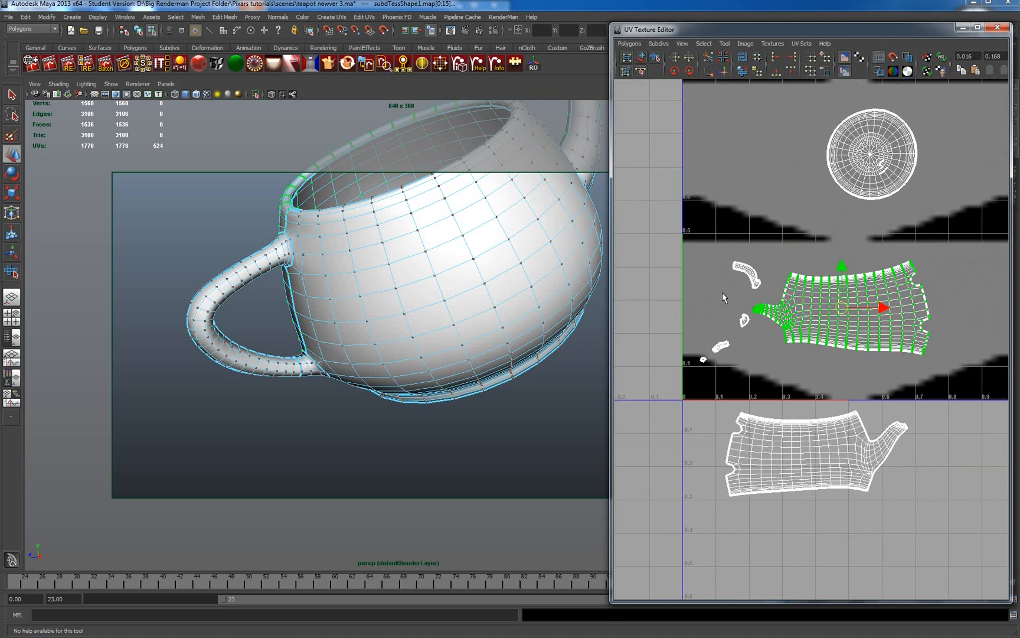
left_click_drag(721, 292, 762, 257)
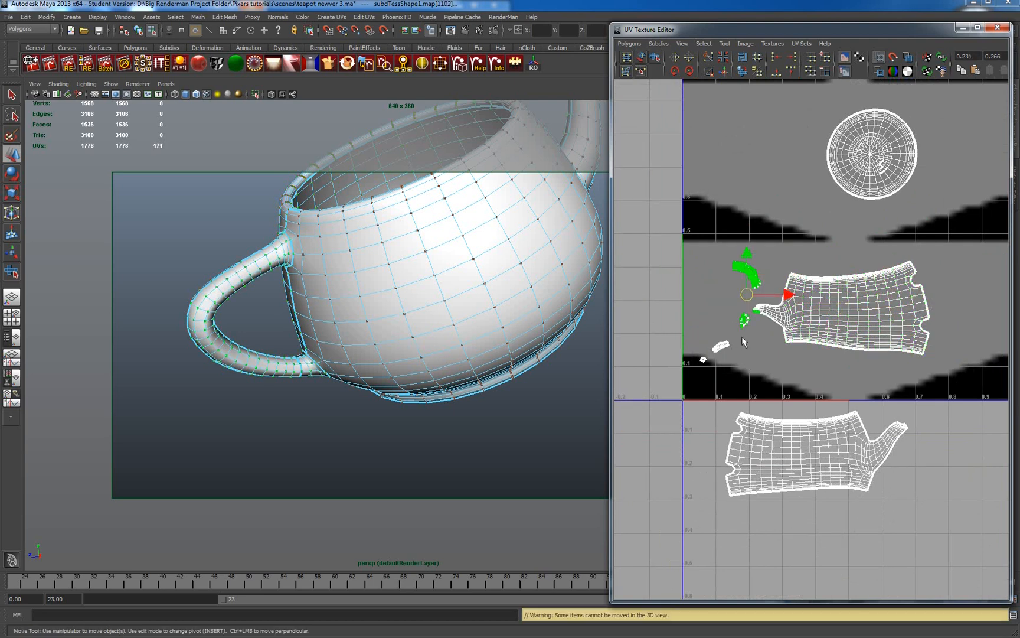
left_click(718, 251)
left_click_drag(718, 251, 765, 298)
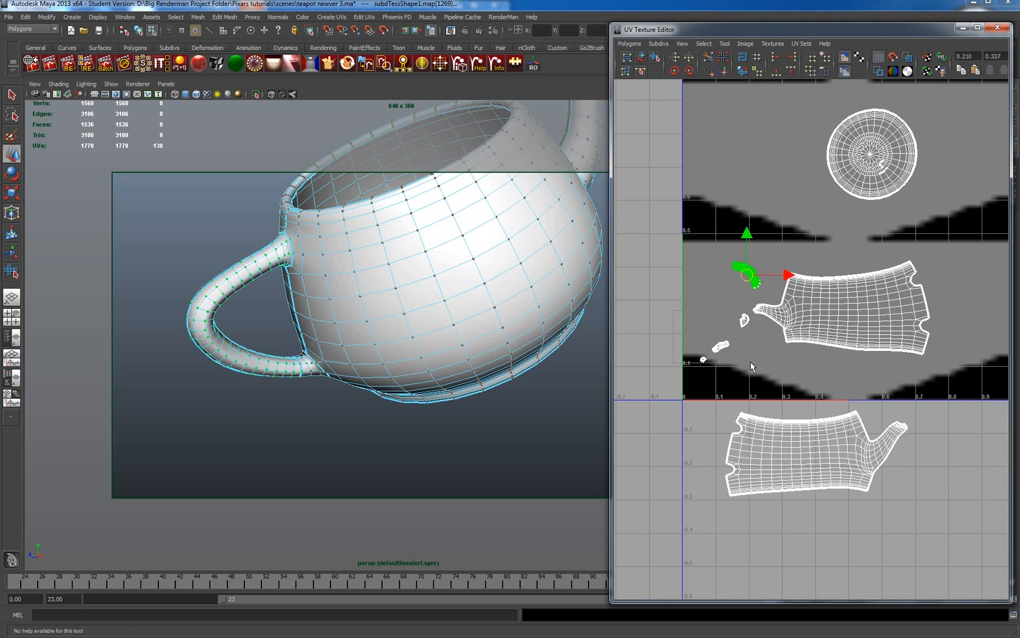
left_click_drag(750, 362, 749, 366, "shift")
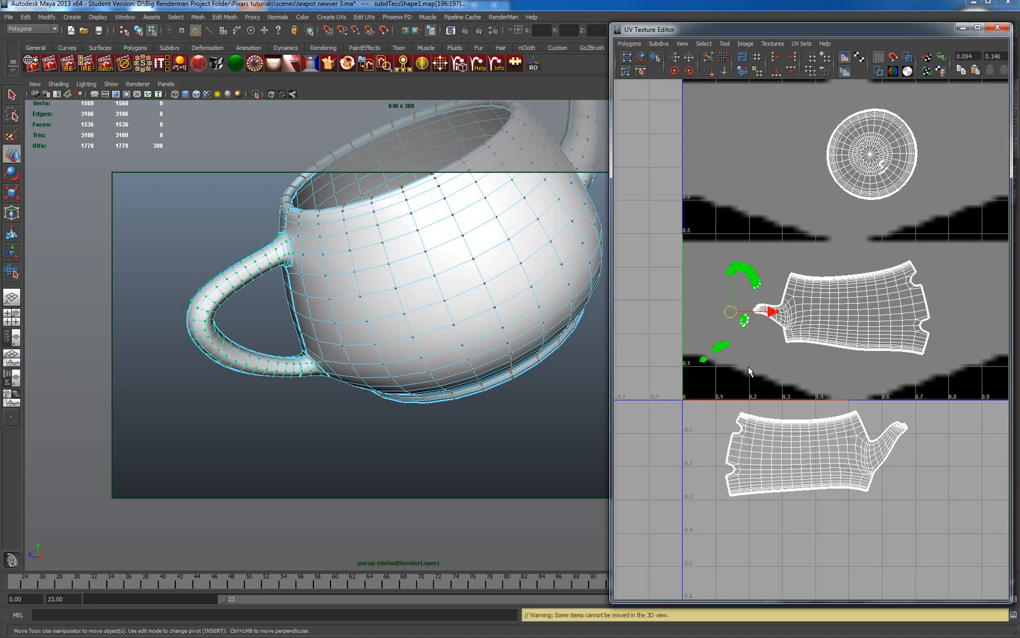
right_click(733, 309, "ctrl")
right_click_drag(733, 308, 759, 297, "ctrl")
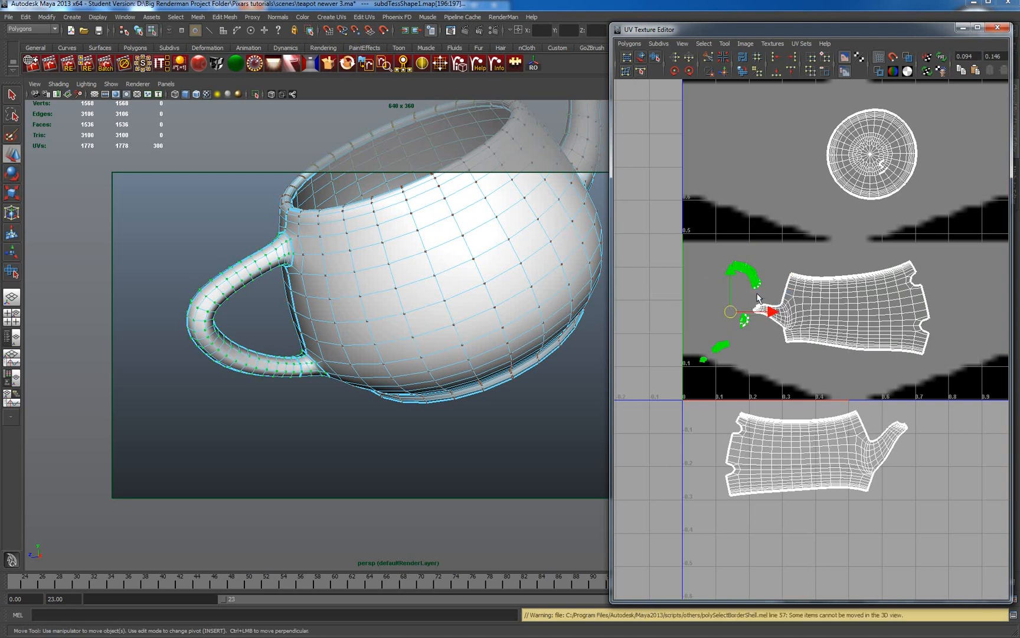
left_click_drag(731, 310, 589, 296)
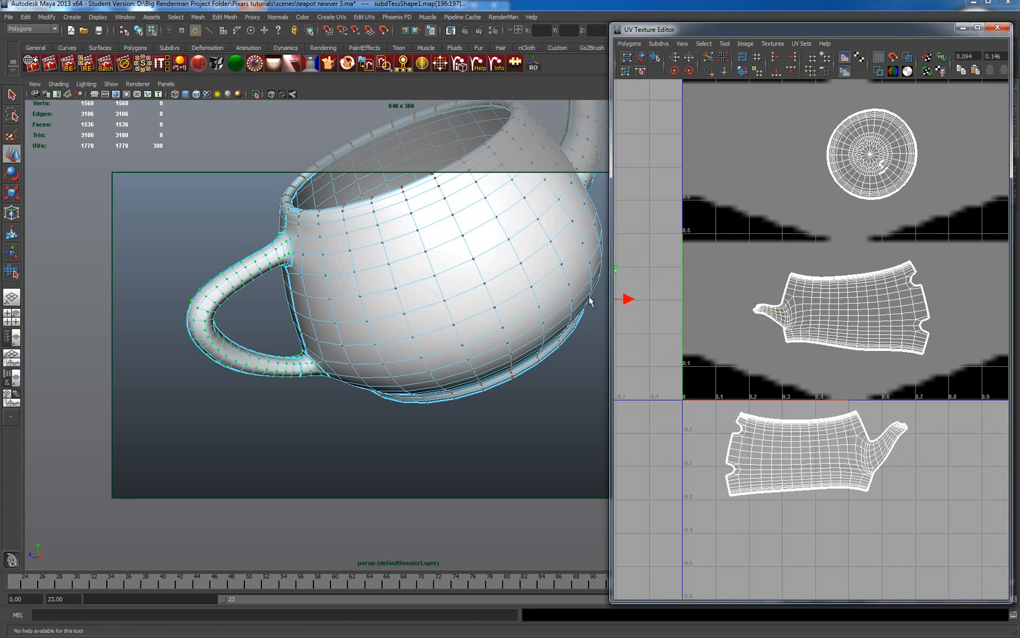
Move the circular base shell into the high-U, high-V corner of the 0–1 UV space.
scroll(835, 232, "down", 3)
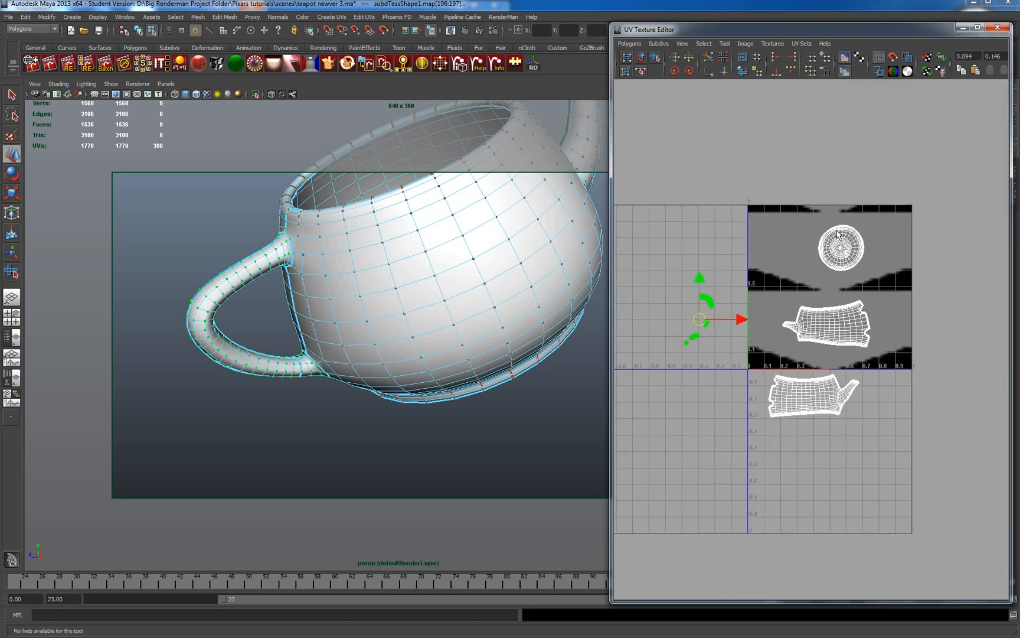
left_click(851, 257)
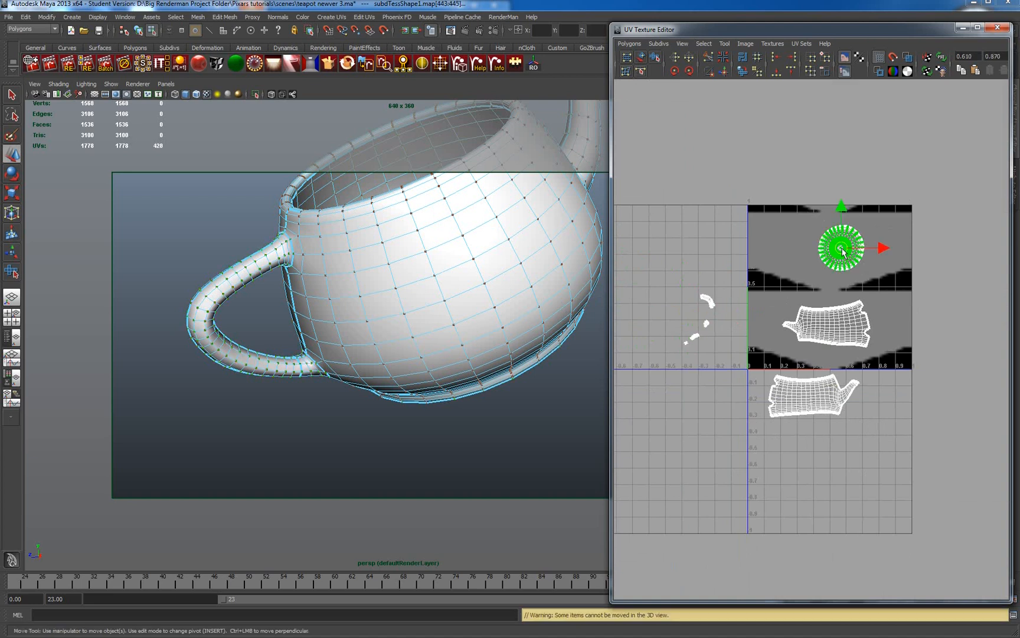
left_click_drag(843, 252, 888, 234)
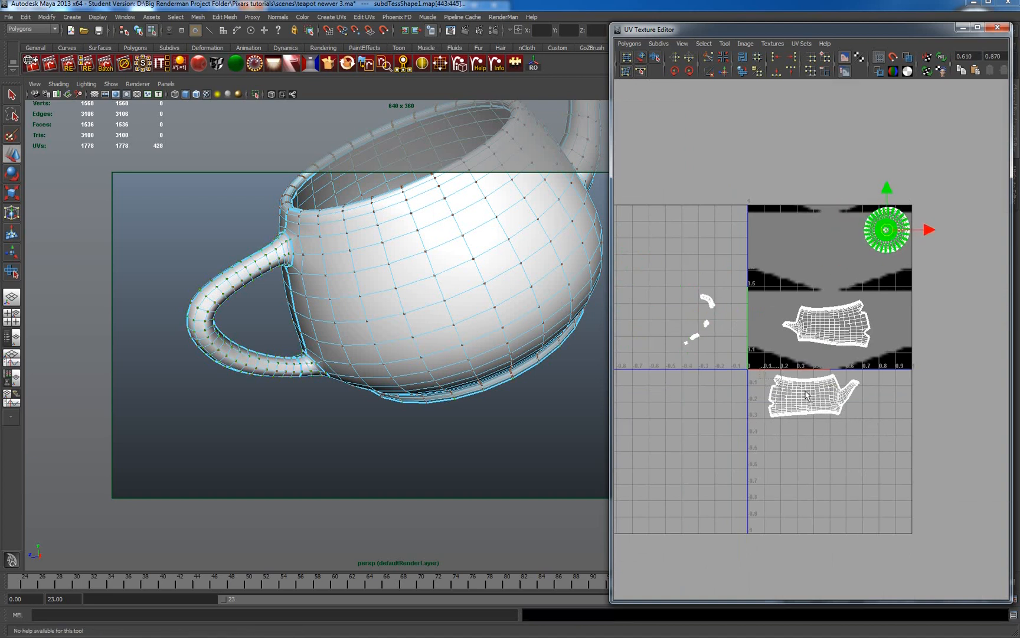
Move the body half shell lying below the 0–1 space up into it and scale it uniformly to nearly the full width.
left_click_drag(805, 390, 869, 437)
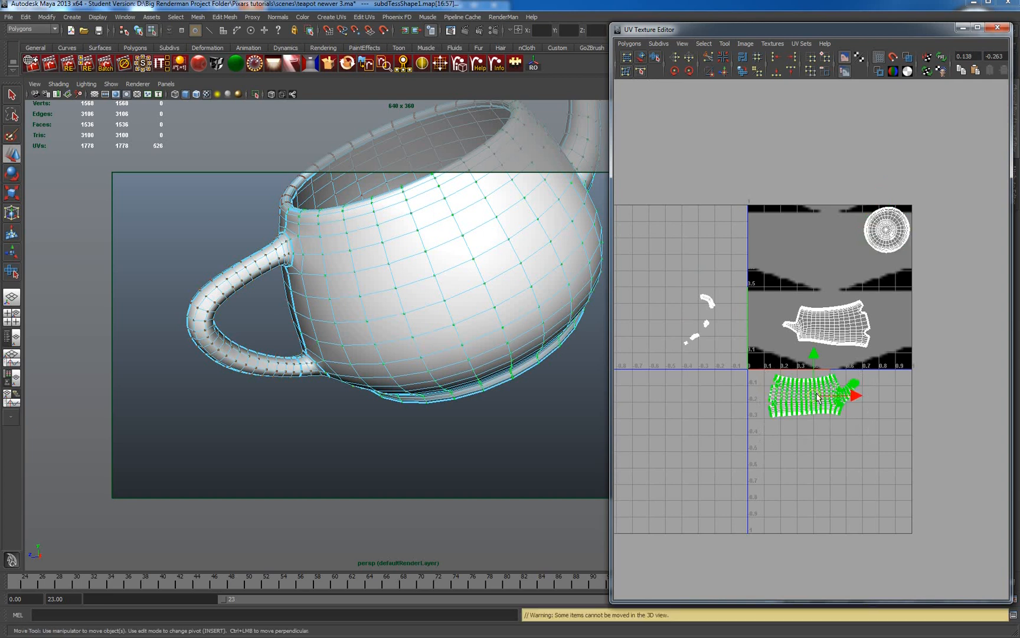
left_click_drag(817, 395, 815, 272)
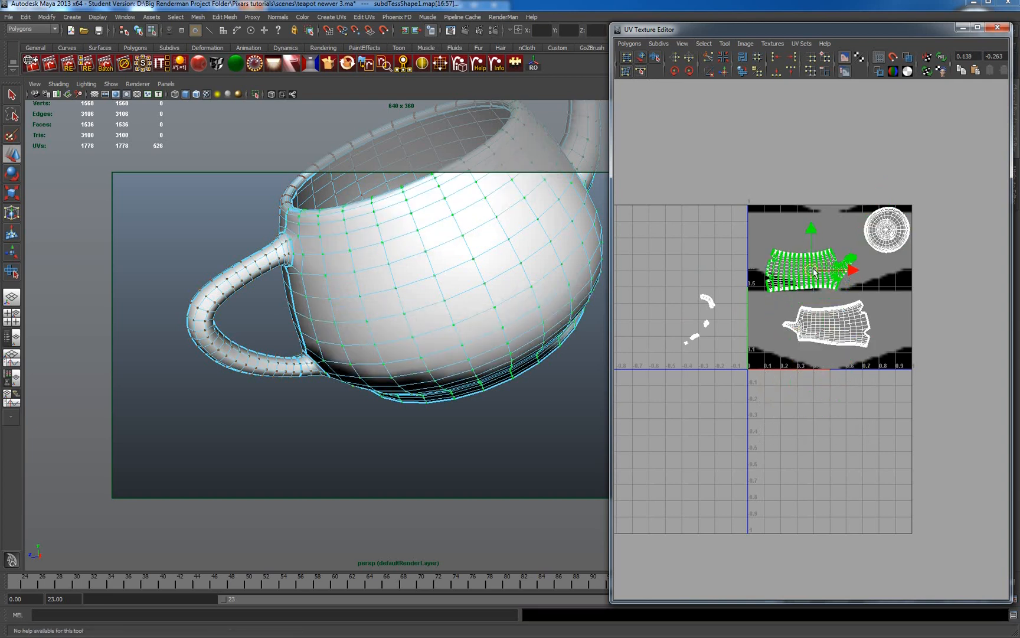
key("e")
key("r")
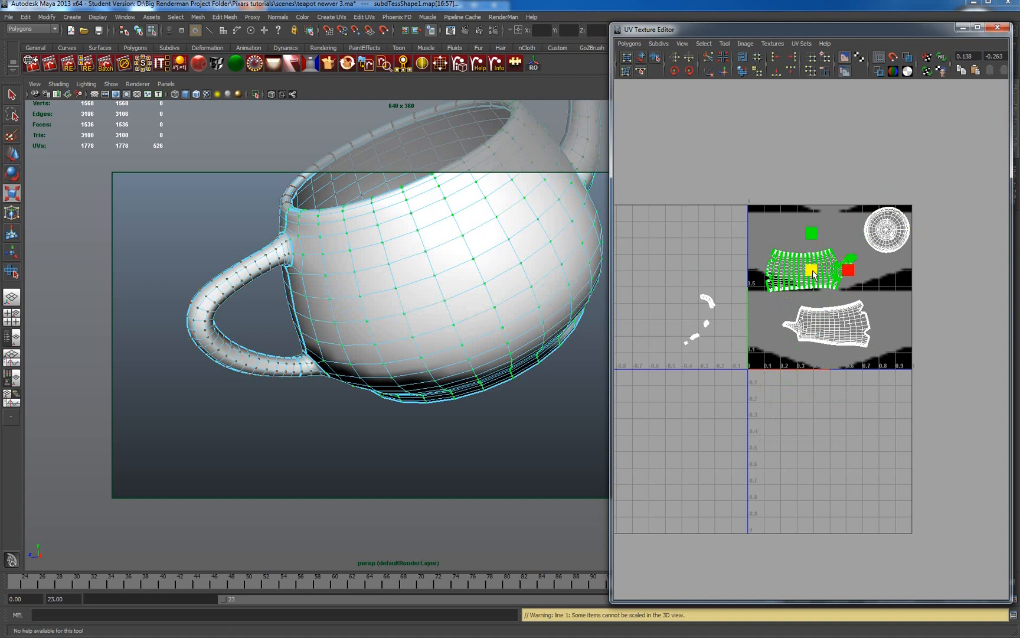
mouse_move(812, 271)
left_mouse_down()
mouse_move(842, 267)
mouse_move(831, 272)
left_mouse_up()
key("w")
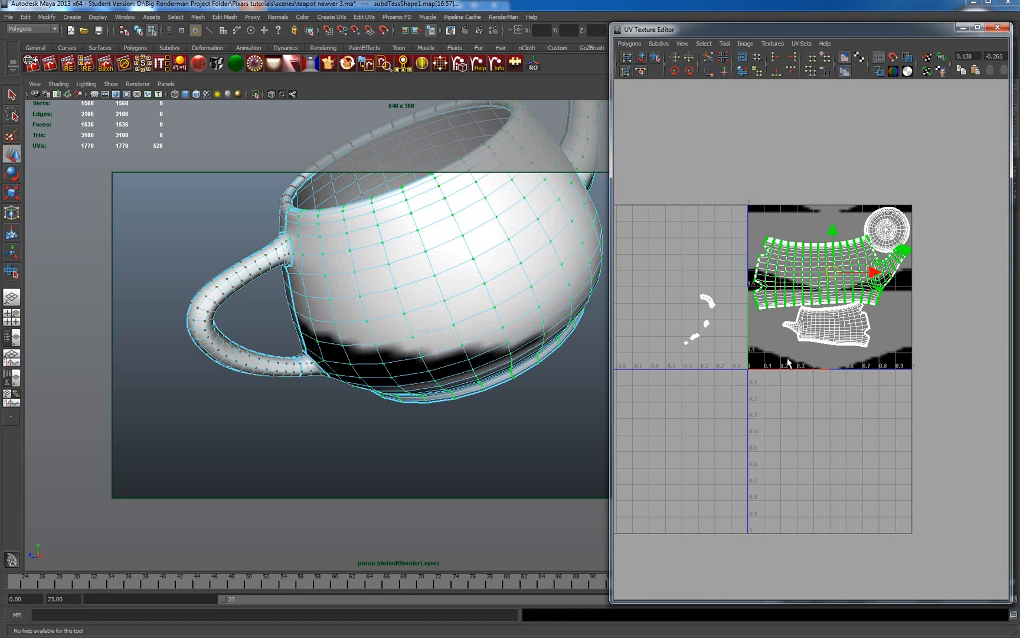
Select the entire other body half shell, move it slightly down below the enlarged one and scale it up uniformly.
left_click_drag(787, 359, 869, 316)
right_click(828, 334, "ctrl")
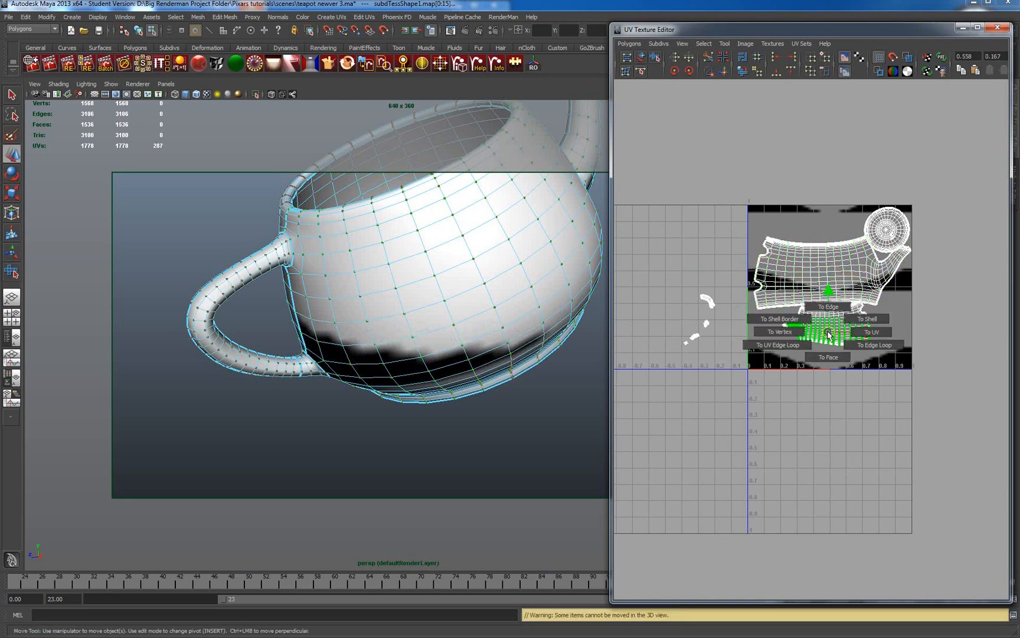
left_click(866, 319)
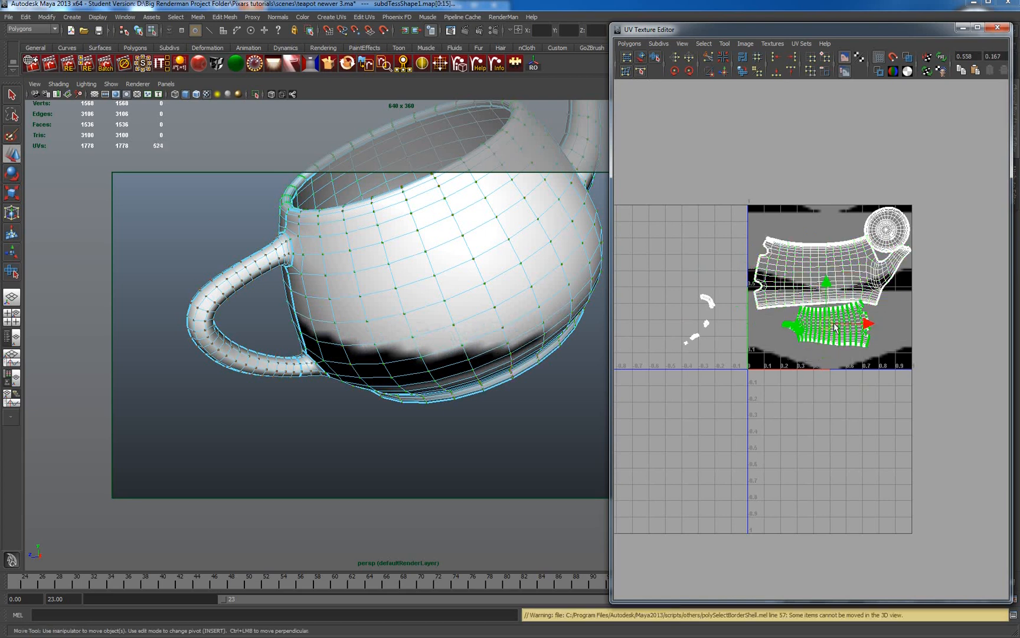
left_click_drag(827, 334, 825, 339)
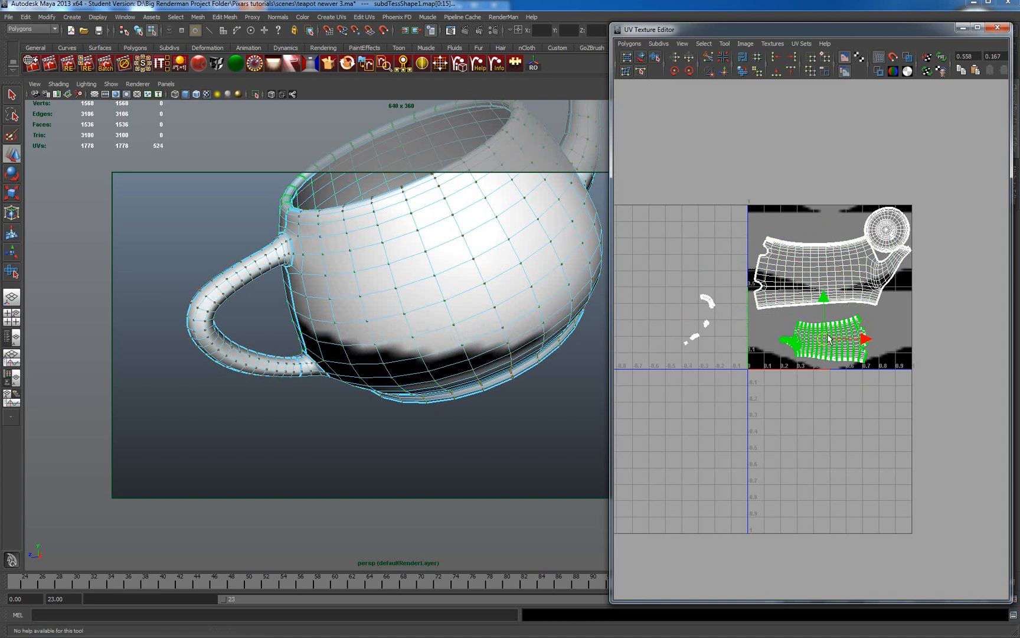
key("r")
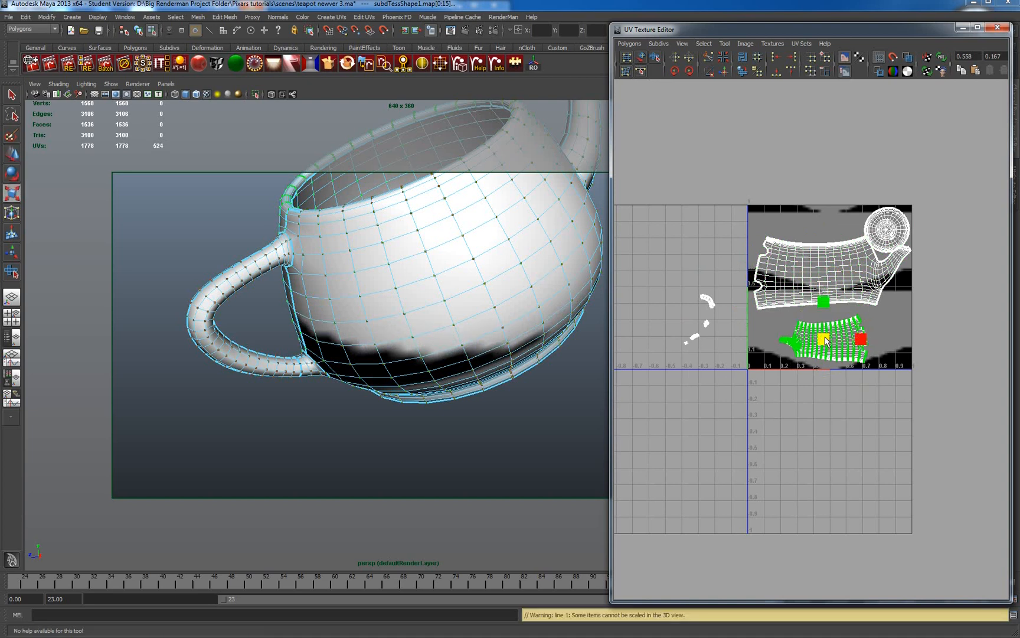
left_click_drag(826, 340, 847, 337)
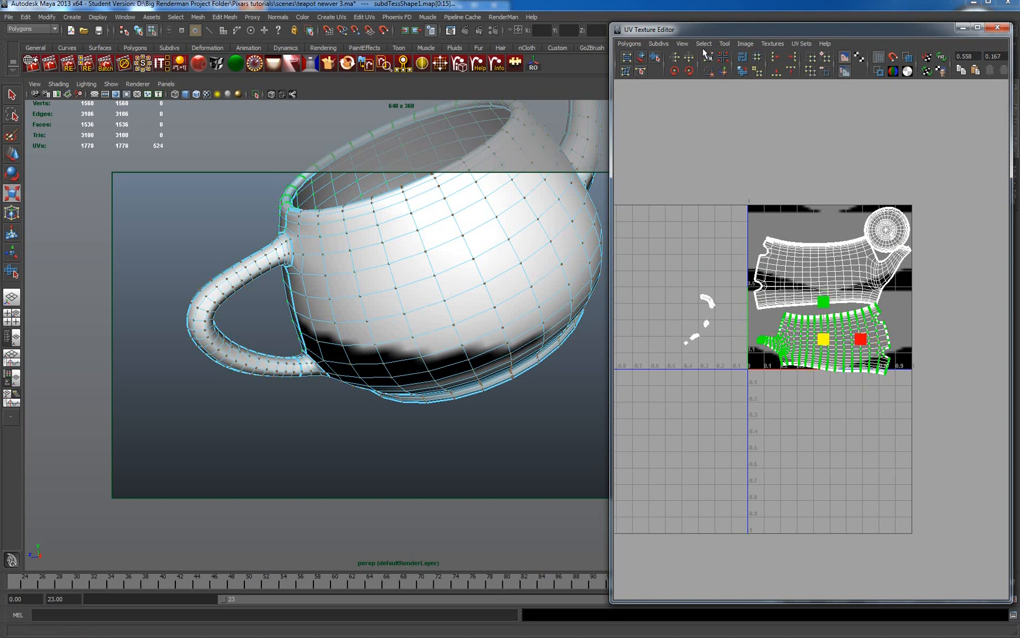
Try the Smooth UV Tool's Unfold and Relax on the lower body shell.
left_click(724, 43)
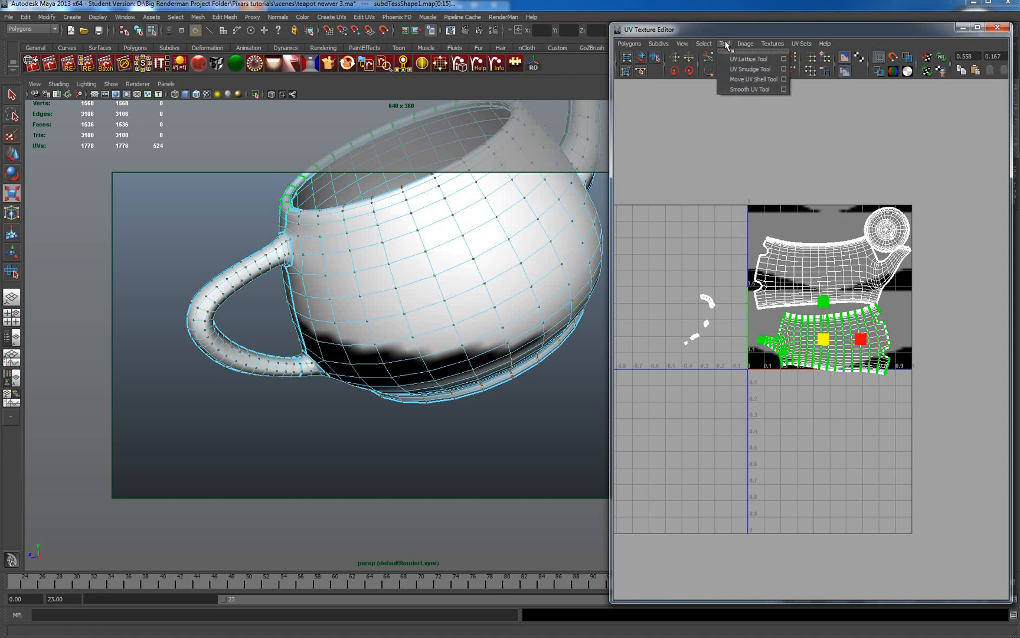
left_click(749, 85)
left_click_drag(744, 377, 809, 322)
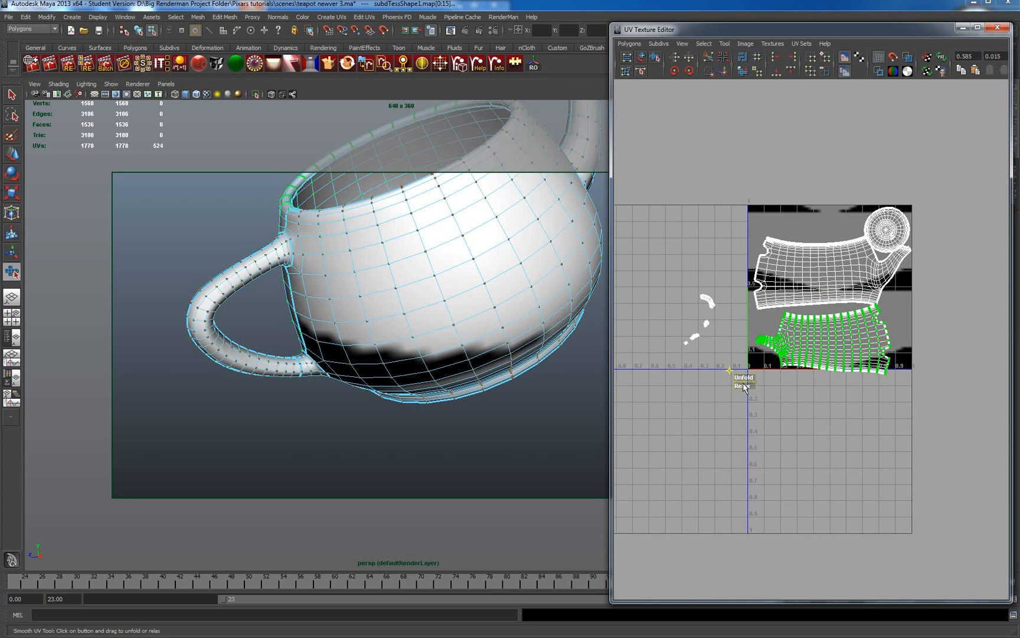
left_click_drag(745, 381, 895, 294)
left_click_drag(744, 386, 739, 390)
Select the entire upper body shell and nudge it toward the U=0 edge, away from the circular base shell.
right_click(821, 270)
right_click_drag(821, 270, 863, 270)
left_click_drag(814, 279, 800, 284)
right_click_drag(817, 268, 850, 266, "ctrl")
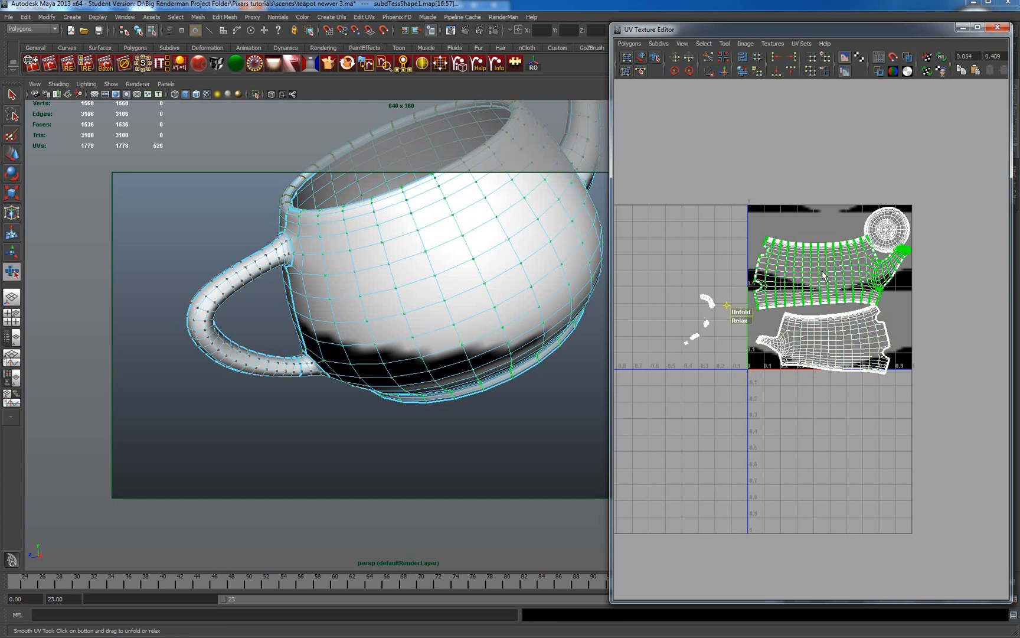
key("w")
left_click_drag(837, 273, 832, 277)
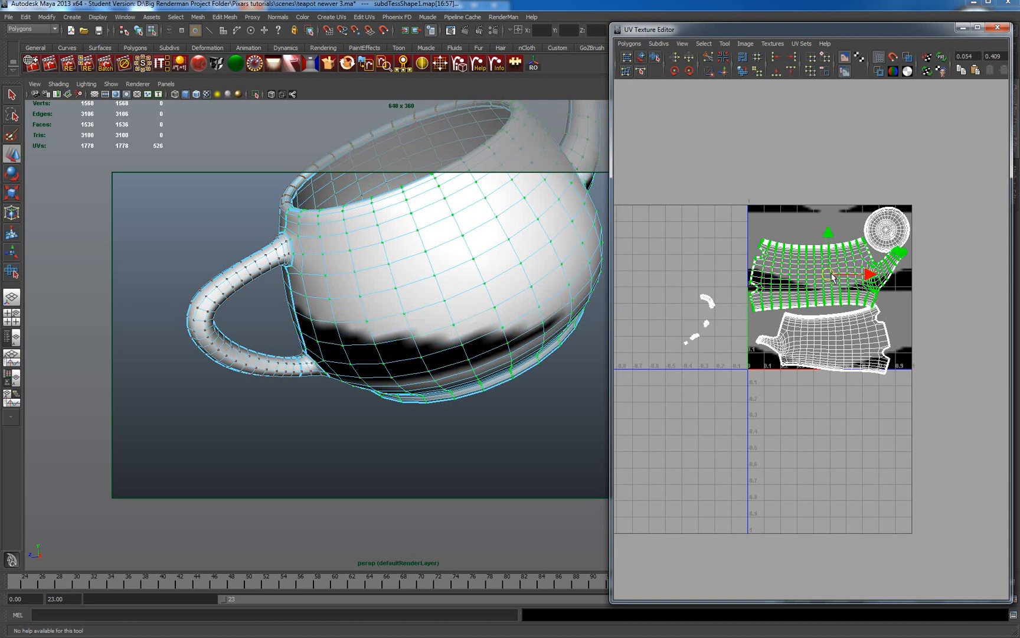
Select the entire lower body shell and scale it down slightly so it fits inside the 0–1 UV space.
left_click_drag(756, 404, 906, 339)
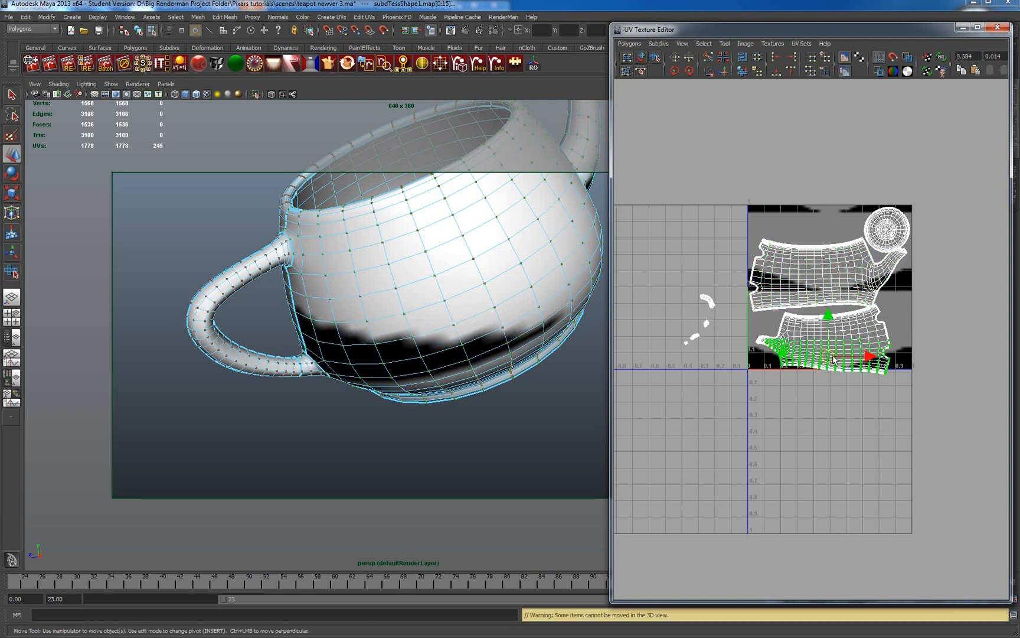
right_click_drag(833, 358, 852, 344, "ctrl")
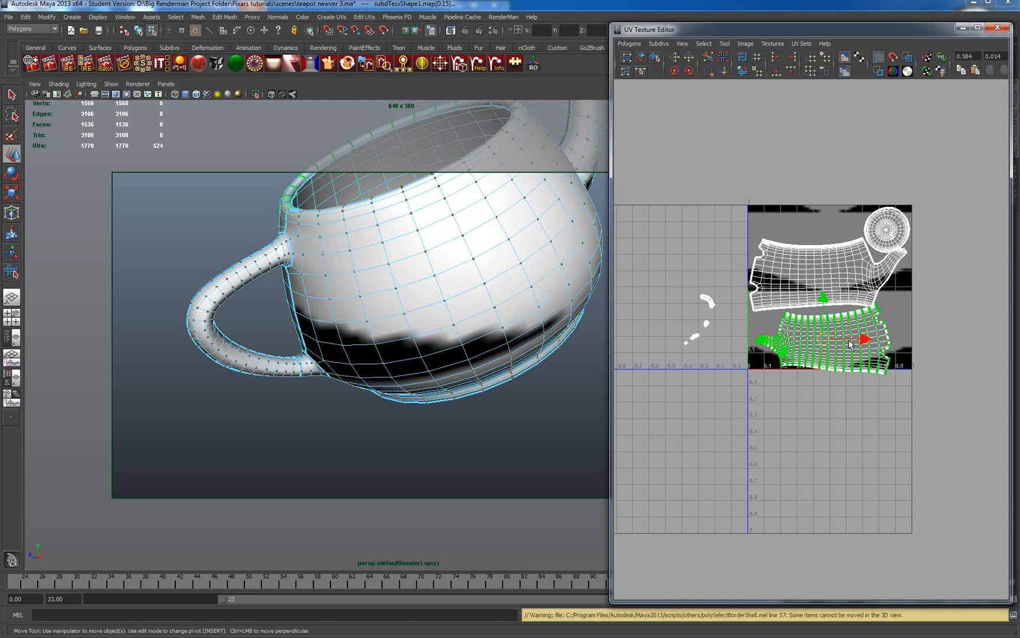
key("r")
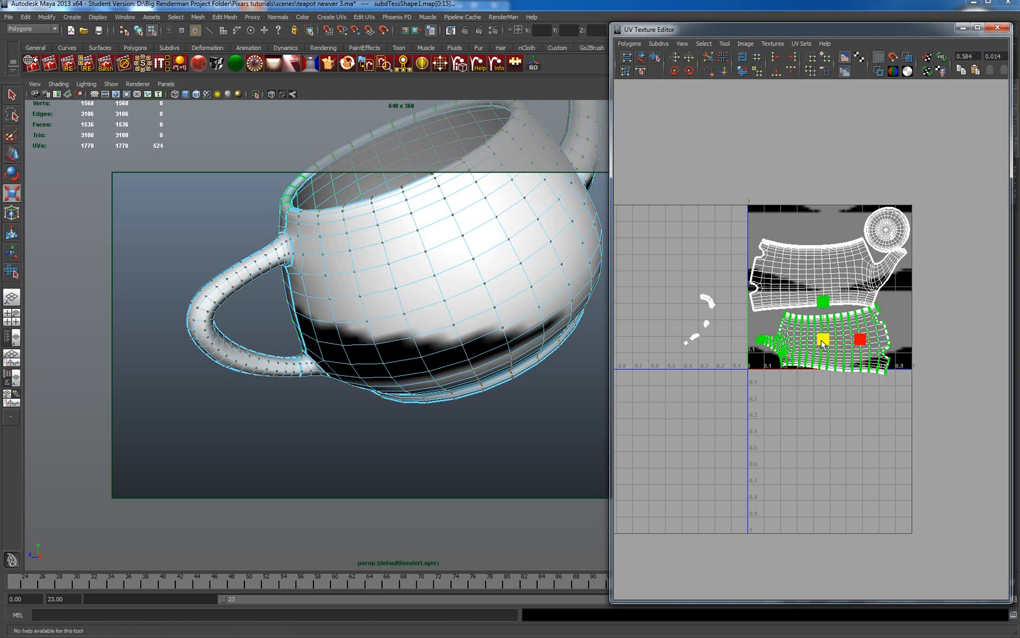
left_click_drag(823, 340, 820, 338)
key("w")
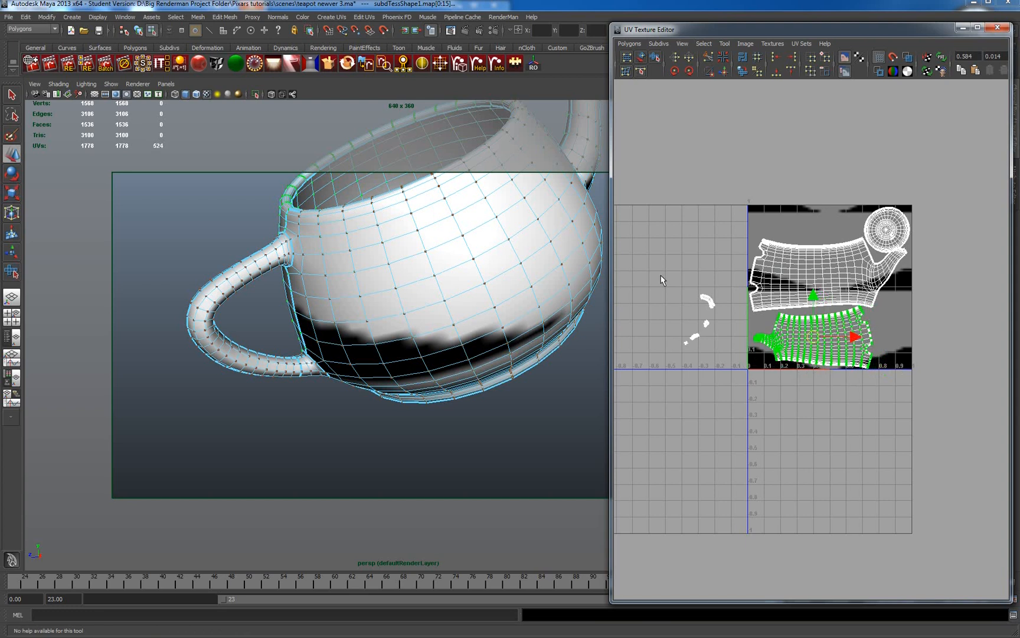
Move all the small handle pieces into the empty 0–1 area beside the lower body shell and clear the selection.
left_click_drag(660, 276, 725, 359)
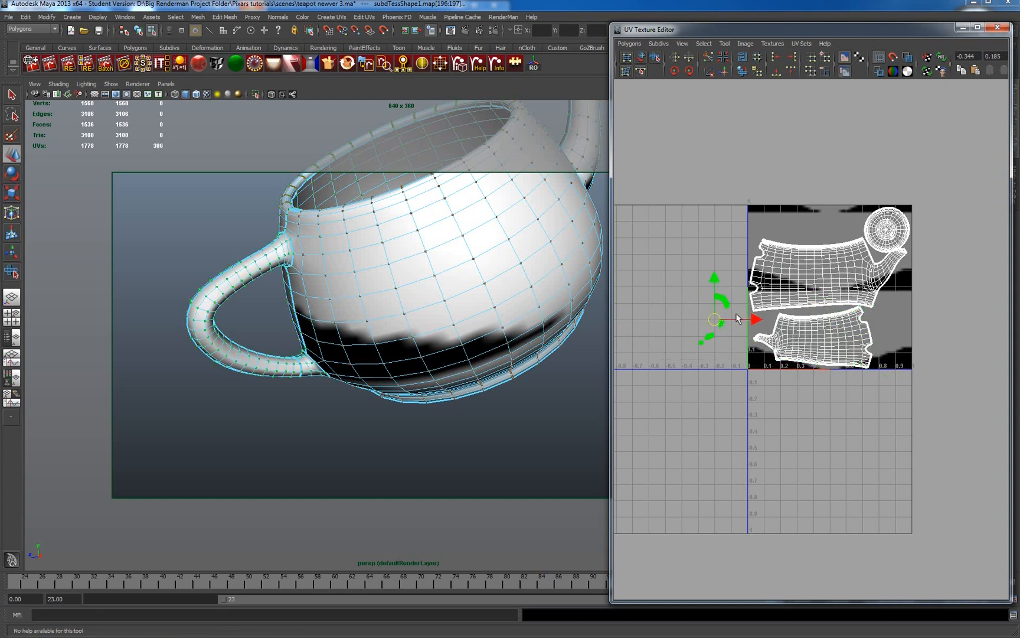
left_click_drag(699, 319, 897, 328)
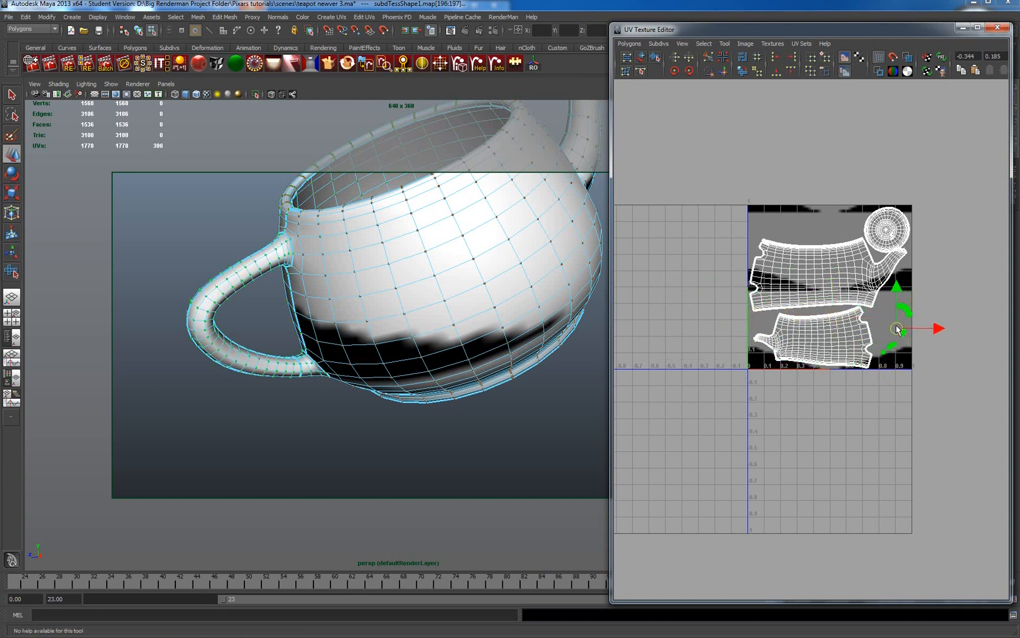
left_click(924, 355)
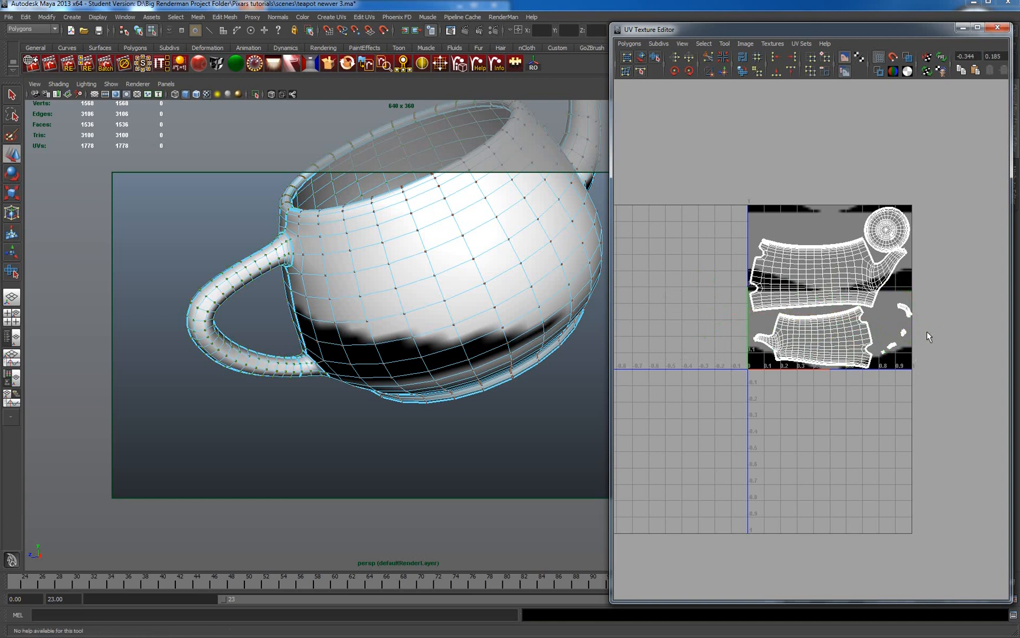
Select the UVs of the long curved handle piece and unfold them.
scroll(934, 412, "up", 4)
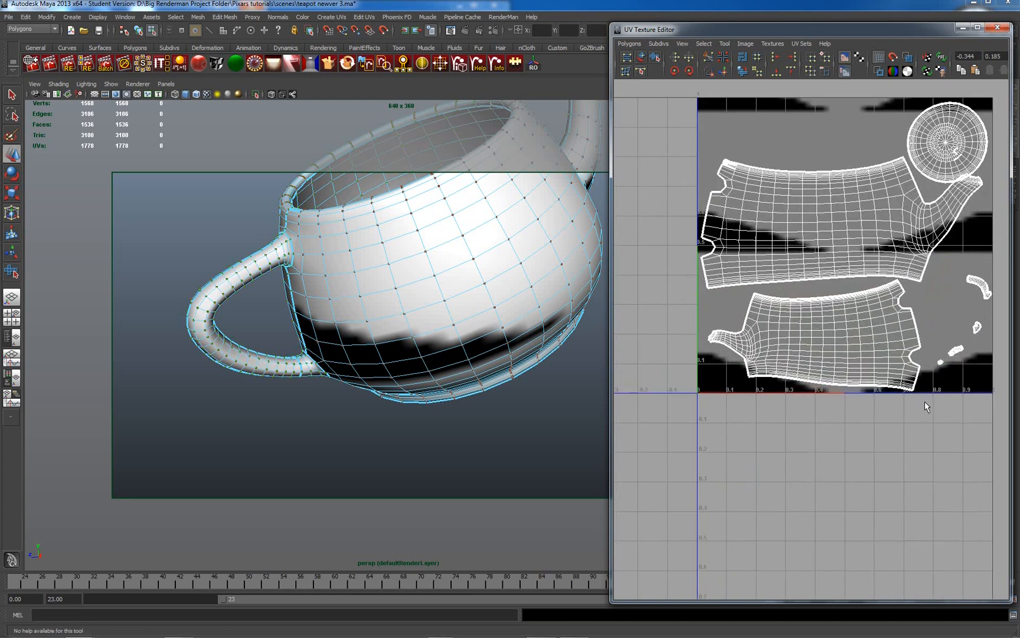
middle_click_drag(884, 412, 678, 421, "alt")
scroll(739, 374, "up", 3)
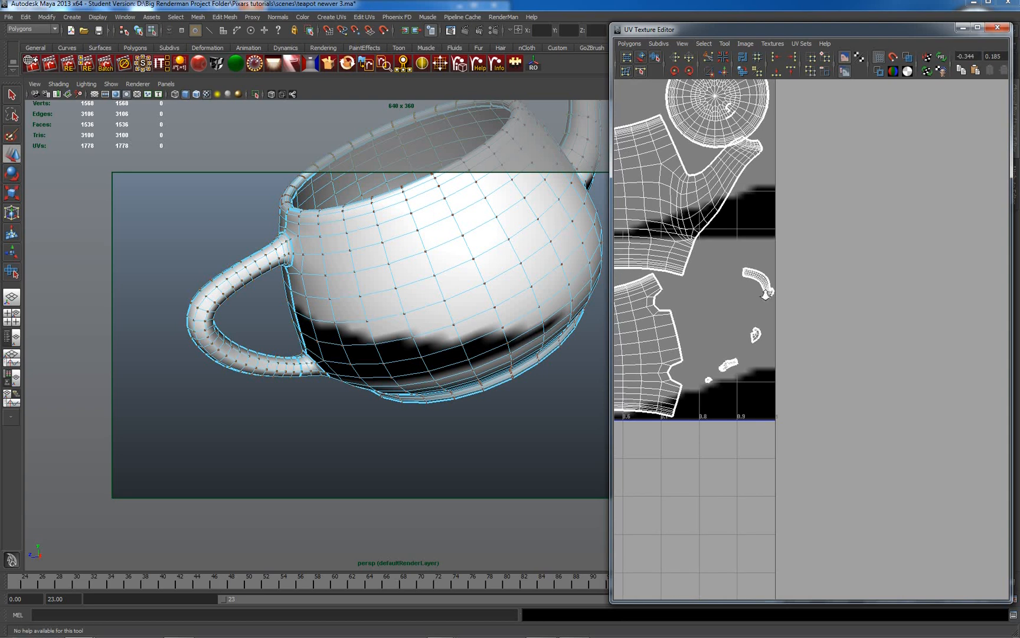
left_click(759, 278)
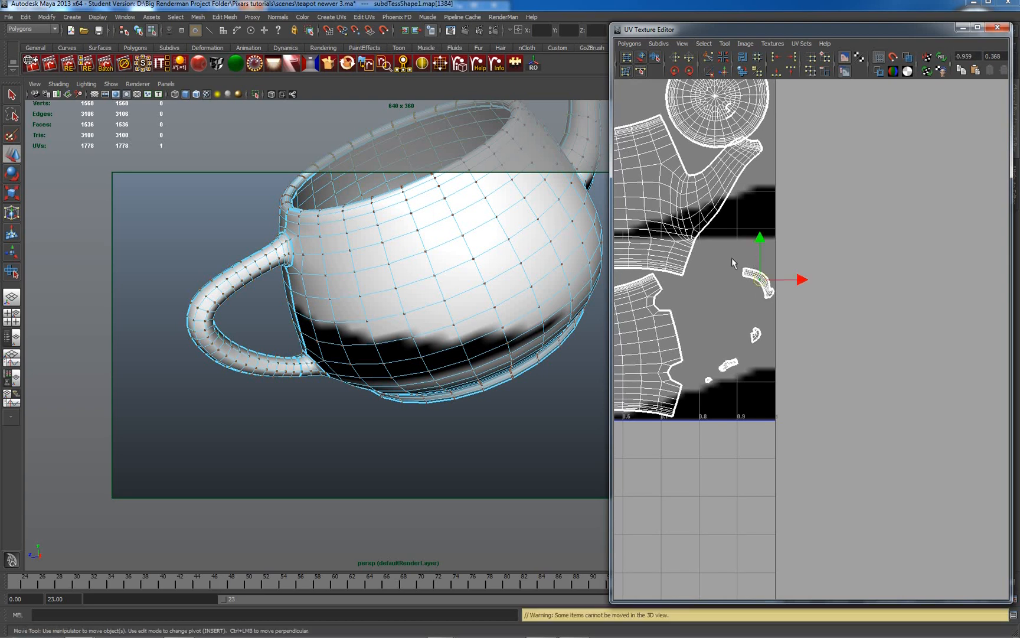
left_click_drag(777, 259, 808, 301)
left_click_drag(740, 262, 822, 331)
left_click(632, 44)
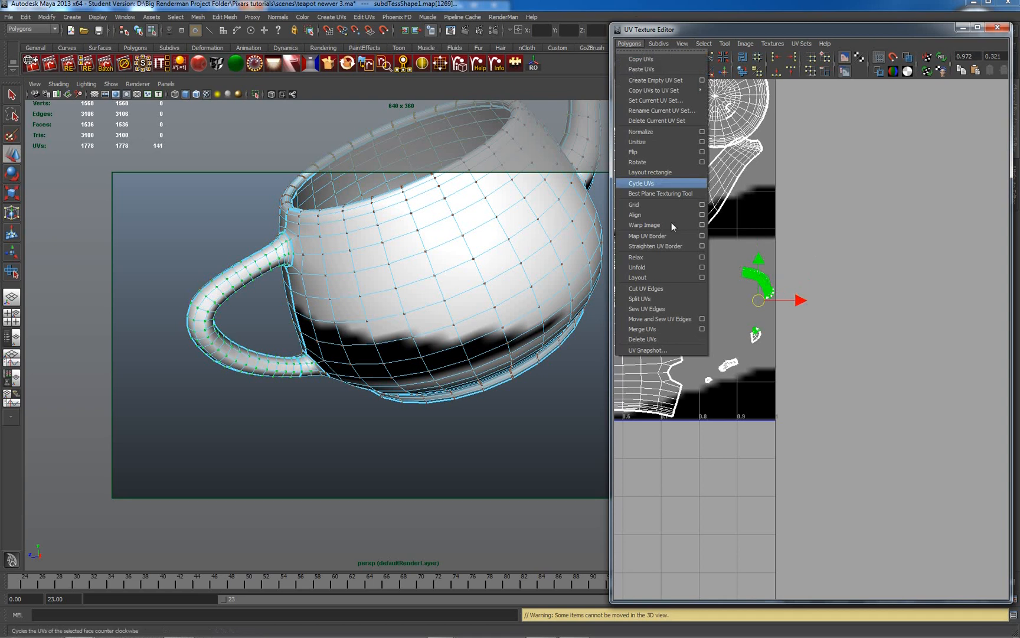
left_click(663, 269)
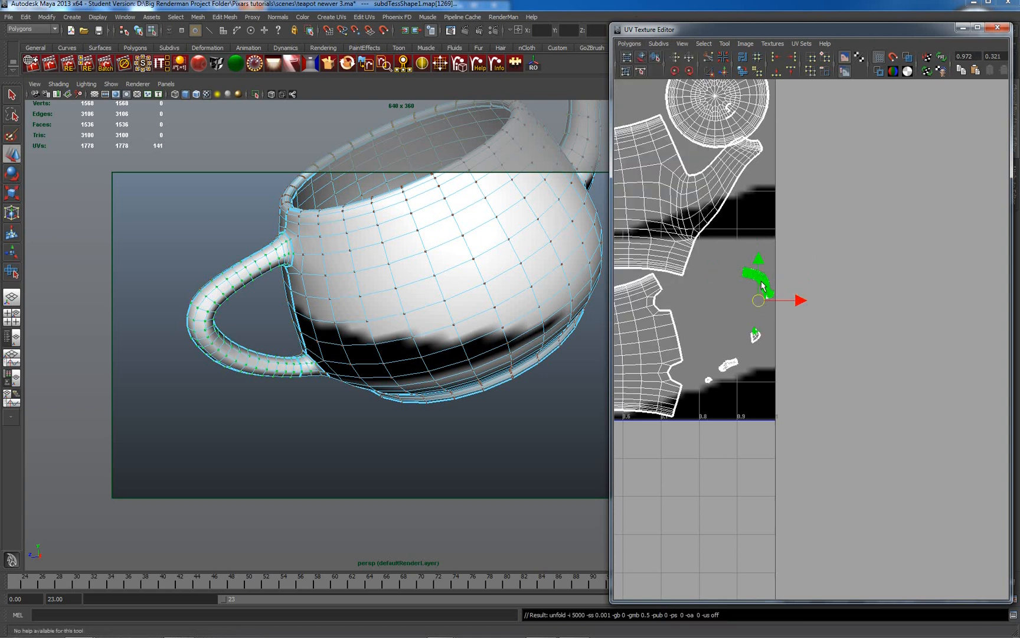
Reselect only the long curved handle piece and scale it up uniformly to more than twice its size.
left_click(778, 318)
left_click_drag(740, 267, 781, 295)
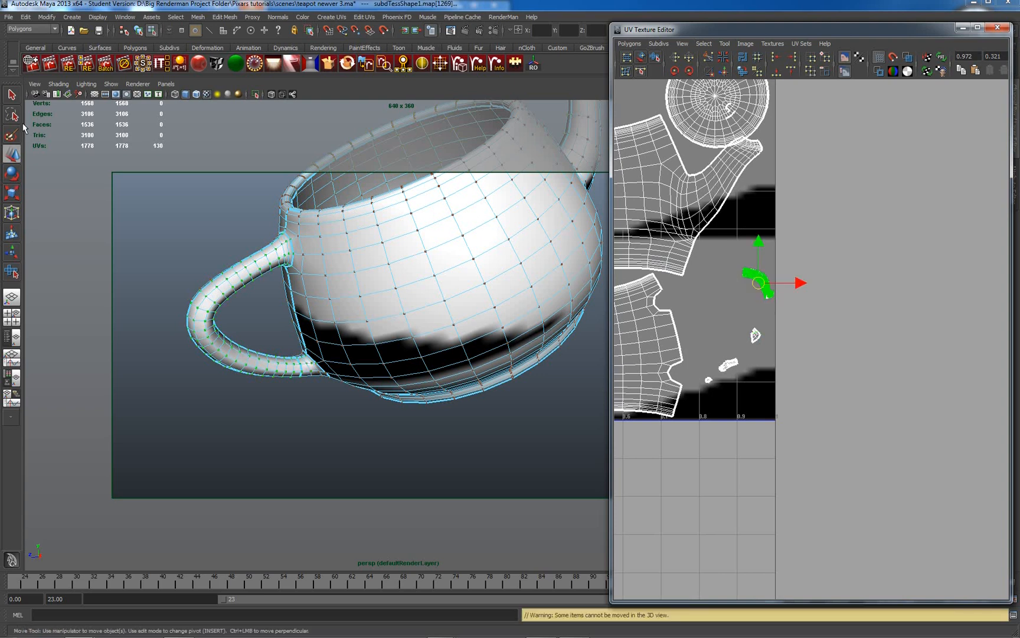
key("r")
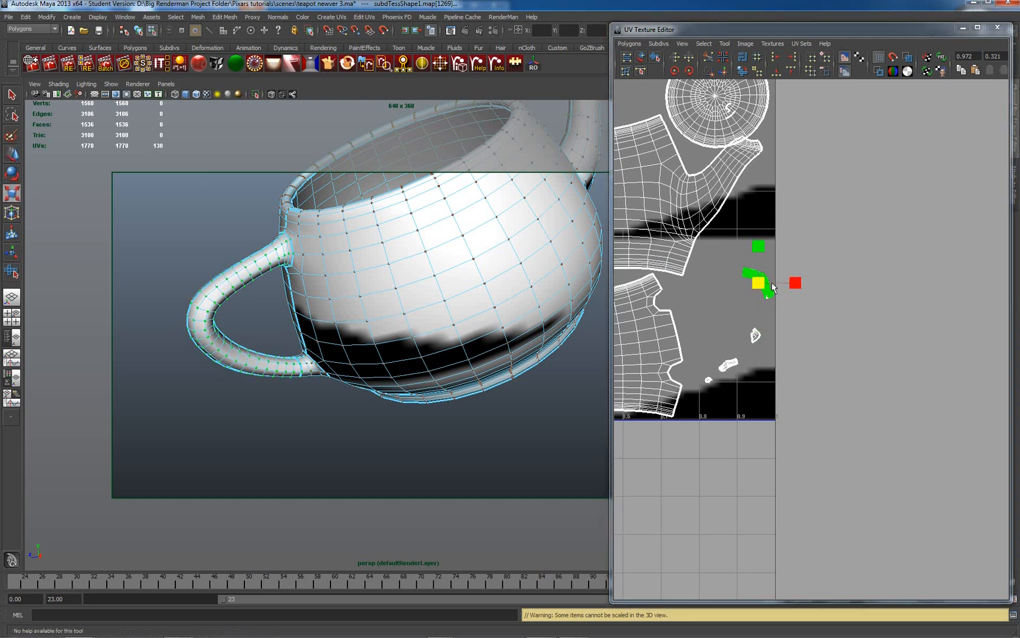
left_click_drag(760, 284, 813, 270)
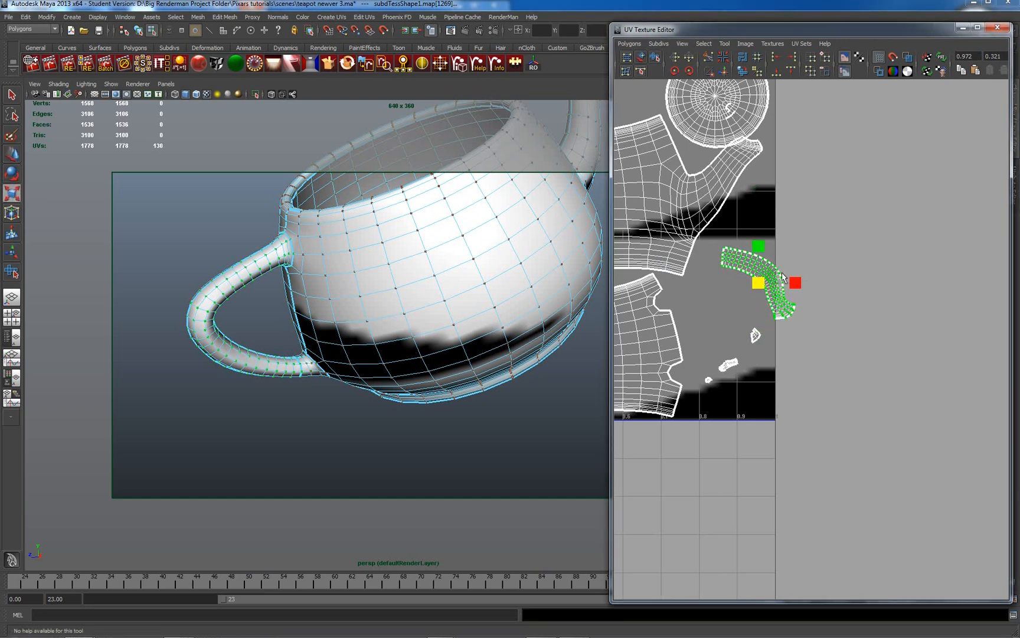
Examine the handle's lower junction with the teapot body up close in the 3D view.
left_click_drag(330, 438, 475, 429, "alt")
scroll(531, 404, "up", 3)
middle_click_drag(531, 403, 475, 386, "alt")
mouse_move(519, 410)
left_mouse_down("alt")
mouse_move(533, 424)
mouse_move(524, 415)
left_mouse_up("alt")
right_click_drag(525, 418, 663, 448, "alt")
middle_click_drag(550, 441, 443, 437, "alt")
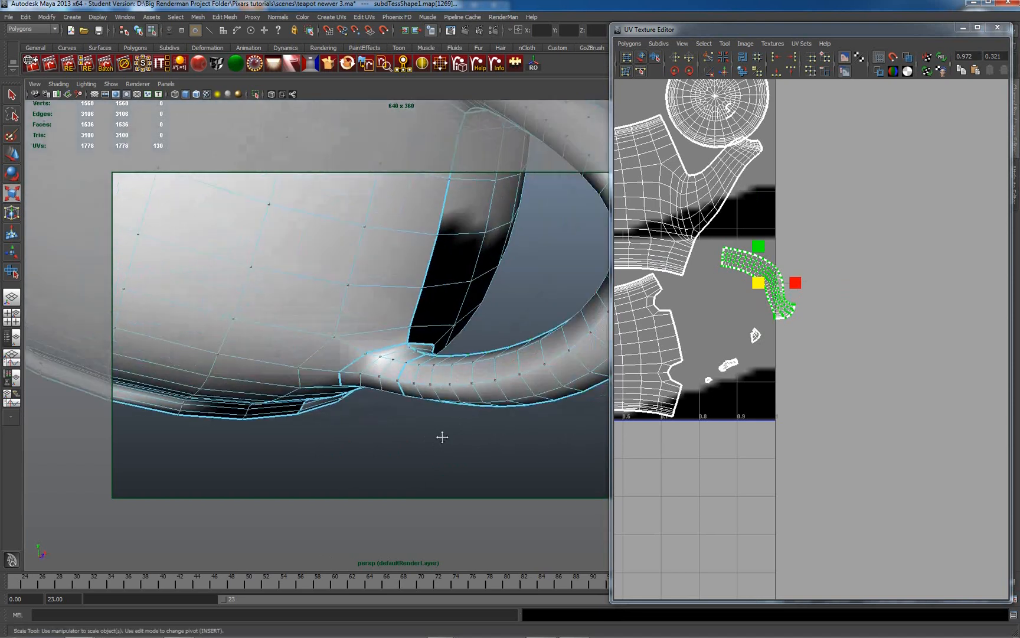
mouse_move(443, 437)
left_mouse_down("alt")
mouse_move(436, 450)
mouse_move(439, 443)
left_mouse_up("alt")
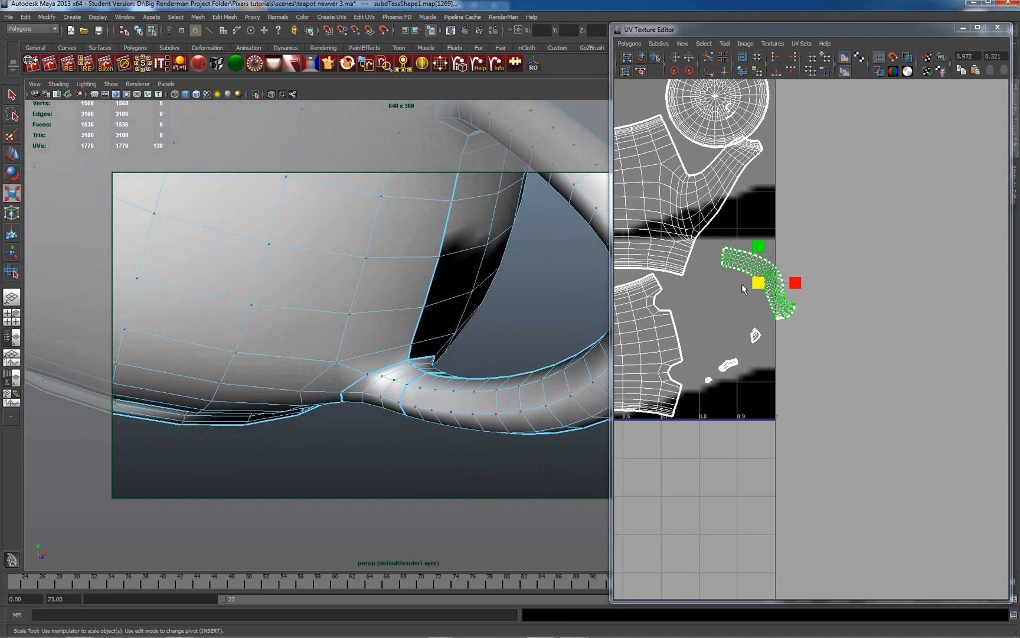
Move the enlarged curved handle shell inward so it sits inside the 0–1 UV space's U=1 edge.
key("w")
left_click_drag(758, 282, 739, 287)
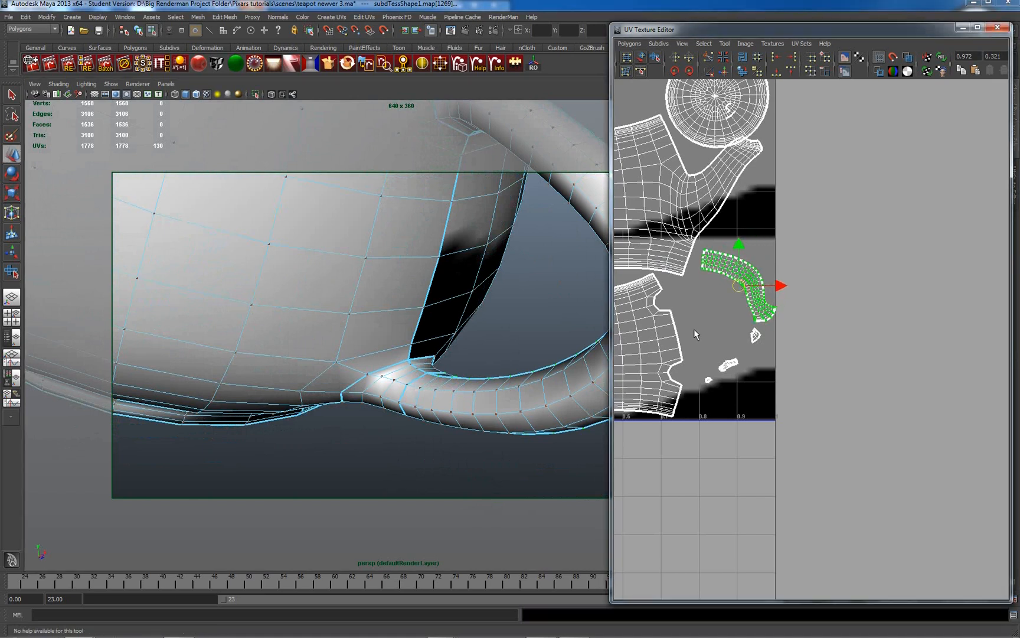
scroll(697, 330, "down", 3)
scroll(697, 329, "down", 2)
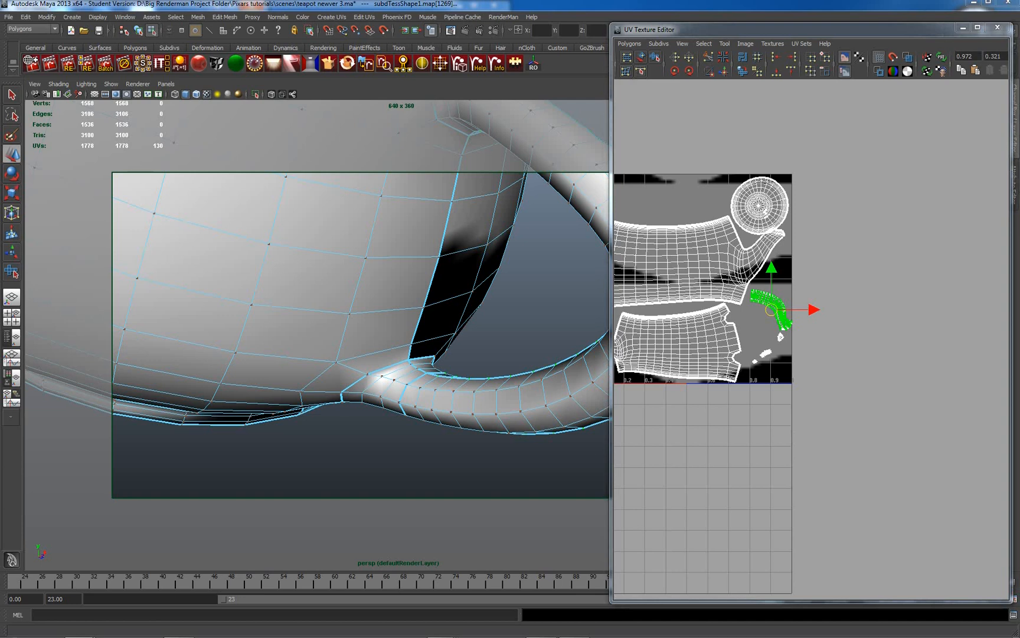
scroll(714, 337, "down", 1)
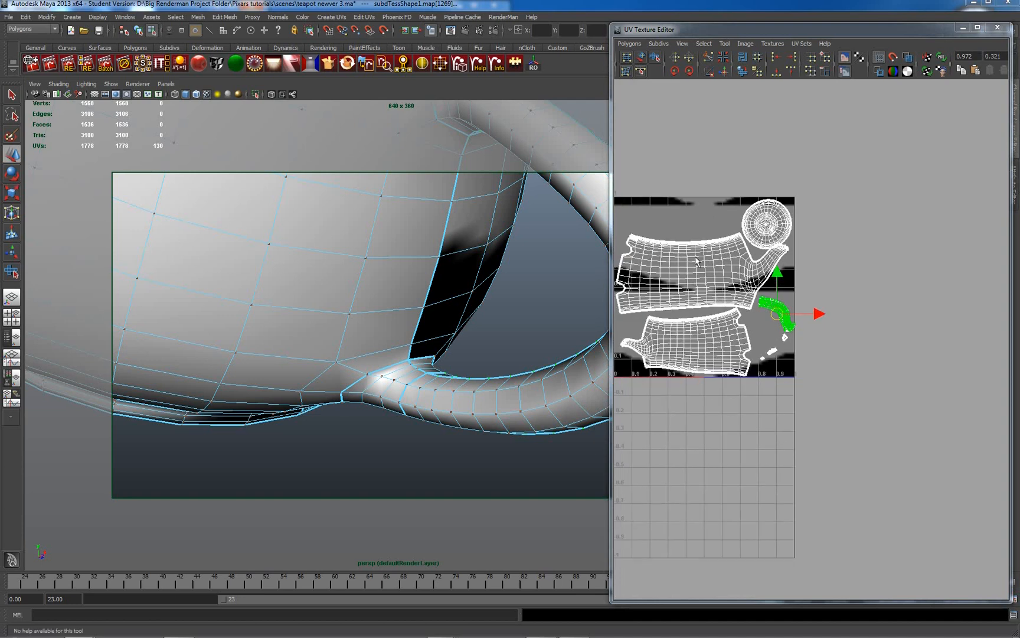